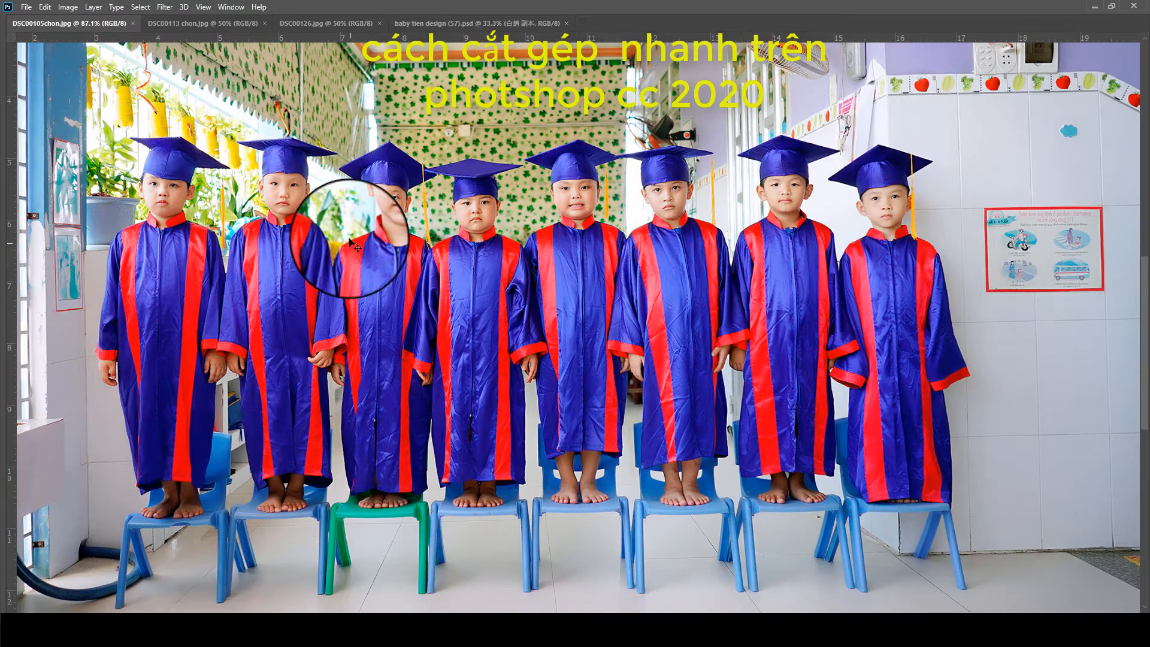
# - Create an automatic subject selection of the eight children in graduation gowns with Select Subject
pyautogui.scroll(2, 276, 195)
pyautogui.scroll(-4, 242, 144)
pyautogui.click(138, 8)
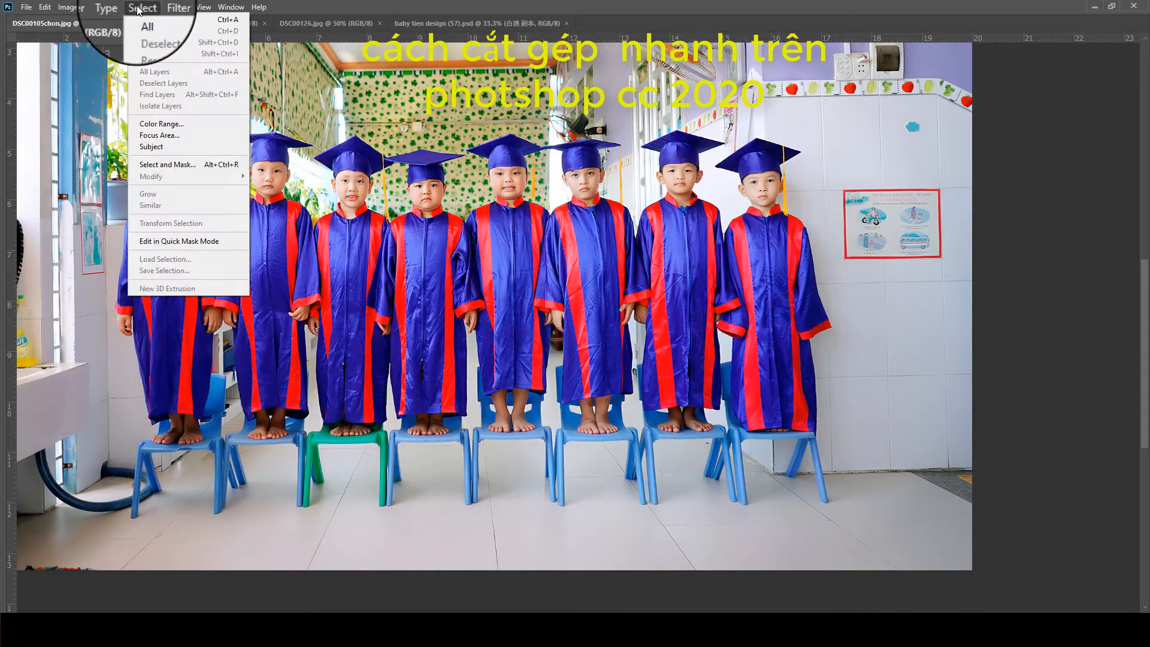
pyautogui.click(160, 150)
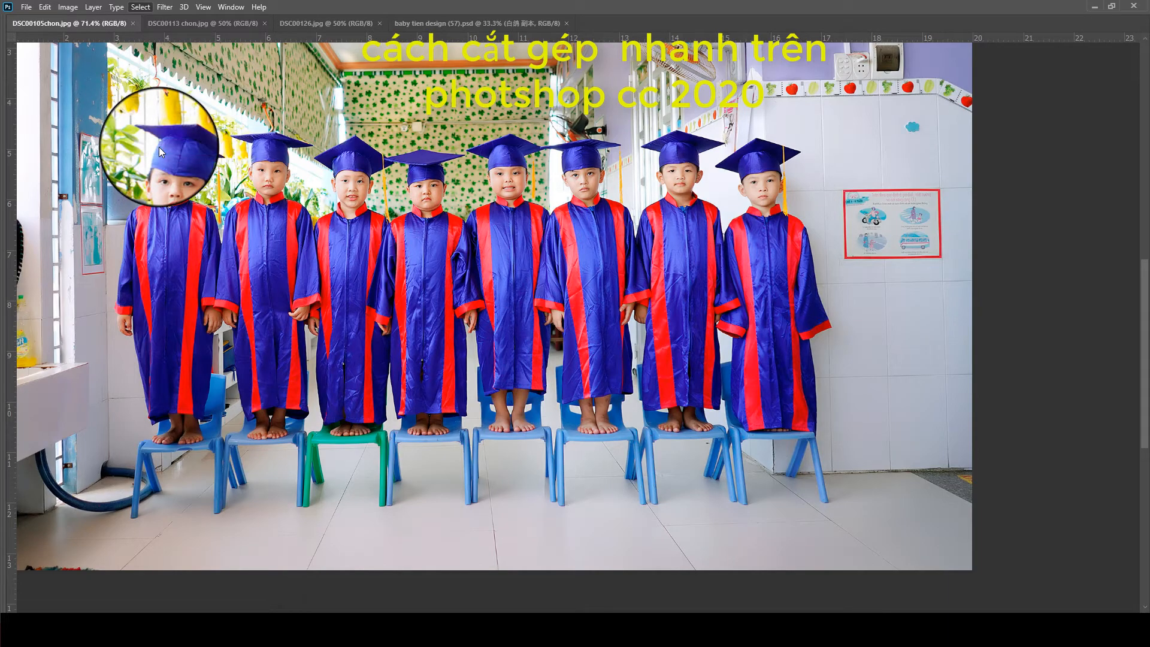
# - Examine the selection outline around the children's caps, faces, sleeves, feet and chairs for areas that need correcting
pyautogui.scroll(2, 202, 482)
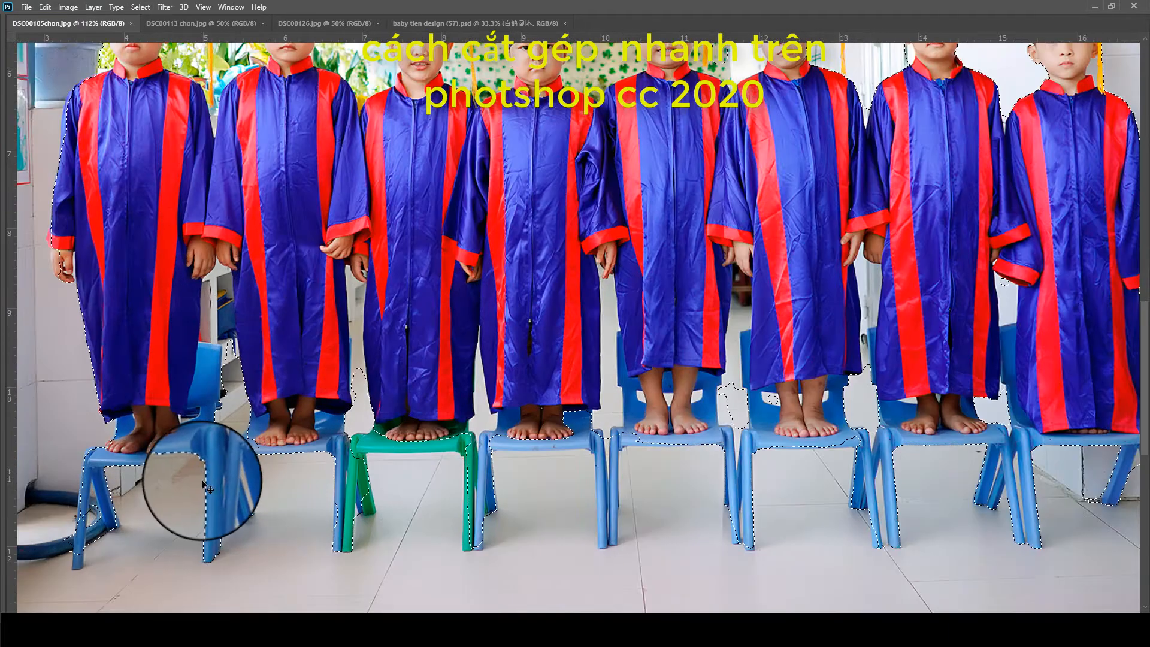
pyautogui.scroll(4, 203, 483)
pyautogui.moveTo(243, 381); pyautogui.dragTo(514, 359)
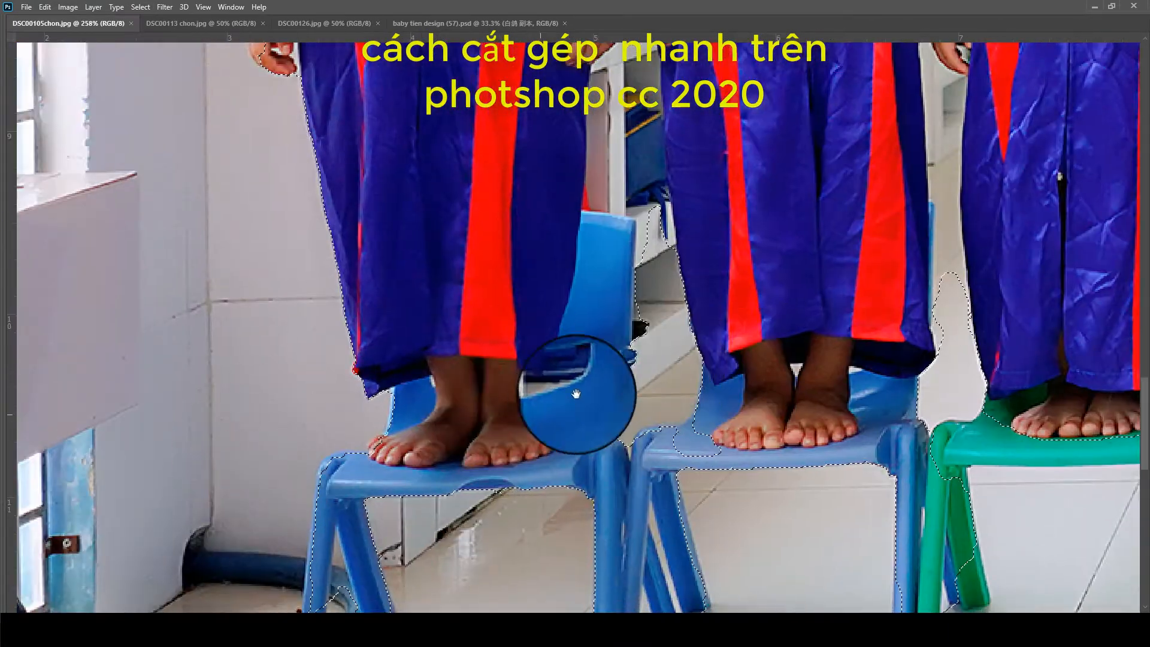
pyautogui.moveTo(534, 212)
pyautogui.mouseDown()
pyautogui.moveTo(404, 632)
pyautogui.moveTo(446, 618)
pyautogui.mouseUp()
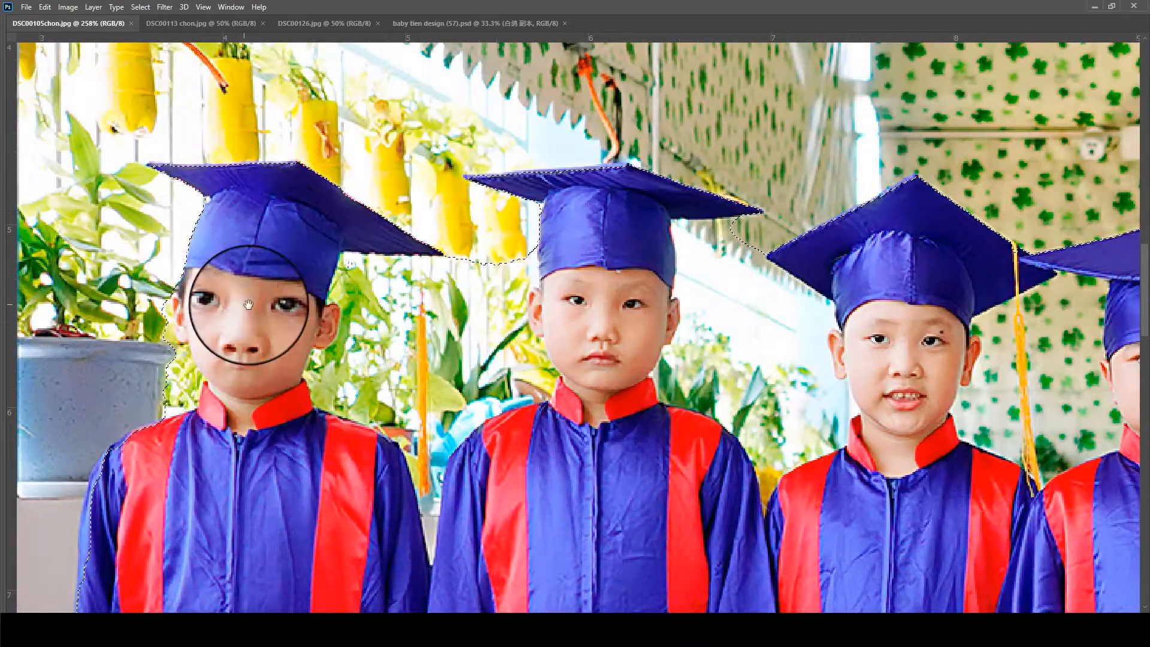
pyautogui.moveTo(759, 370); pyautogui.dragTo(384, 348)
pyautogui.moveTo(770, 349); pyautogui.dragTo(402, 335)
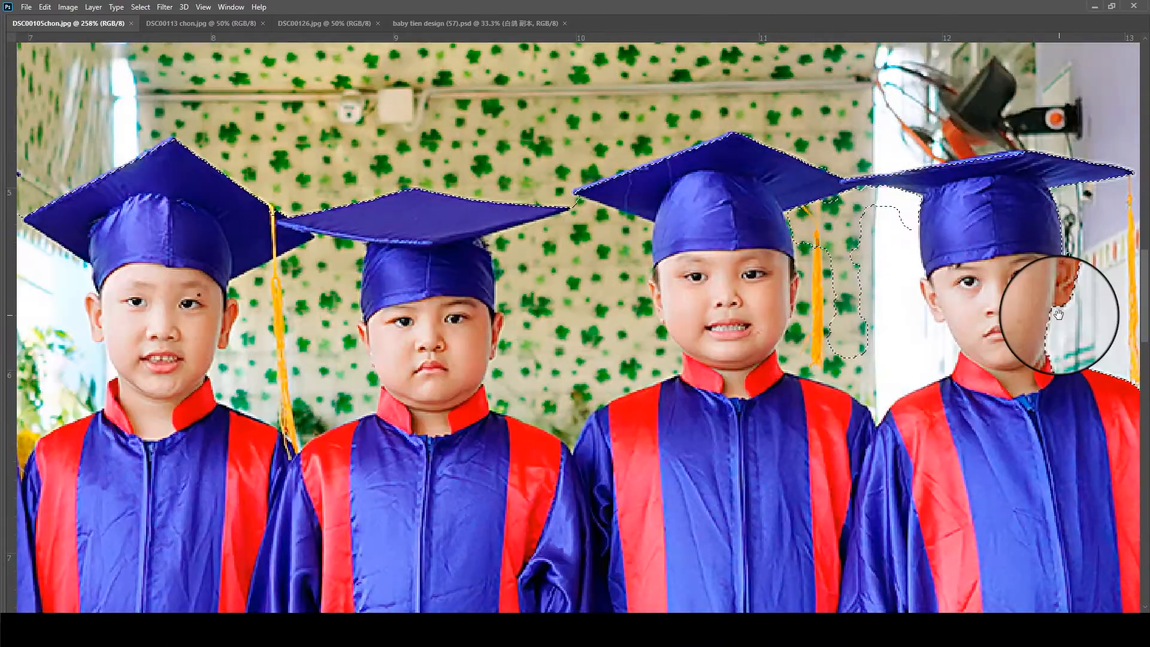
pyautogui.moveTo(1058, 315)
pyautogui.mouseDown()
pyautogui.moveTo(837, 334)
pyautogui.moveTo(375, 282)
pyautogui.mouseUp()
pyautogui.moveTo(1132, 323)
pyautogui.mouseDown()
pyautogui.moveTo(788, 321)
pyautogui.moveTo(656, 277)
pyautogui.mouseUp()
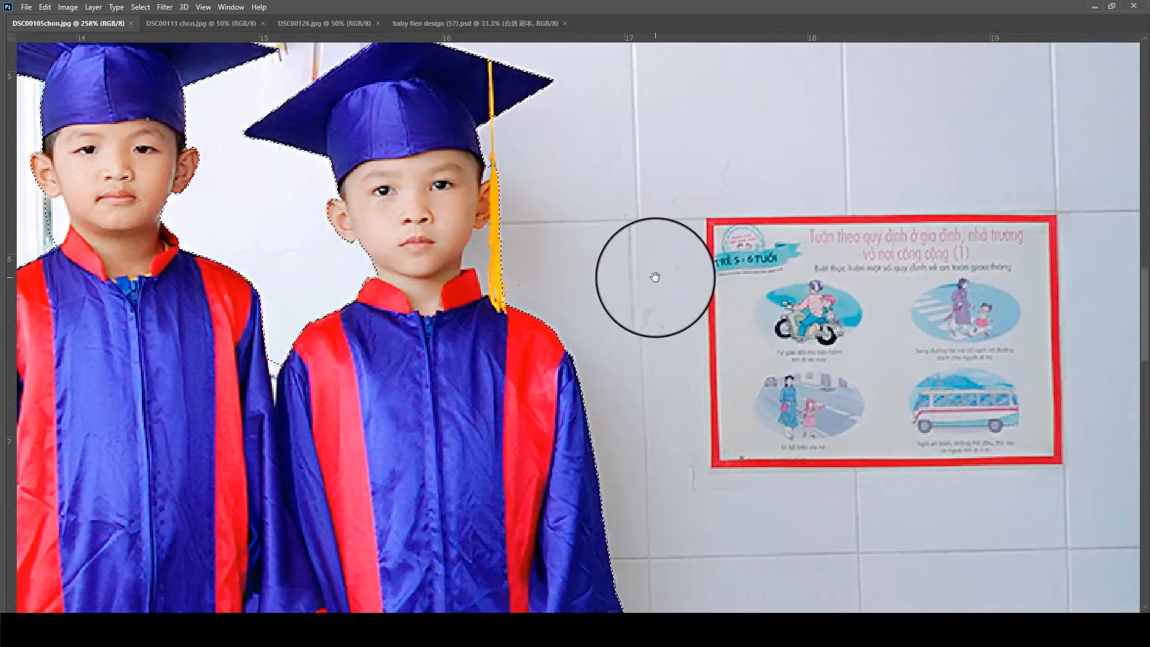
pyautogui.moveTo(678, 420); pyautogui.dragTo(462, 365)
pyautogui.moveTo(516, 470); pyautogui.dragTo(662, 174)
pyautogui.moveTo(604, 376); pyautogui.dragTo(700, 81)
pyautogui.moveTo(716, 401)
pyautogui.mouseDown()
pyautogui.moveTo(785, 398)
pyautogui.moveTo(884, 450)
pyautogui.mouseUp()
pyautogui.moveTo(444, 340); pyautogui.dragTo(754, 344)
pyautogui.scroll(-5, 754, 343)
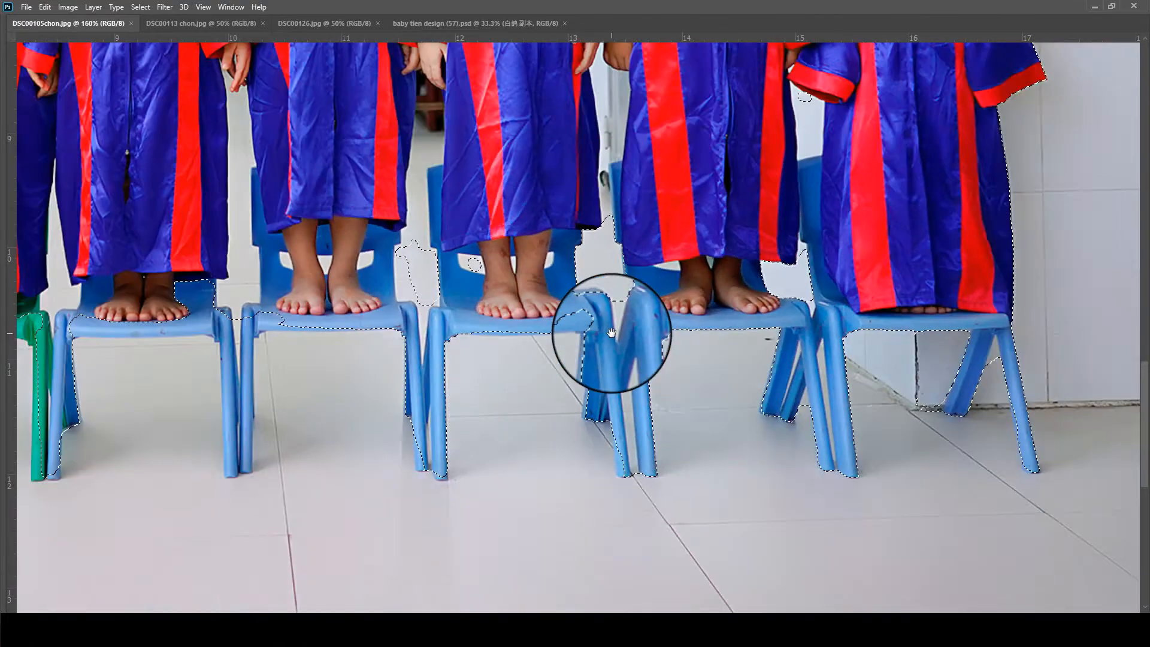
pyautogui.scroll(-6, 611, 332)
pyautogui.scroll(3, 303, 354)
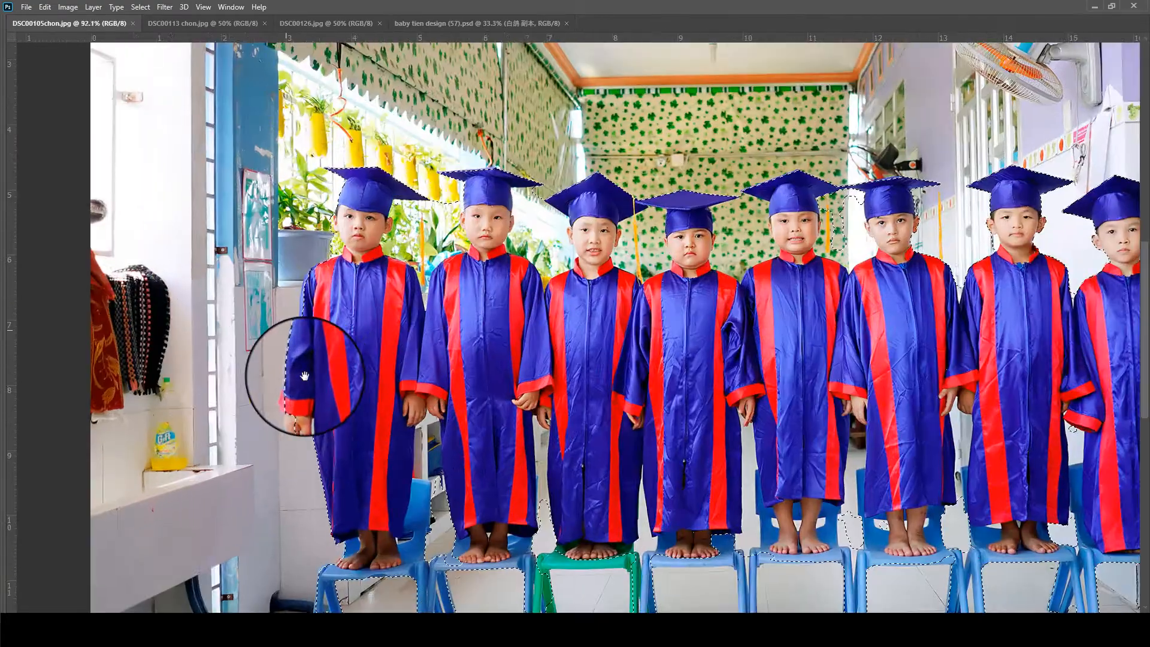
pyautogui.scroll(4, 304, 376)
pyautogui.scroll(-6, 299, 333)
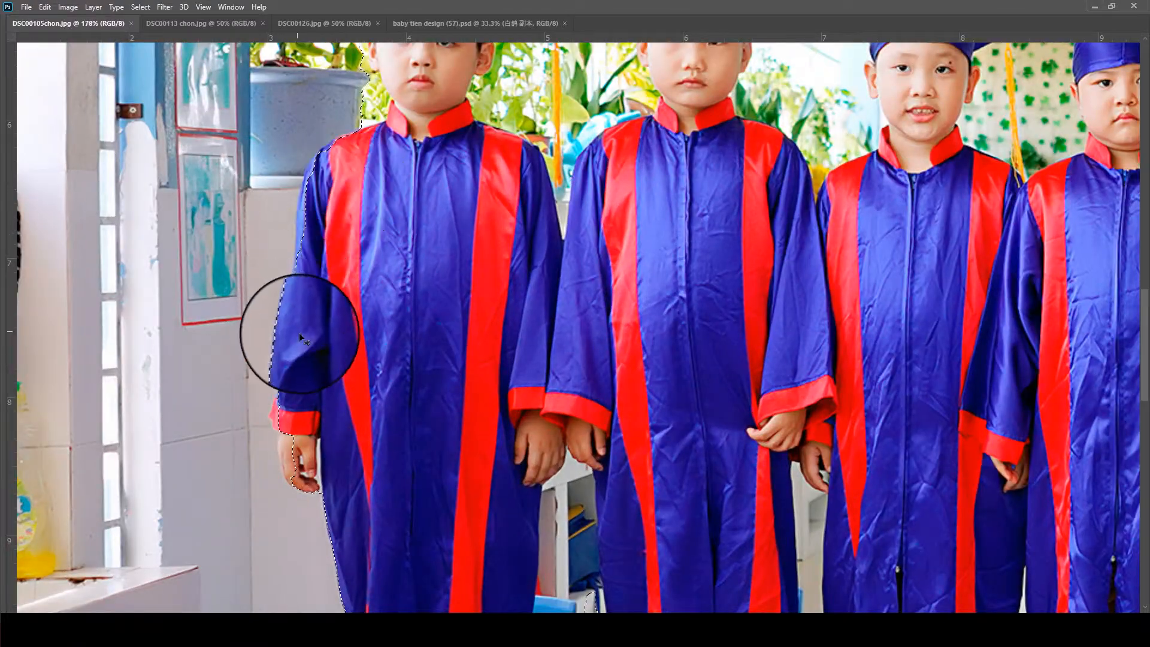
pyautogui.scroll(2, 295, 334)
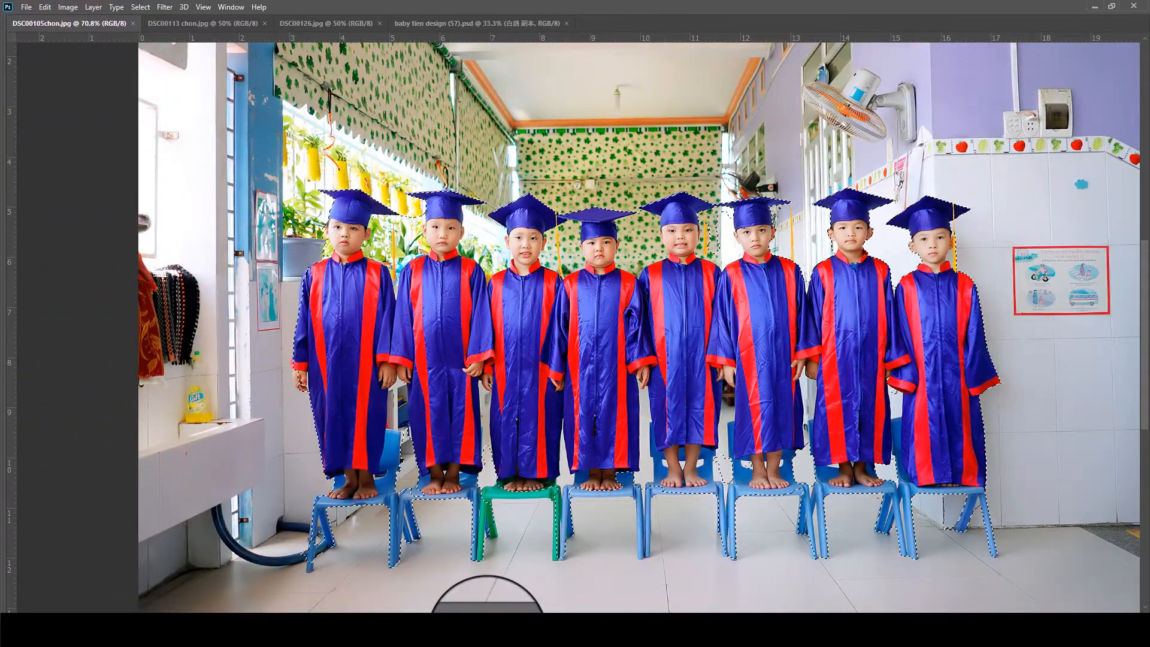
pyautogui.click(487, 635)
pyautogui.click(1092, 592)
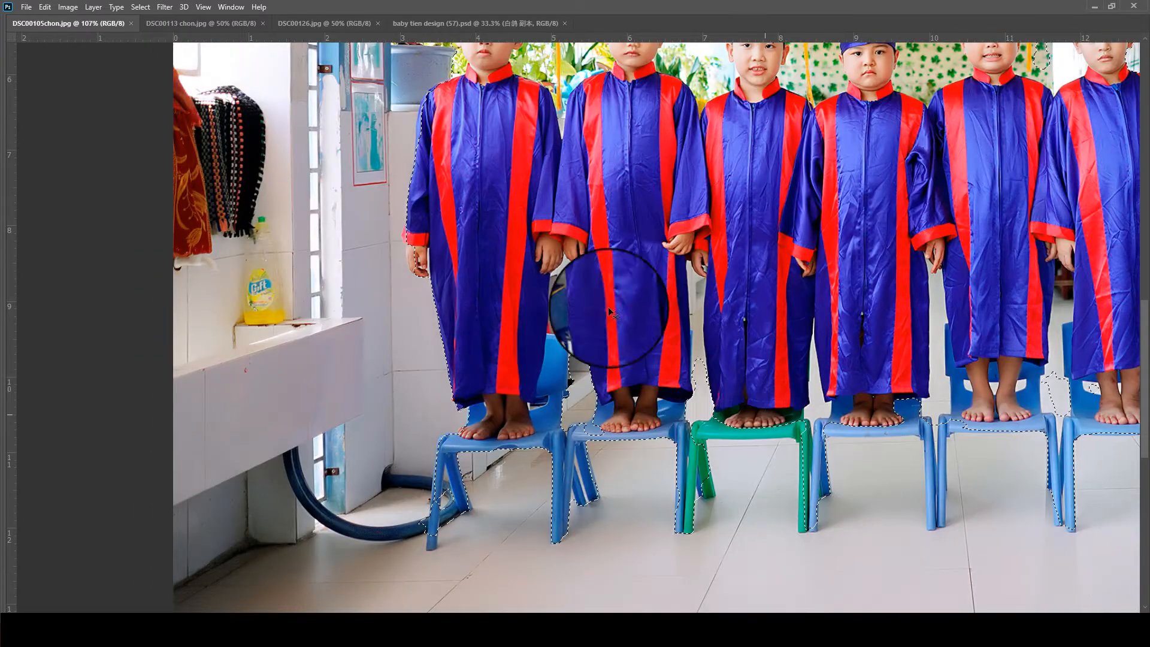
pyautogui.scroll(4, 354, 231)
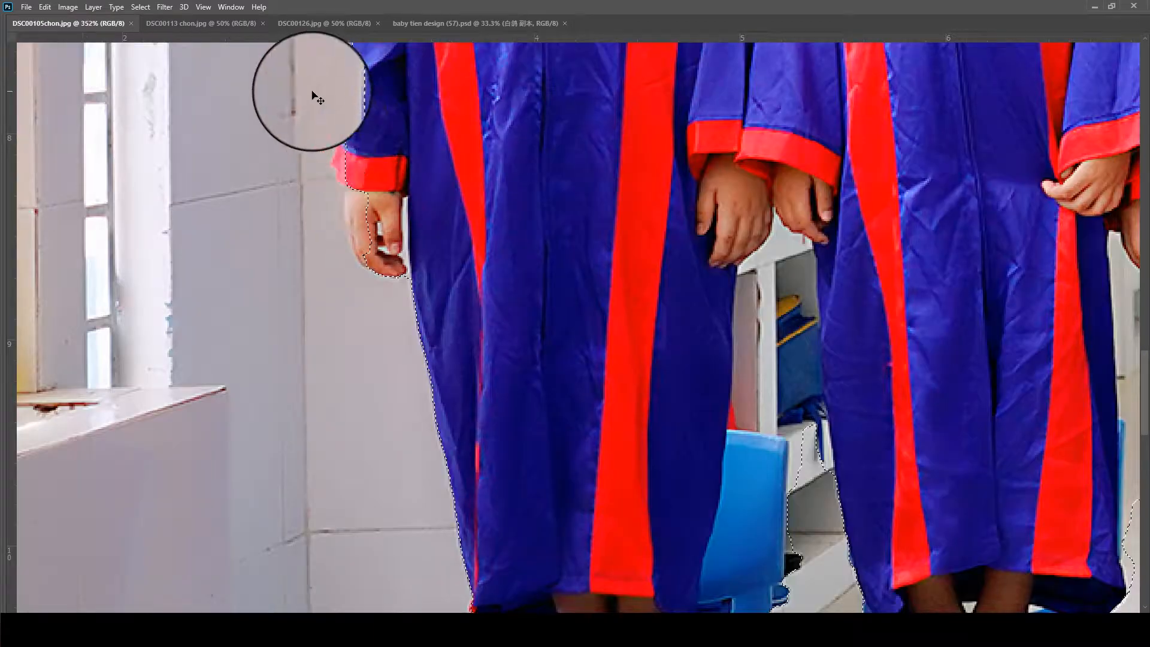
pyautogui.scroll(-3, 317, 98)
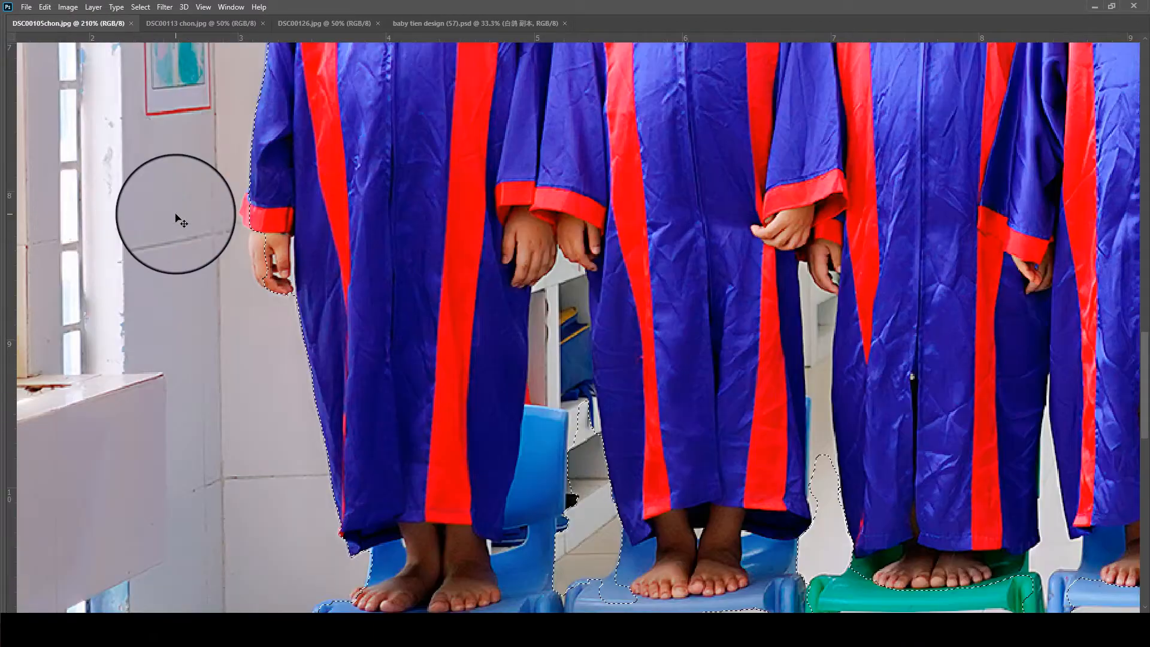
# - Show the hidden workspace panels and activate the Object Selection tool with its mode on Lasso
pyautogui.press('Tab')
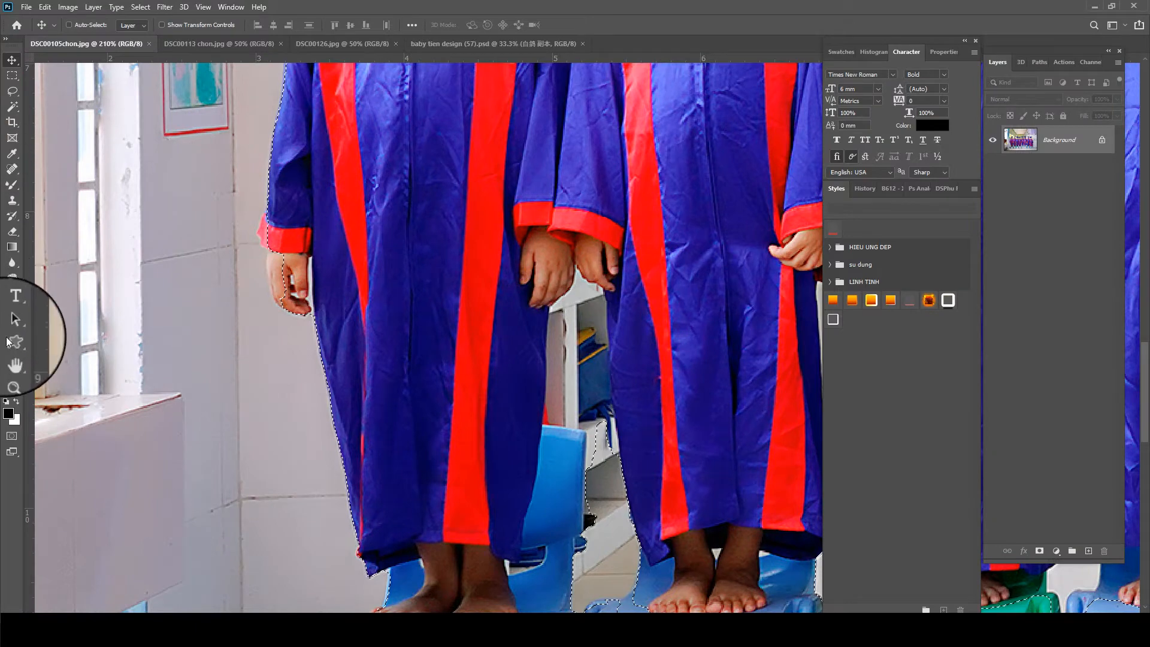
pyautogui.press('w')
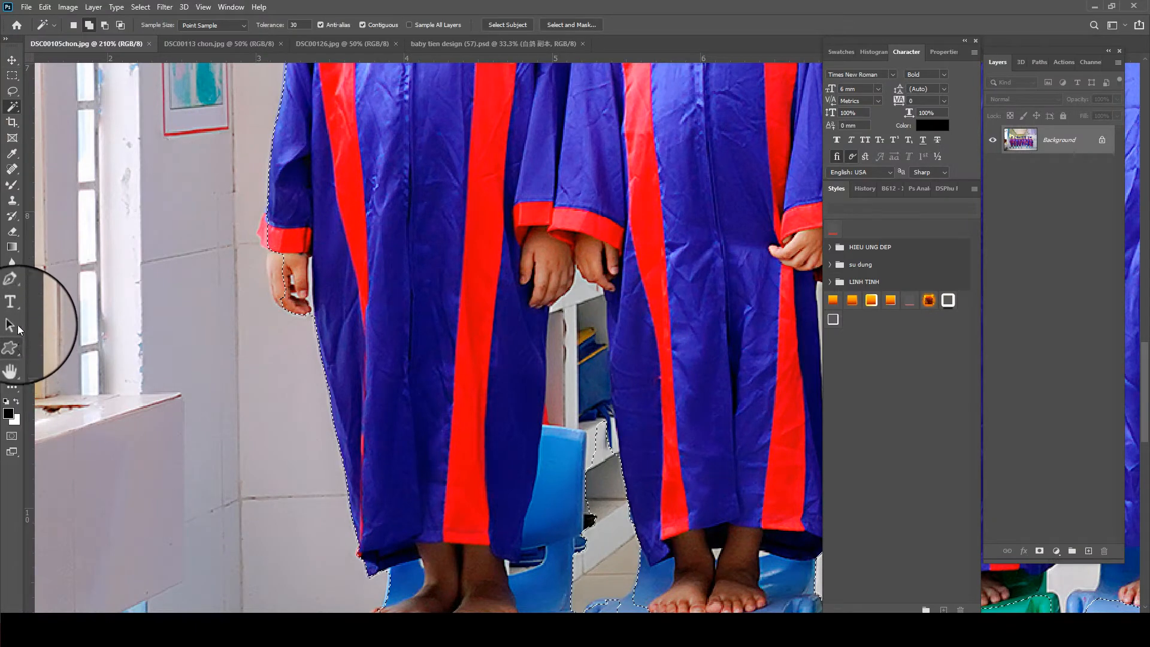
pyautogui.rightClick(12, 108)
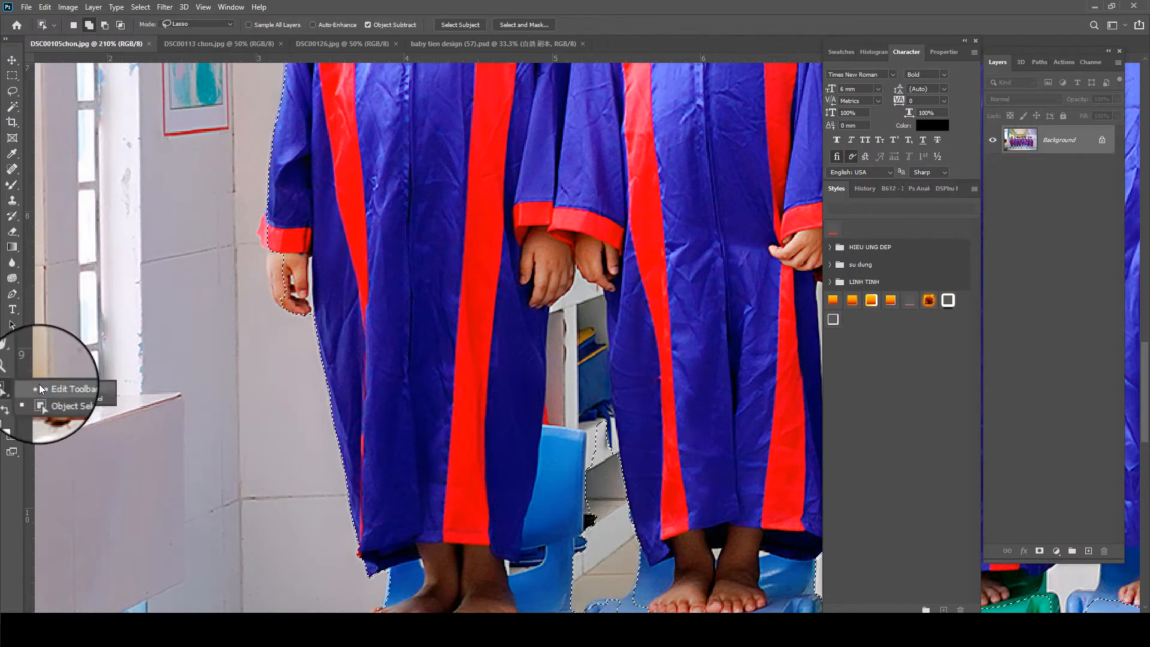
pyautogui.click(51, 398)
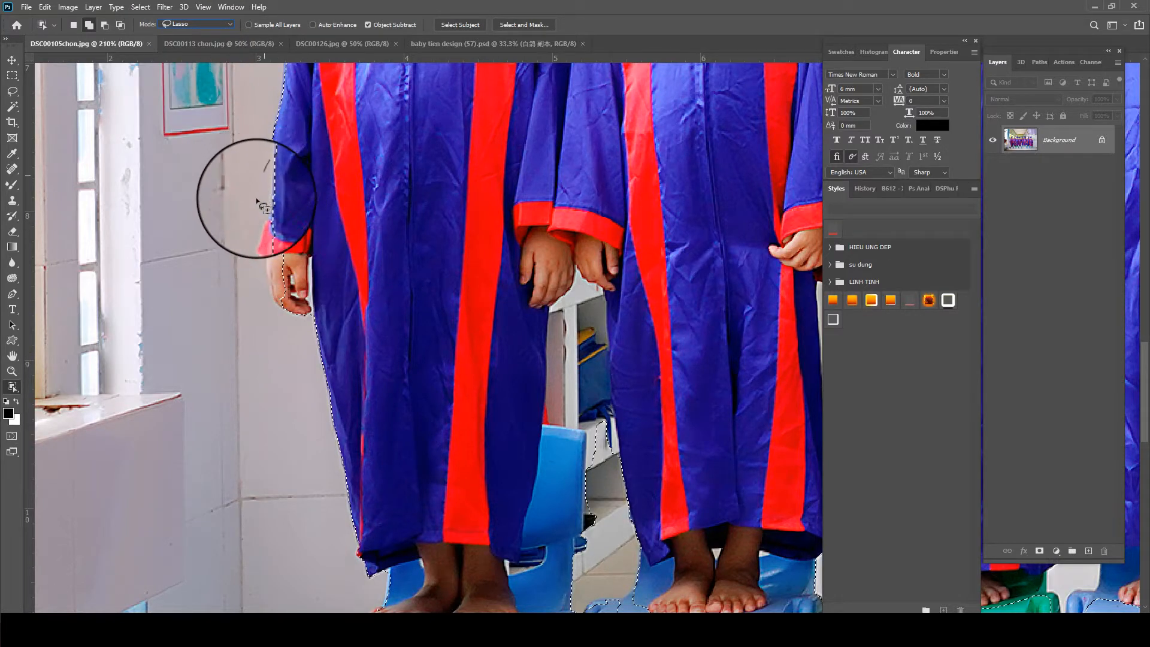
# - Lasso around the first child's sleeve edge with Object Selection to refine the outline there
pyautogui.moveTo(269, 309)
pyautogui.mouseDown()
pyautogui.moveTo(310, 332)
pyautogui.moveTo(321, 262)
pyautogui.moveTo(316, 195)
pyautogui.moveTo(301, 186)
pyautogui.moveTo(283, 257)
pyautogui.moveTo(380, 226)
pyautogui.moveTo(412, 78)
pyautogui.moveTo(402, 484)
pyautogui.mouseUp()
pyautogui.moveTo(393, 285); pyautogui.dragTo(395, 371)
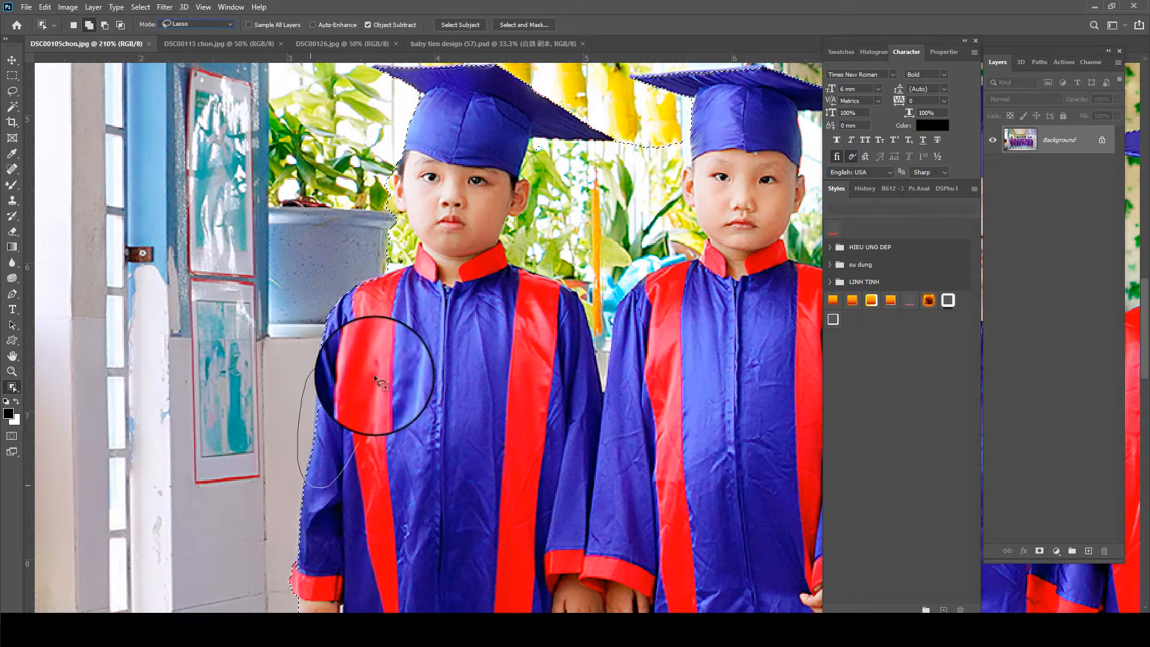
pyautogui.moveTo(440, 332)
pyautogui.mouseDown()
pyautogui.moveTo(393, 368)
pyautogui.moveTo(352, 468)
pyautogui.mouseUp()
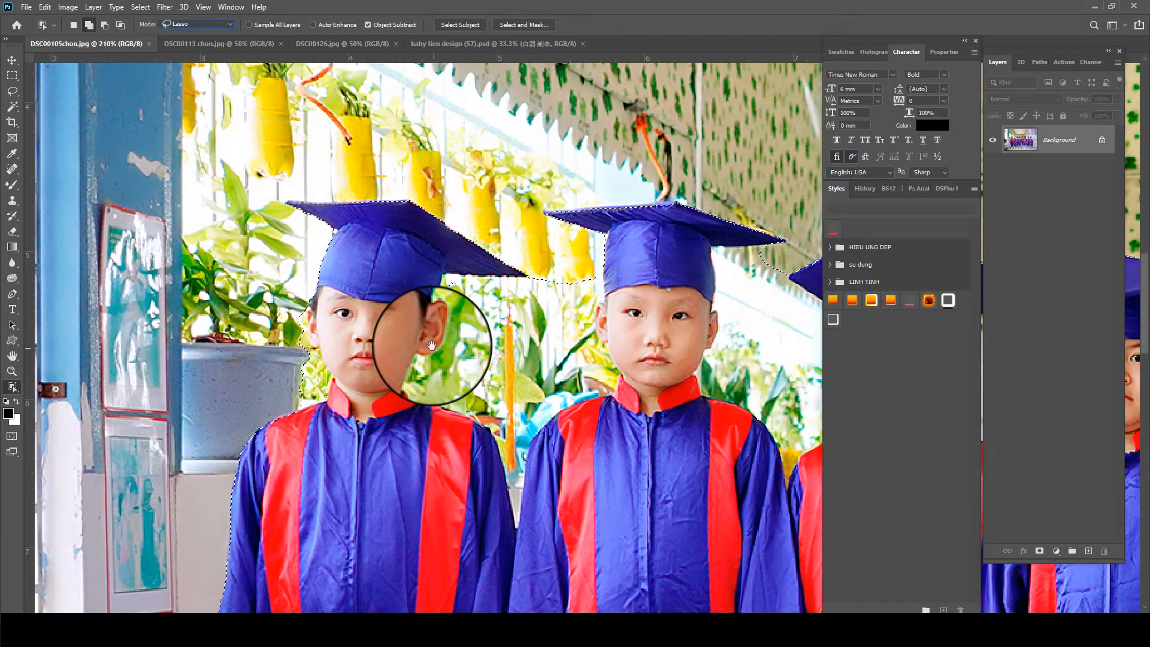
# - Hide the panels and subtract the background between the fifth and sixth children's heads from the selection
pyautogui.scroll(-4, 572, 323)
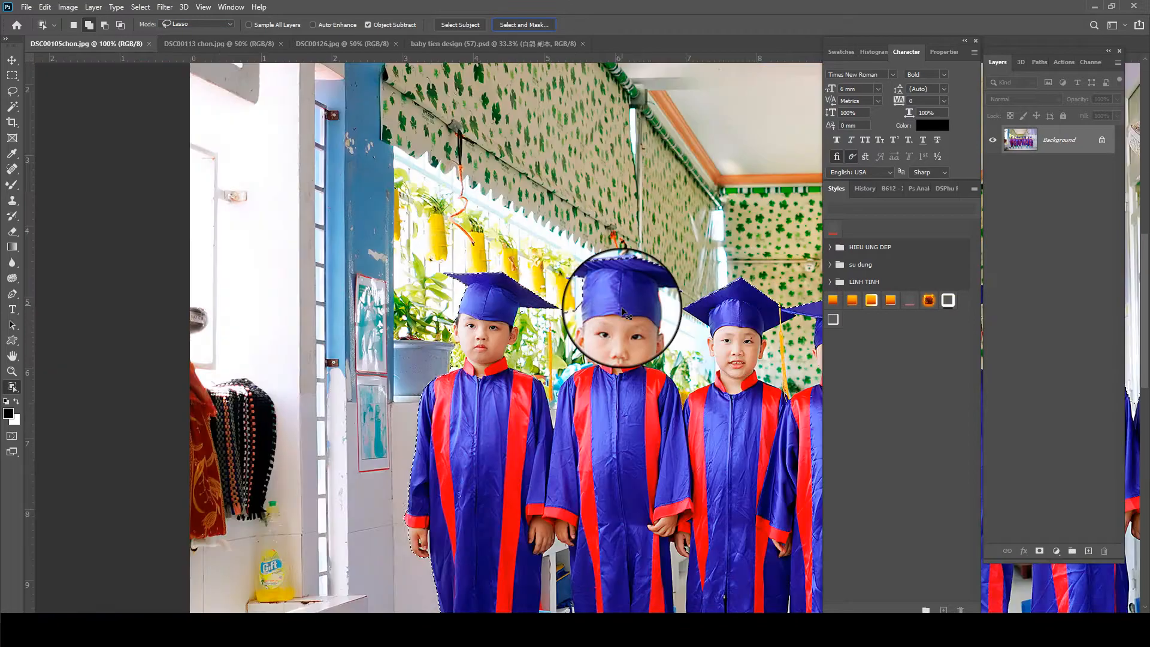
pyautogui.scroll(5, 621, 308)
pyautogui.press('Tab')
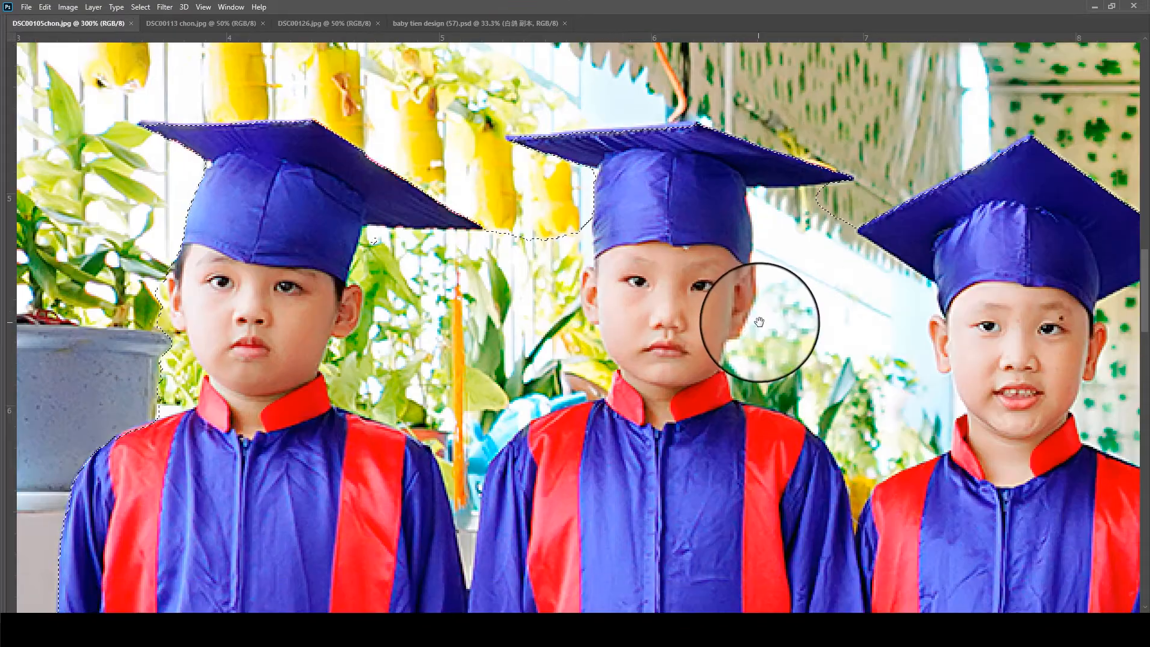
pyautogui.moveTo(913, 348); pyautogui.dragTo(547, 275)
pyautogui.moveTo(911, 280); pyautogui.dragTo(592, 328)
pyautogui.moveTo(813, 334); pyautogui.dragTo(480, 326)
pyautogui.moveTo(684, 323); pyautogui.dragTo(438, 317)
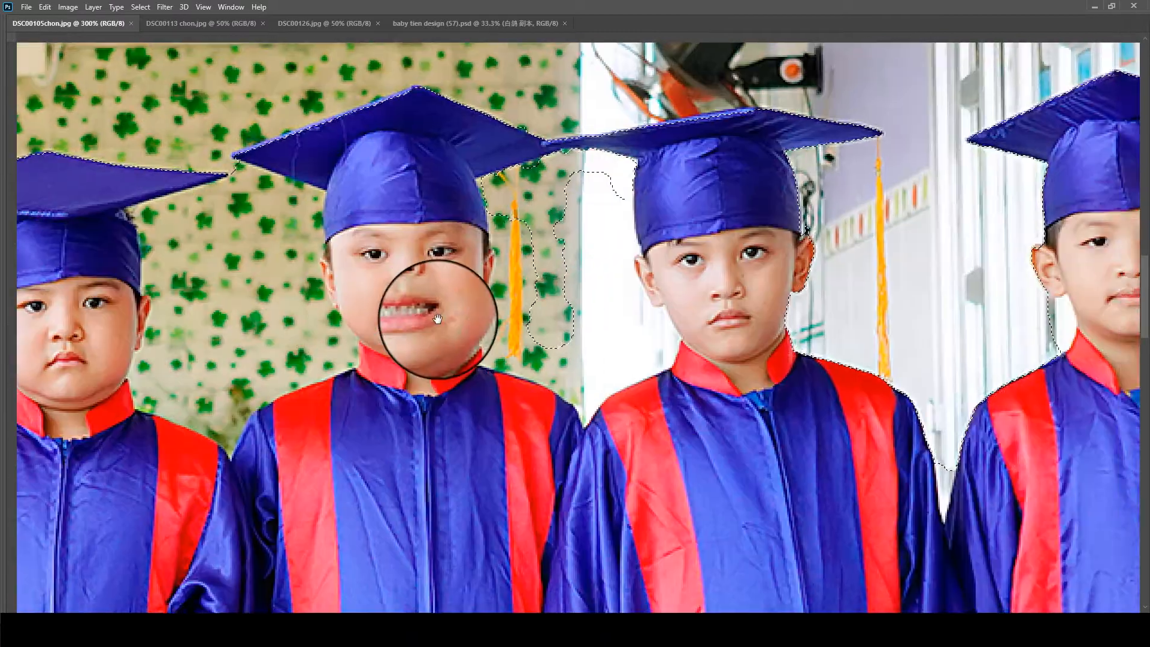
pyautogui.moveTo(465, 191)
pyautogui.mouseDown()
pyautogui.moveTo(437, 296)
pyautogui.moveTo(497, 368)
pyautogui.moveTo(619, 349)
pyautogui.moveTo(626, 258)
pyautogui.moveTo(654, 173)
pyautogui.moveTo(504, 157)
pyautogui.mouseUp()
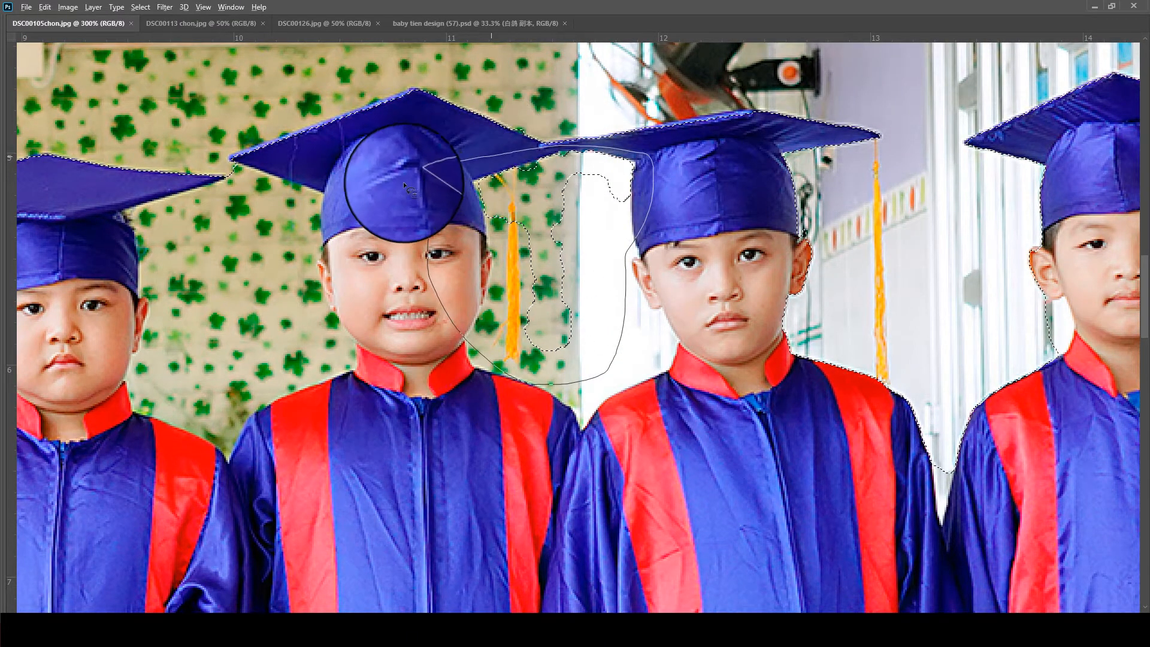
pyautogui.moveTo(404, 182); pyautogui.dragTo(396, 189)
pyautogui.moveTo(603, 313)
pyautogui.mouseDown()
pyautogui.moveTo(656, 422)
pyautogui.moveTo(698, 372)
pyautogui.moveTo(678, 298)
pyautogui.moveTo(619, 271)
pyautogui.mouseUp()
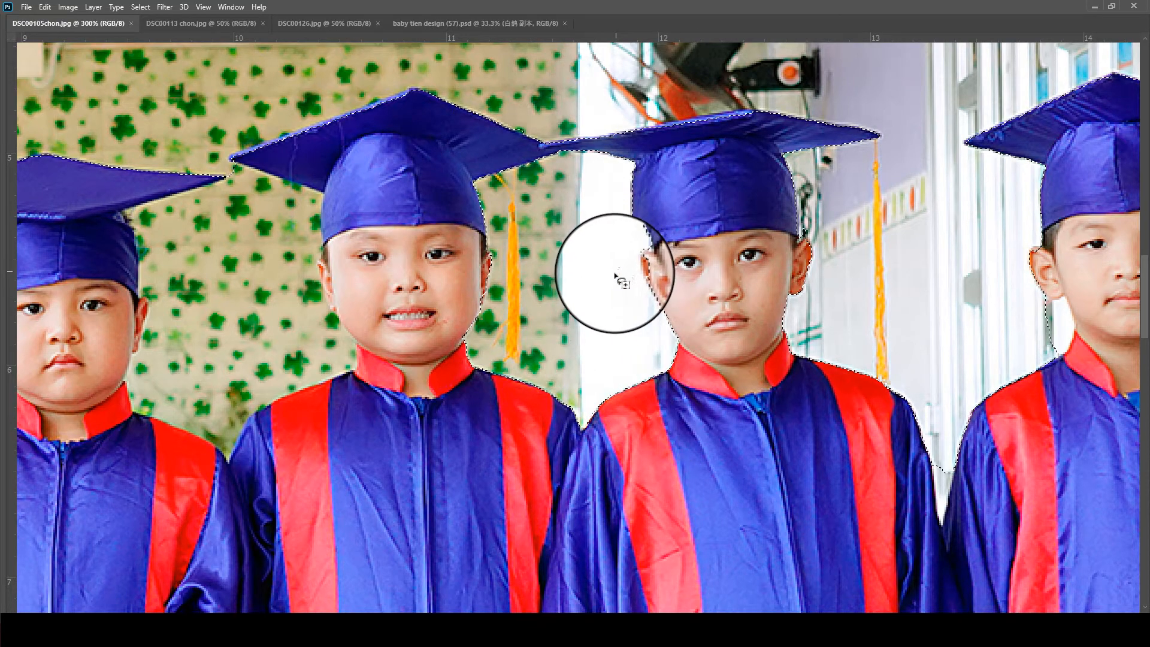
# - Subtract the clover-patterned background between the fourth and fifth children's heads from the selection
pyautogui.moveTo(310, 365); pyautogui.dragTo(605, 359)
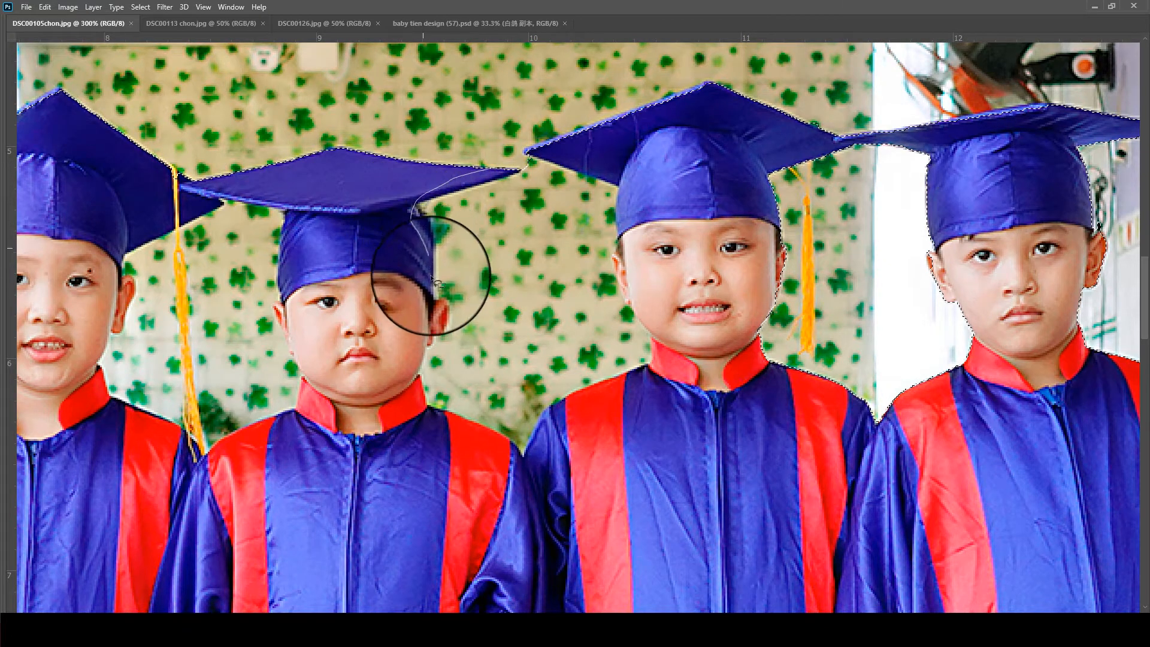
pyautogui.moveTo(416, 365)
pyautogui.mouseDown()
pyautogui.moveTo(495, 449)
pyautogui.moveTo(545, 462)
pyautogui.moveTo(601, 391)
pyautogui.moveTo(649, 372)
pyautogui.moveTo(665, 332)
pyautogui.moveTo(628, 222)
pyautogui.mouseUp()
pyautogui.moveTo(573, 158); pyautogui.dragTo(488, 167)
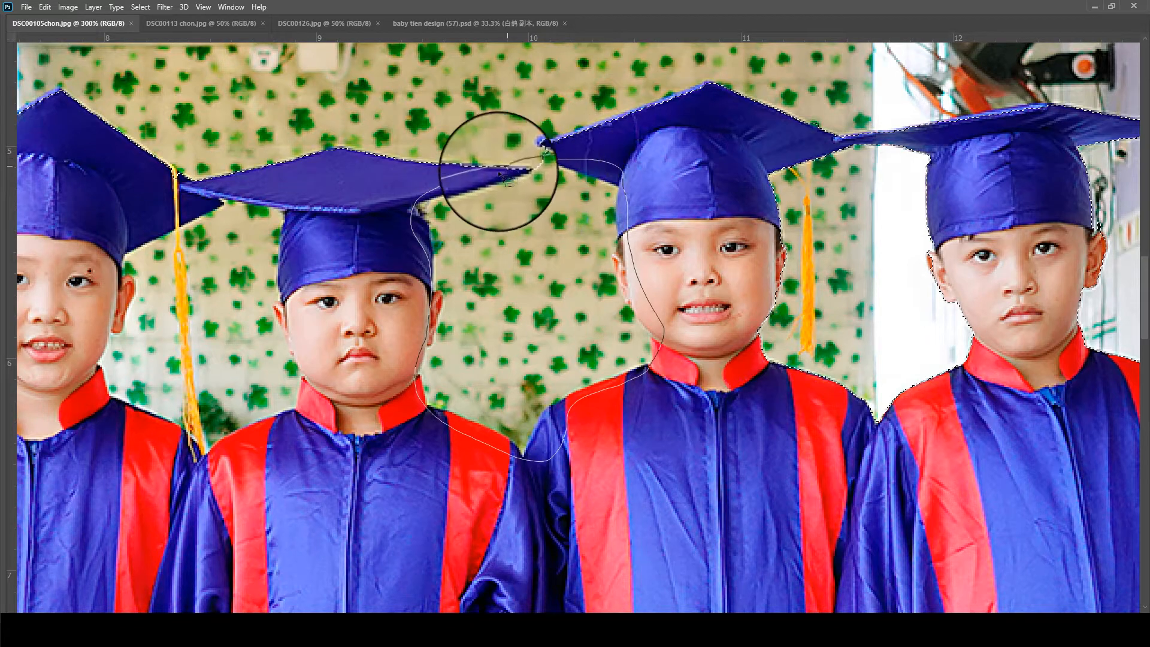
# - Lasso the fifth child's ear and cheek beside the fourth child to correct the selection edge
pyautogui.scroll(3, 626, 285)
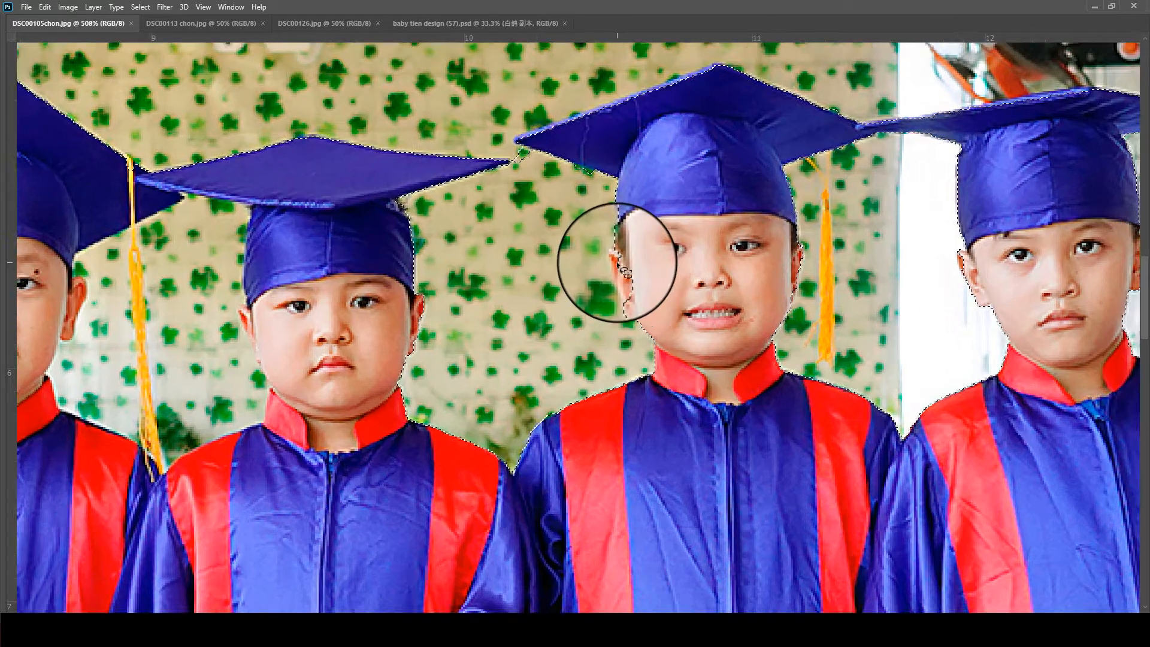
pyautogui.moveTo(604, 253)
pyautogui.mouseDown()
pyautogui.moveTo(633, 335)
pyautogui.moveTo(670, 276)
pyautogui.mouseUp()
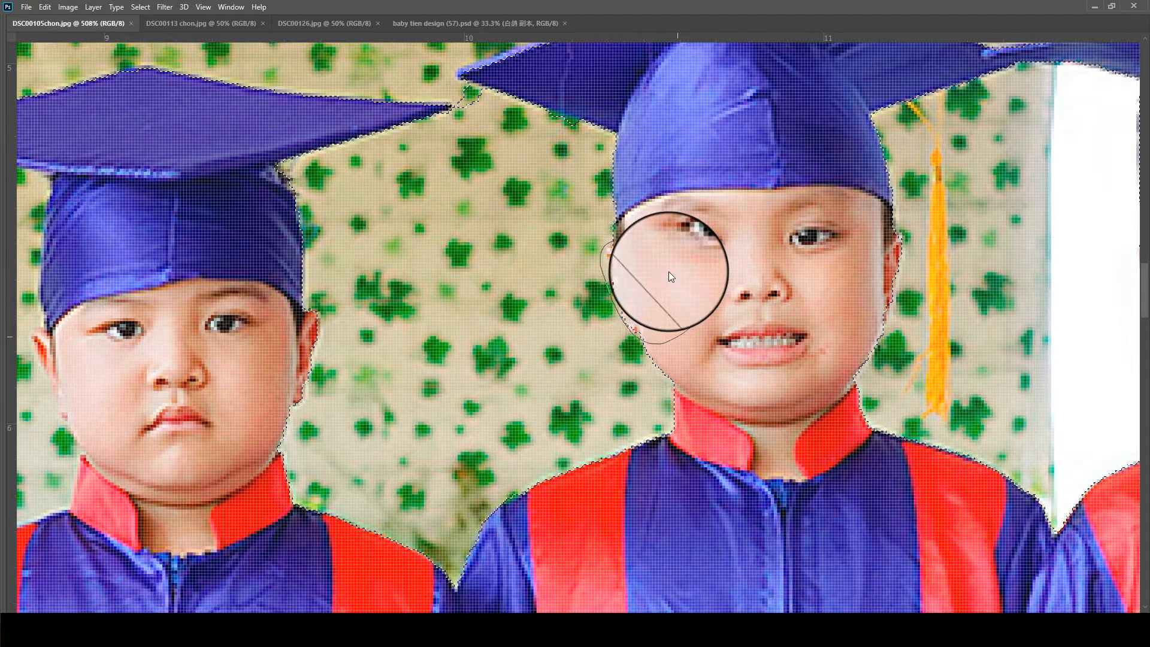
pyautogui.scroll(-3, 665, 274)
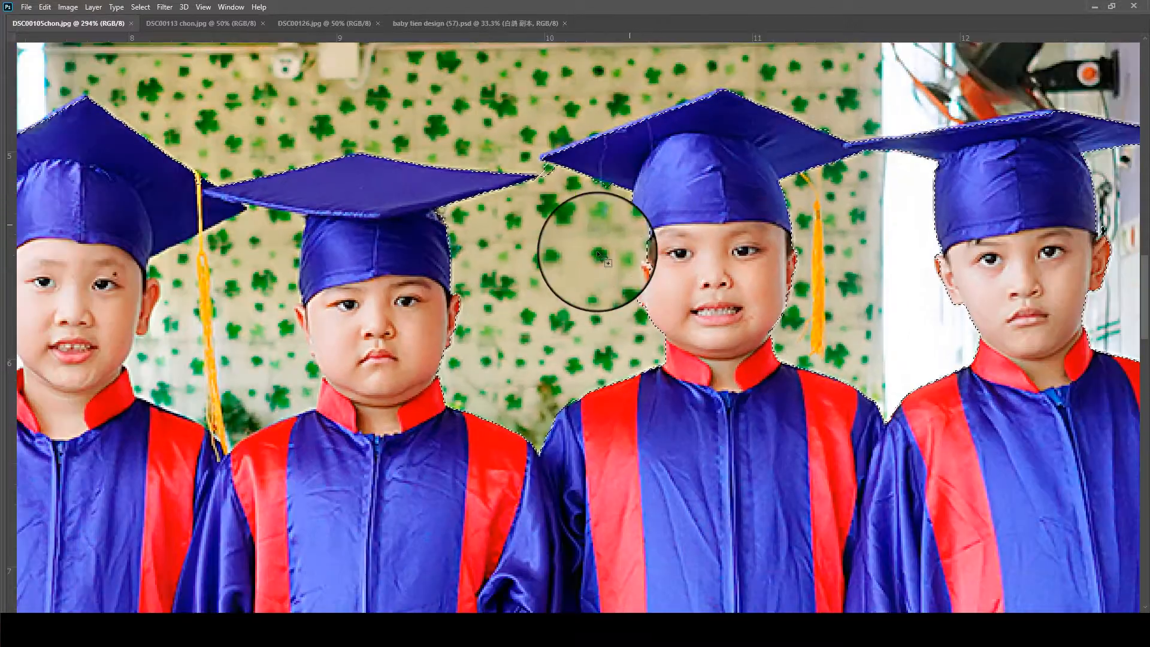
pyautogui.moveTo(597, 251); pyautogui.dragTo(693, 256)
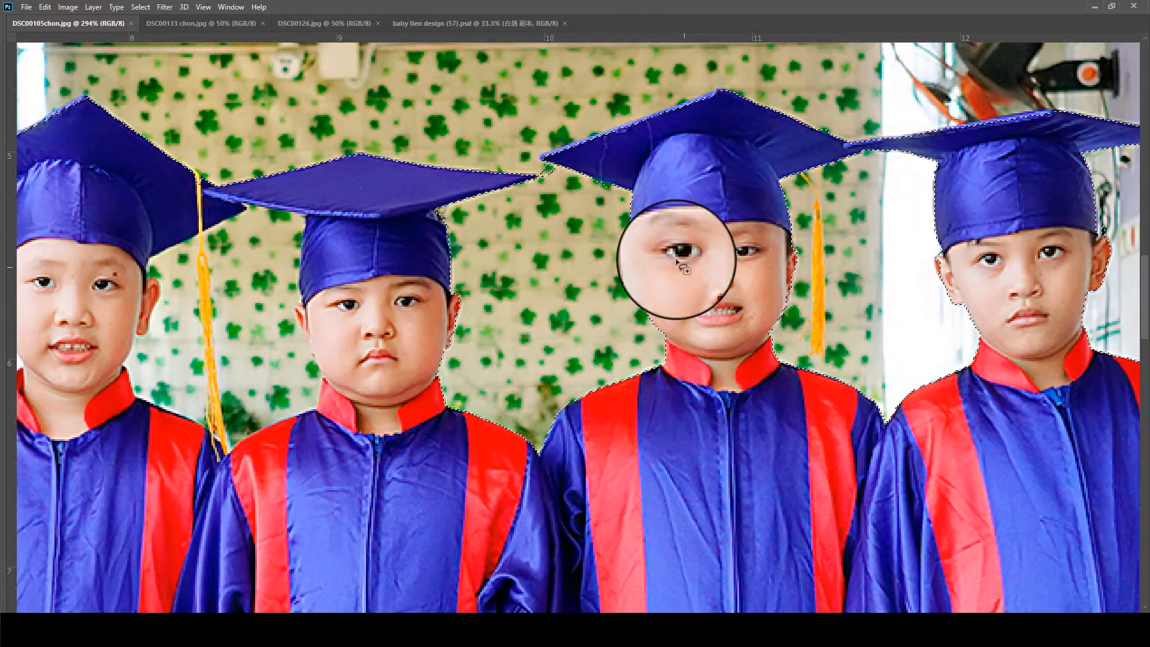
# - Subtract the background between the third and fourth children's heads from the selection
pyautogui.scroll(-2, 480, 289)
pyautogui.scroll(2, 258, 297)
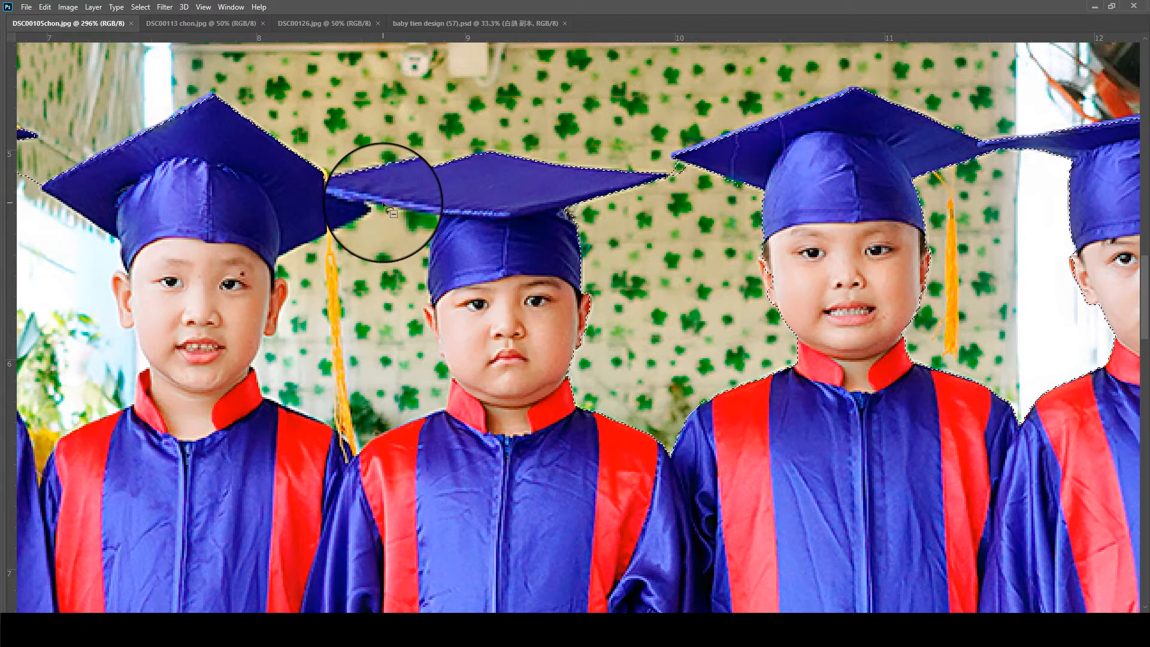
pyautogui.moveTo(290, 261)
pyautogui.mouseDown()
pyautogui.moveTo(238, 376)
pyautogui.moveTo(281, 429)
pyautogui.moveTo(348, 458)
pyautogui.moveTo(406, 444)
pyautogui.moveTo(463, 415)
pyautogui.moveTo(450, 218)
pyautogui.mouseUp()
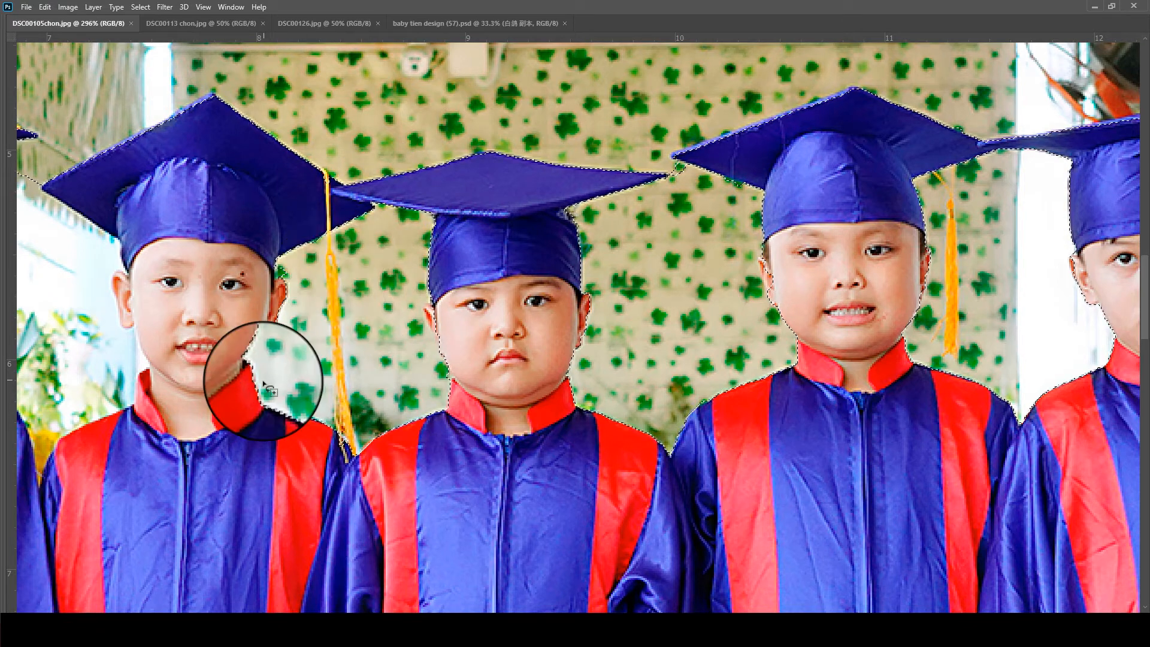
# - Subtract the plant background between the second and third children's heads from the selection
pyautogui.moveTo(263, 384); pyautogui.dragTo(672, 379)
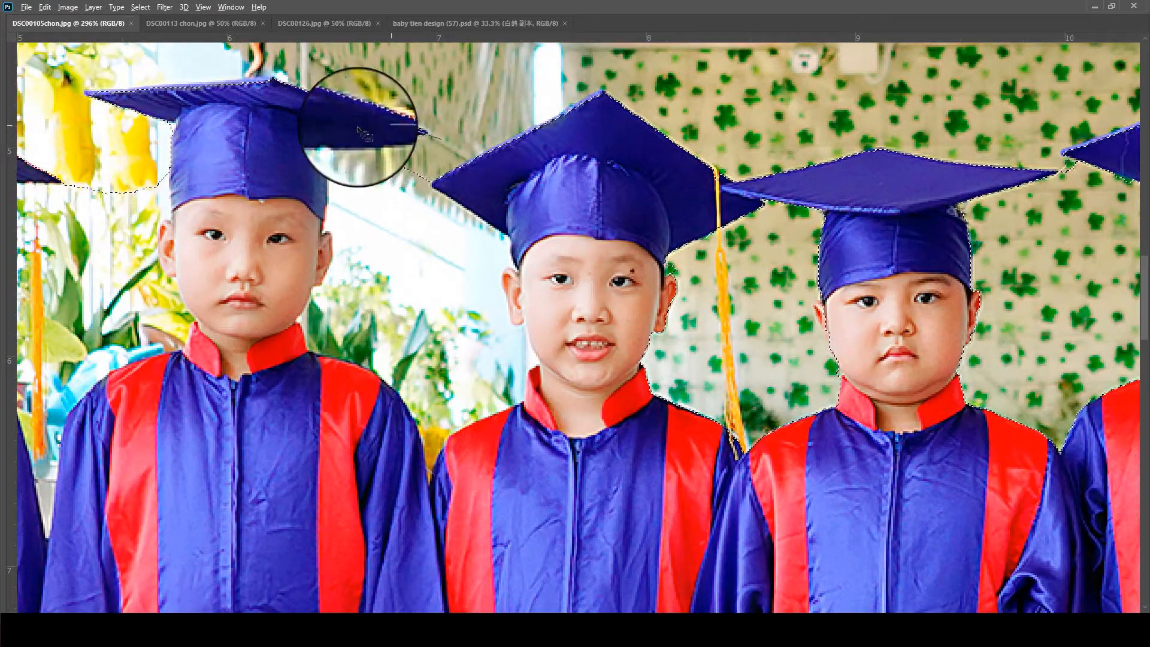
pyautogui.moveTo(304, 229)
pyautogui.mouseDown()
pyautogui.moveTo(321, 400)
pyautogui.moveTo(382, 463)
pyautogui.moveTo(492, 462)
pyautogui.moveTo(571, 369)
pyautogui.moveTo(527, 195)
pyautogui.moveTo(410, 147)
pyautogui.mouseUp()
pyautogui.moveTo(321, 242)
pyautogui.mouseDown()
pyautogui.moveTo(327, 284)
pyautogui.moveTo(311, 286)
pyautogui.moveTo(311, 311)
pyautogui.moveTo(285, 299)
pyautogui.mouseUp()
# - Lasso the third child's ear beside the second child to correct the selection edge
pyautogui.scroll(4, 290, 305)
pyautogui.moveTo(261, 341); pyautogui.dragTo(531, 296)
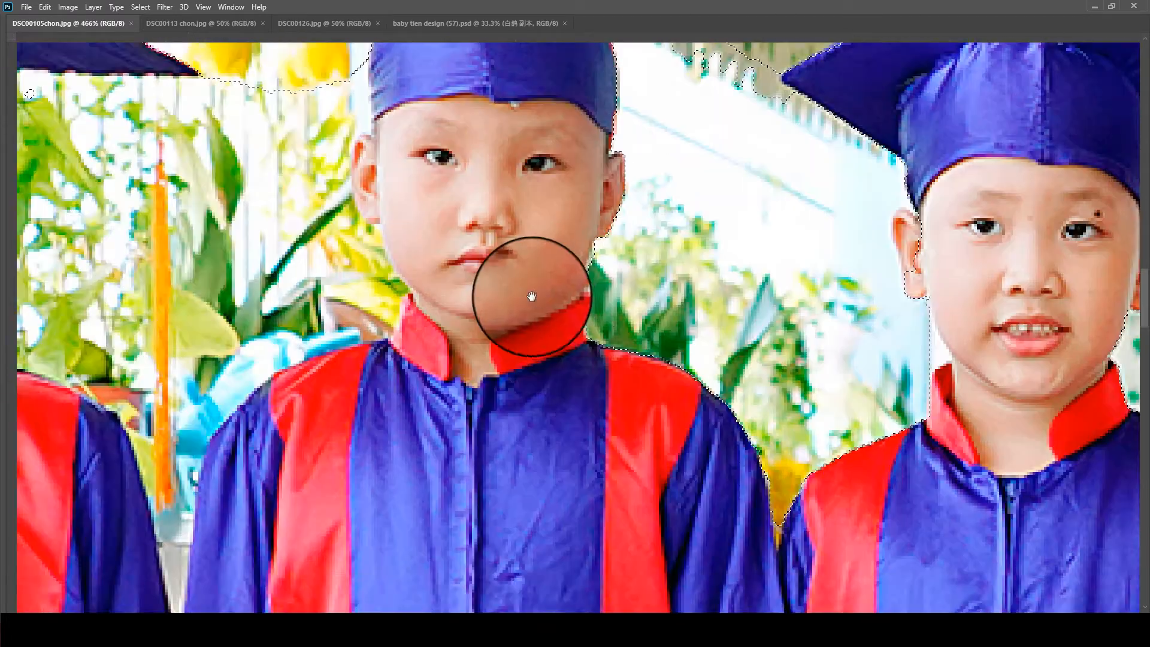
pyautogui.moveTo(899, 215)
pyautogui.mouseDown()
pyautogui.moveTo(723, 219)
pyautogui.moveTo(694, 241)
pyautogui.moveTo(830, 225)
pyautogui.moveTo(786, 192)
pyautogui.moveTo(771, 303)
pyautogui.mouseUp()
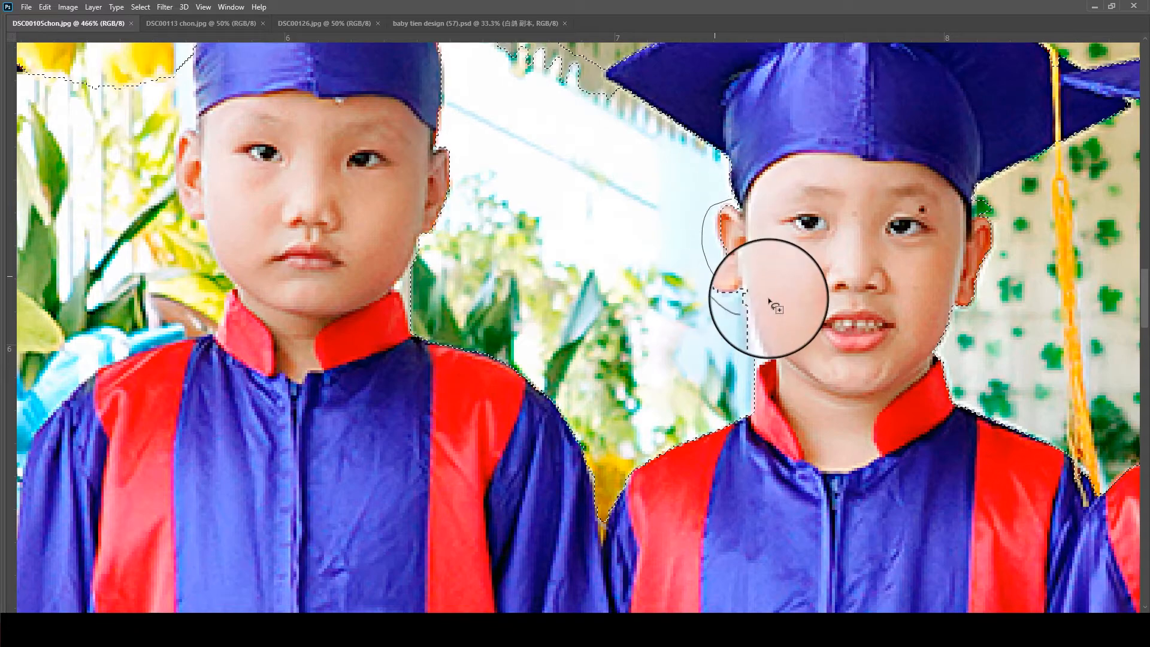
# - Lasso the first child's outer ear and cheek beside the flower pot to correct the selection edge
pyautogui.scroll(-6, 762, 287)
pyautogui.moveTo(343, 302); pyautogui.dragTo(708, 306)
pyautogui.scroll(3, 629, 264)
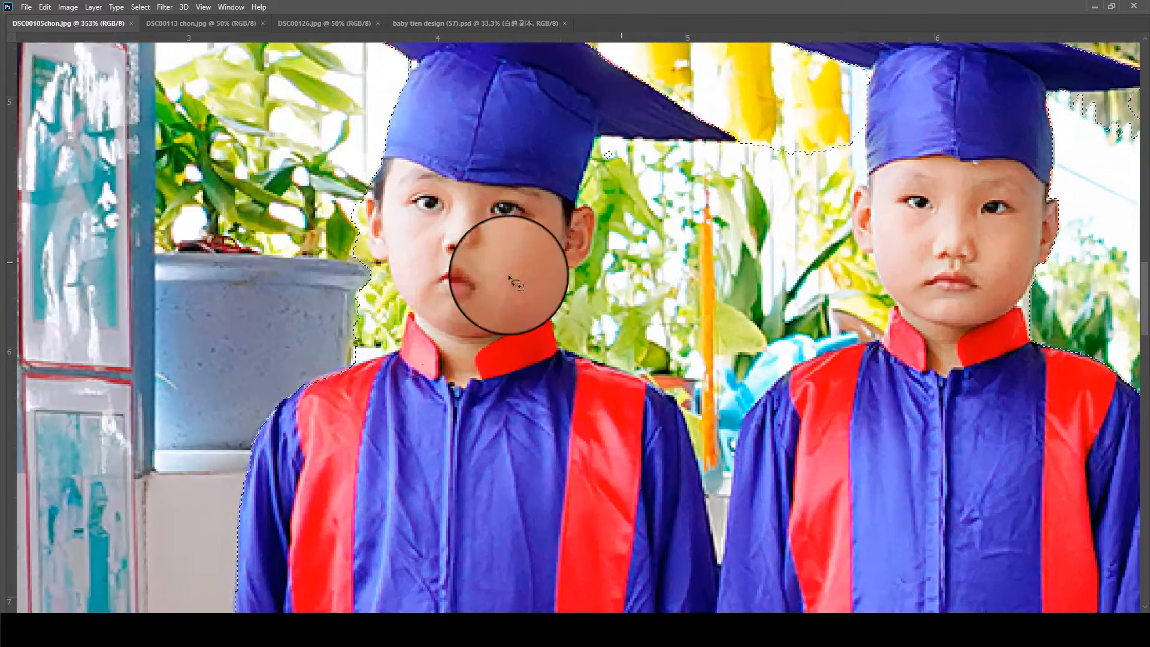
pyautogui.moveTo(395, 232)
pyautogui.mouseDown()
pyautogui.moveTo(388, 169)
pyautogui.moveTo(343, 182)
pyautogui.moveTo(362, 361)
pyautogui.moveTo(397, 395)
pyautogui.moveTo(472, 296)
pyautogui.moveTo(405, 187)
pyautogui.moveTo(323, 311)
pyautogui.moveTo(347, 373)
pyautogui.moveTo(395, 389)
pyautogui.moveTo(428, 350)
pyautogui.moveTo(429, 323)
pyautogui.moveTo(404, 364)
pyautogui.moveTo(414, 407)
pyautogui.moveTo(510, 313)
pyautogui.moveTo(464, 286)
pyautogui.moveTo(419, 293)
pyautogui.moveTo(397, 376)
pyautogui.moveTo(507, 349)
pyautogui.moveTo(464, 255)
pyautogui.moveTo(440, 291)
pyautogui.moveTo(387, 240)
pyautogui.moveTo(359, 248)
pyautogui.moveTo(353, 265)
pyautogui.moveTo(376, 211)
pyautogui.mouseUp()
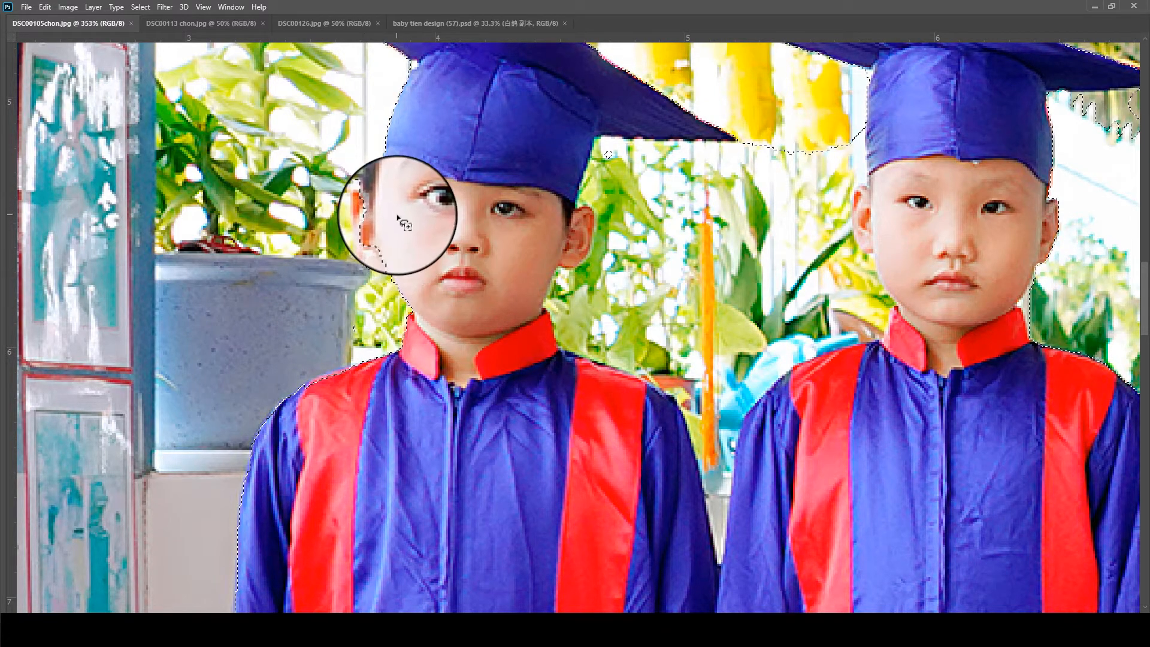
# - Subtract the plant background between the first and second children's heads and shoulders from the selection
pyautogui.moveTo(624, 250); pyautogui.dragTo(550, 252)
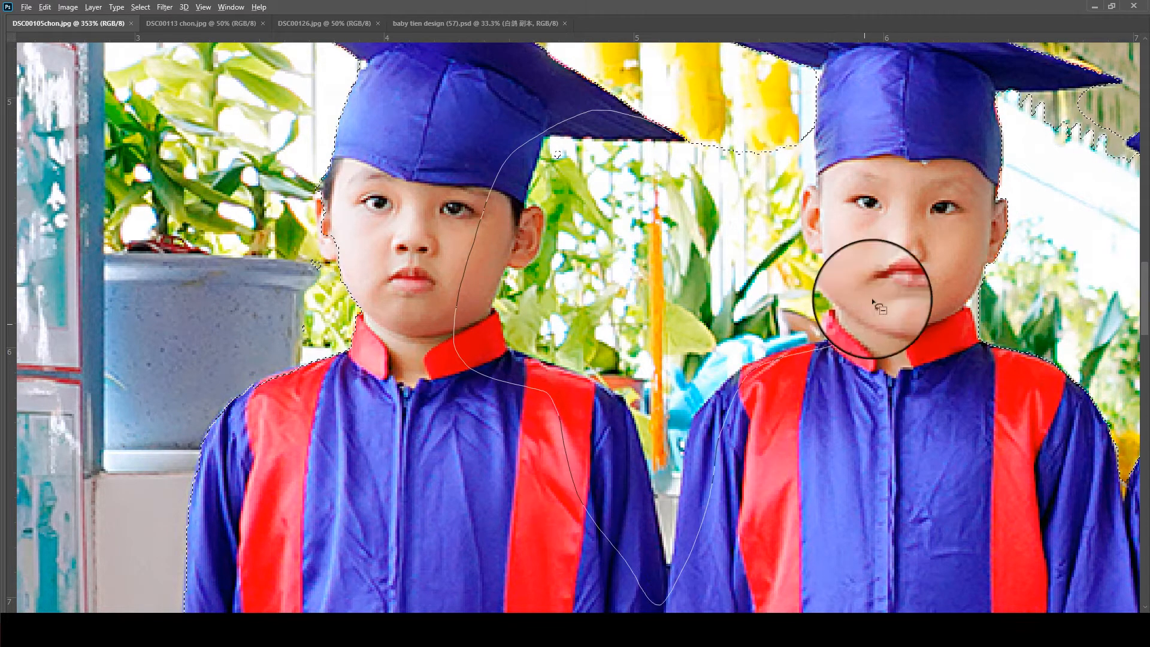
pyautogui.moveTo(695, 74); pyautogui.dragTo(657, 100)
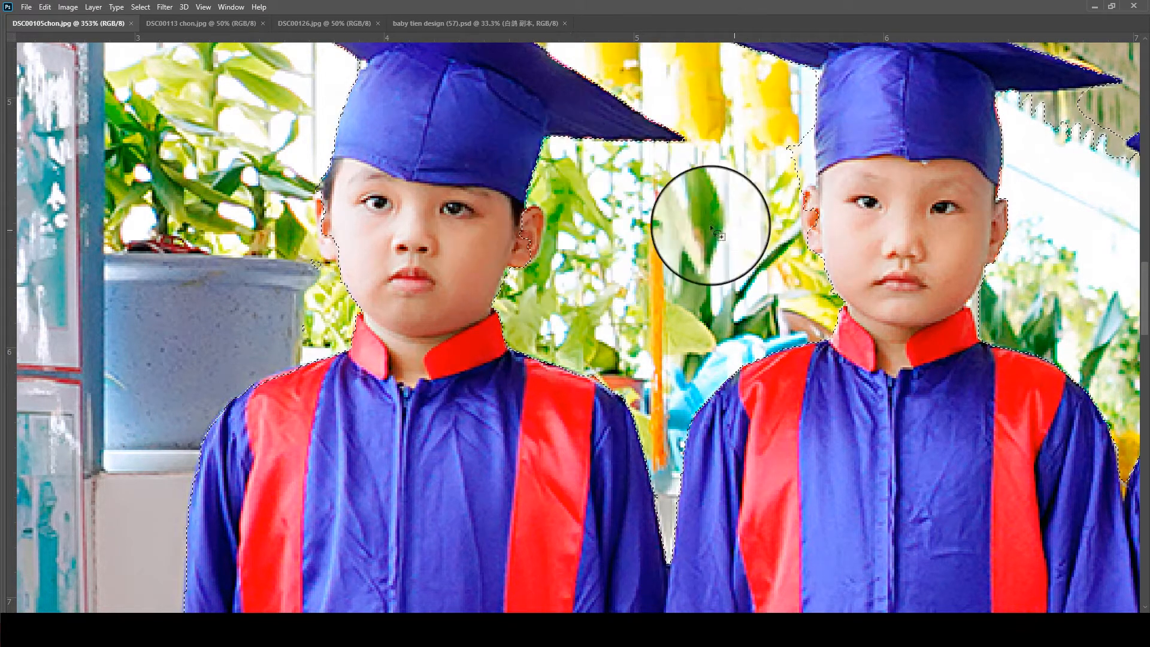
# - Lasso around the hands between the fifth and sixth children's gowns to correct the selection edge
pyautogui.scroll(-5, 827, 234)
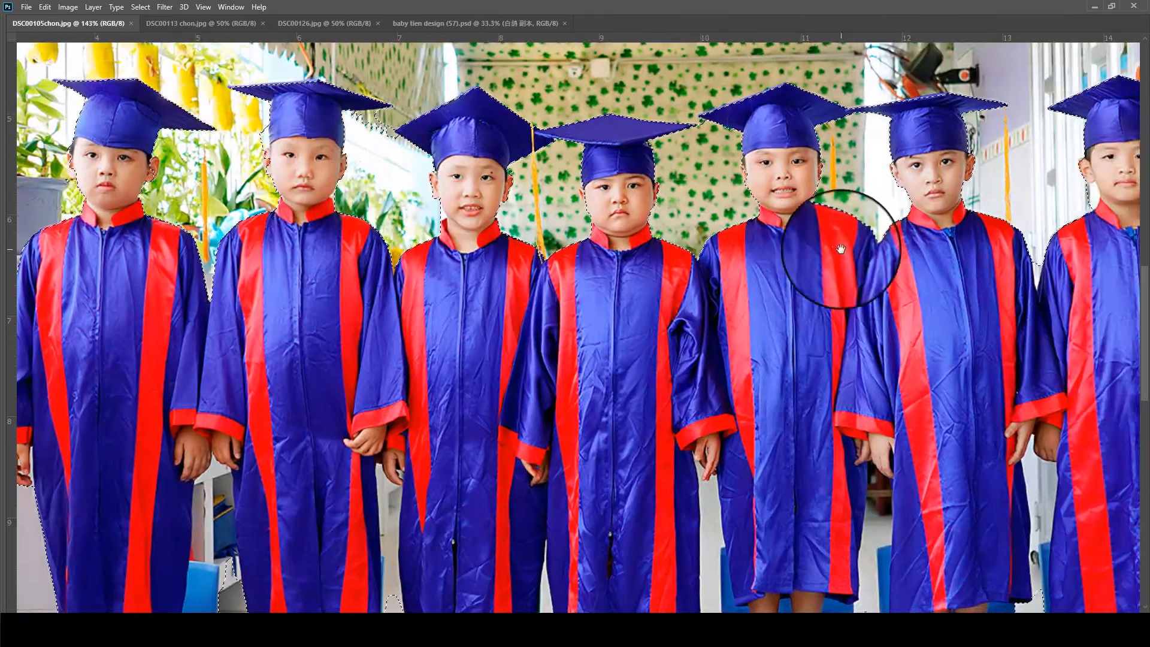
pyautogui.moveTo(841, 249); pyautogui.dragTo(380, 235)
pyautogui.moveTo(893, 237); pyautogui.dragTo(713, 76)
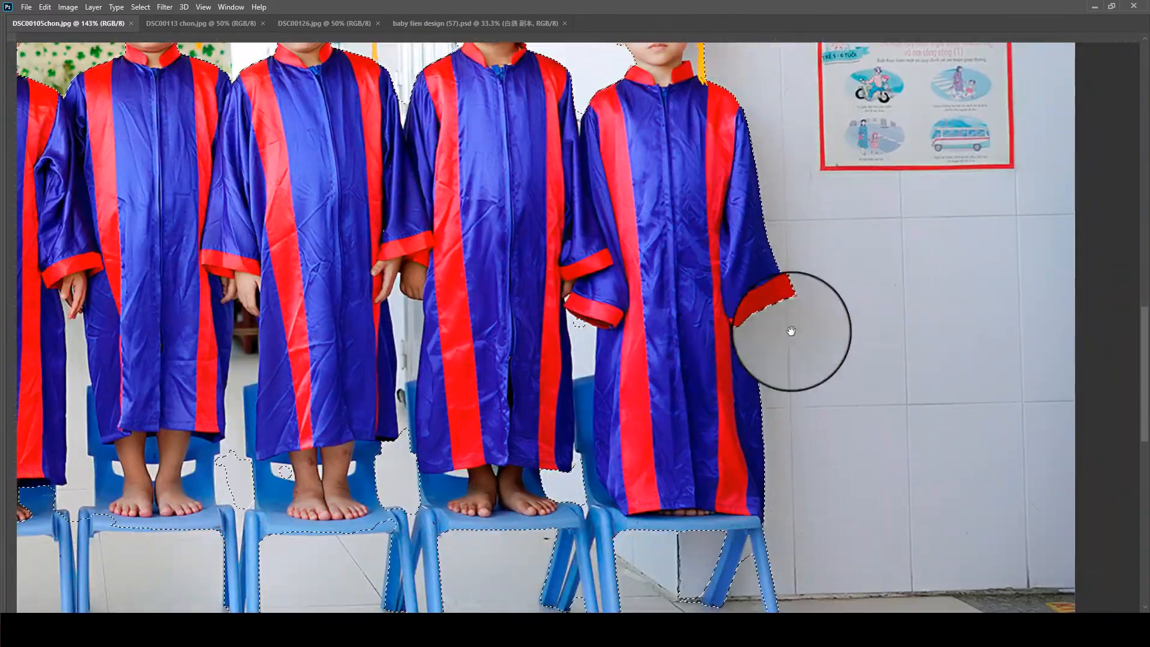
pyautogui.moveTo(544, 342); pyautogui.dragTo(740, 293)
pyautogui.moveTo(580, 338); pyautogui.dragTo(749, 291)
pyautogui.moveTo(611, 299)
pyautogui.mouseDown()
pyautogui.moveTo(615, 383)
pyautogui.moveTo(636, 467)
pyautogui.moveTo(668, 456)
pyautogui.moveTo(695, 361)
pyautogui.moveTo(661, 207)
pyautogui.mouseUp()
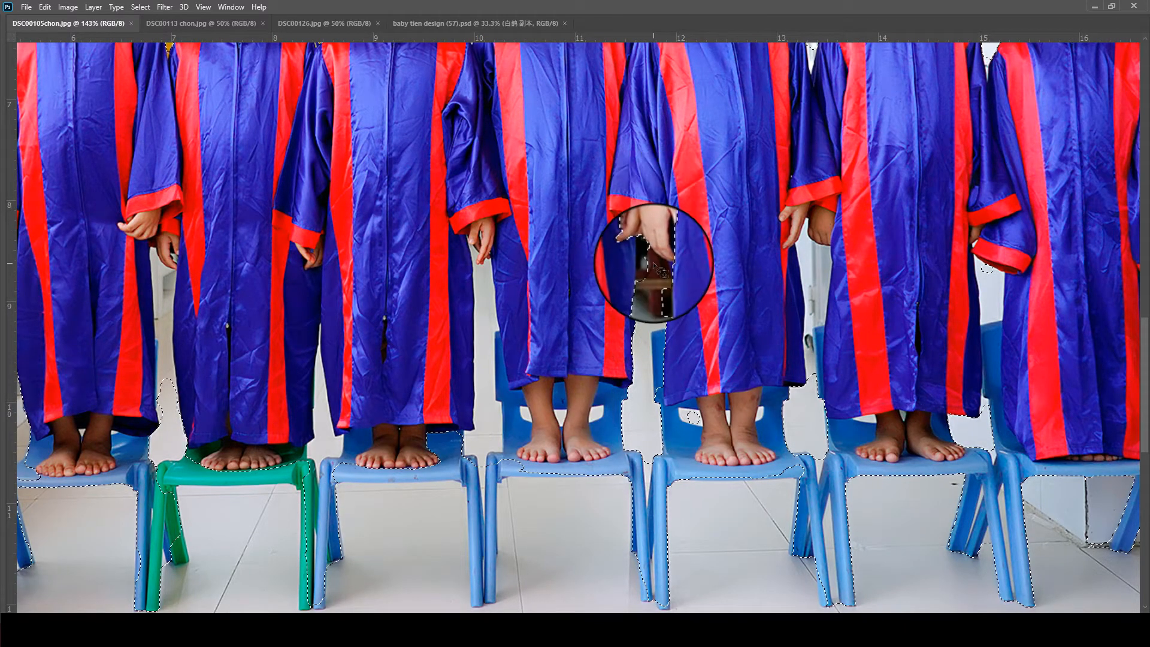
pyautogui.scroll(5, 656, 233)
pyautogui.moveTo(596, 227)
pyautogui.mouseDown()
pyautogui.moveTo(605, 346)
pyautogui.moveTo(712, 77)
pyautogui.moveTo(573, 148)
pyautogui.mouseUp()
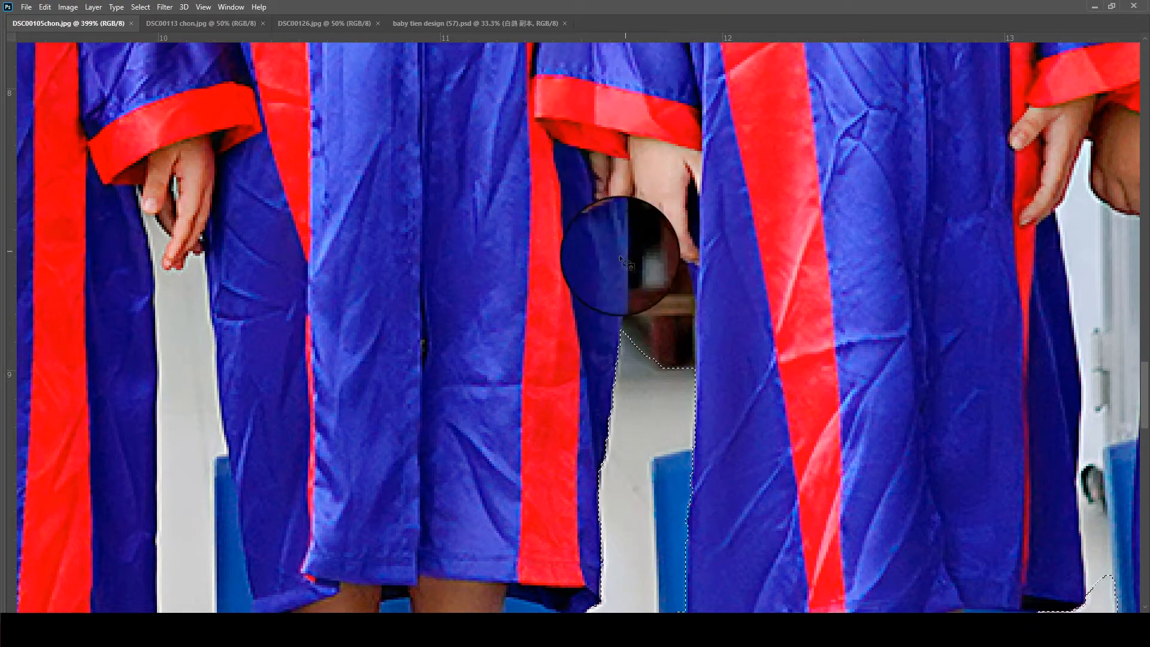
# - Try to subtract the wall background between the fourth and fifth children's gowns from the selection
pyautogui.moveTo(353, 347)
pyautogui.mouseDown()
pyautogui.moveTo(742, 311)
pyautogui.moveTo(797, 280)
pyautogui.mouseUp()
pyautogui.scroll(-3, 609, 234)
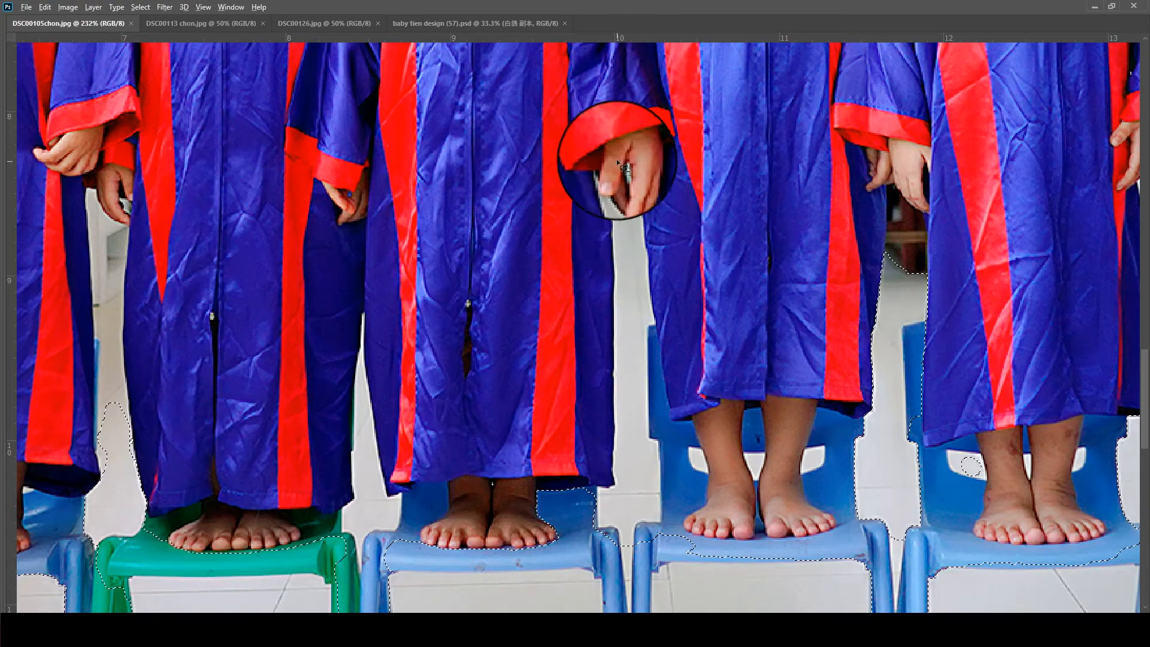
pyautogui.moveTo(602, 151)
pyautogui.mouseDown()
pyautogui.moveTo(555, 210)
pyautogui.moveTo(545, 457)
pyautogui.moveTo(639, 576)
pyautogui.moveTo(685, 301)
pyautogui.mouseUp()
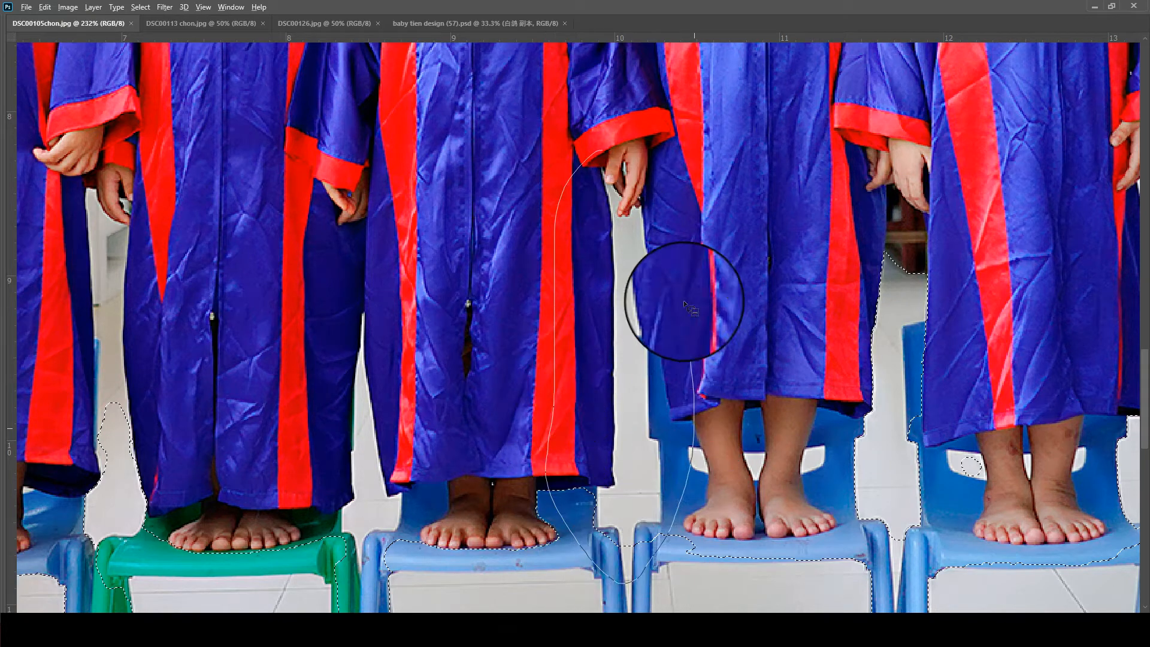
pyautogui.moveTo(634, 168); pyautogui.dragTo(626, 173)
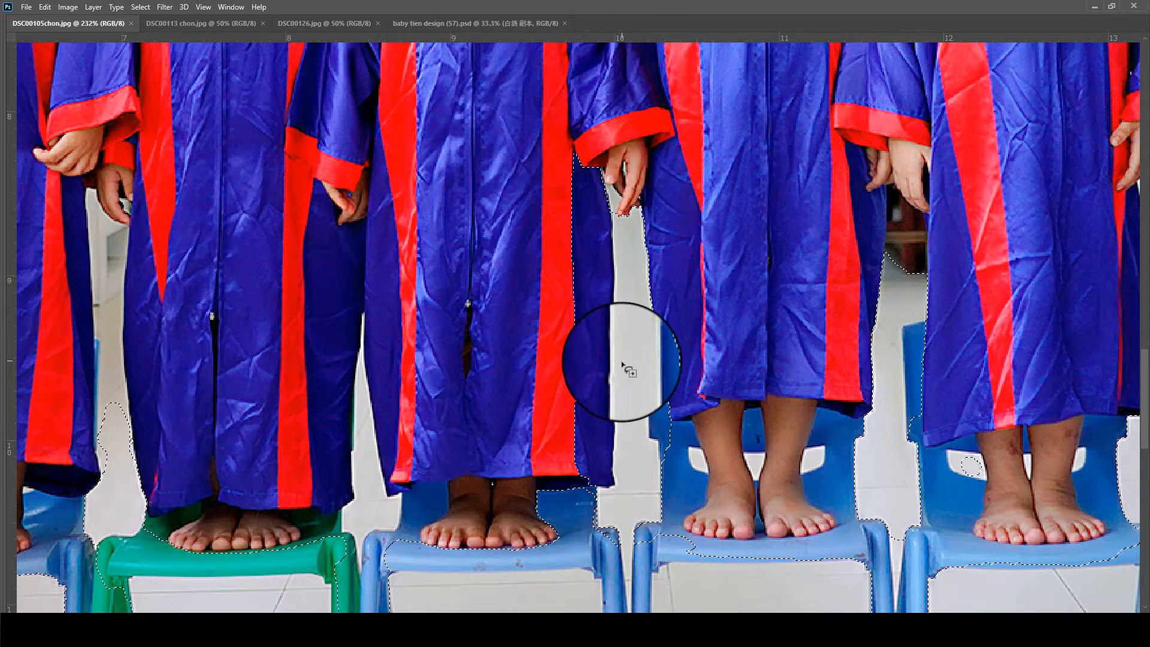
pyautogui.moveTo(573, 504)
pyautogui.mouseDown()
pyautogui.moveTo(617, 552)
pyautogui.moveTo(699, 347)
pyautogui.moveTo(618, 147)
pyautogui.moveTo(548, 199)
pyautogui.mouseUp()
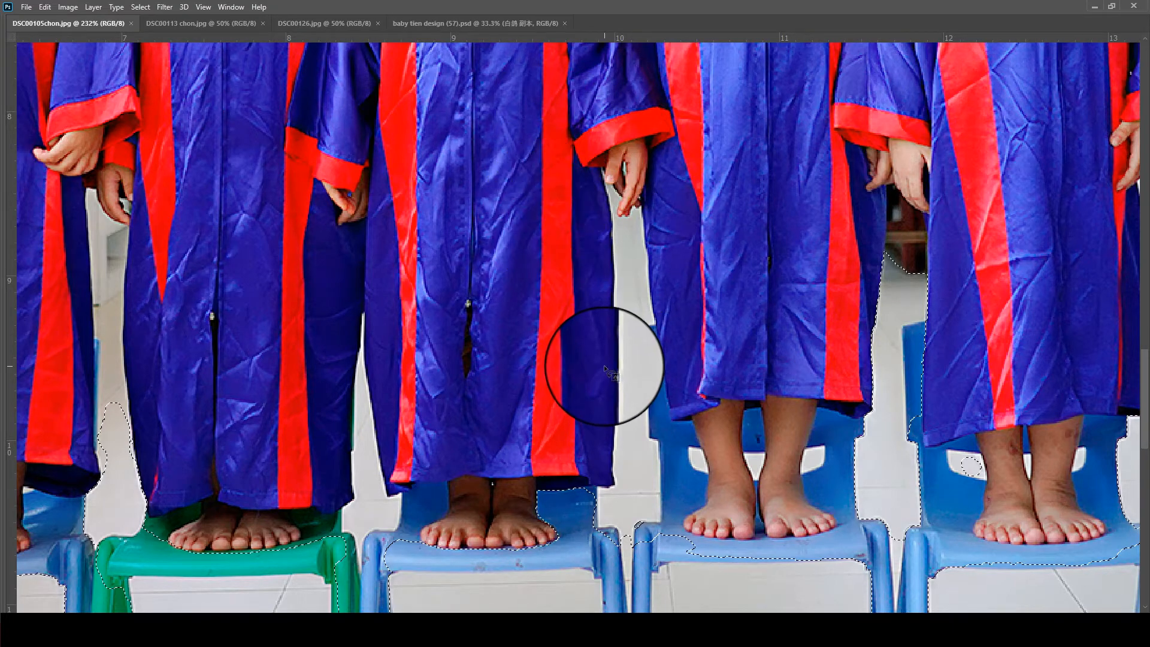
# - Lasso around the eighth child's temple and the upper part of the cap tassel to correct the selection edge
pyautogui.moveTo(434, 381); pyautogui.dragTo(865, 345)
pyautogui.moveTo(533, 195); pyautogui.dragTo(580, 303)
pyautogui.scroll(-7, 420, 314)
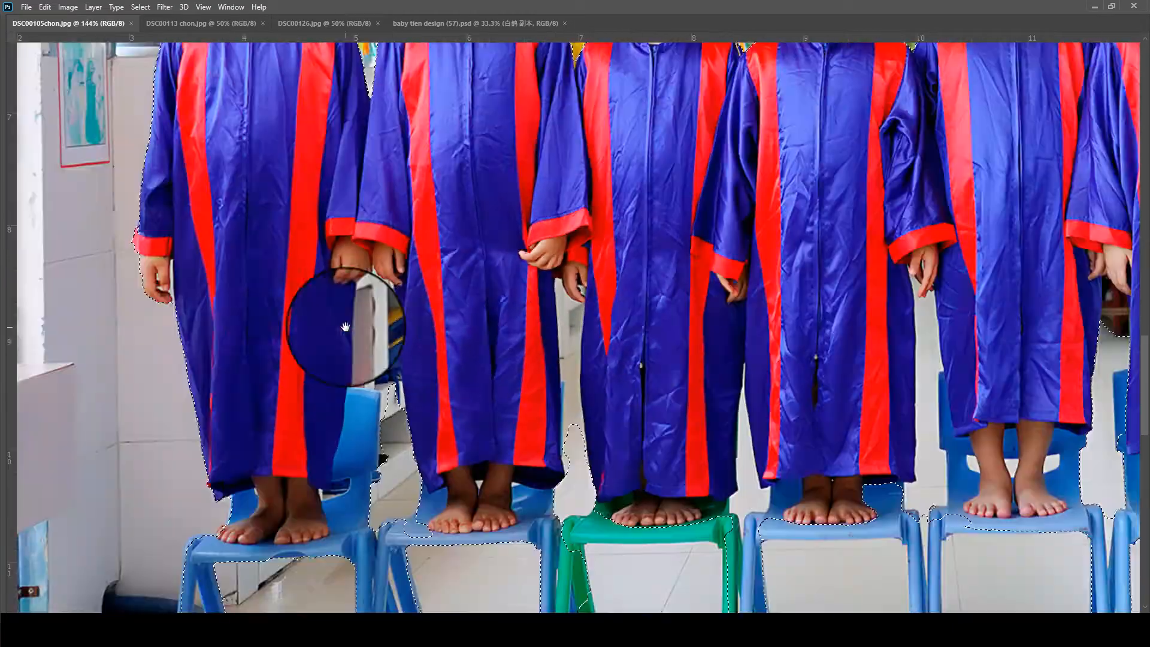
pyautogui.moveTo(783, 232); pyautogui.dragTo(279, 360)
pyautogui.scroll(7, 826, 198)
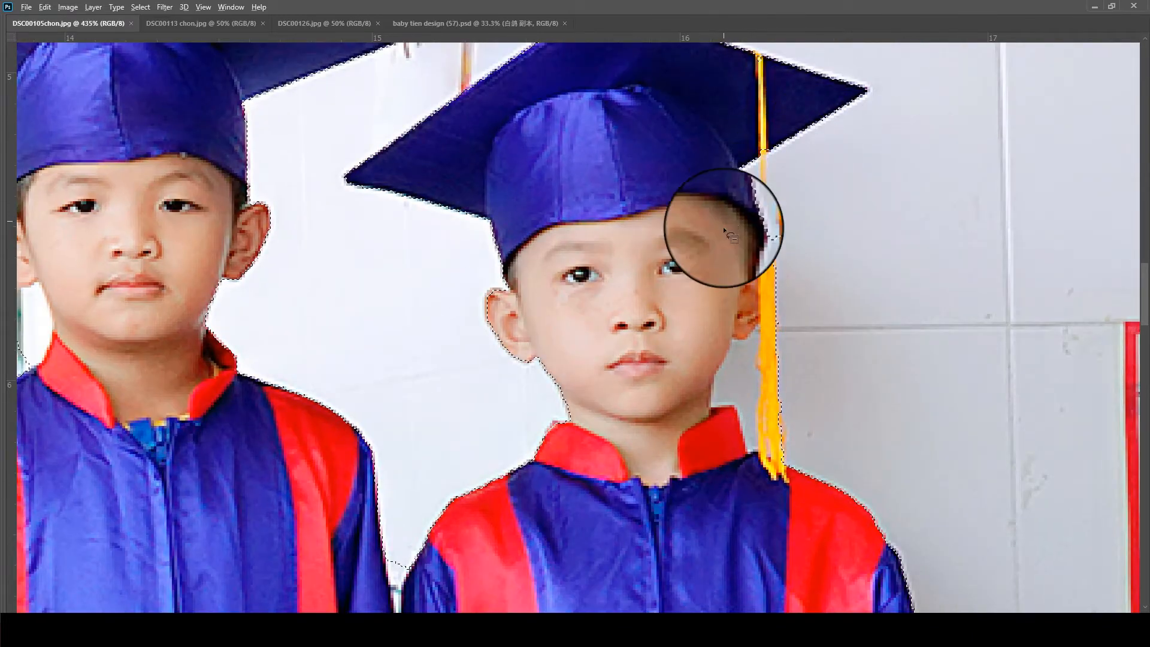
pyautogui.moveTo(763, 115); pyautogui.dragTo(695, 159)
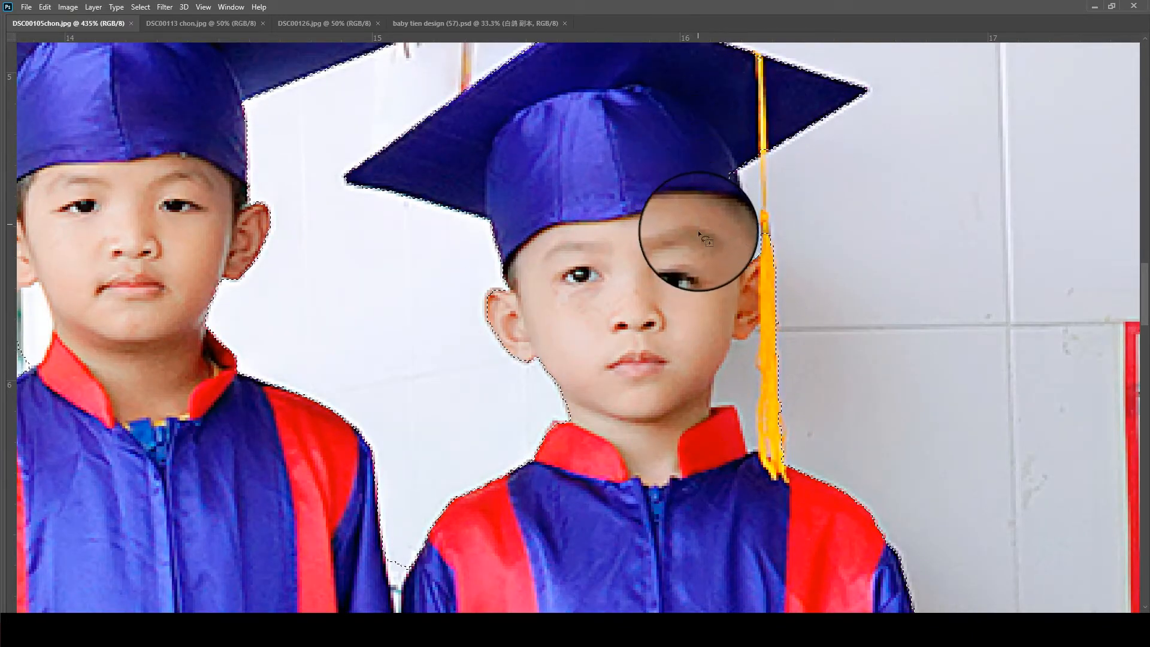
pyautogui.moveTo(688, 204); pyautogui.dragTo(774, 126)
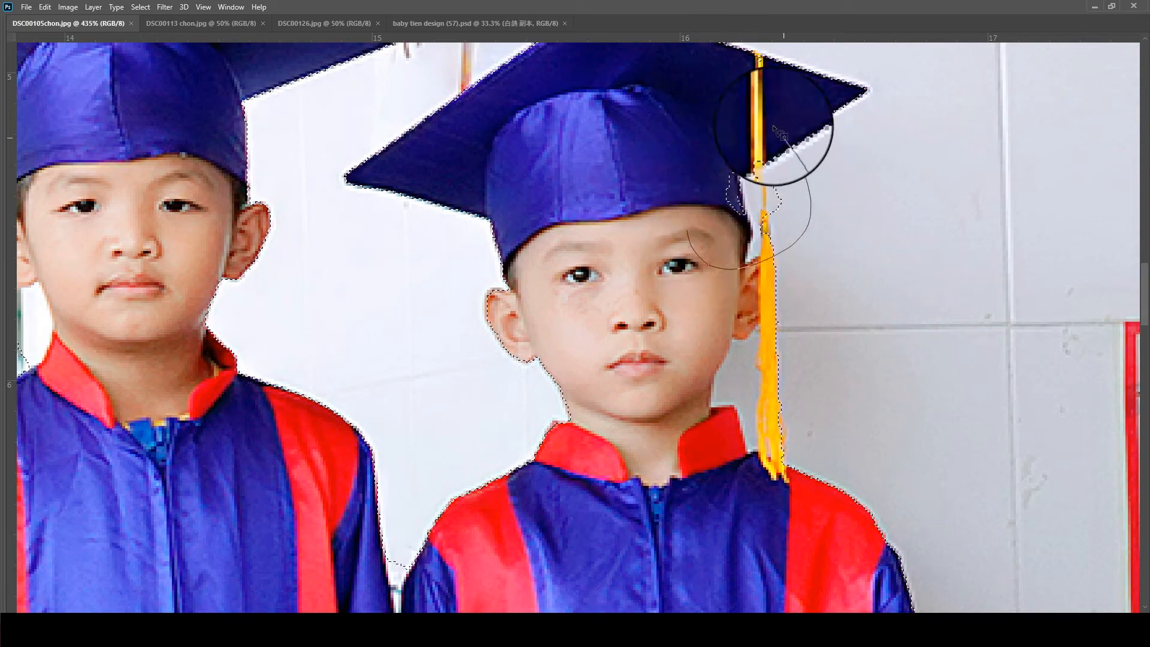
pyautogui.moveTo(689, 198); pyautogui.dragTo(786, 147)
pyautogui.scroll(-4, 788, 217)
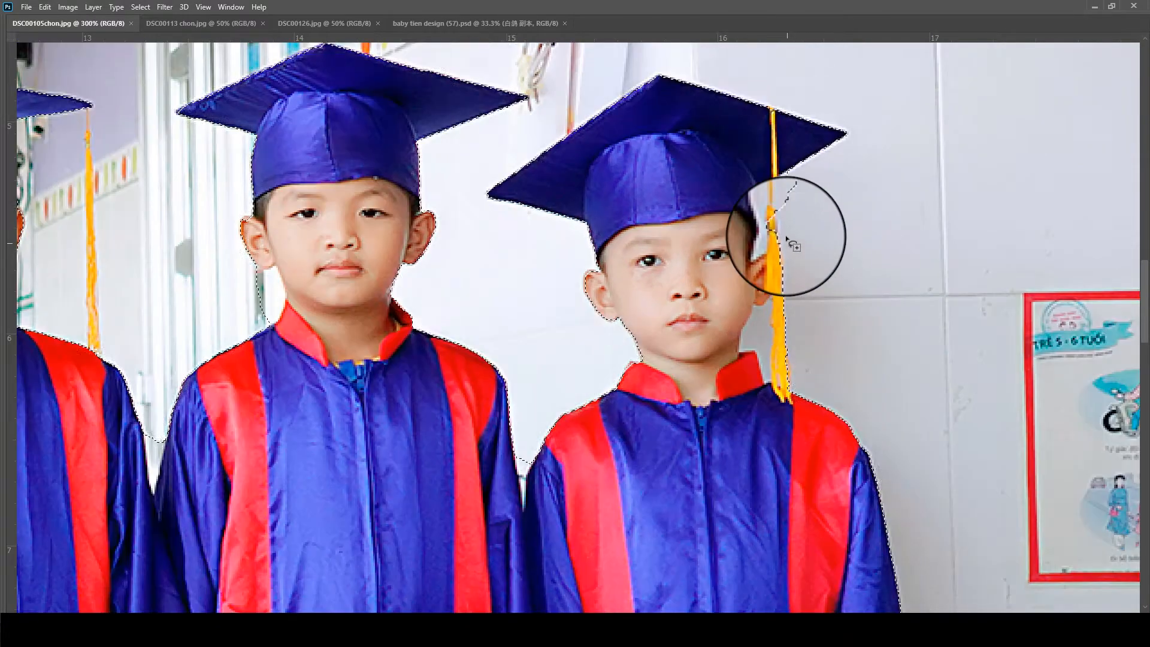
# - Feather the finished selection of the eight children with a radius of 1 pixel
pyautogui.scroll(5, 783, 231)
pyautogui.scroll(-6, 698, 349)
pyautogui.scroll(-6, 719, 339)
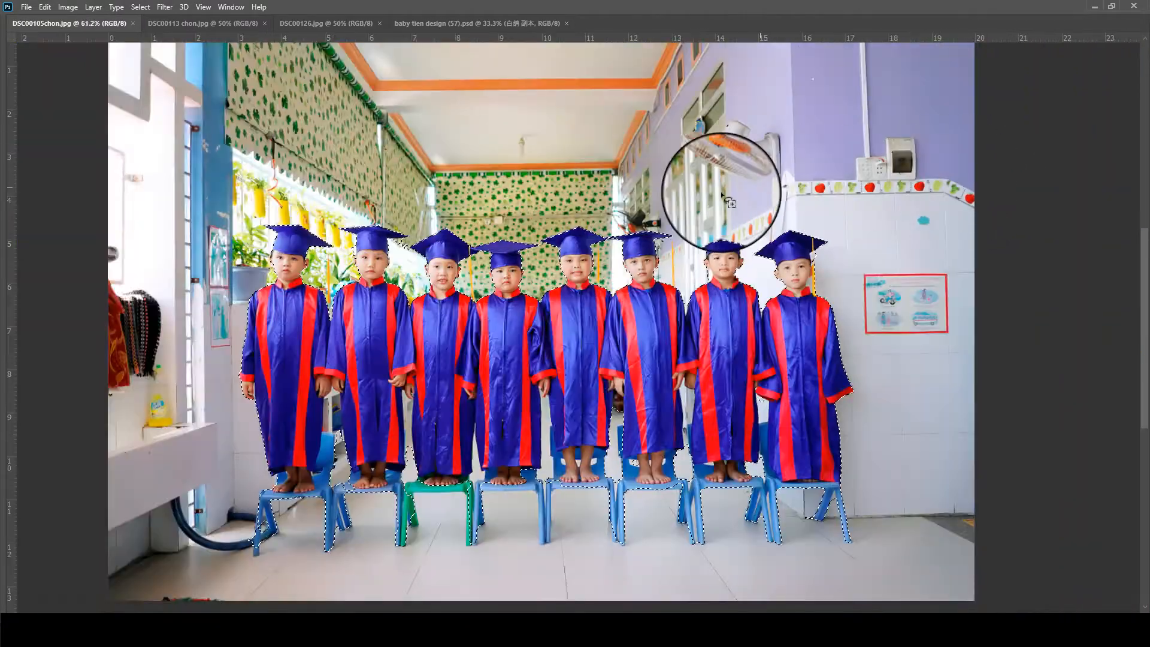
pyautogui.press('Tab')
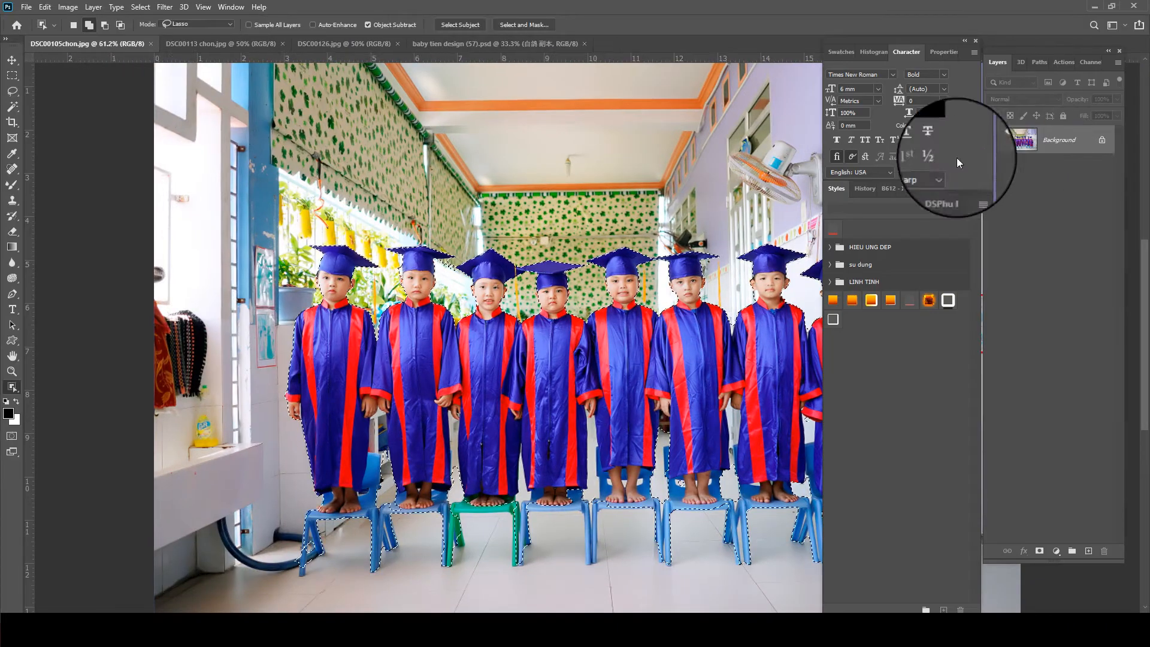
pyautogui.hotkey('shift', 'F6')
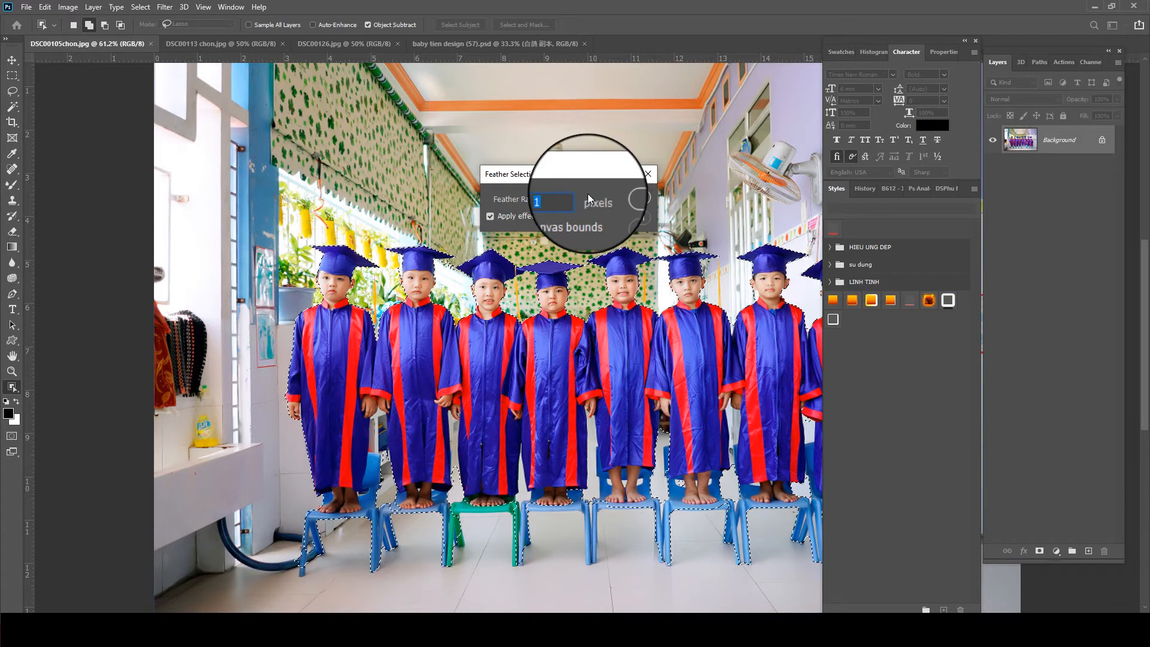
pyautogui.press('Return')
# - Copy the selected children to a new layer and hide the Background layer
pyautogui.hotkey('ctrl', 'j')
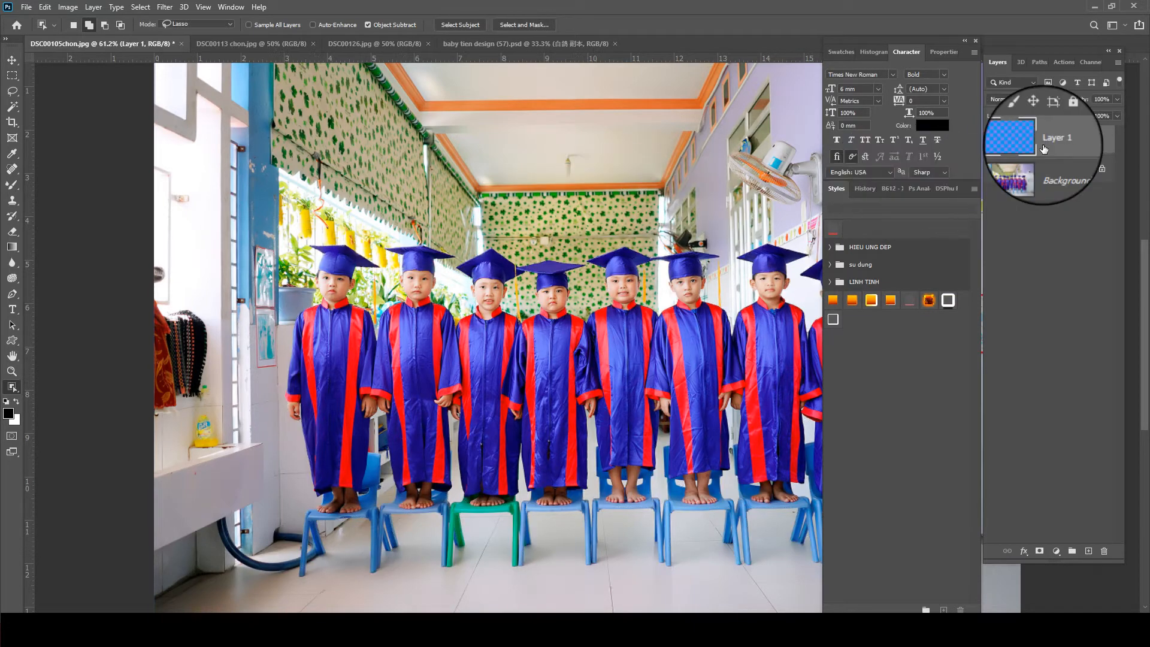
pyautogui.click(993, 168)
pyautogui.press('Tab')
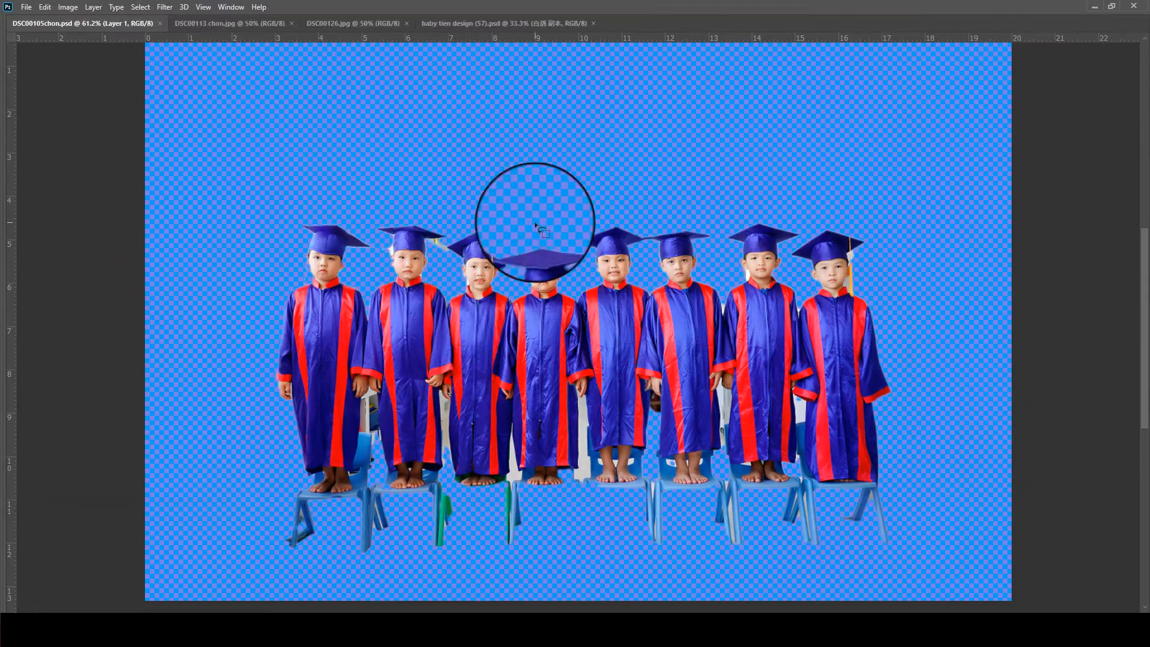
# - Examine the cutout edges around the first children's caps, ears and shoulders for flaws and leftover background
pyautogui.scroll(7, 471, 299)
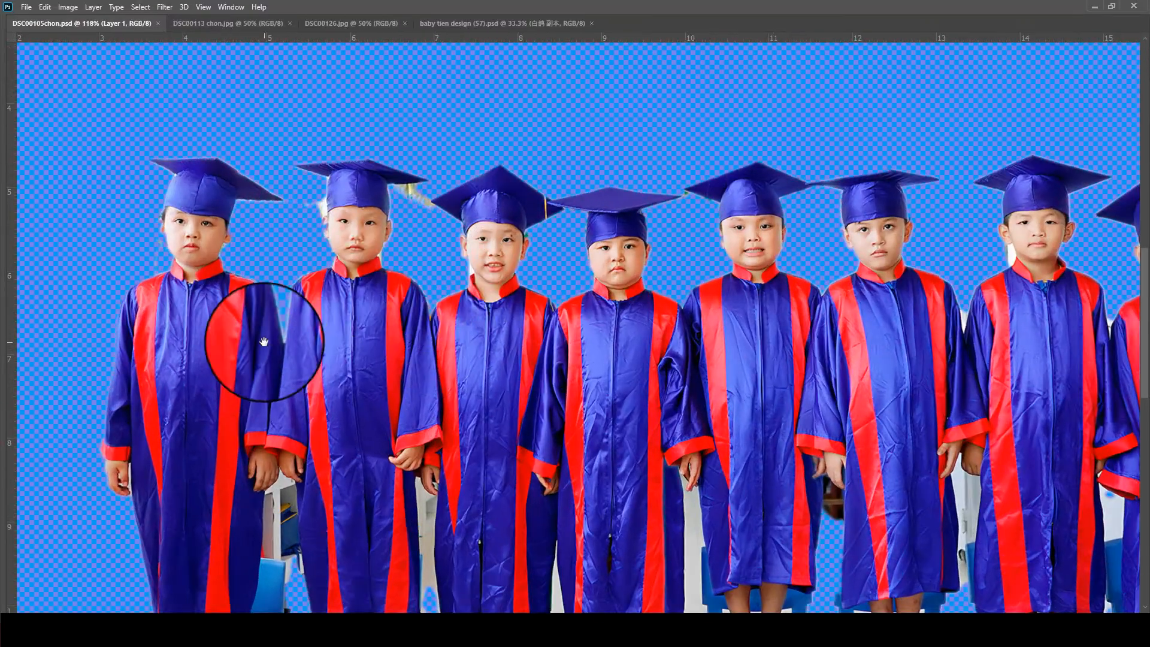
pyautogui.moveTo(73, 191); pyautogui.dragTo(140, 236)
pyautogui.scroll(3, 230, 277)
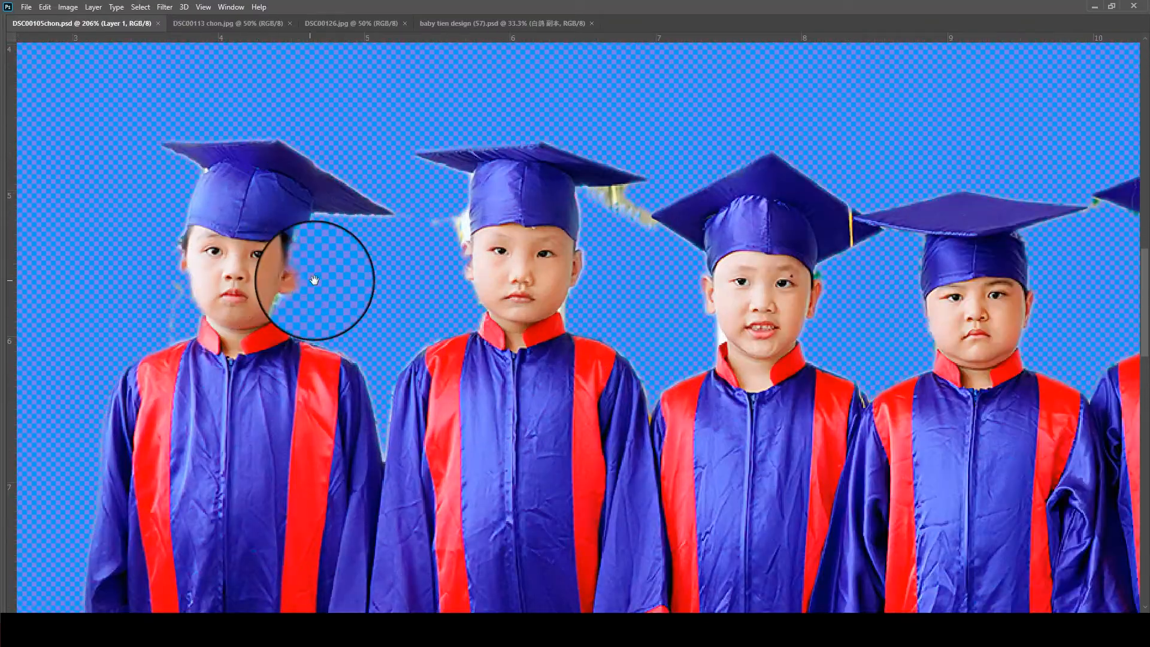
pyautogui.scroll(5, 498, 276)
pyautogui.scroll(-4, 947, 235)
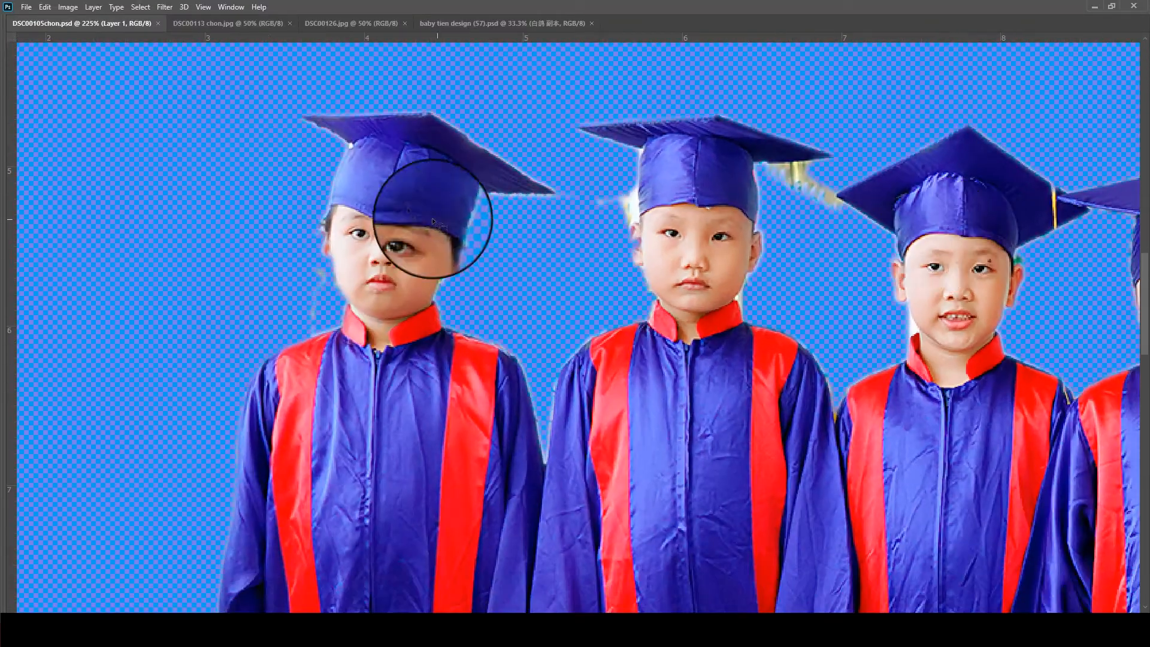
pyautogui.scroll(2, 433, 218)
pyautogui.scroll(2, 457, 253)
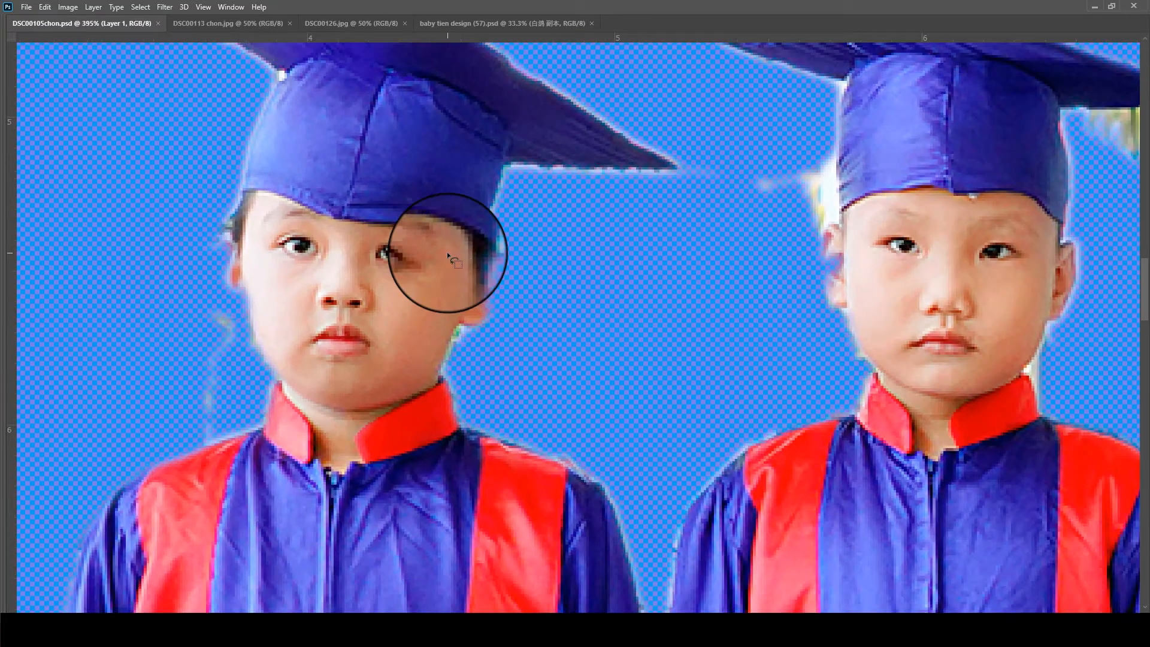
pyautogui.scroll(-4, 447, 251)
pyautogui.moveTo(721, 308); pyautogui.dragTo(665, 260)
pyautogui.moveTo(567, 201); pyautogui.dragTo(535, 519)
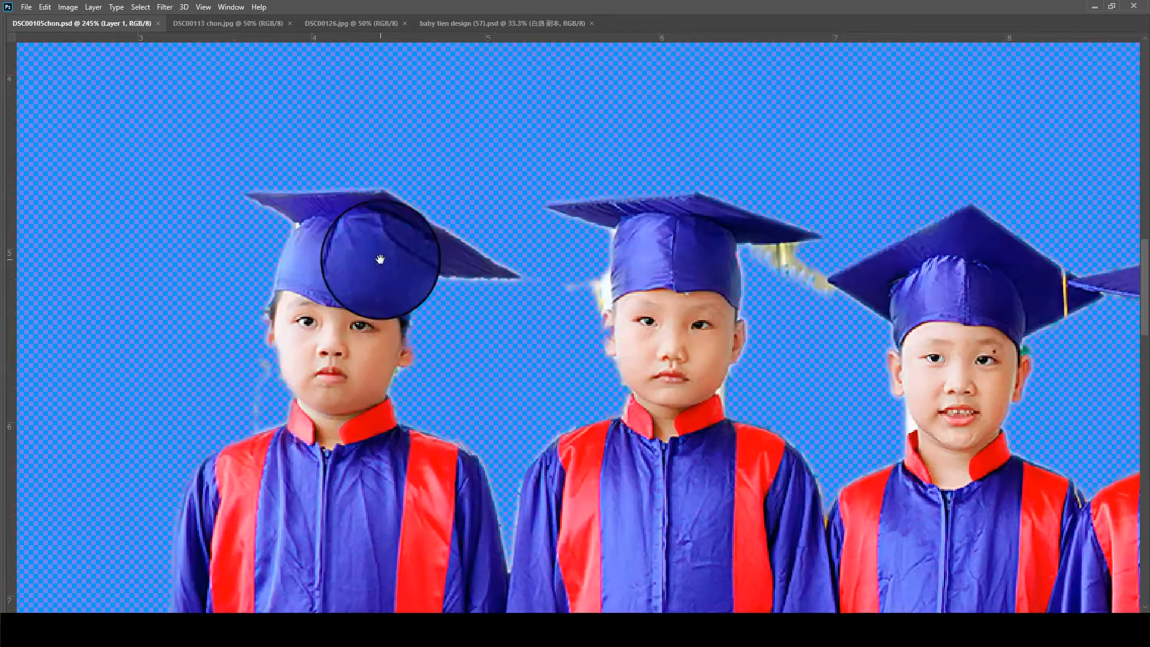
pyautogui.scroll(4, 380, 259)
# - Activate the History Brush and set its opacity to 63% for retouching the first child's ear
pyautogui.press('Tab')
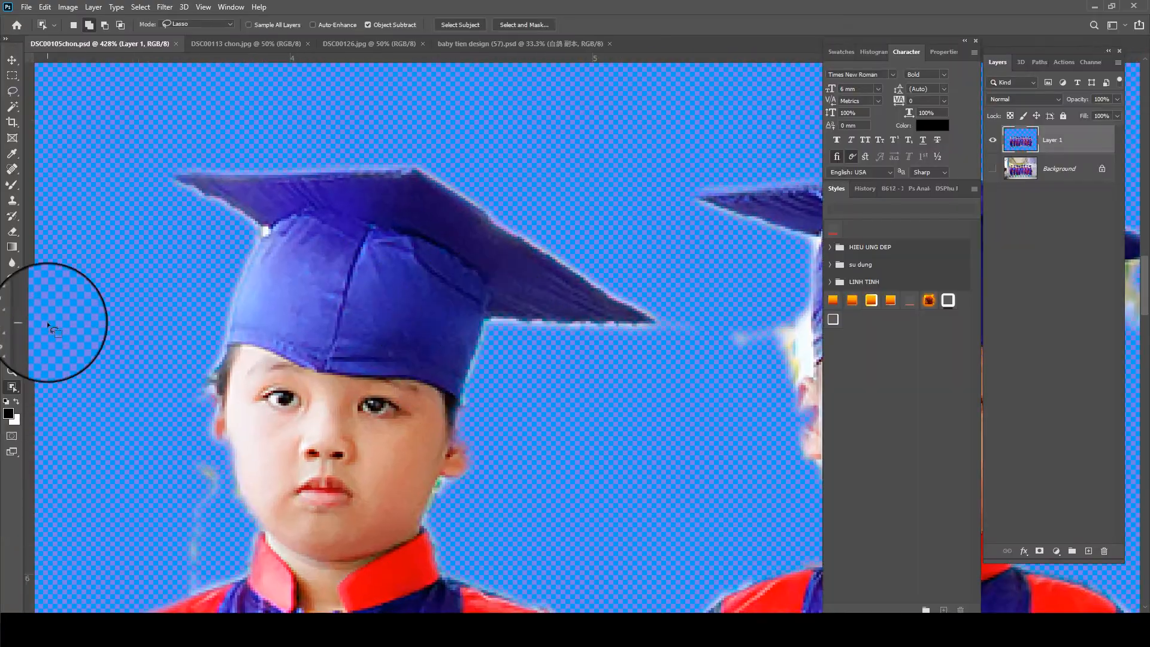
pyautogui.click(14, 218)
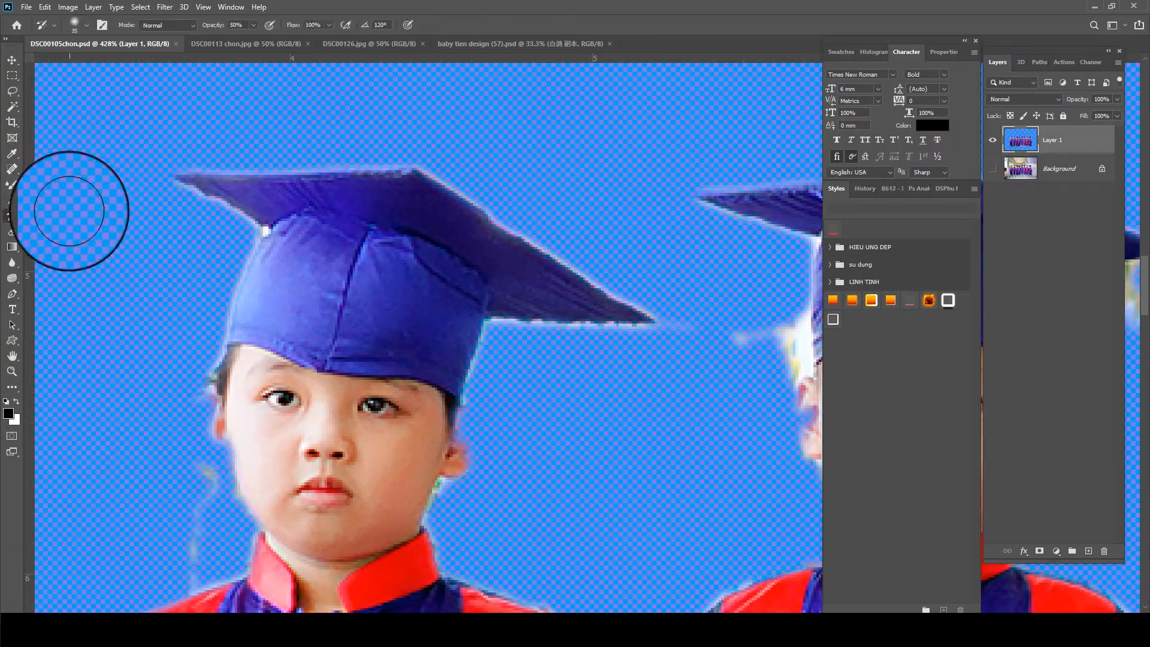
pyautogui.click(48, 219)
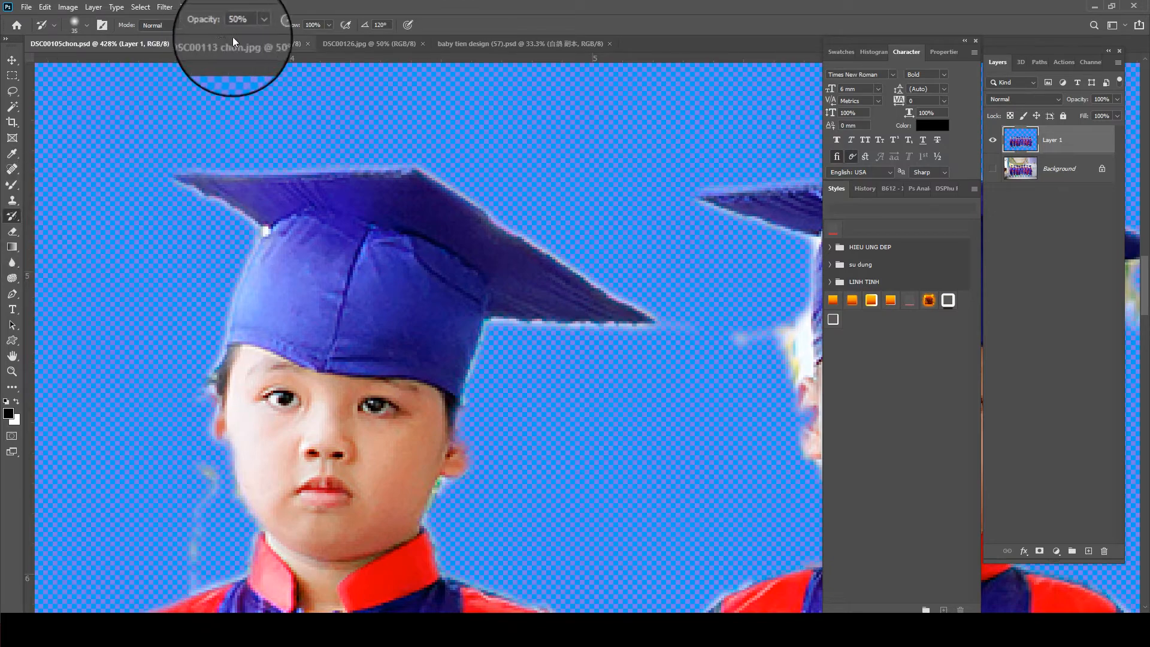
pyautogui.moveTo(254, 27); pyautogui.dragTo(254, 38)
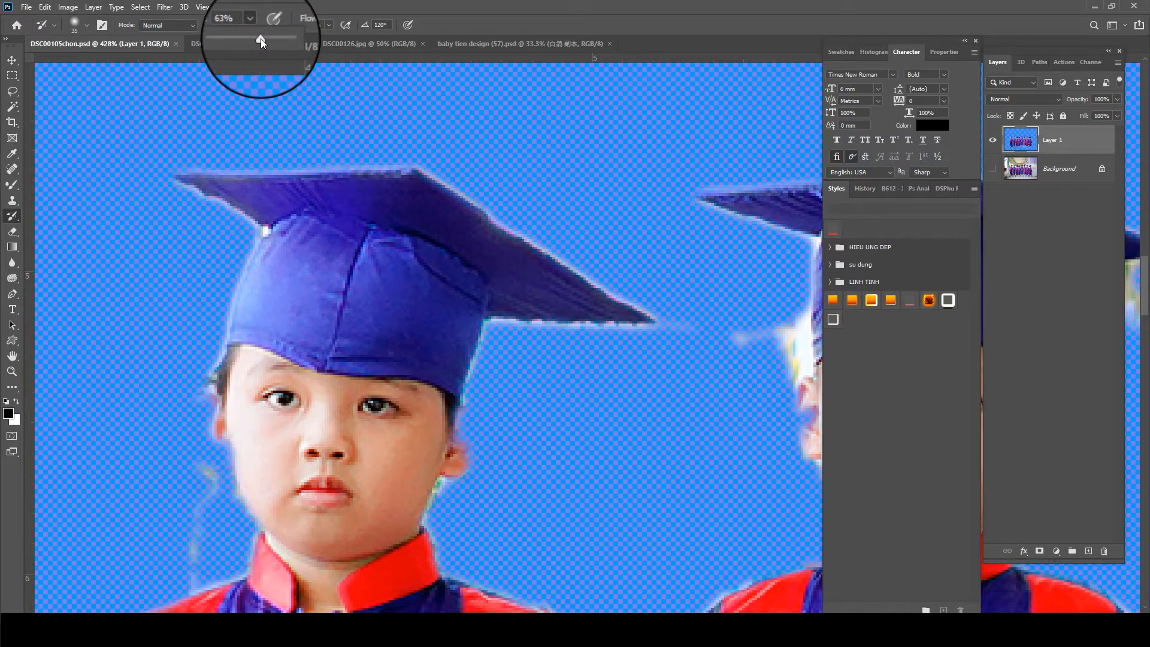
pyautogui.press('Tab')
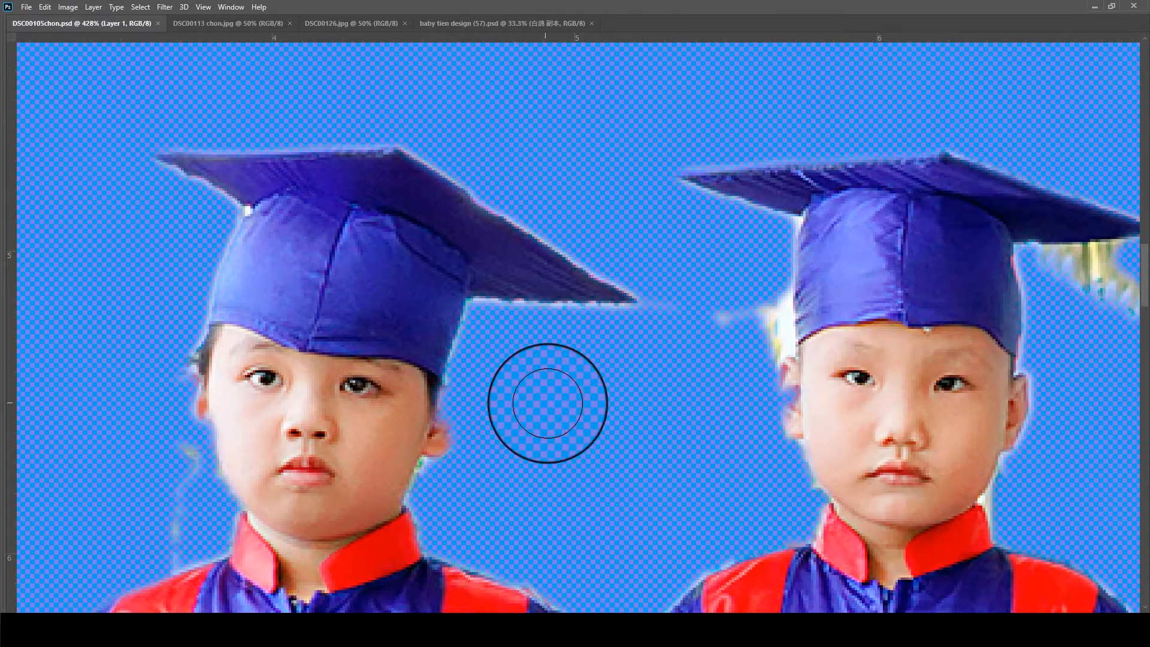
pyautogui.scroll(3, 490, 406)
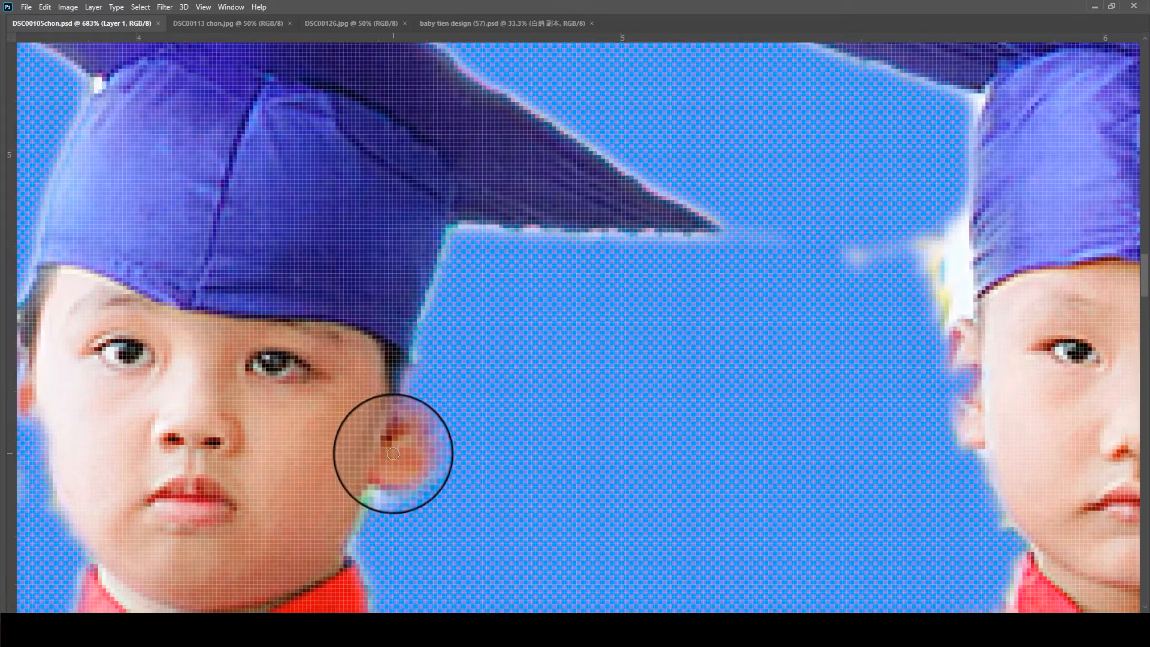
# - Restore the missing ear areas of the first two children with the History Brush
pyautogui.moveTo(418, 417)
pyautogui.mouseDown()
pyautogui.moveTo(416, 391)
pyautogui.moveTo(516, 309)
pyautogui.moveTo(527, 279)
pyautogui.moveTo(544, 306)
pyautogui.moveTo(528, 342)
pyautogui.moveTo(548, 308)
pyautogui.moveTo(536, 275)
pyautogui.moveTo(524, 313)
pyautogui.moveTo(537, 298)
pyautogui.mouseUp()
pyautogui.scroll(-3, 525, 289)
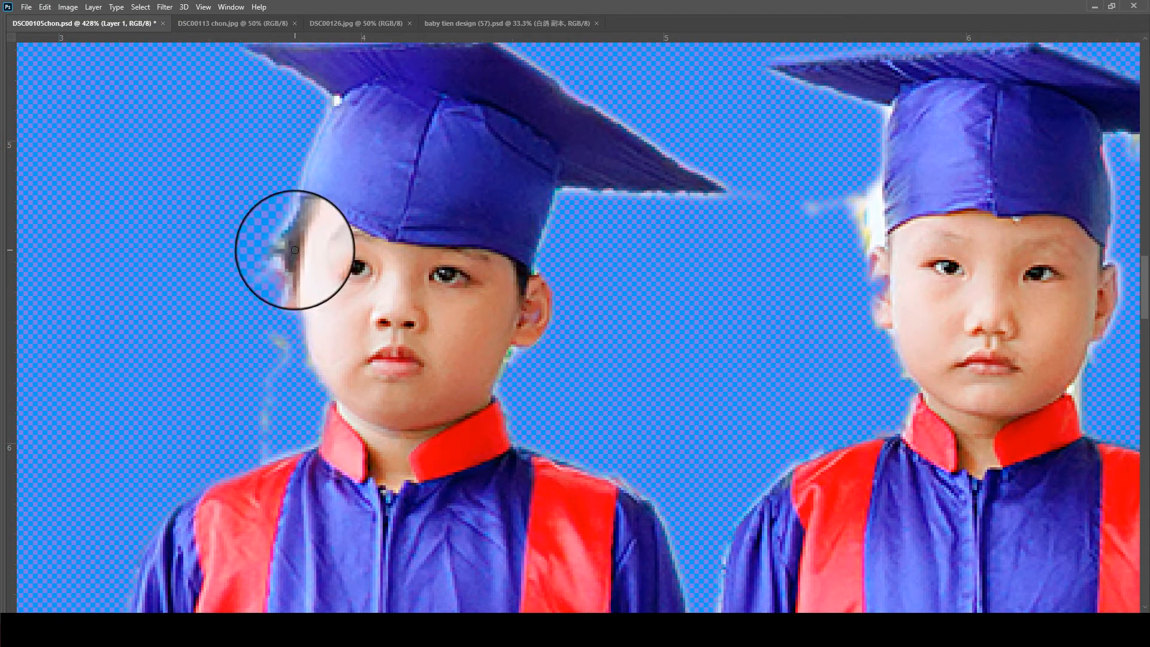
pyautogui.scroll(2, 338, 362)
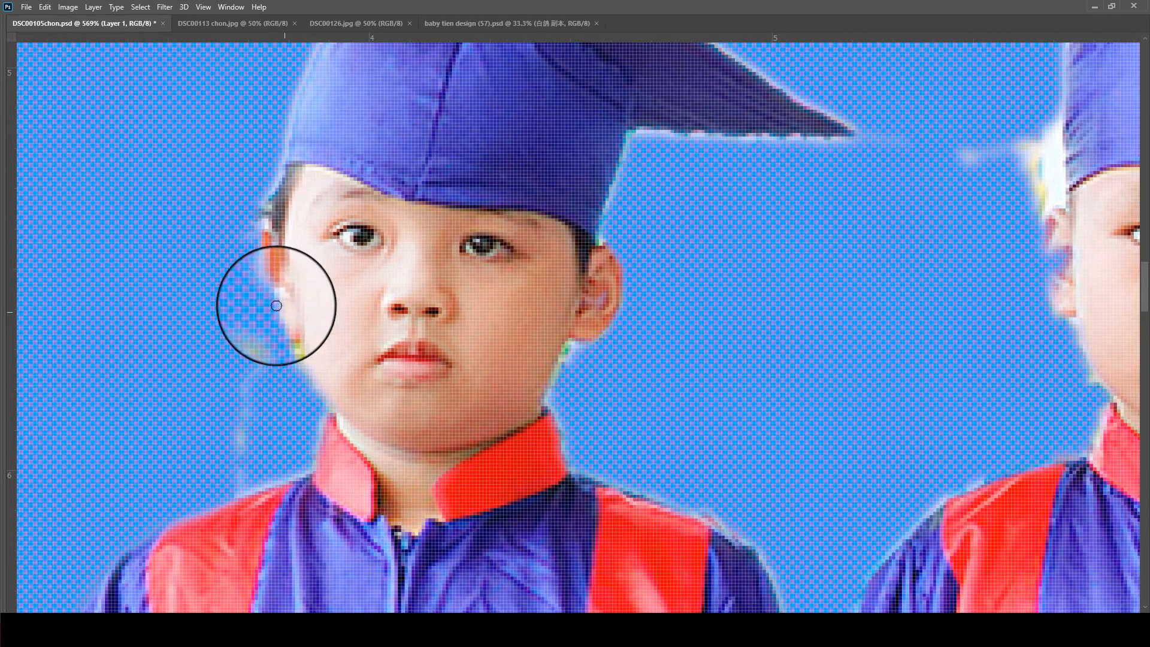
pyautogui.scroll(-5, 262, 232)
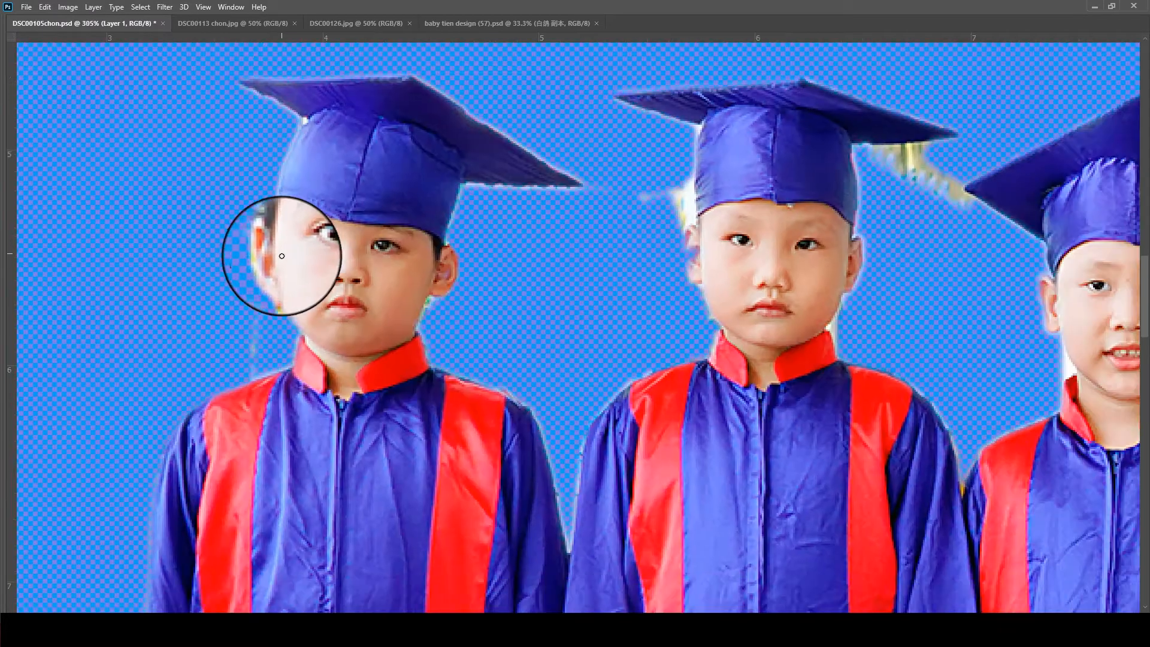
pyautogui.scroll(4, 419, 277)
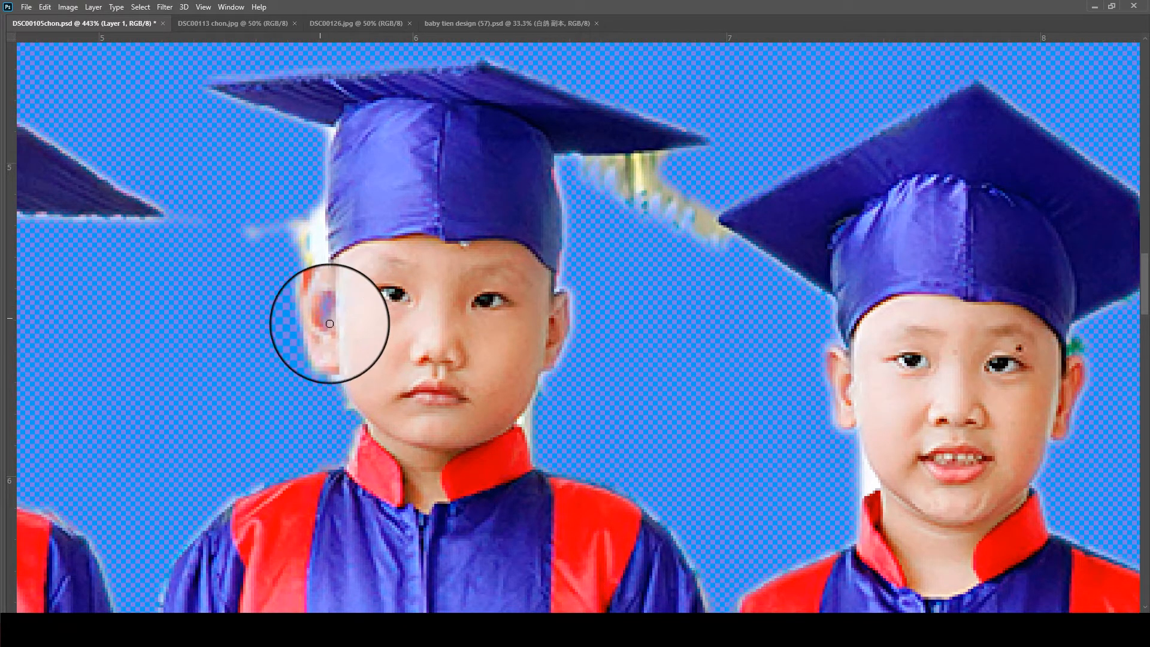
pyautogui.scroll(-5, 324, 321)
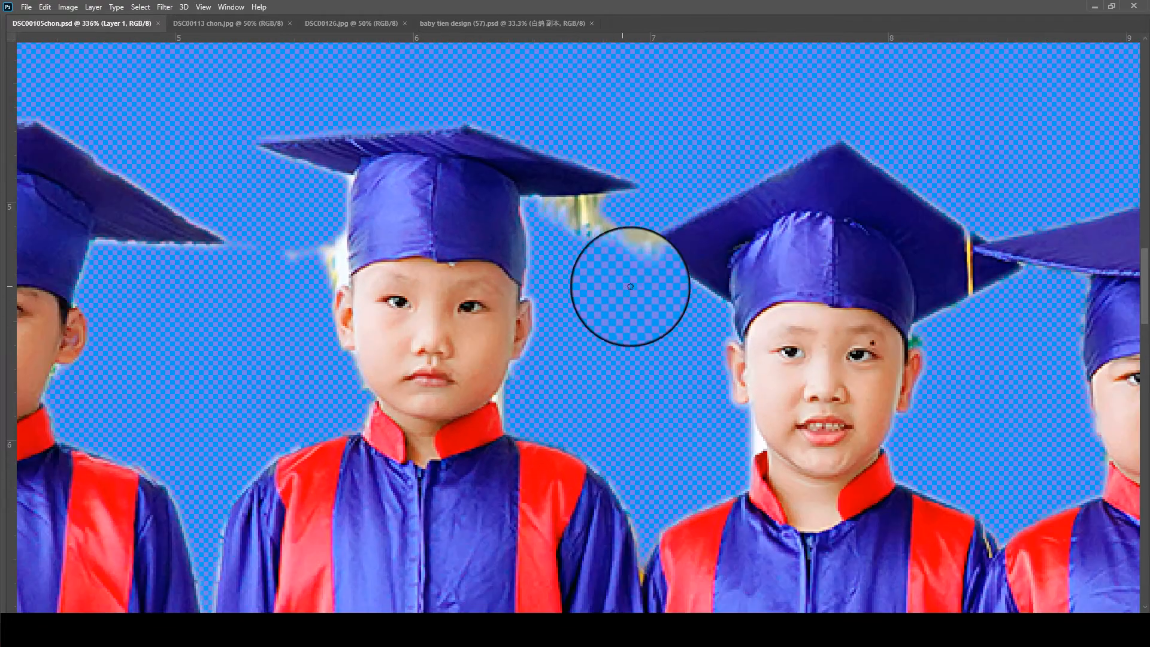
# - Restore the third child's yellow cap tassel down to the shoulder with the History Brush
pyautogui.scroll(4, 773, 277)
pyautogui.moveTo(882, 325); pyautogui.dragTo(550, 206)
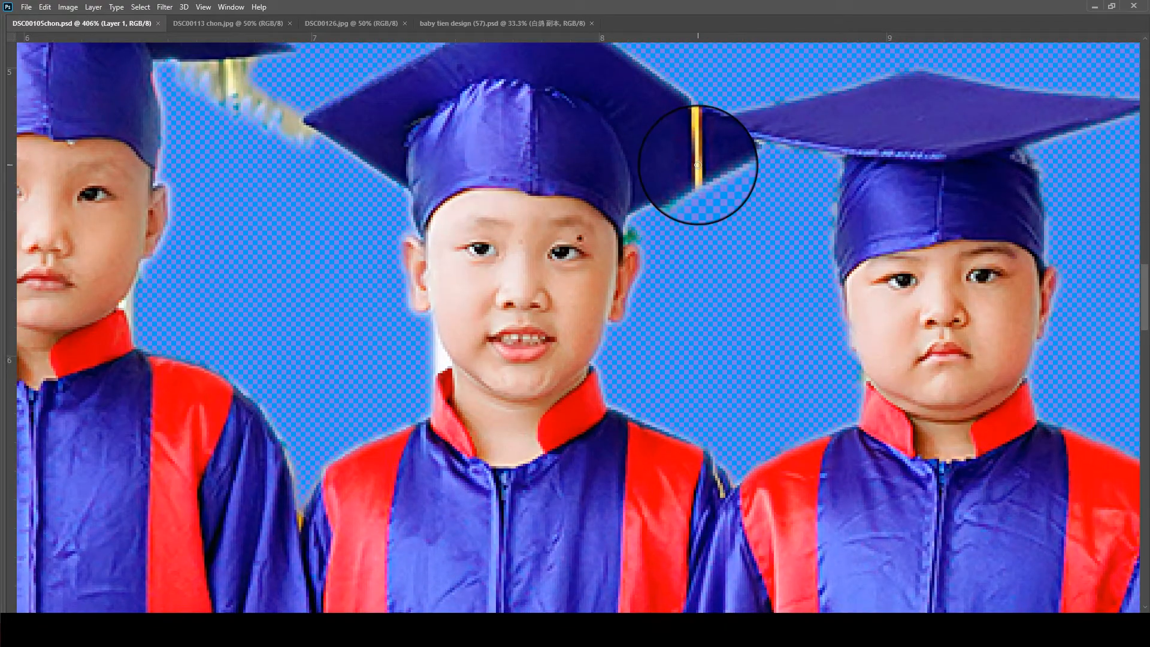
pyautogui.click(696, 118)
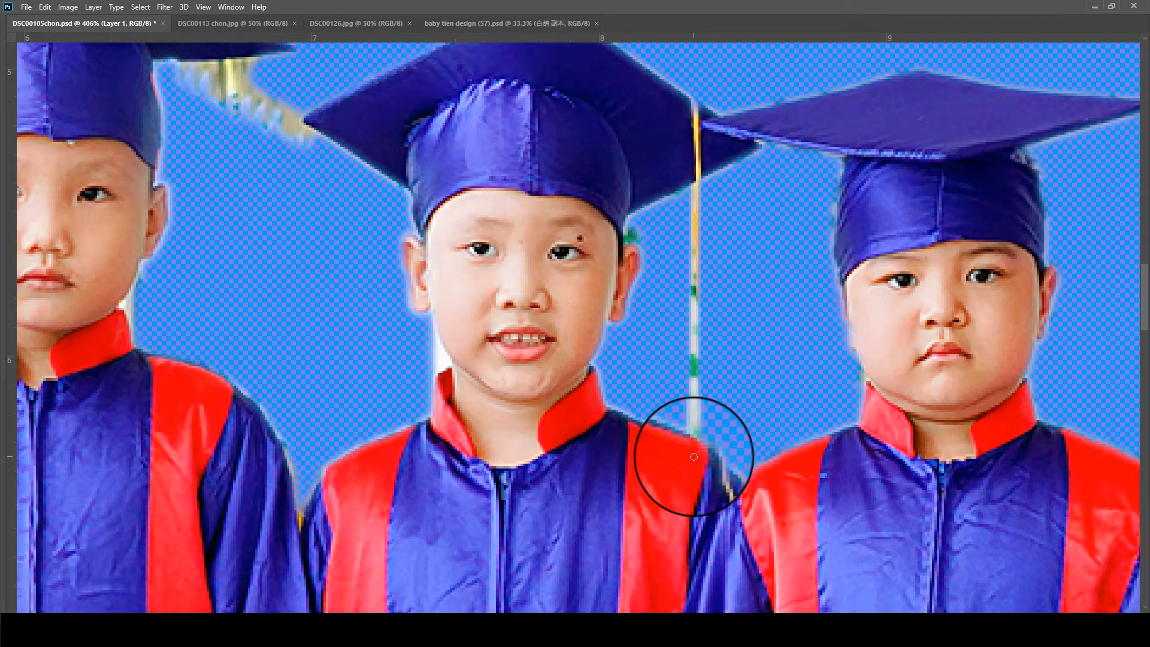
pyautogui.keyDown('shift'); pyautogui.click(697, 236); pyautogui.keyUp('shift')
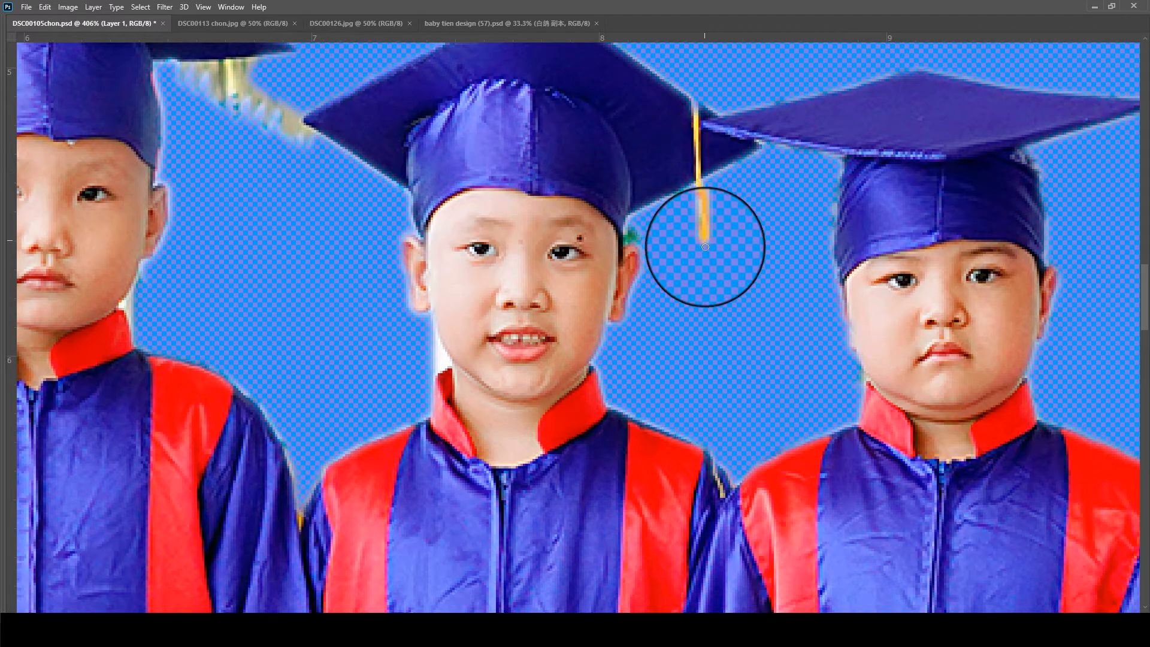
pyautogui.moveTo(712, 331); pyautogui.dragTo(719, 498)
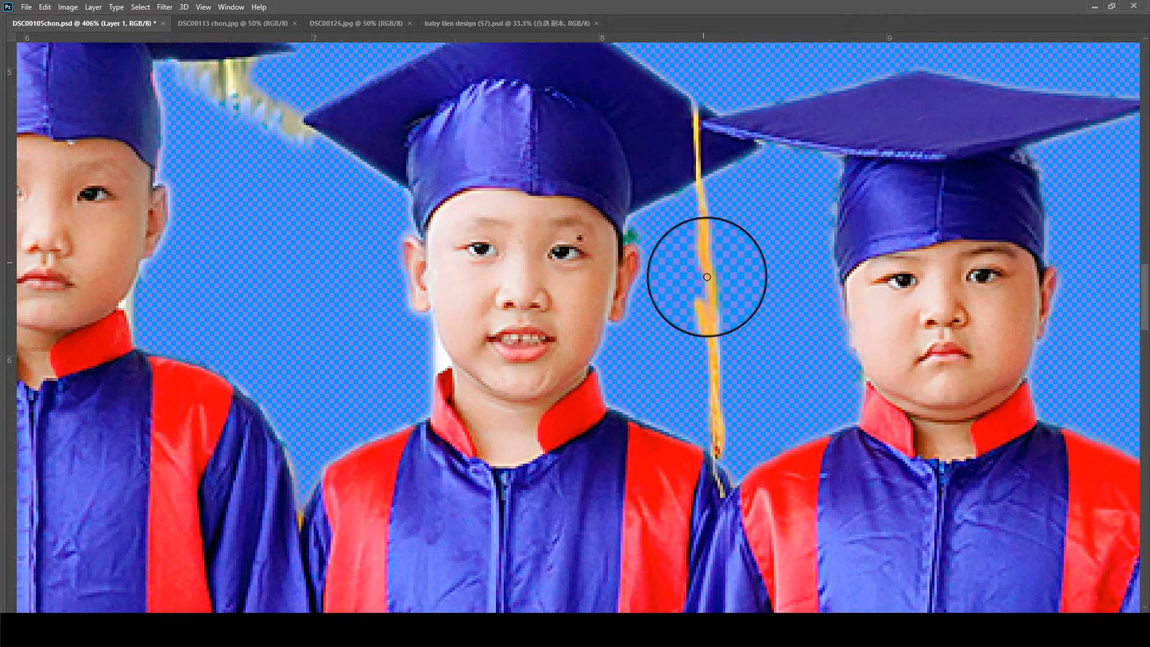
# - Examine the cutout edges along the row of children for missing parts and leftover background
pyautogui.scroll(-5, 692, 195)
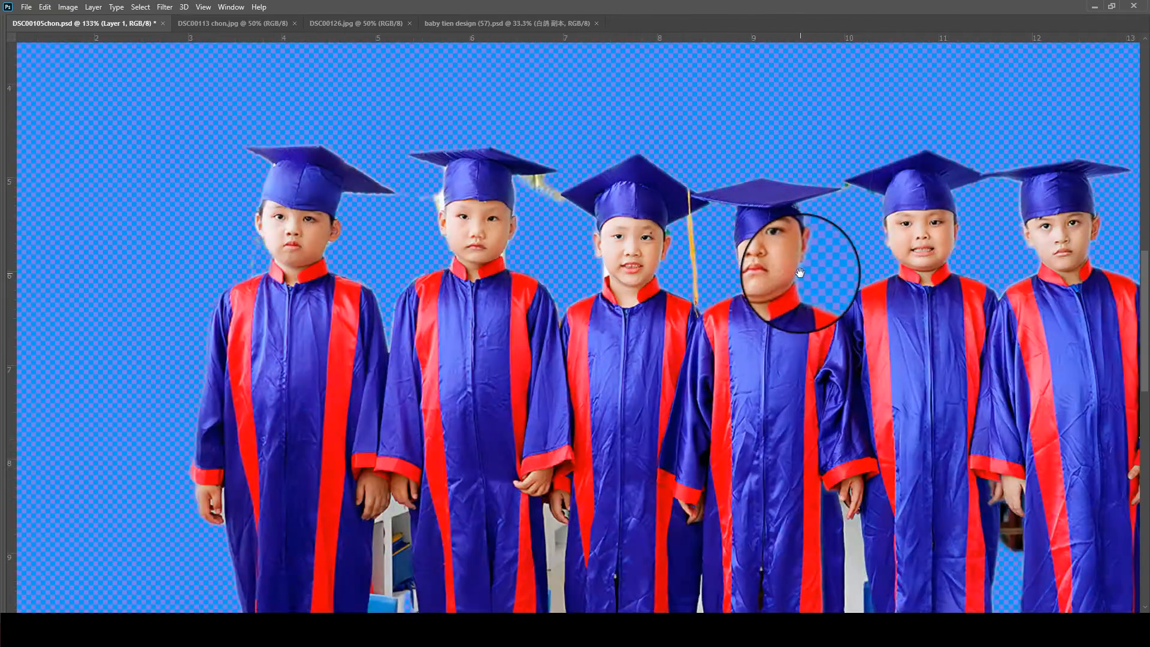
pyautogui.moveTo(827, 279); pyautogui.dragTo(354, 267)
pyautogui.scroll(5, 745, 225)
pyautogui.moveTo(540, 239); pyautogui.dragTo(794, 100)
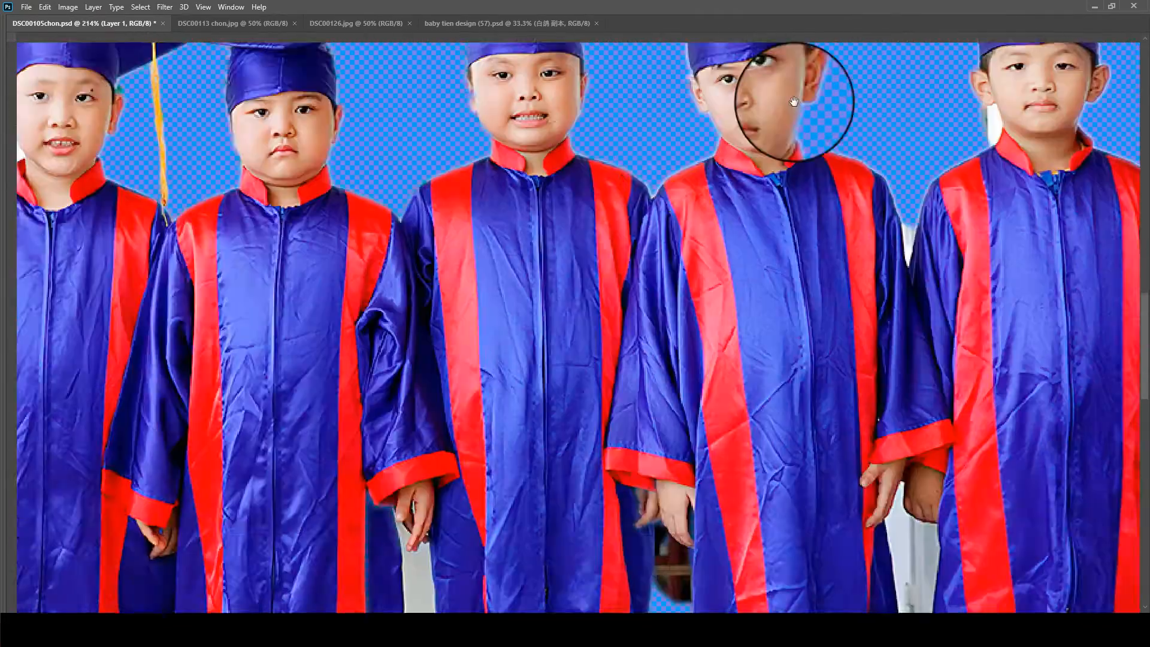
pyautogui.moveTo(216, 306); pyautogui.dragTo(752, 360)
pyautogui.scroll(5, 290, 288)
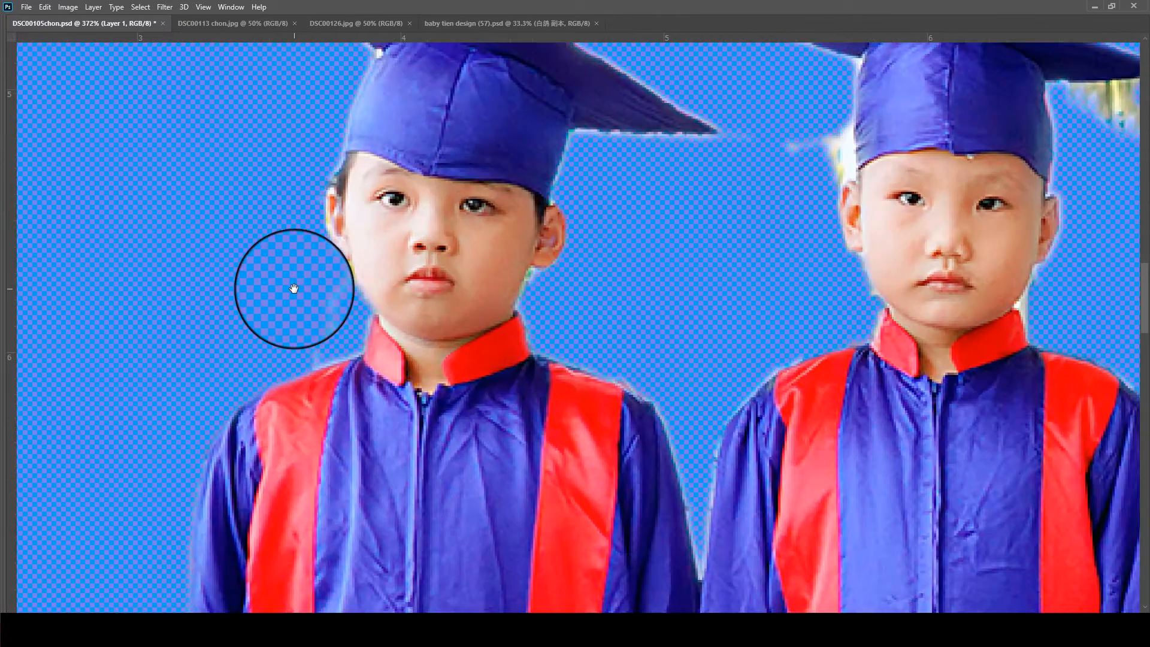
# - Outline the leftover background between the first child's ear and shoulder with the Polygonal Lasso, delete it and deselect
pyautogui.press('Tab')
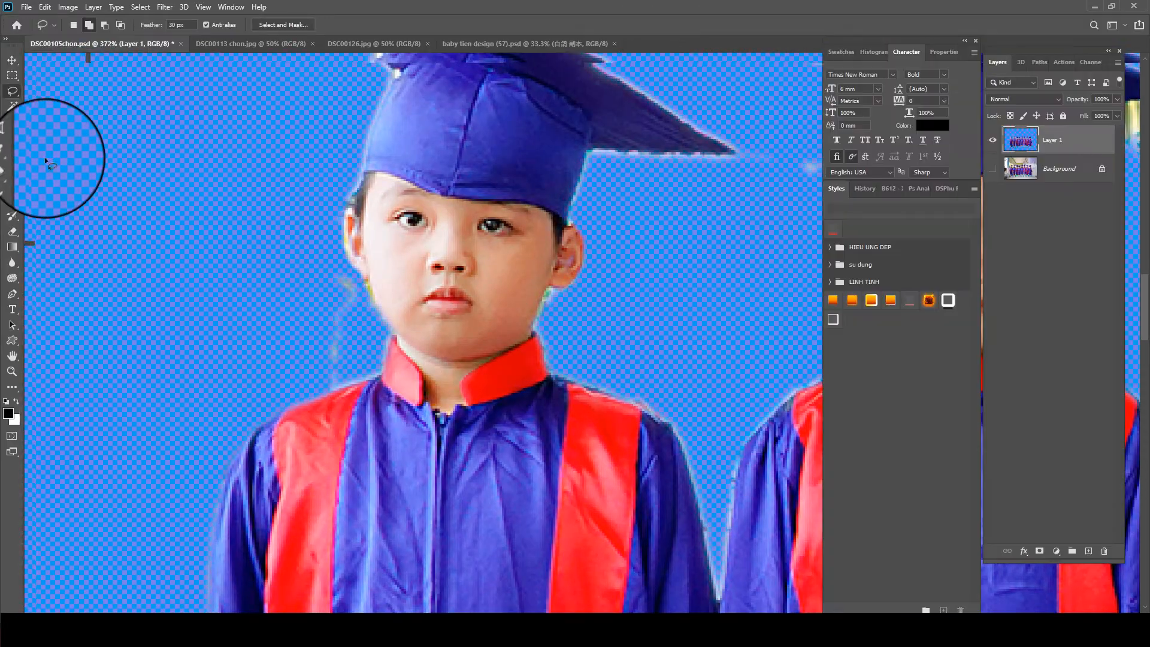
pyautogui.click(55, 101)
pyautogui.scroll(2, 321, 375)
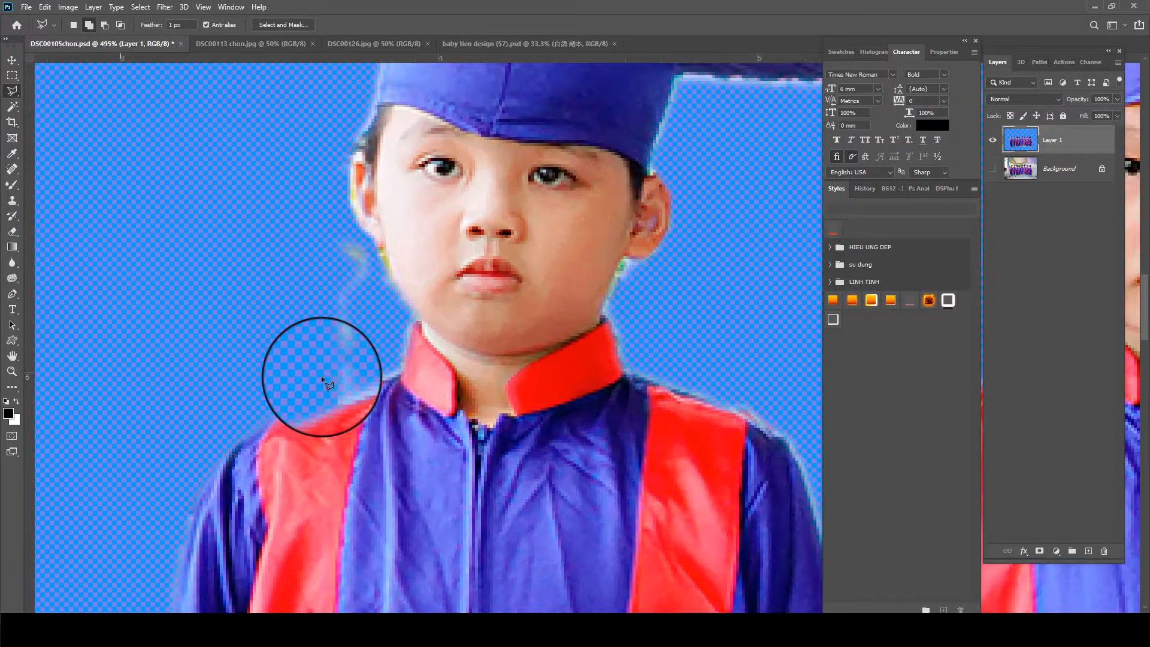
pyautogui.click(399, 376)
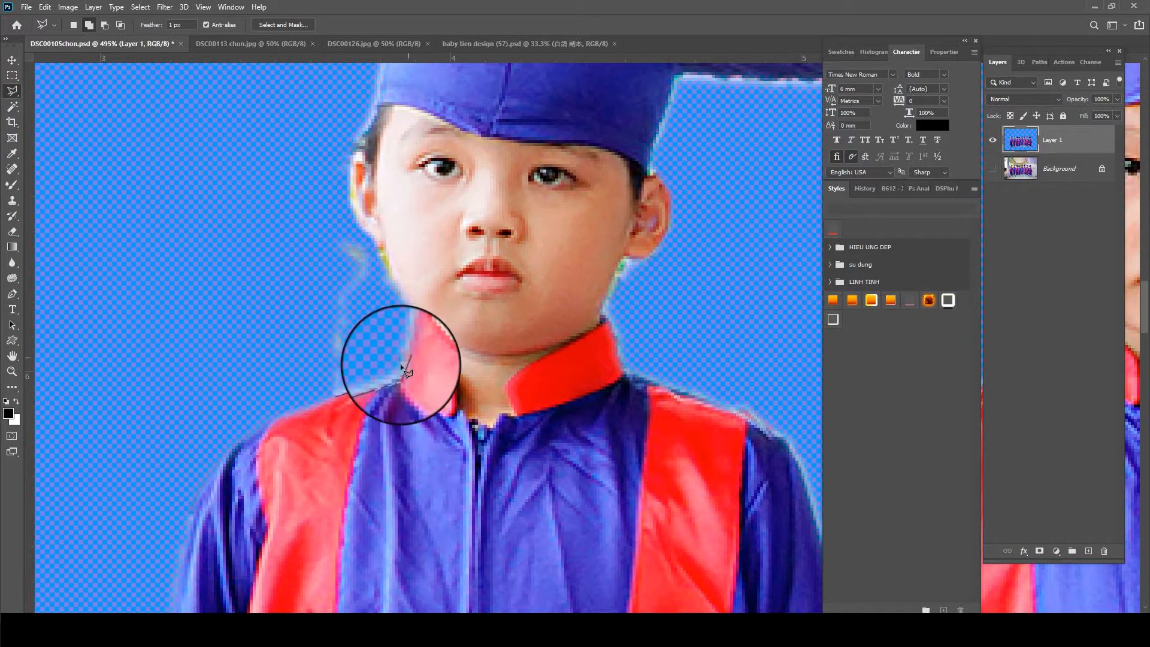
pyautogui.click(410, 320)
pyautogui.click(413, 299)
pyautogui.click(384, 239)
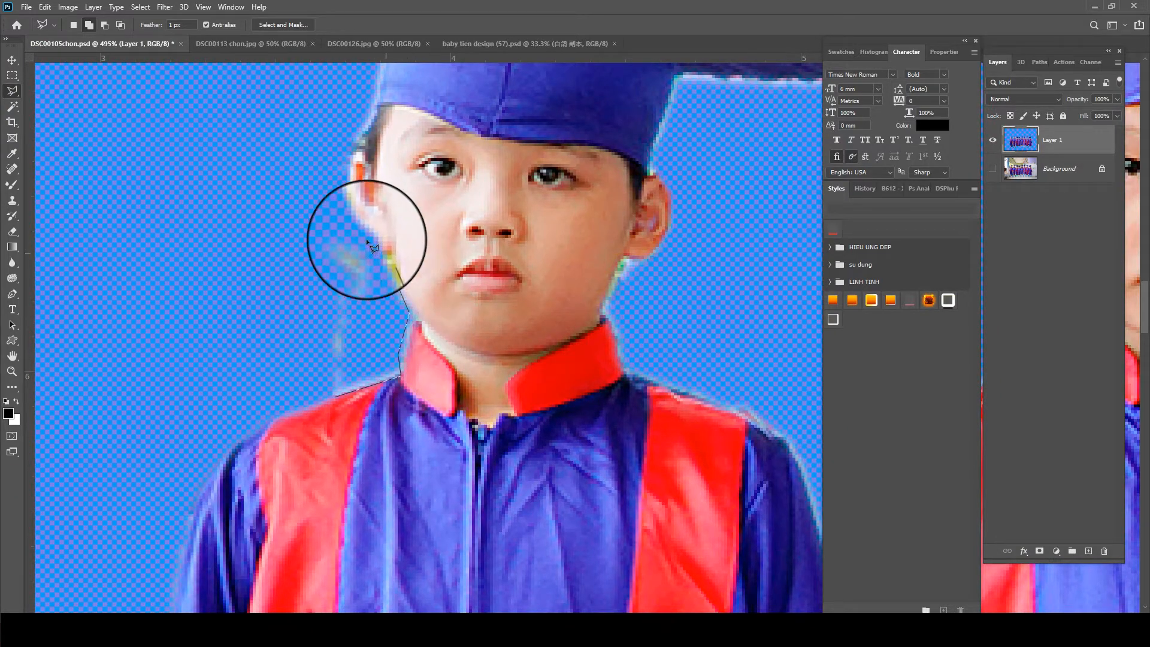
pyautogui.click(348, 218)
pyautogui.click(326, 220)
pyautogui.doubleClick(191, 336)
pyautogui.press('Delete')
pyautogui.hotkey('ctrl', 'd')
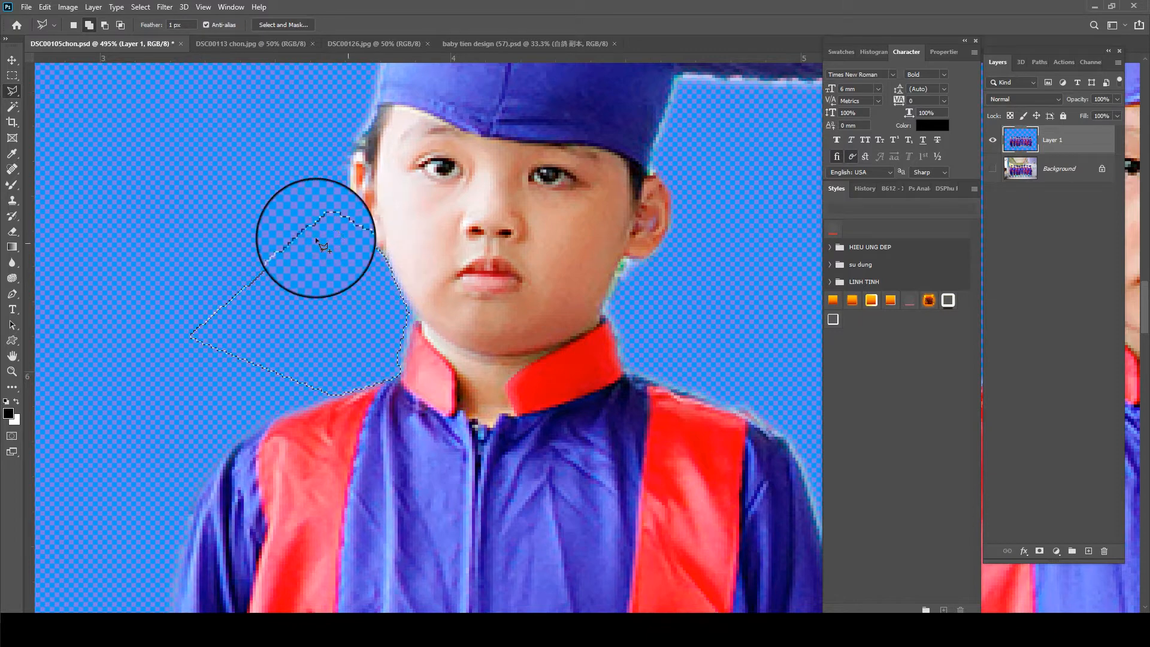
# - Erase the leftover background below the first child's other ear, beside the jaw, with the Eraser tool
pyautogui.rightClick(9, 228)
pyautogui.click(48, 232)
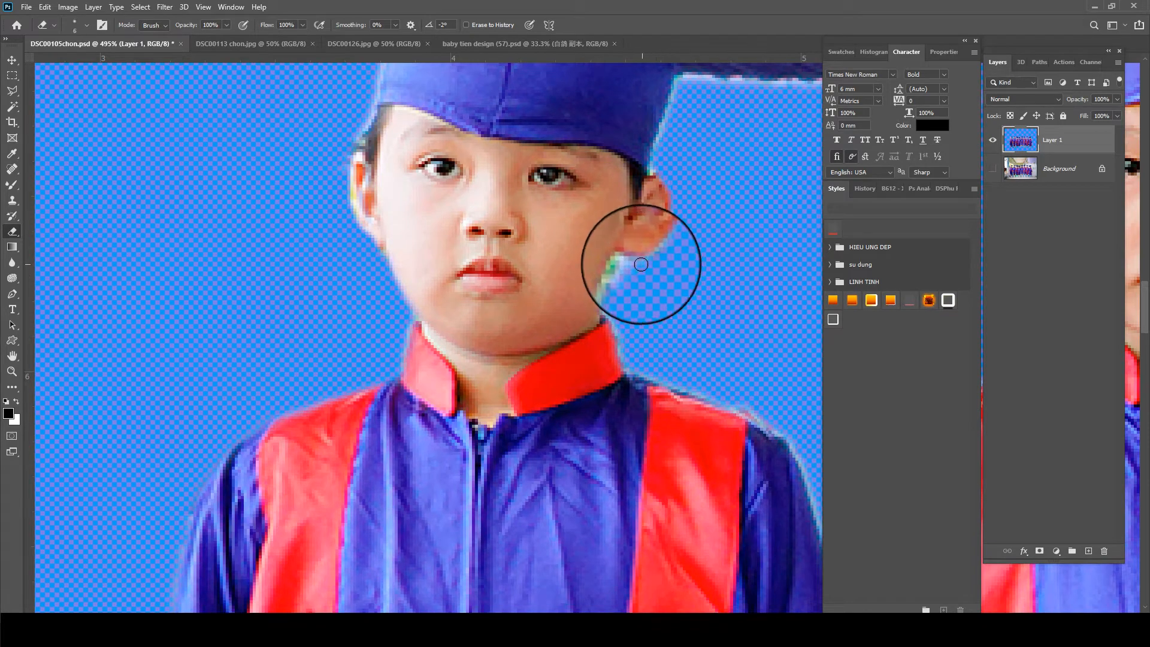
pyautogui.scroll(-2, 638, 317)
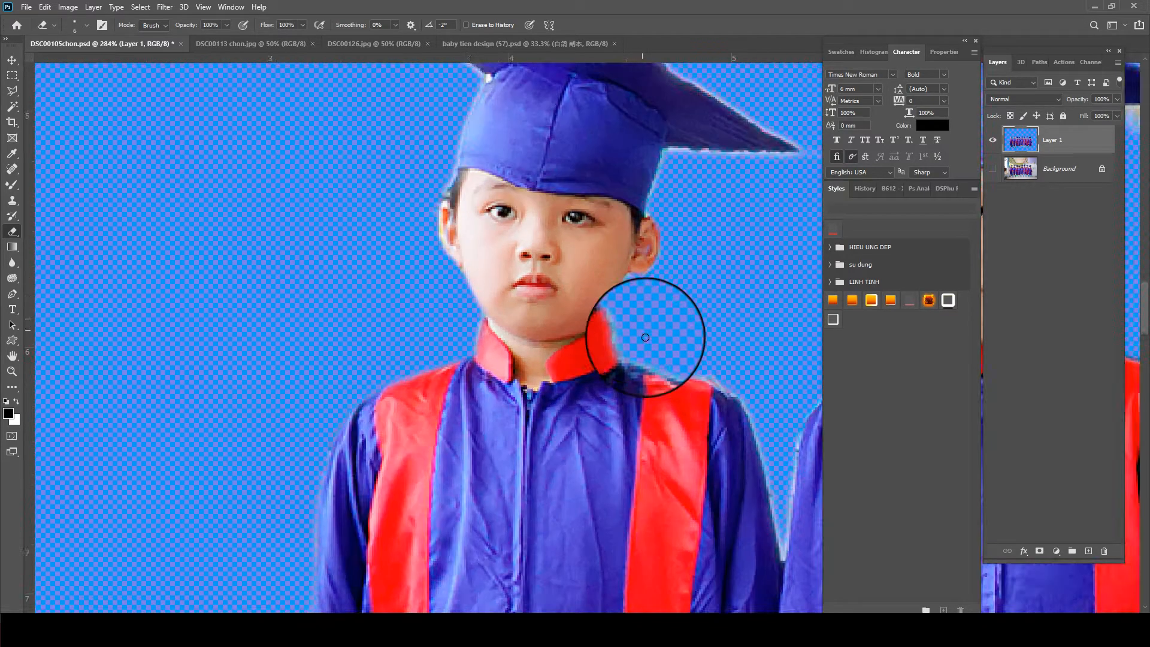
# - Erase the leftover background around the second child's cap, ear and neck, undoing the stroke that cuts into the third child's cap
pyautogui.press('Tab')
pyautogui.moveTo(811, 314); pyautogui.dragTo(492, 377)
pyautogui.scroll(2, 501, 197)
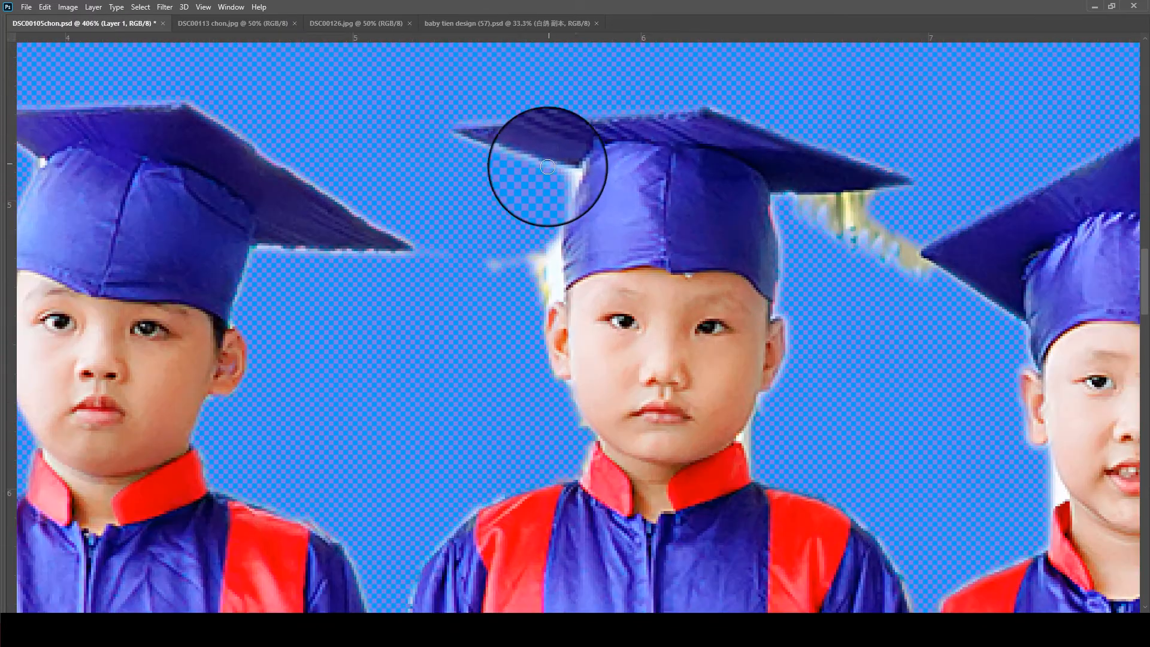
pyautogui.moveTo(560, 172)
pyautogui.mouseDown()
pyautogui.moveTo(550, 278)
pyautogui.moveTo(482, 255)
pyautogui.moveTo(554, 295)
pyautogui.moveTo(550, 233)
pyautogui.moveTo(543, 287)
pyautogui.moveTo(570, 430)
pyautogui.mouseUp()
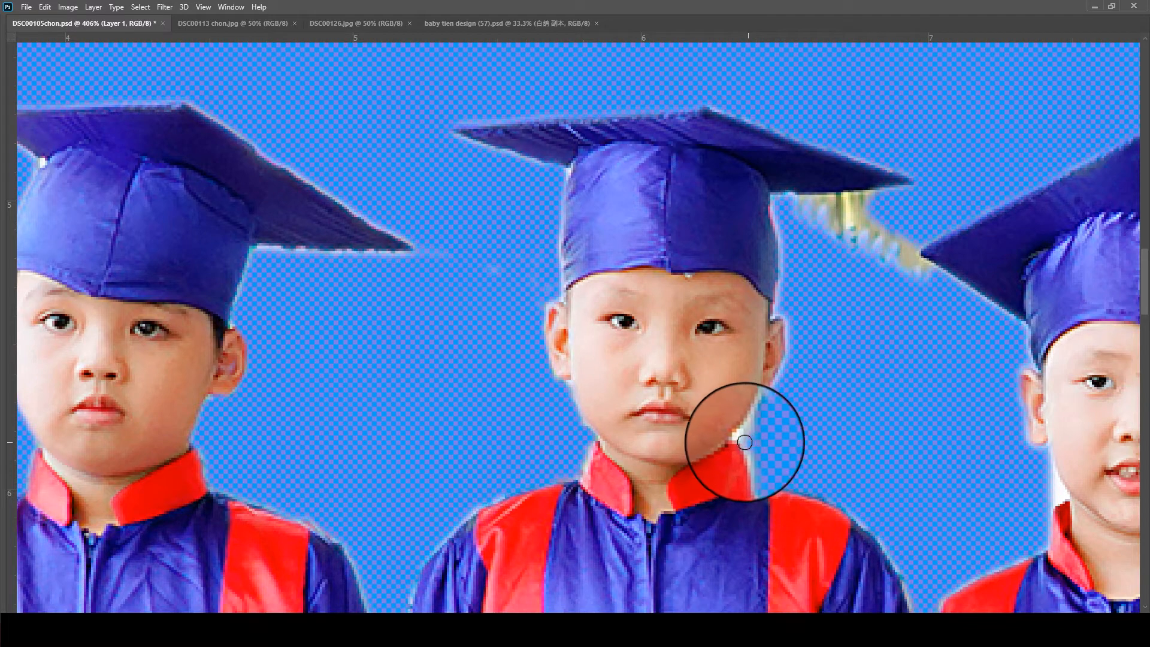
pyautogui.moveTo(752, 427); pyautogui.dragTo(763, 398)
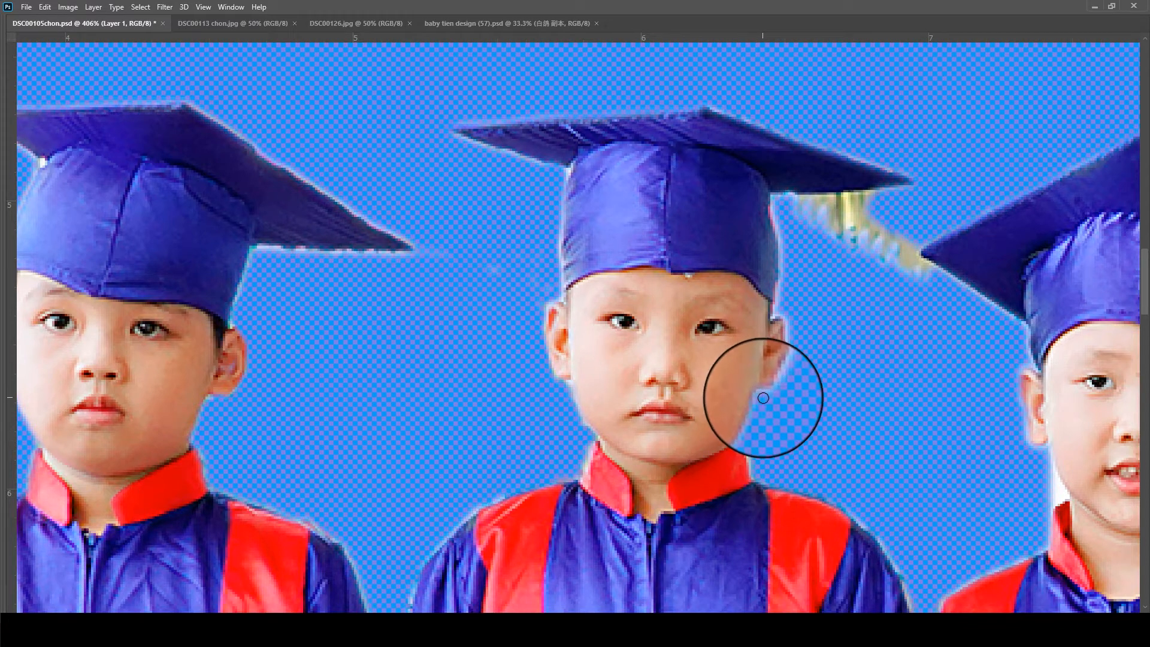
pyautogui.moveTo(895, 198)
pyautogui.mouseDown()
pyautogui.moveTo(793, 202)
pyautogui.moveTo(887, 205)
pyautogui.moveTo(797, 212)
pyautogui.moveTo(852, 210)
pyautogui.moveTo(861, 226)
pyautogui.moveTo(852, 231)
pyautogui.moveTo(871, 222)
pyautogui.moveTo(898, 269)
pyautogui.moveTo(929, 283)
pyautogui.moveTo(886, 236)
pyautogui.mouseUp()
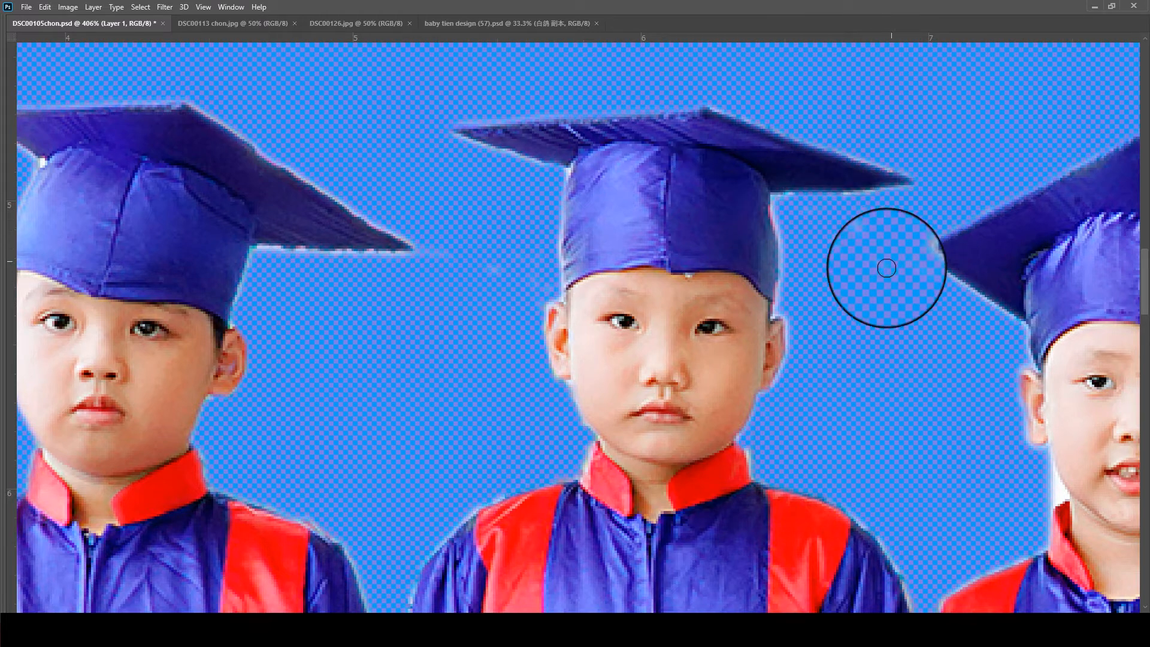
pyautogui.hotkey('ctrl', 'z')
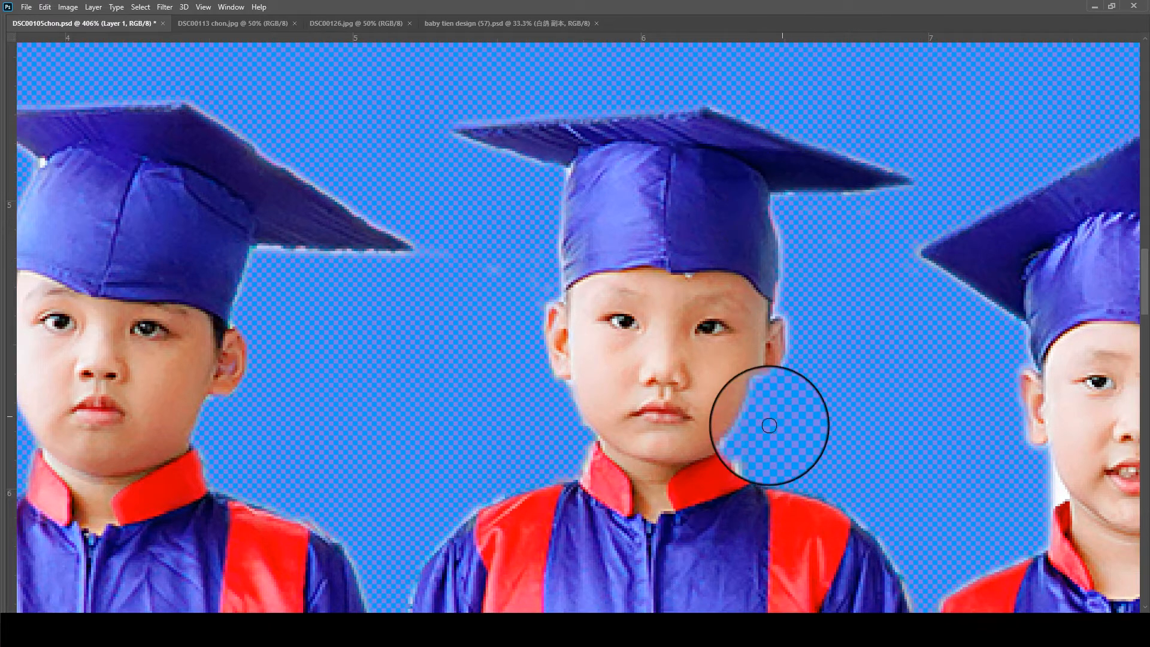
# - Restore the missing ear edges of the fifth and fourth children with the History Brush
pyautogui.moveTo(1031, 495)
pyautogui.mouseDown()
pyautogui.moveTo(458, 238)
pyautogui.moveTo(476, 218)
pyautogui.moveTo(478, 236)
pyautogui.moveTo(475, 198)
pyautogui.mouseUp()
pyautogui.moveTo(1070, 96); pyautogui.dragTo(483, 222)
pyautogui.moveTo(498, 129)
pyautogui.mouseDown()
pyautogui.moveTo(604, 148)
pyautogui.moveTo(624, 102)
pyautogui.mouseUp()
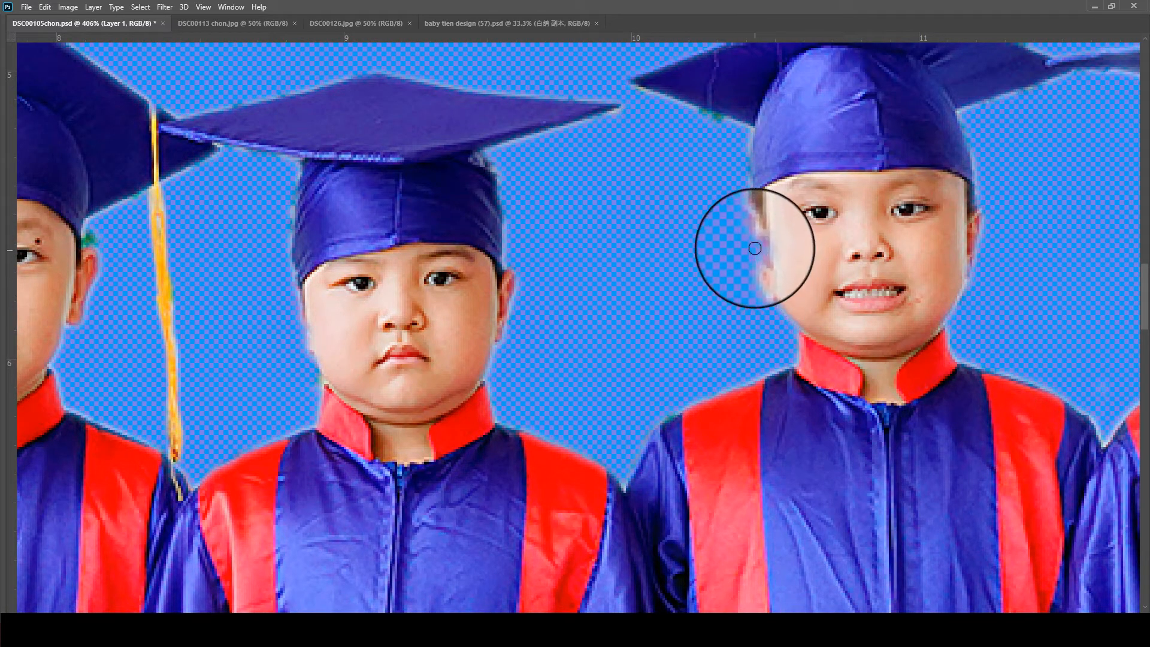
pyautogui.moveTo(758, 247)
pyautogui.mouseDown()
pyautogui.moveTo(755, 211)
pyautogui.moveTo(752, 249)
pyautogui.moveTo(765, 246)
pyautogui.mouseUp()
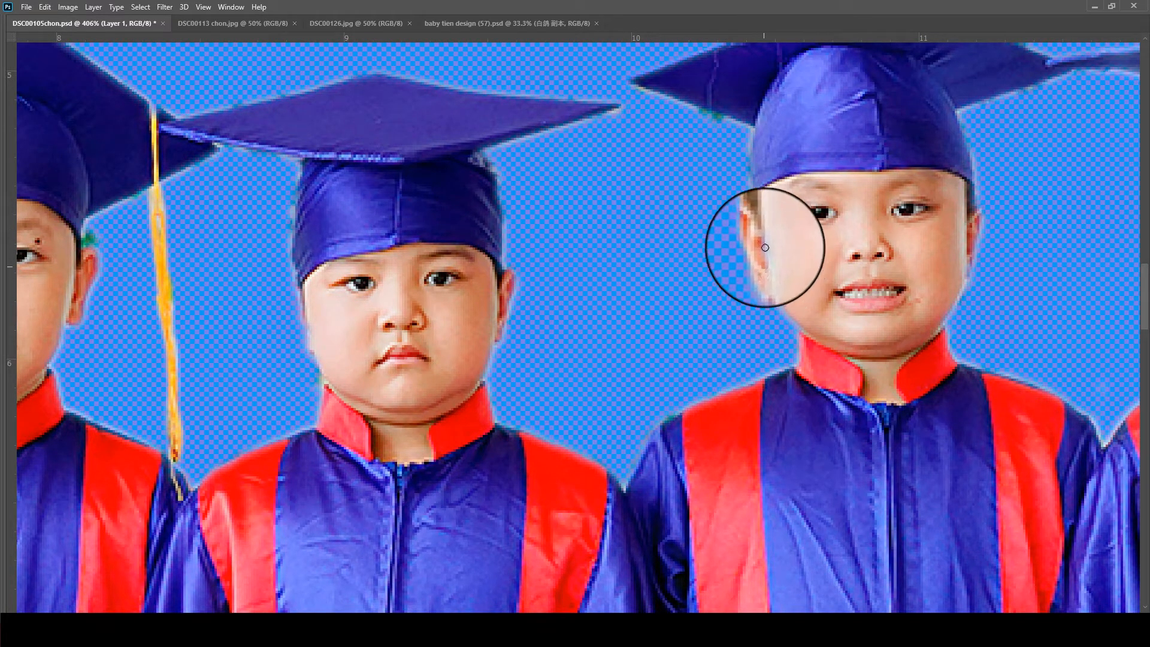
pyautogui.moveTo(953, 289); pyautogui.dragTo(972, 234)
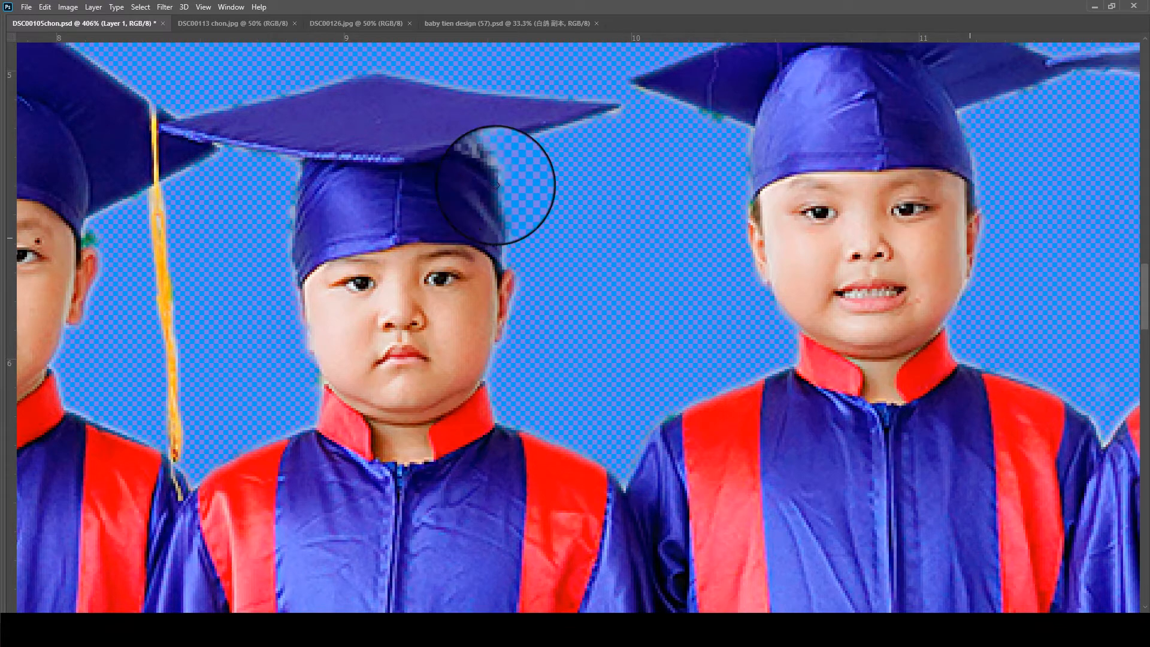
pyautogui.moveTo(312, 321)
pyautogui.mouseDown()
pyautogui.moveTo(321, 354)
pyautogui.moveTo(305, 293)
pyautogui.moveTo(311, 354)
pyautogui.moveTo(300, 305)
pyautogui.mouseUp()
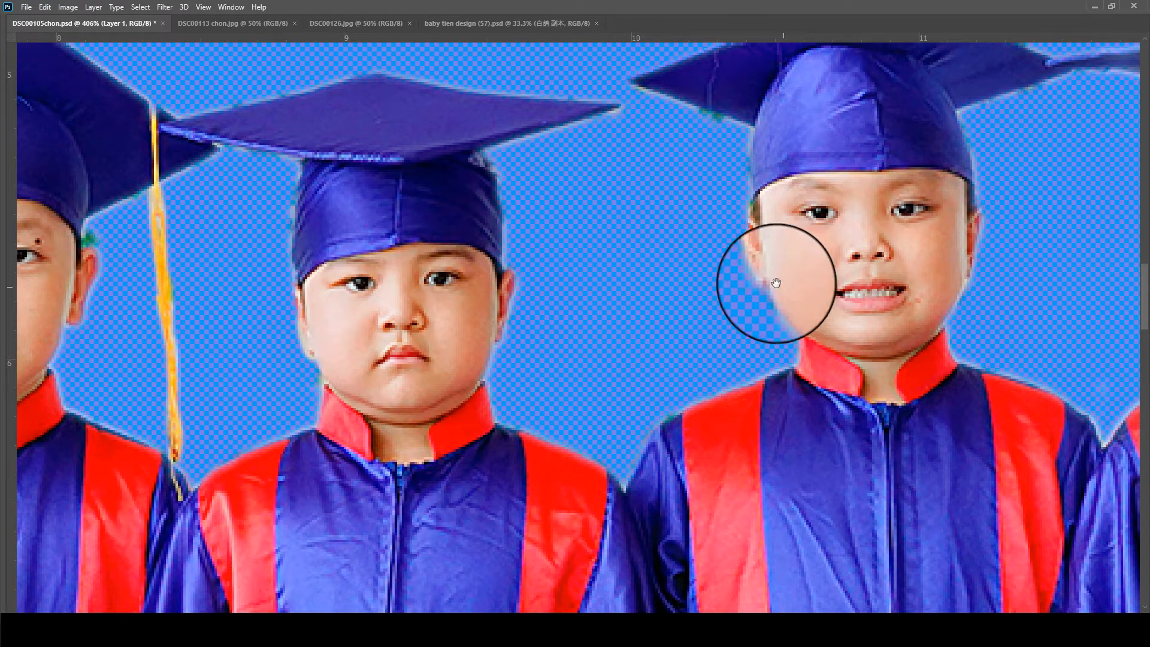
# - Outline the white background between the seventh child's ear and collar with the Polygonal Lasso, delete it and deselect
pyautogui.moveTo(777, 284); pyautogui.dragTo(135, 230)
pyautogui.moveTo(407, 386); pyautogui.dragTo(244, 460)
pyautogui.moveTo(831, 239); pyautogui.dragTo(327, 257)
pyautogui.scroll(1, 418, 369)
pyautogui.scroll(1, 419, 369)
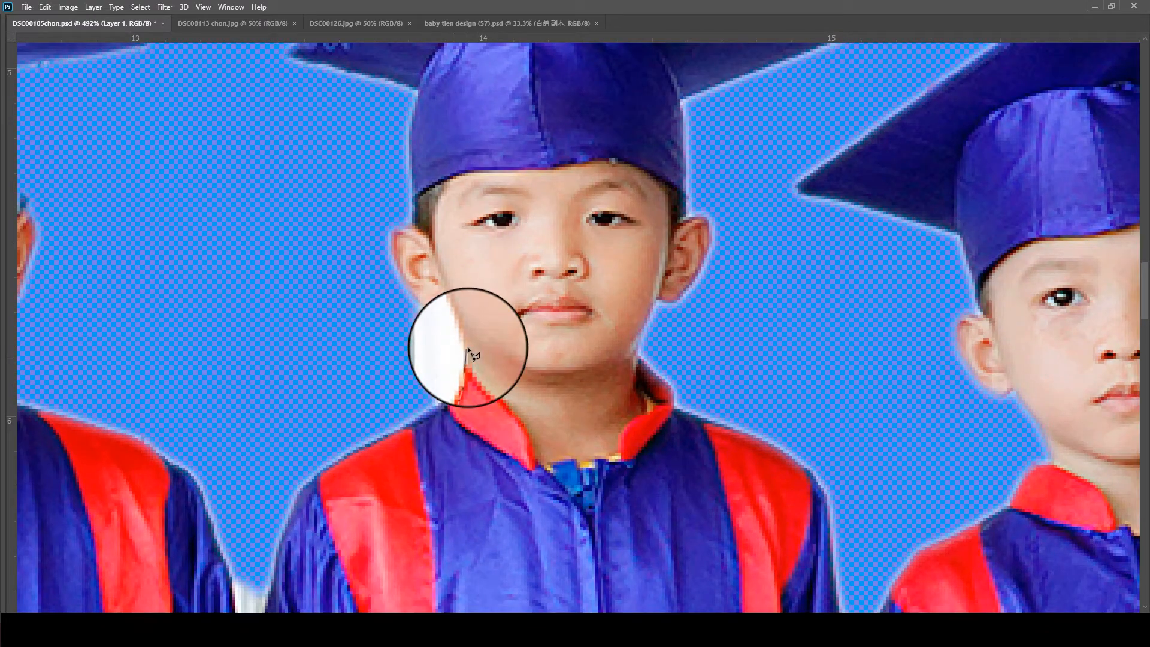
pyautogui.click(448, 302)
pyautogui.click(427, 308)
pyautogui.click(399, 310)
pyautogui.click(349, 374)
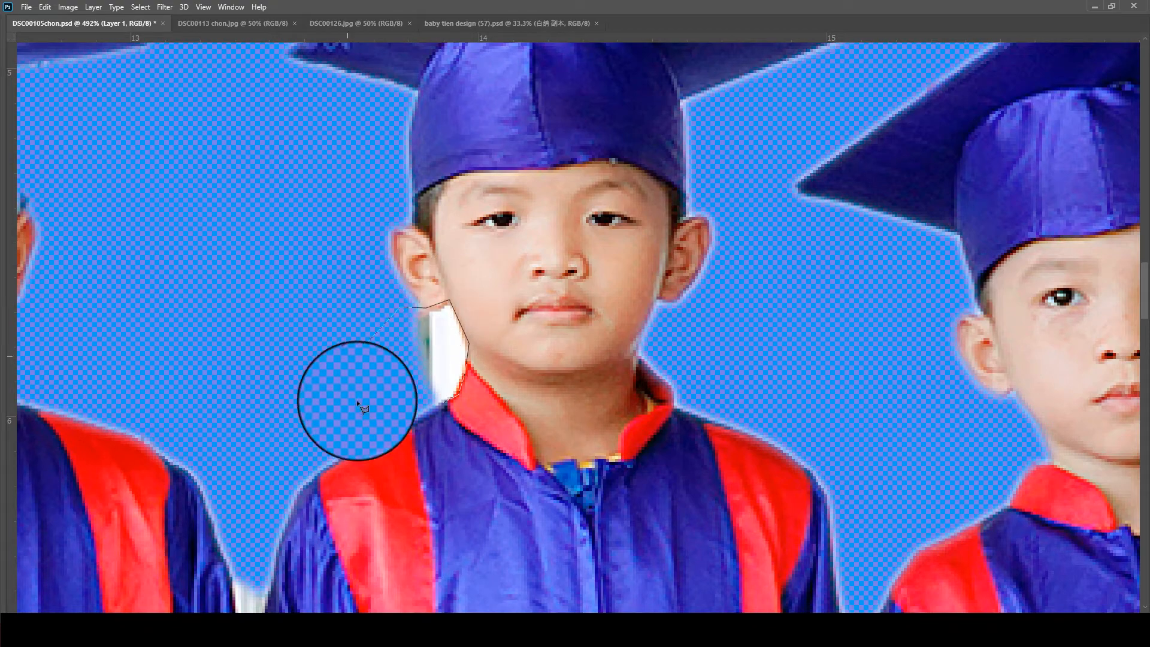
pyautogui.click(378, 408)
pyautogui.doubleClick(390, 409)
pyautogui.press('Delete')
pyautogui.scroll(-4, 462, 356)
pyautogui.hotkey('ctrl', 'd')
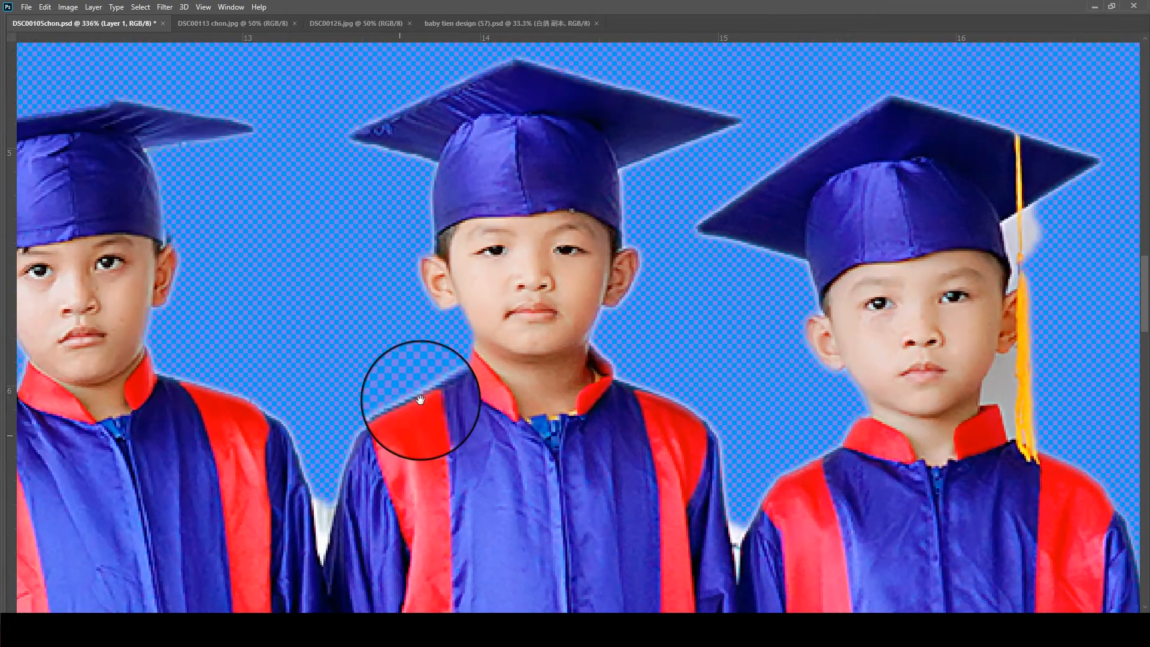
# - Outline the white gap between the sixth and seventh children's sleeves with the Polygonal Lasso and delete it
pyautogui.moveTo(371, 453); pyautogui.dragTo(462, 297)
pyautogui.click(394, 299)
pyautogui.click(416, 407)
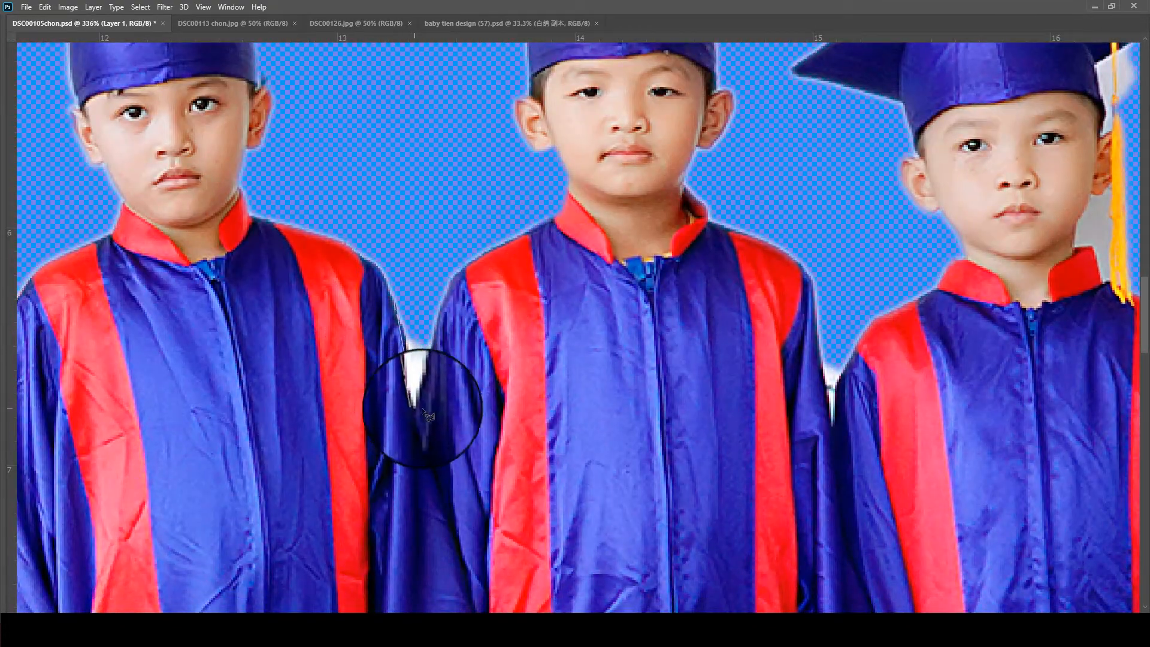
pyautogui.click(445, 293)
pyautogui.scroll(-5, 430, 232)
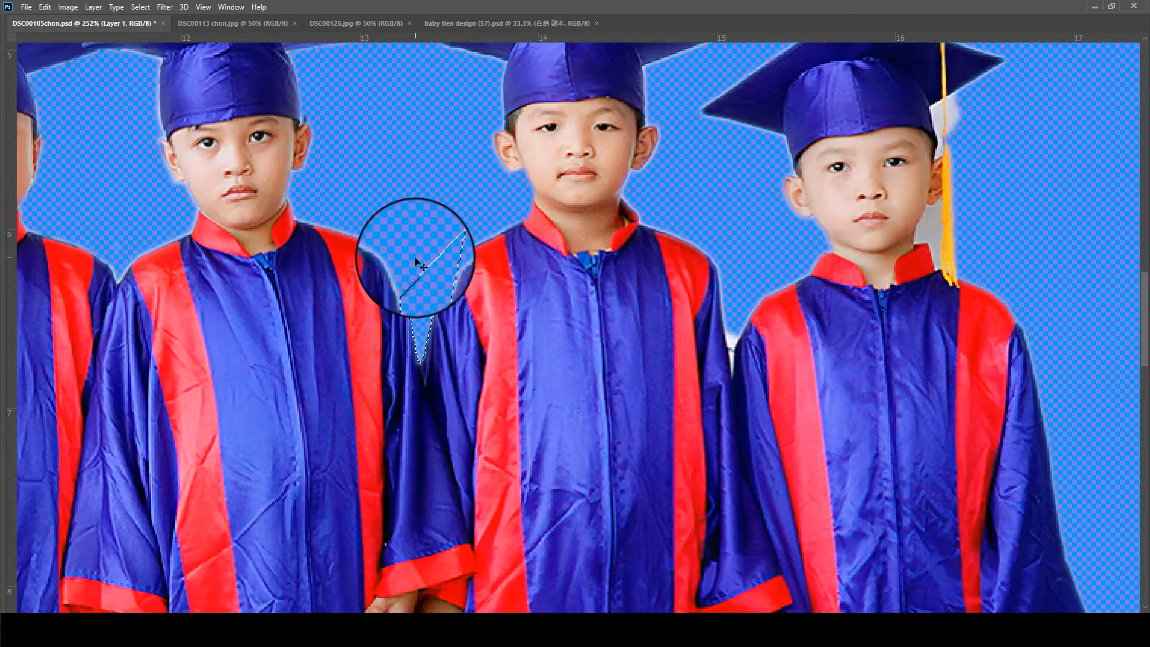
# - Select the leftover background around the eighth child's tassel and neck with the Magic Wand, feather and delete it, and save the file
pyautogui.scroll(6, 551, 323)
pyautogui.press('w')
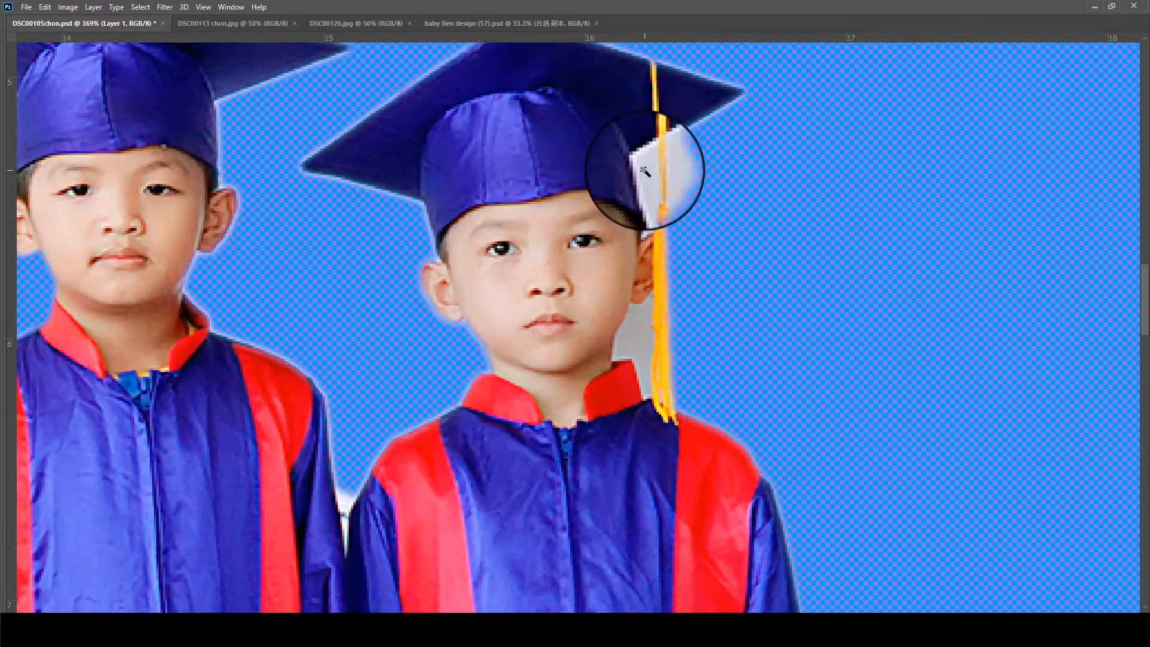
pyautogui.click(656, 170)
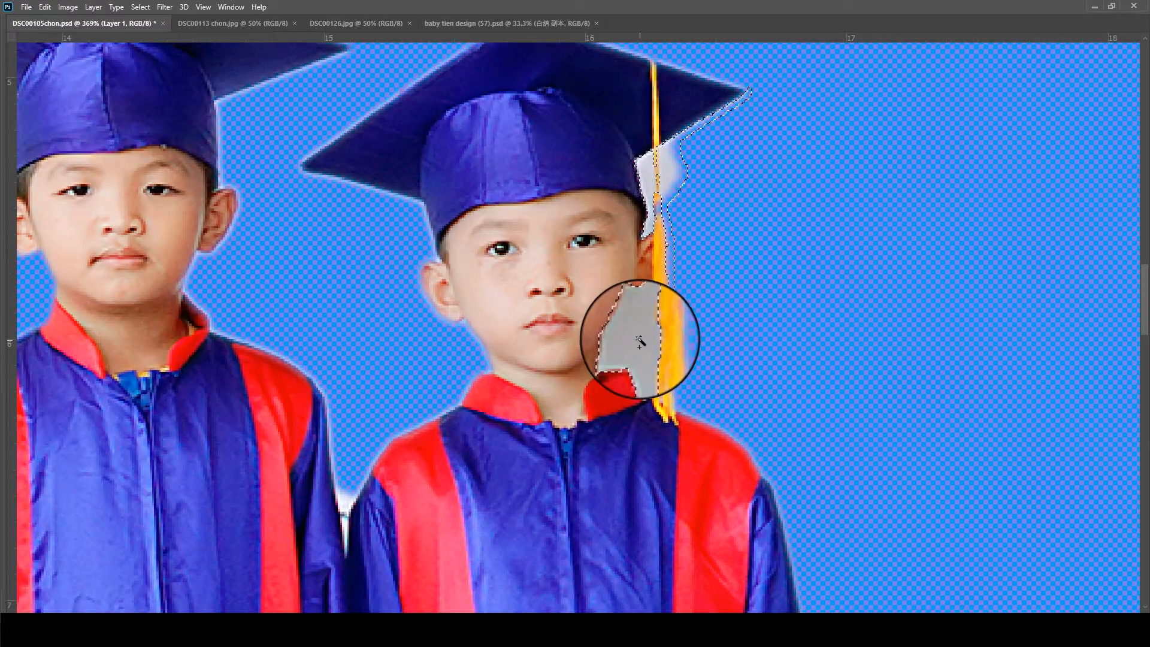
pyautogui.hotkey('shift', 'F6')
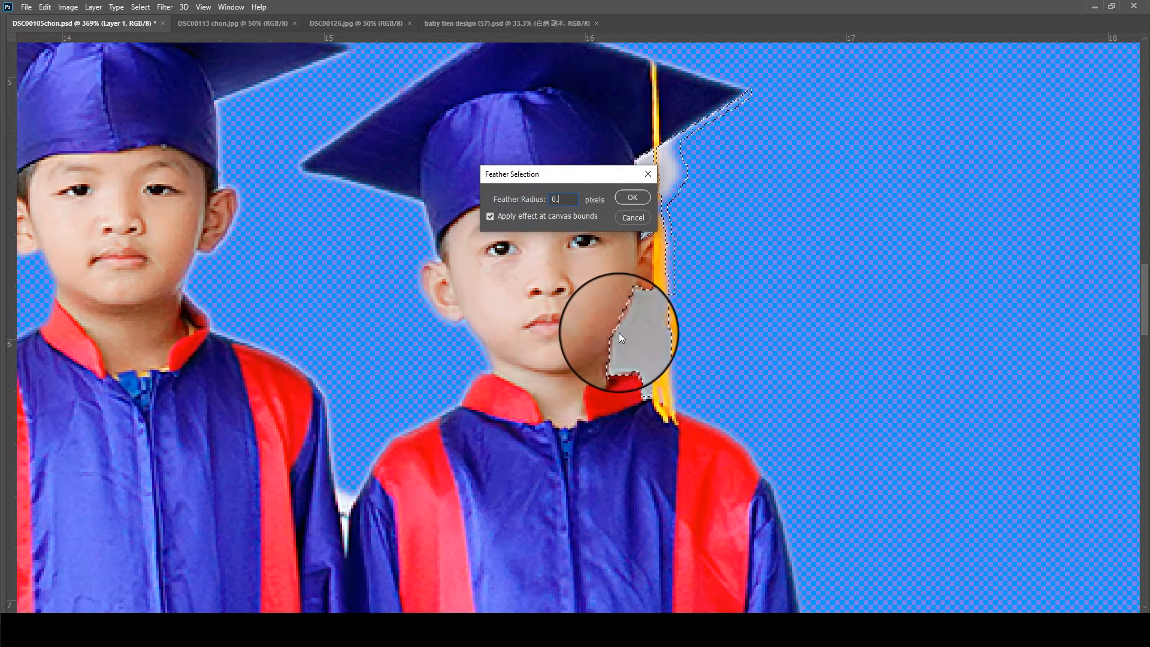
pyautogui.press('Return')
pyautogui.press('Delete')
pyautogui.scroll(-5, 617, 332)
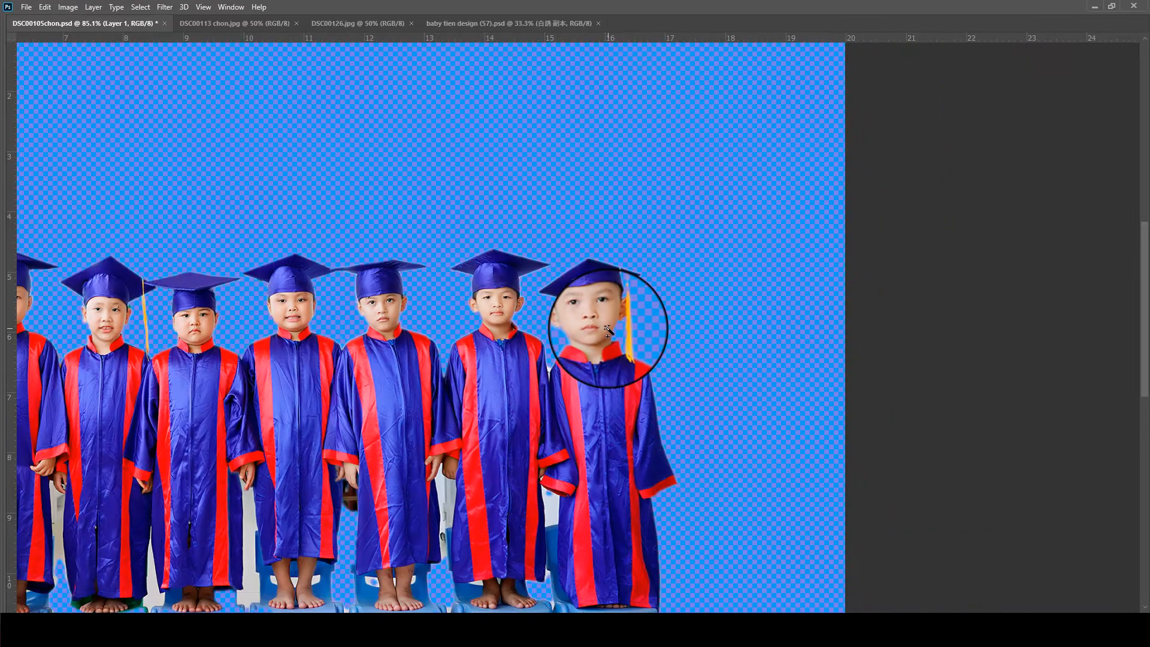
pyautogui.hotkey('ctrl', 's')
# - Feather and delete the background gaps below the sleeves between the first five children
pyautogui.moveTo(262, 488); pyautogui.dragTo(604, 285)
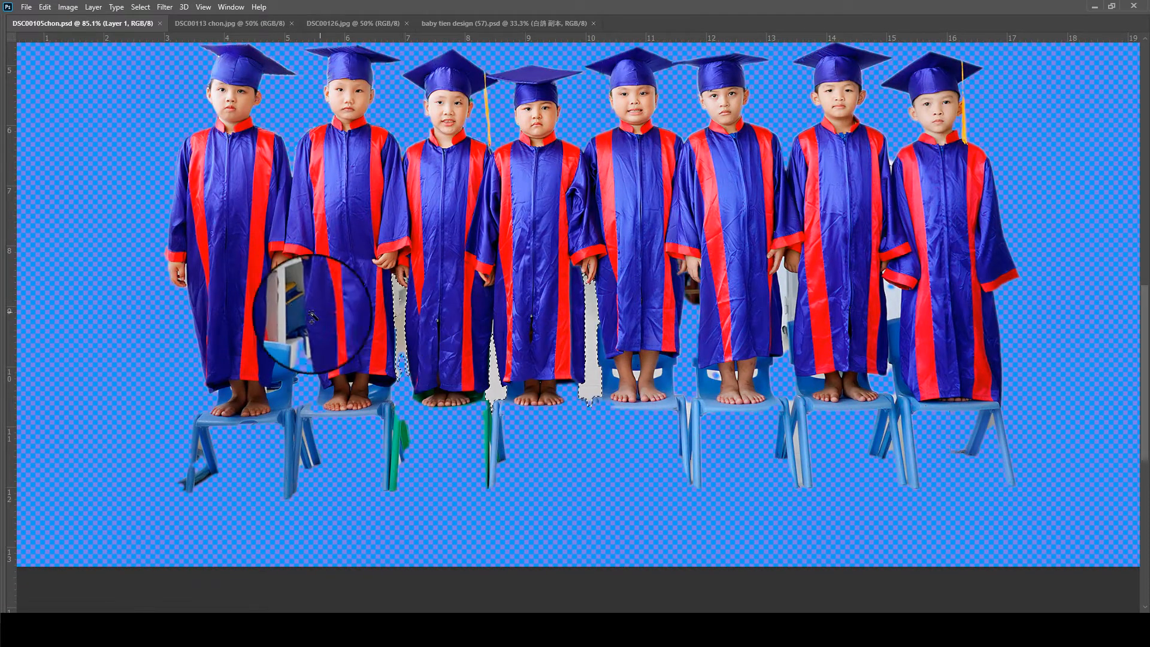
pyautogui.hotkey('shift', 'F6')
pyautogui.press('Return')
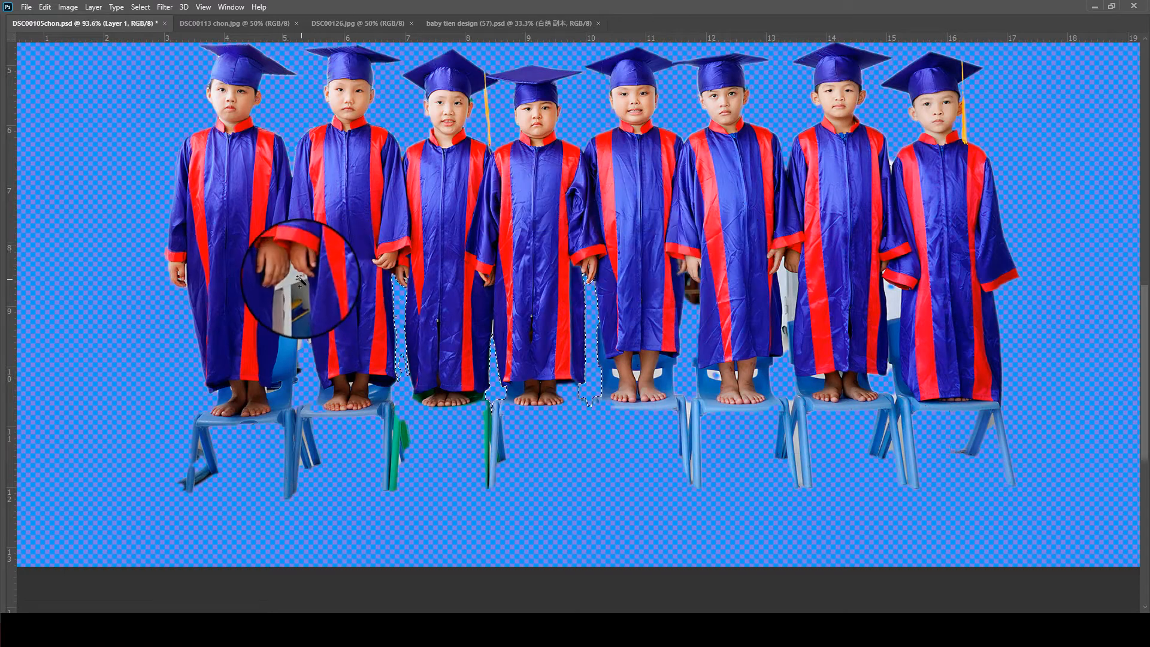
pyautogui.scroll(3, 290, 266)
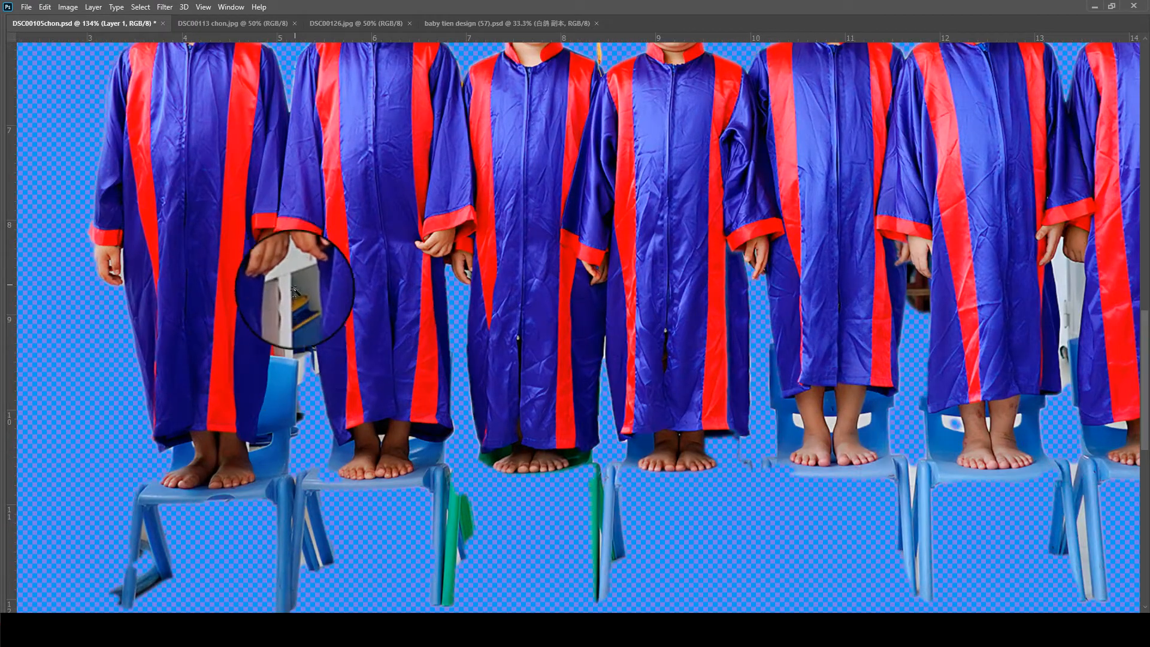
pyautogui.moveTo(295, 277); pyautogui.dragTo(302, 351)
# - Select the background gap below the sleeves of the sixth and seventh children, feather and delete it, deselect, and save the file
pyautogui.scroll(-1, 914, 278)
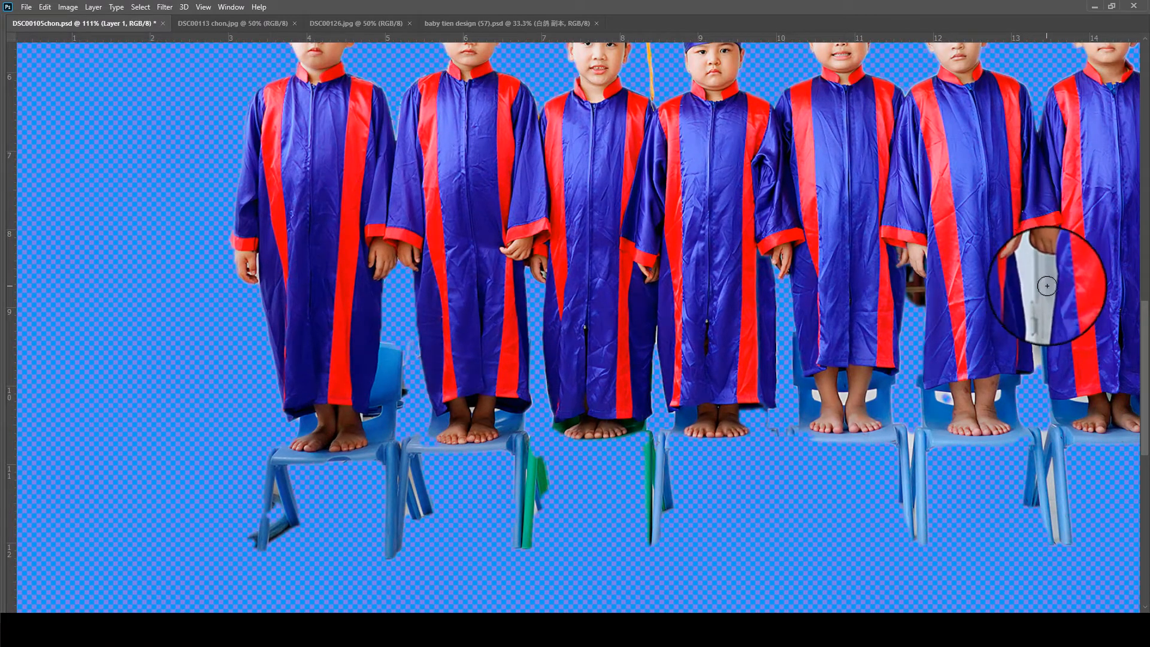
pyautogui.moveTo(1040, 268); pyautogui.dragTo(1033, 360)
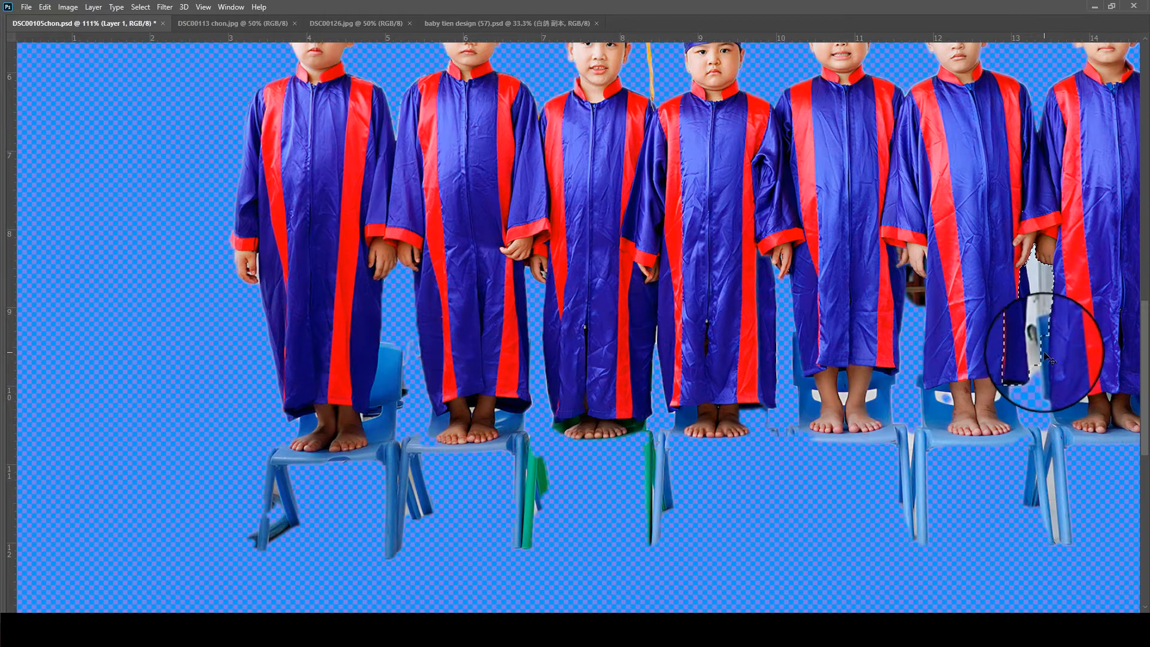
pyautogui.hotkey('shift', 'F6')
pyautogui.press('Return')
pyautogui.press('Delete')
pyautogui.hotkey('ctrl', 'd')
pyautogui.scroll(-3, 1018, 280)
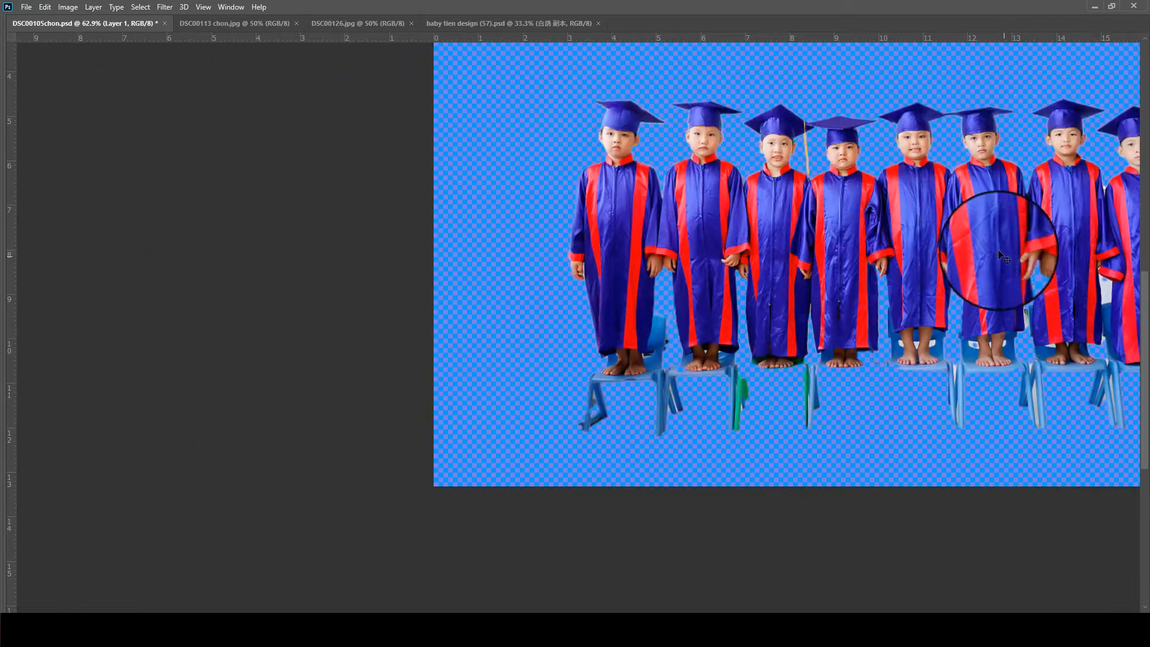
pyautogui.hotkey('ctrl', 's')
# - Select the background gap below the sleeves between the seventh and eighth children, then feather and delete it
pyautogui.moveTo(1078, 269); pyautogui.dragTo(630, 286)
pyautogui.scroll(3, 784, 298)
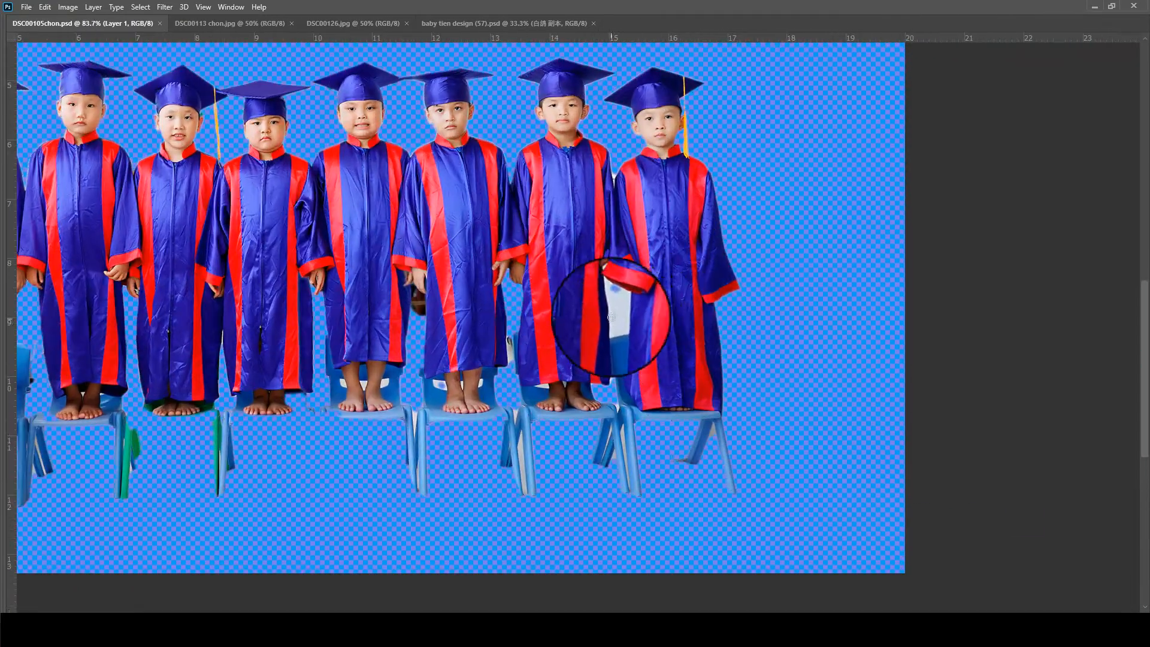
pyautogui.hotkey('shift', 'F6')
pyautogui.press('Return')
pyautogui.press('Delete')
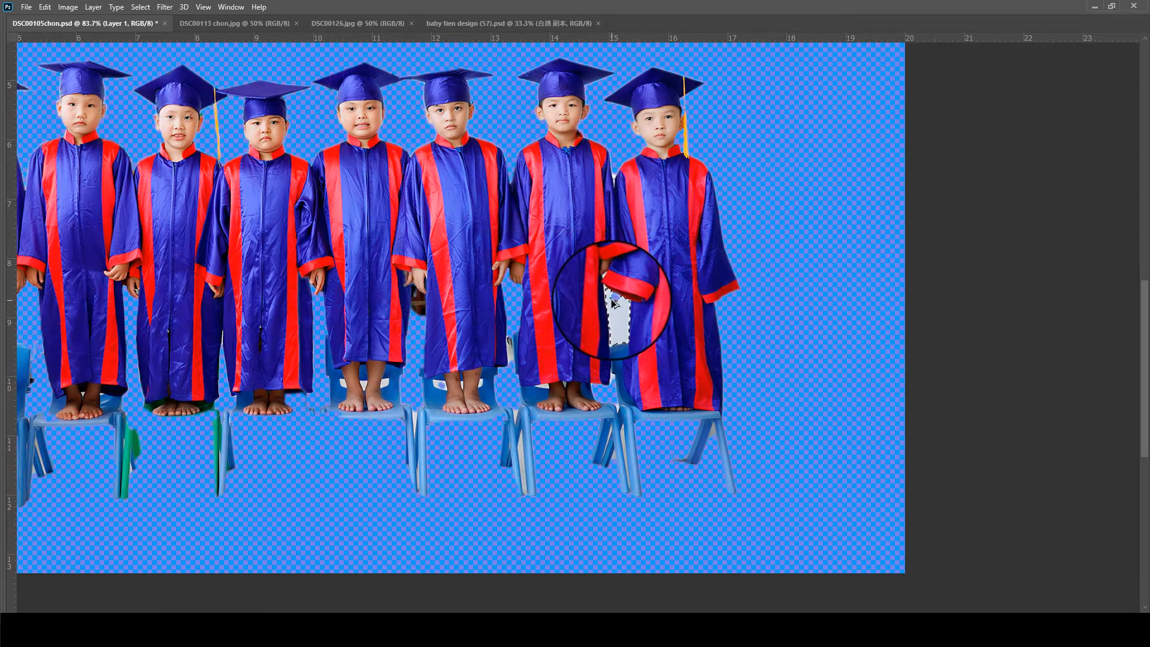
pyautogui.scroll(6, 506, 360)
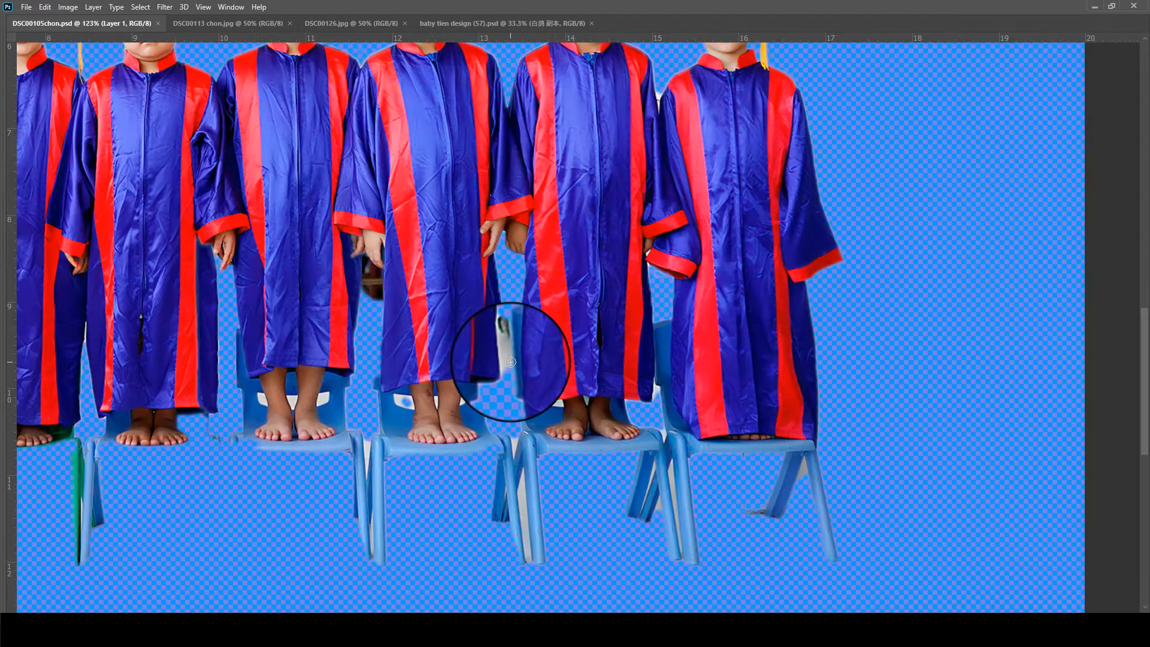
# - Outline the remaining background beside the chair between the sixth and seventh children's gowns with the lasso and remove it
pyautogui.click(501, 243)
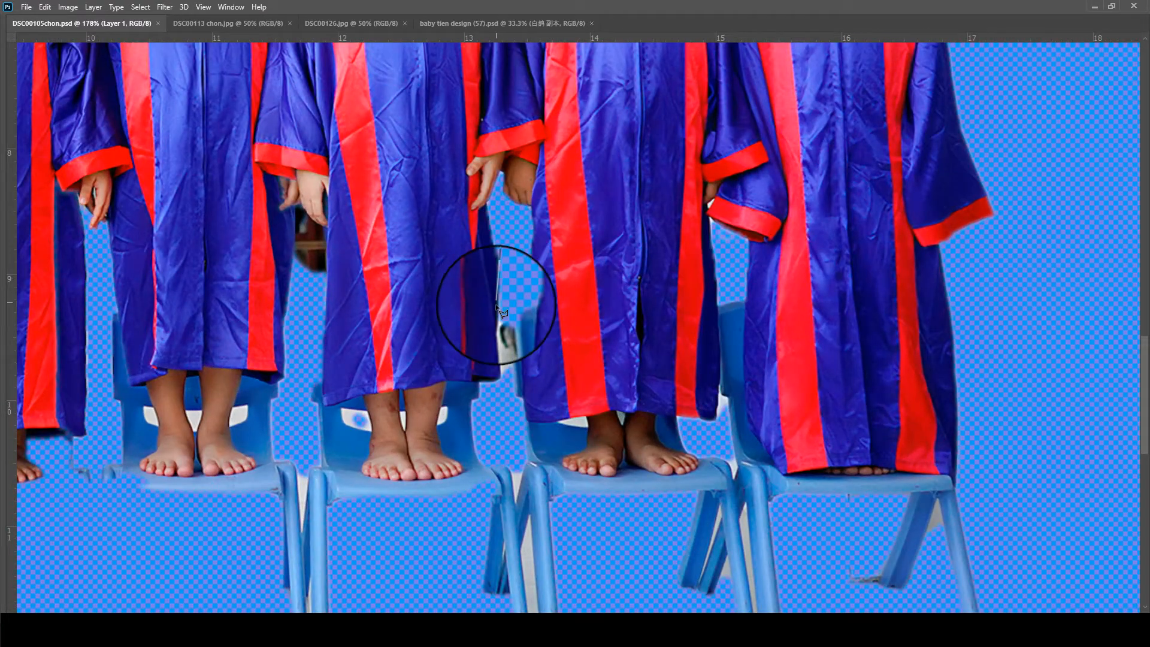
pyautogui.click(512, 440)
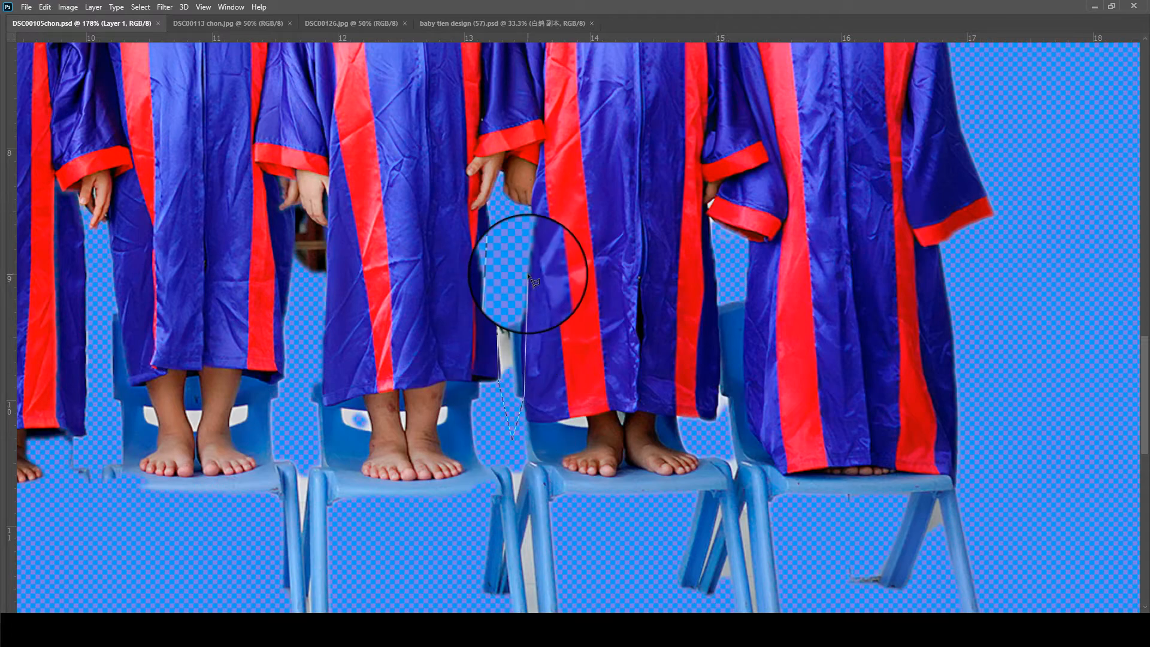
pyautogui.scroll(-3, 518, 253)
pyautogui.scroll(-2, 457, 385)
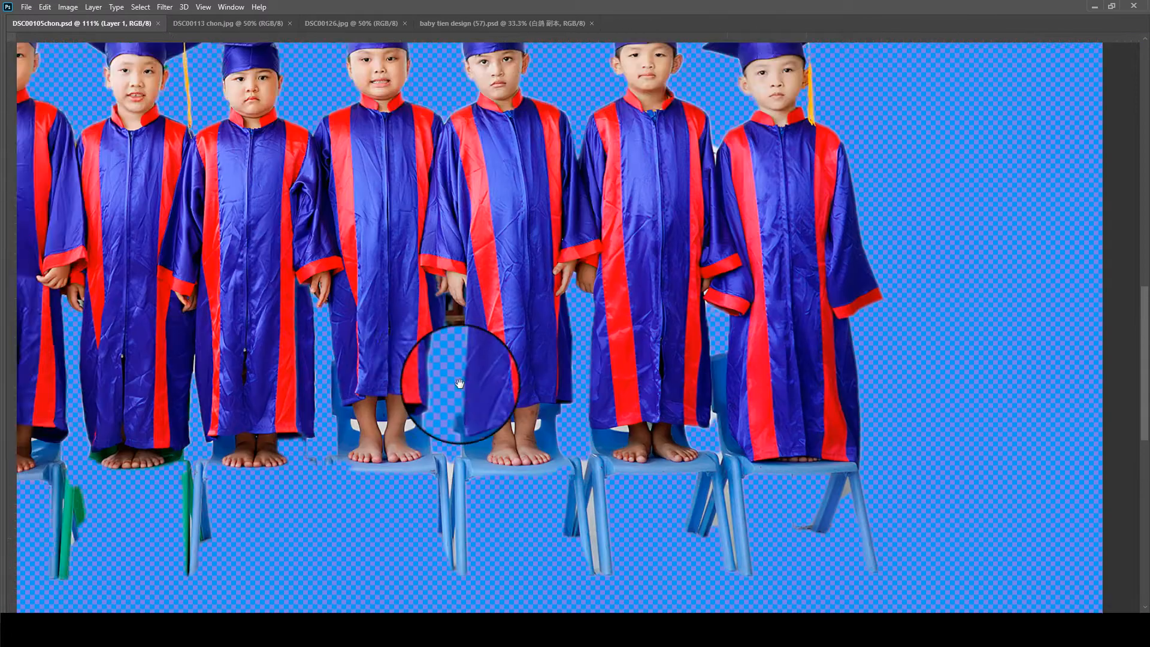
# - Lasso and delete the brown background remnant below the fifth and sixth children's hands, deselect, and save the file
pyautogui.scroll(4, 486, 360)
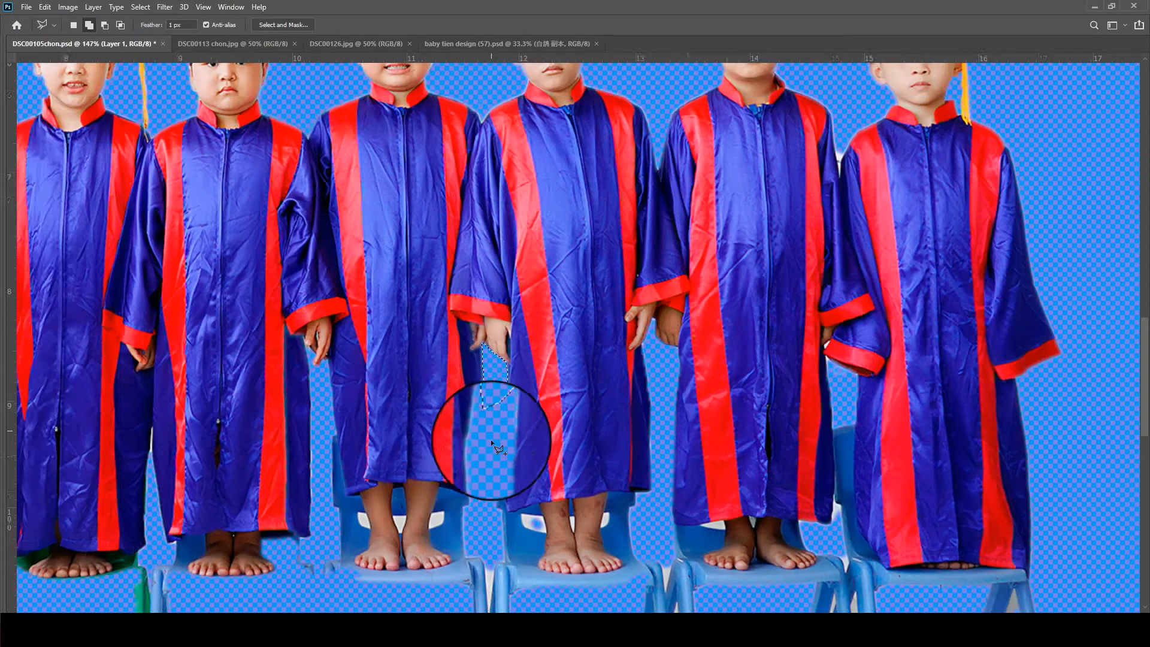
pyautogui.hotkey('ctrl', '-')
pyautogui.hotkey('ctrl', 'd')
pyautogui.hotkey('ctrl', 's')
pyautogui.hotkey('ctrl', '-')
pyautogui.hotkey('ctrl', '-')
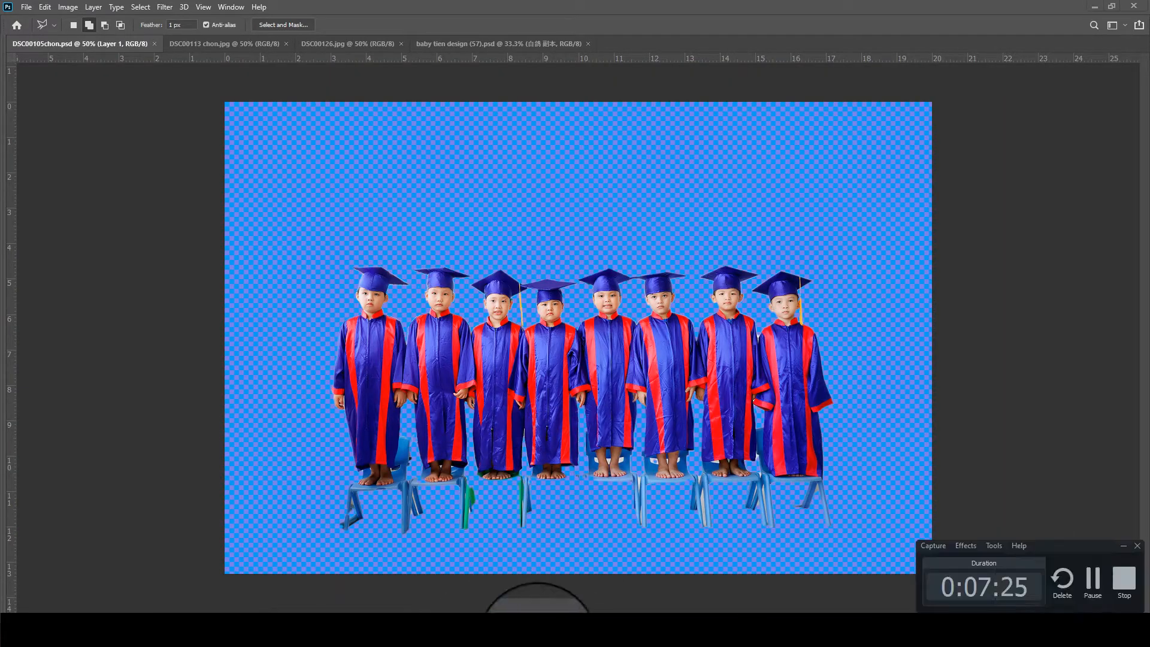
# - Switch to DSC00113 chon.jpg and select the seated children automatically with Select Subject
pyautogui.click(1096, 578)
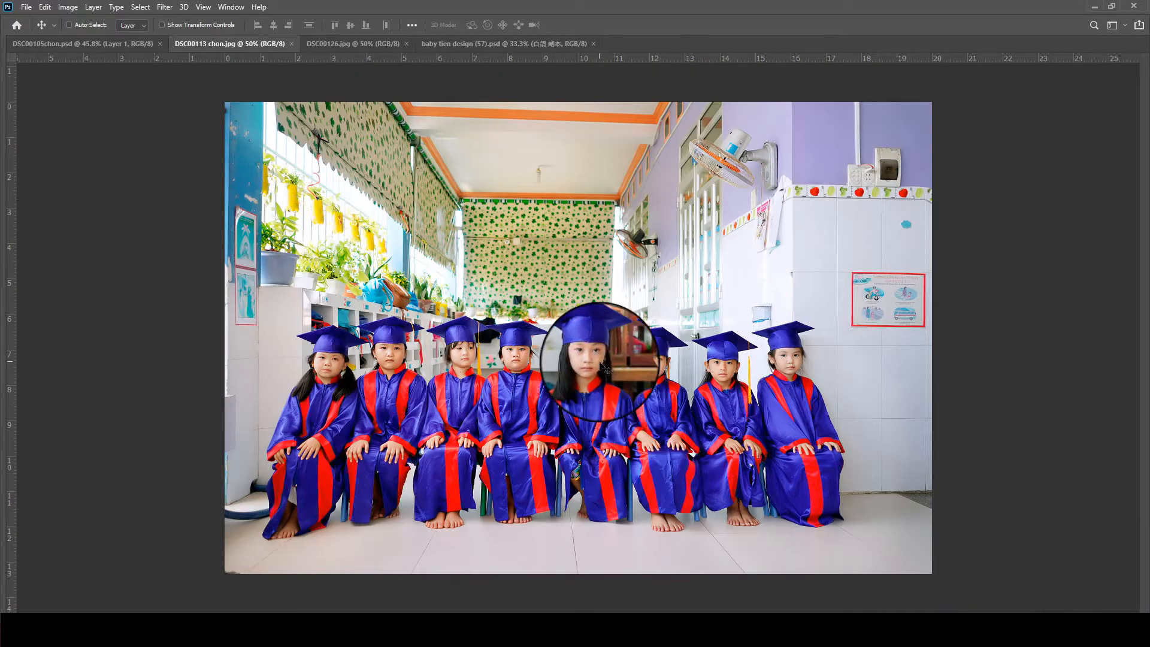
pyautogui.scroll(10, 599, 363)
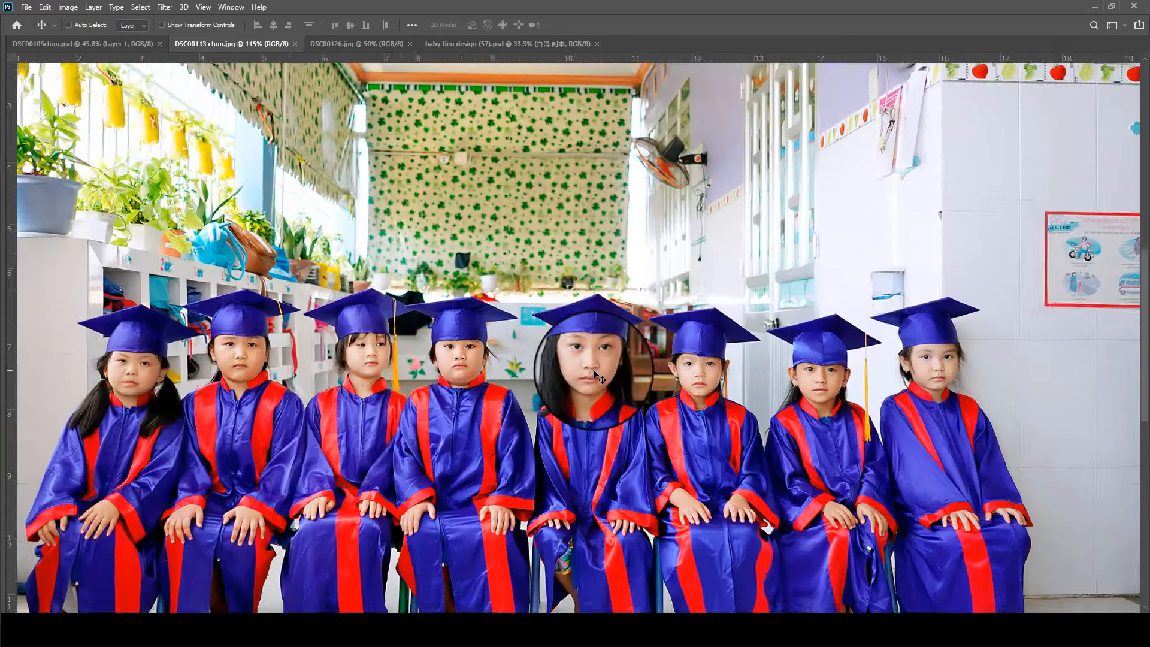
pyautogui.scroll(-6, 474, 295)
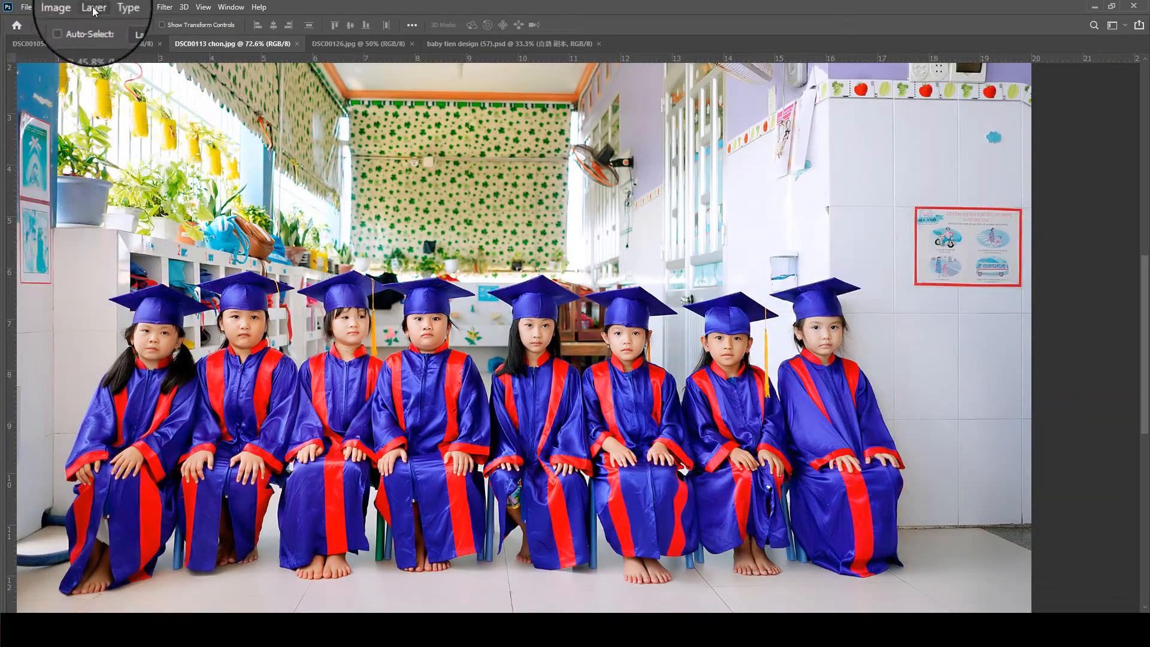
pyautogui.click(140, 8)
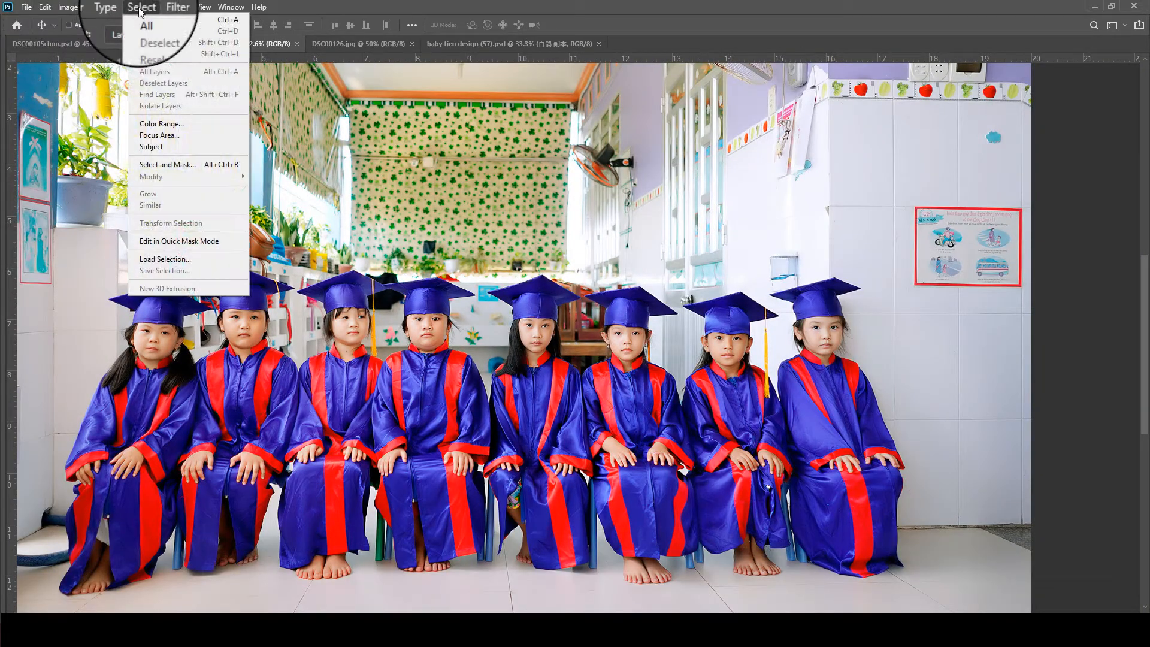
pyautogui.click(159, 149)
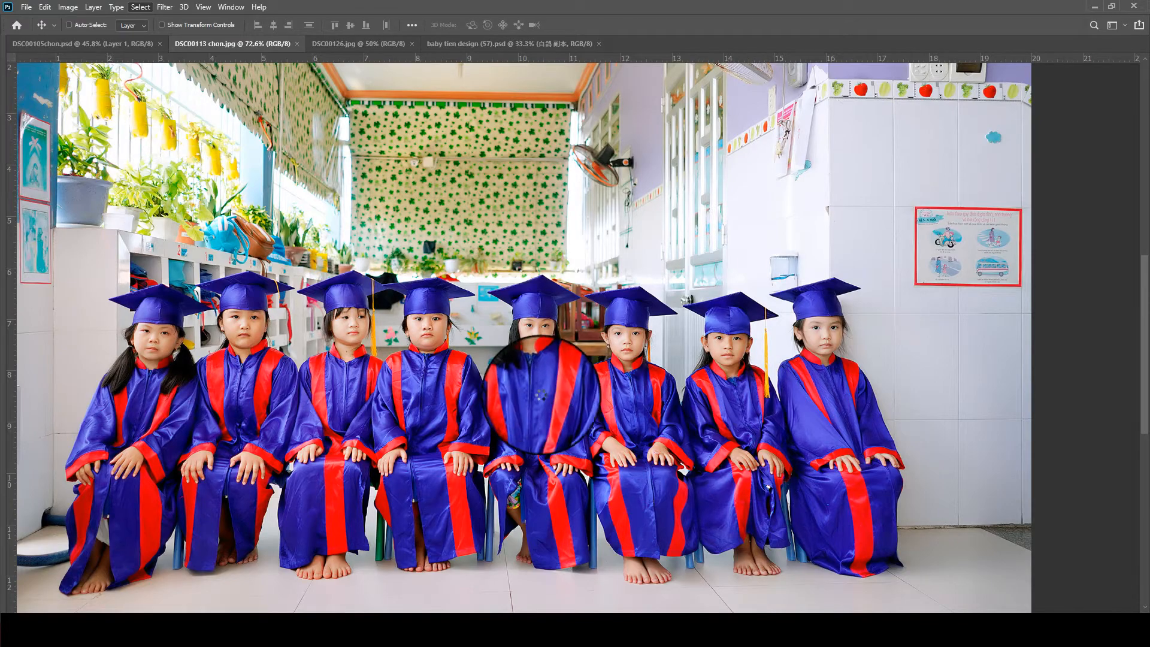
# - Subtract the background between the second and third children from the selection using the Object Selection tool in Lasso mode
pyautogui.scroll(5, 527, 380)
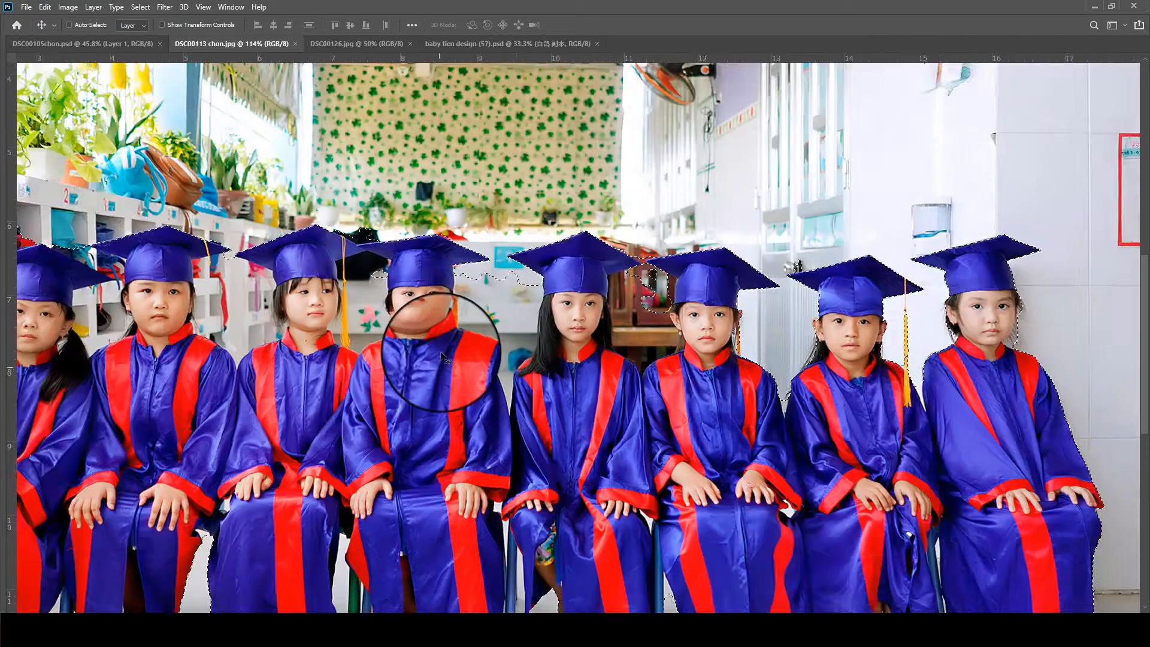
pyautogui.scroll(2, 501, 267)
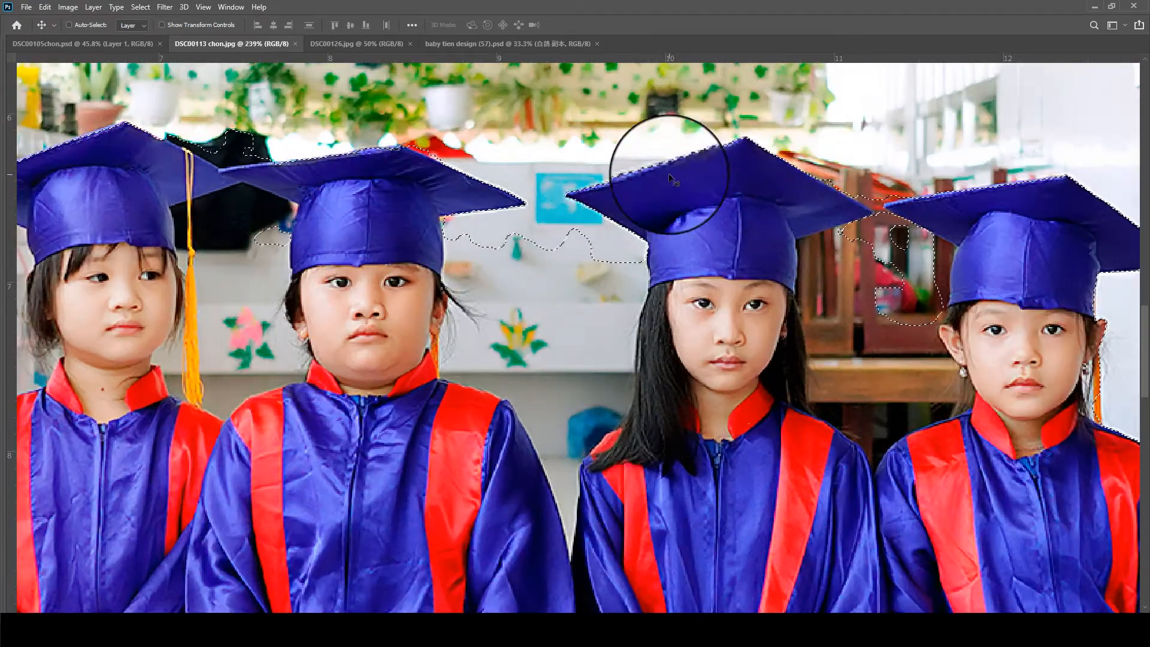
pyautogui.scroll(-6, 630, 334)
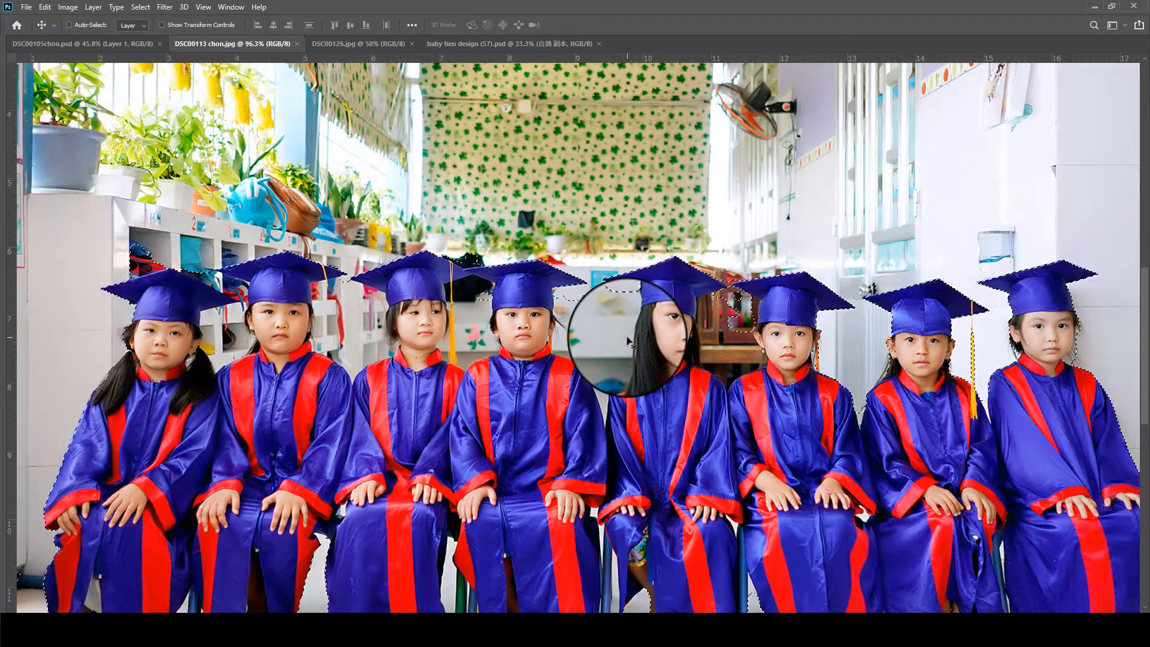
pyautogui.scroll(3, 251, 264)
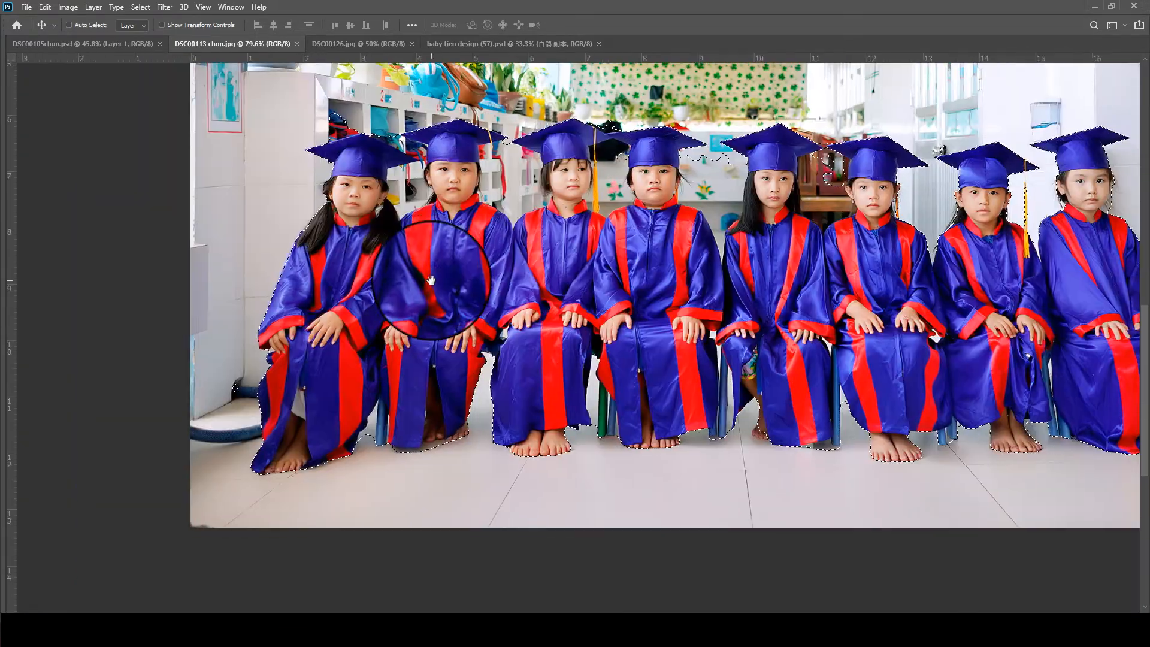
pyautogui.scroll(4, 359, 191)
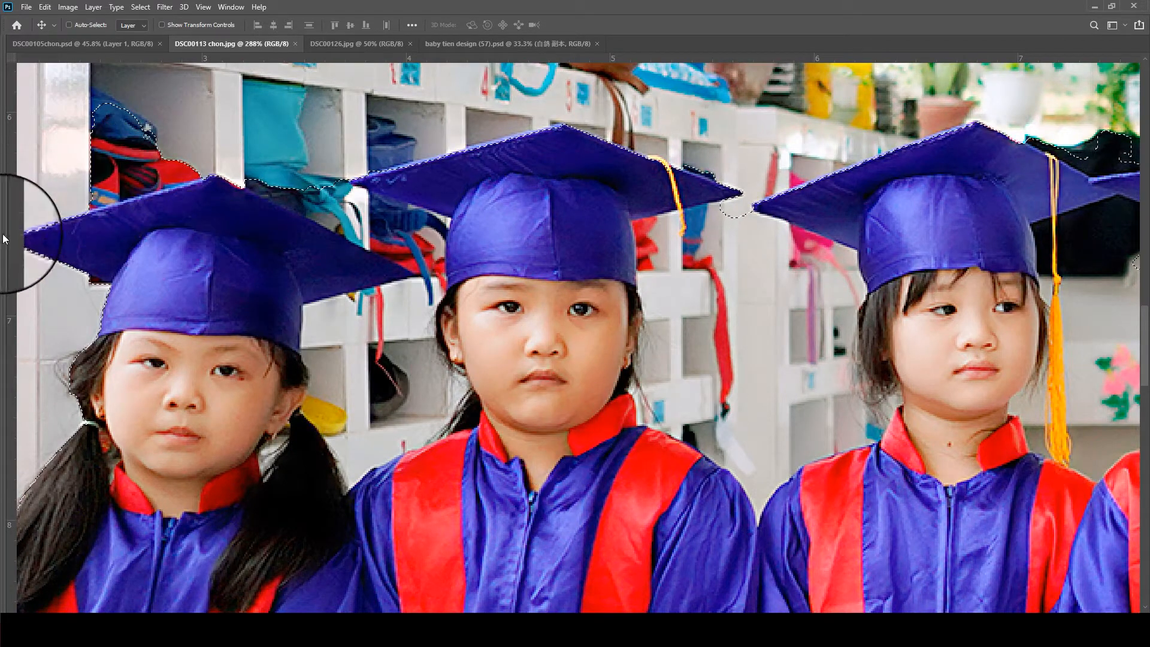
pyautogui.press('Tab')
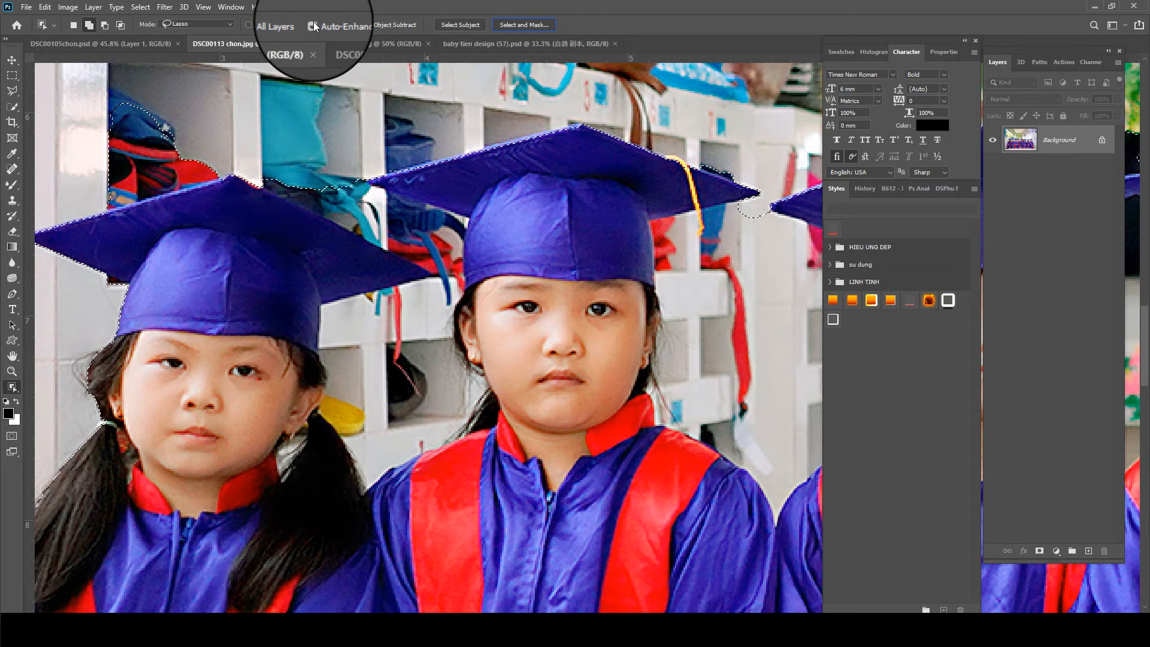
pyautogui.press('Tab')
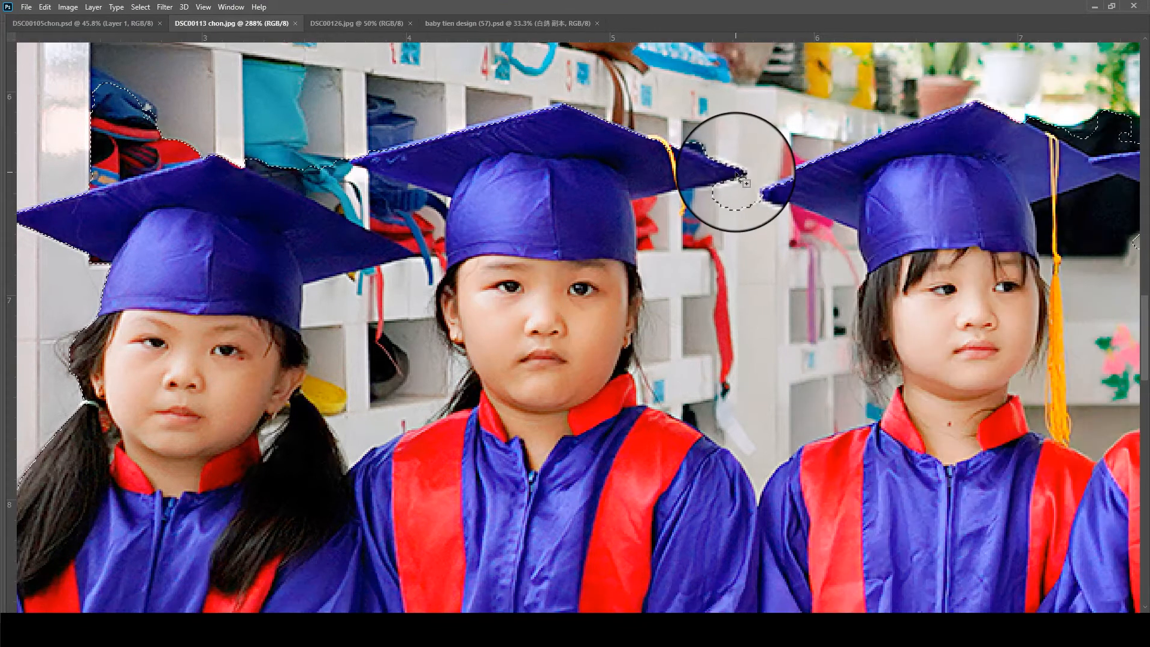
pyautogui.moveTo(587, 191)
pyautogui.mouseDown()
pyautogui.moveTo(595, 433)
pyautogui.moveTo(731, 500)
pyautogui.moveTo(853, 463)
pyautogui.moveTo(924, 359)
pyautogui.moveTo(752, 189)
pyautogui.mouseUp()
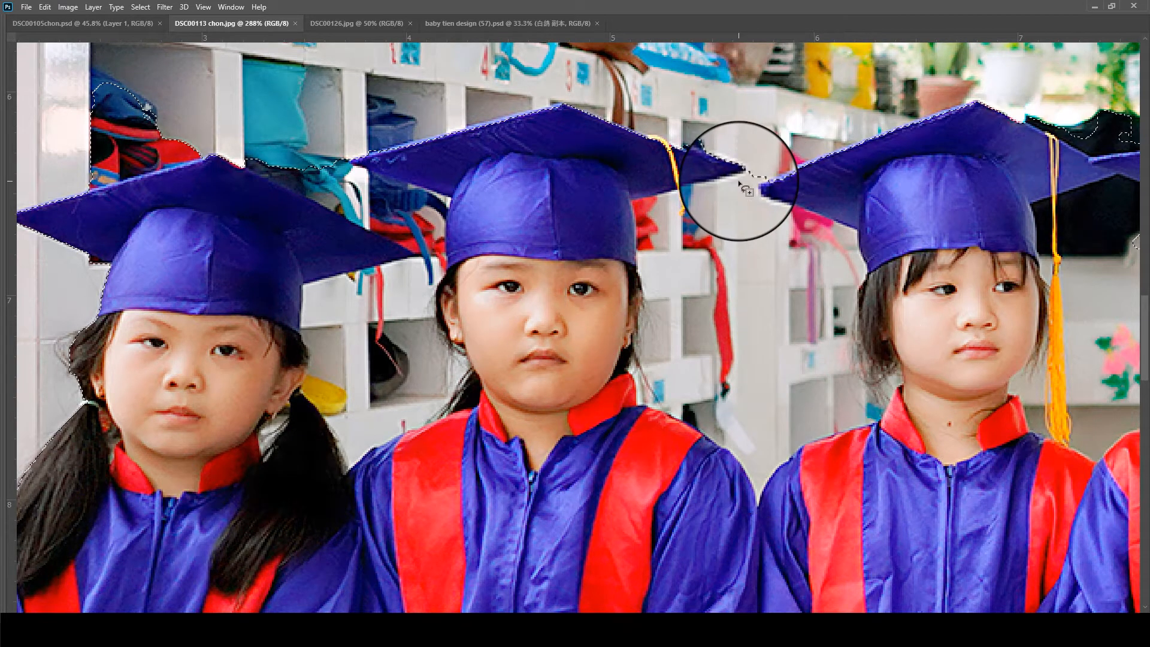
pyautogui.moveTo(611, 377)
pyautogui.mouseDown()
pyautogui.moveTo(753, 565)
pyautogui.moveTo(883, 472)
pyautogui.moveTo(913, 422)
pyautogui.moveTo(881, 256)
pyautogui.moveTo(839, 181)
pyautogui.moveTo(769, 178)
pyautogui.mouseUp()
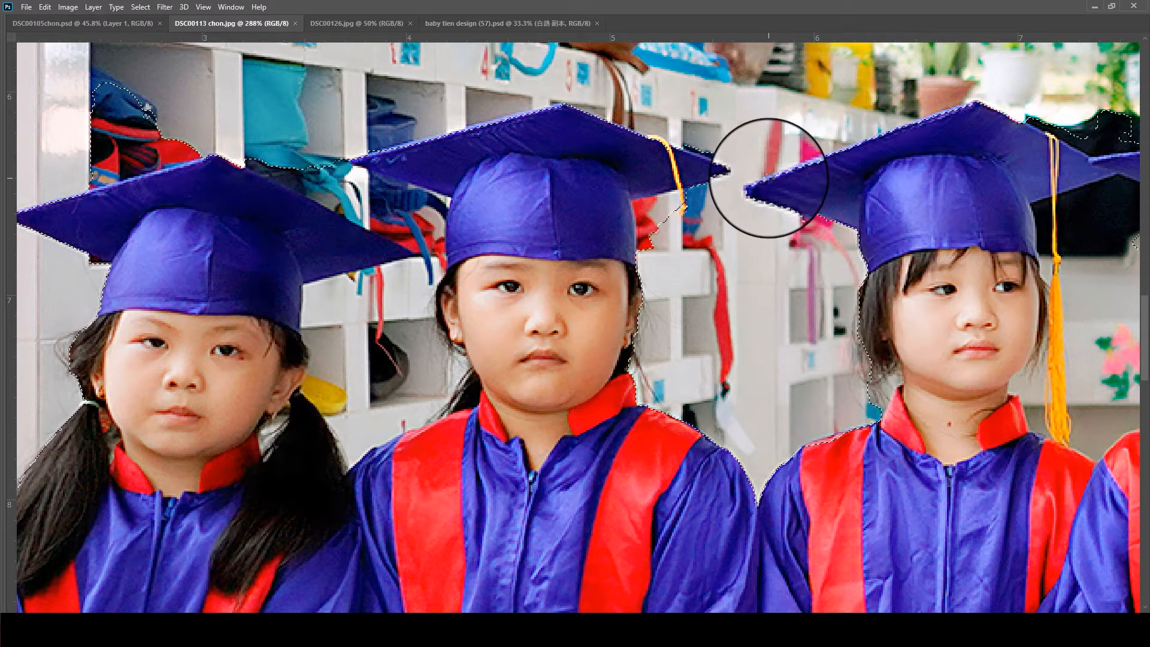
# - Subtract the shelf background beside the second child's tassel and between the first and second children from the selection
pyautogui.scroll(-1, 771, 179)
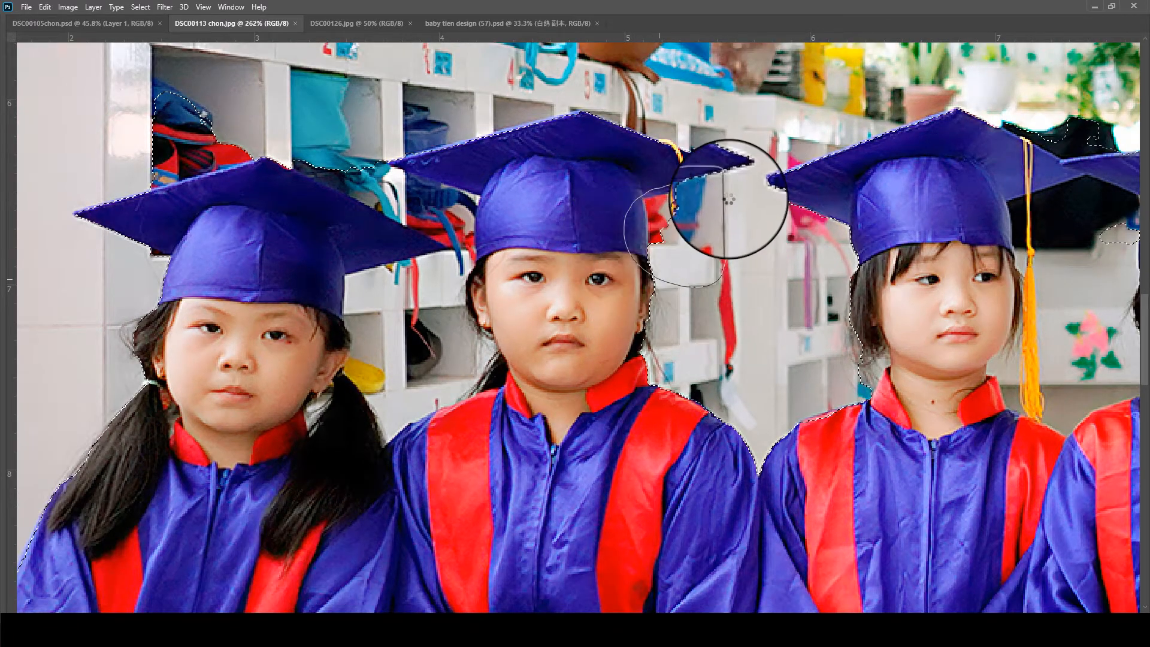
pyautogui.moveTo(283, 329); pyautogui.dragTo(573, 269)
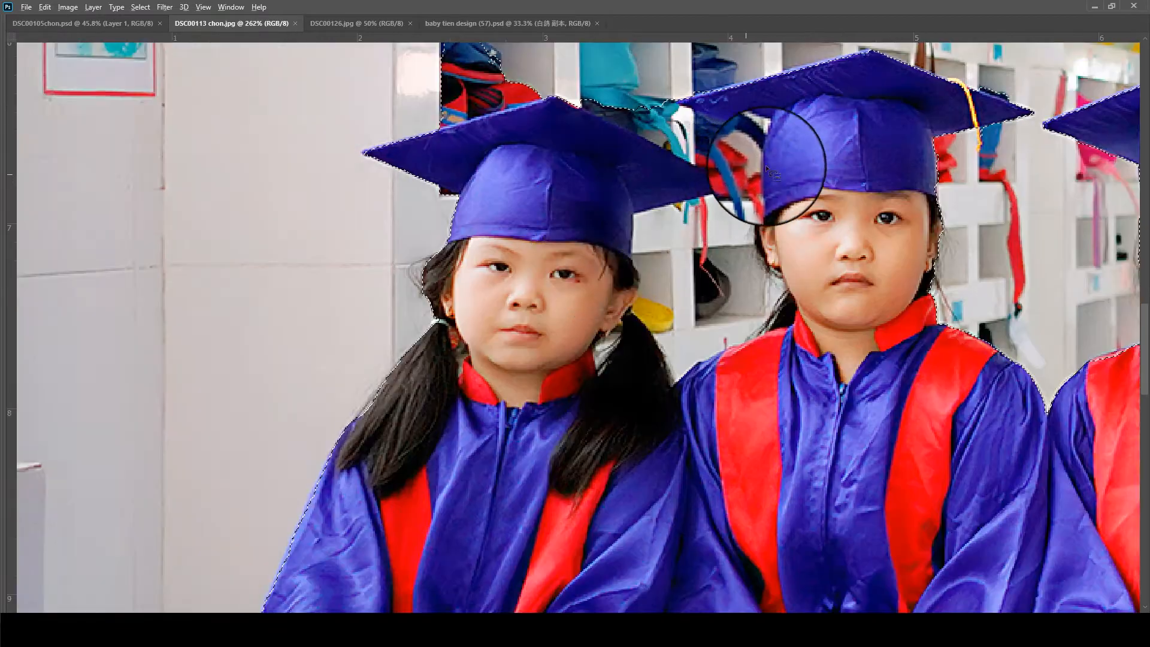
pyautogui.moveTo(718, 154)
pyautogui.mouseDown()
pyautogui.moveTo(607, 318)
pyautogui.moveTo(655, 403)
pyautogui.moveTo(816, 317)
pyautogui.moveTo(773, 197)
pyautogui.moveTo(739, 159)
pyautogui.mouseUp()
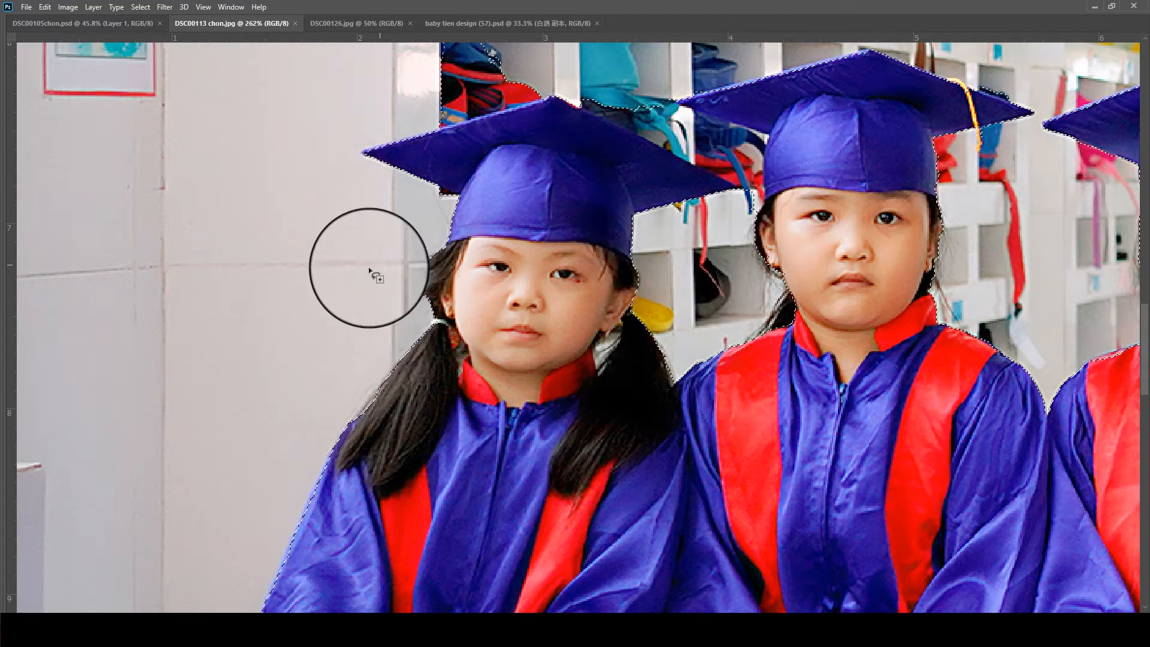
pyautogui.moveTo(527, 318); pyautogui.dragTo(237, 380)
pyautogui.moveTo(779, 368); pyautogui.dragTo(312, 388)
pyautogui.moveTo(712, 403); pyautogui.dragTo(678, 398)
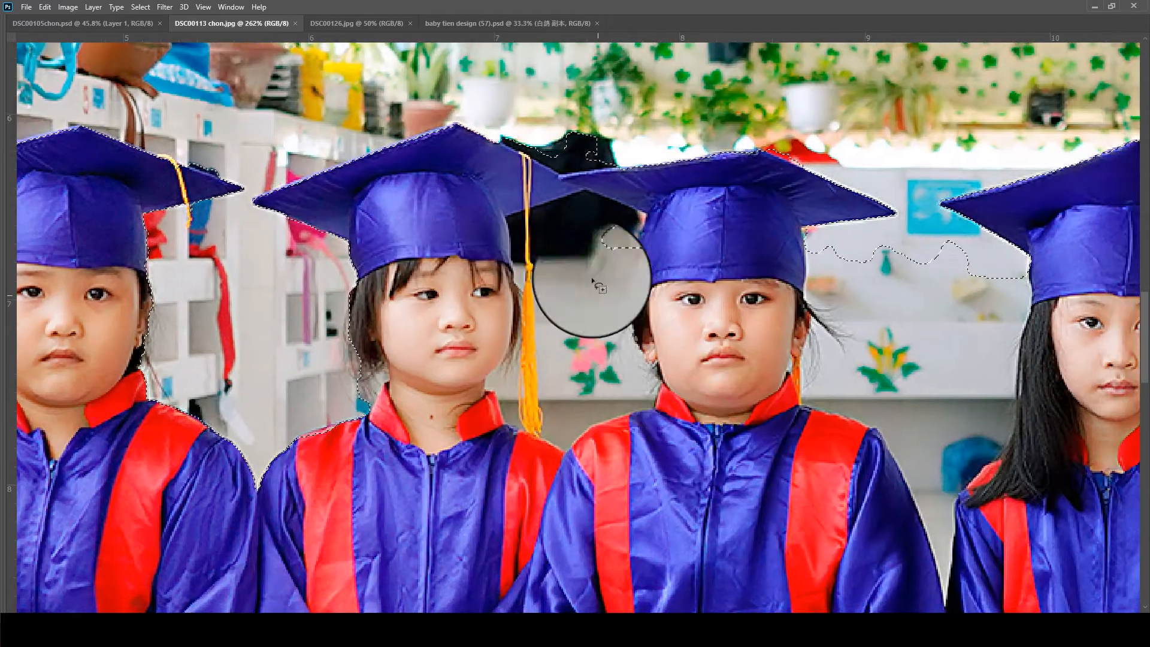
# - Subtract the background between the third and fourth, fourth and fifth, and fifth and sixth children from the selection by lassoing each gap
pyautogui.moveTo(667, 187)
pyautogui.mouseDown()
pyautogui.moveTo(625, 182)
pyautogui.moveTo(492, 216)
pyautogui.moveTo(461, 447)
pyautogui.moveTo(673, 377)
pyautogui.moveTo(654, 190)
pyautogui.mouseUp()
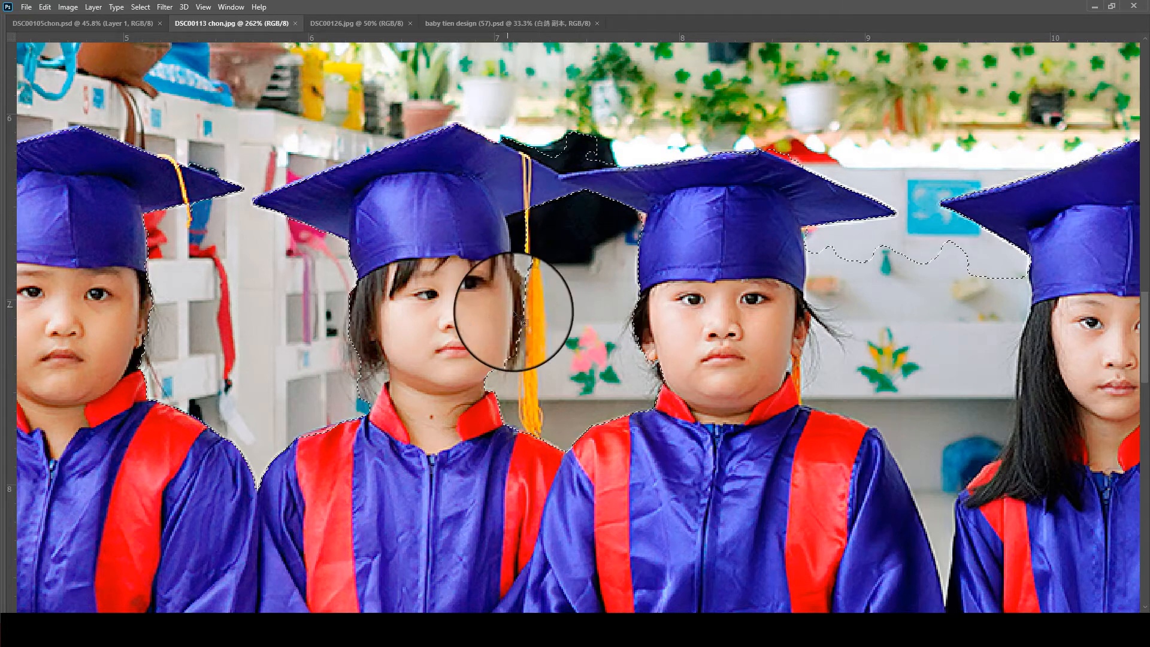
pyautogui.moveTo(838, 349)
pyautogui.mouseDown()
pyautogui.moveTo(437, 352)
pyautogui.moveTo(420, 364)
pyautogui.mouseUp()
pyautogui.moveTo(586, 221)
pyautogui.mouseDown()
pyautogui.moveTo(470, 207)
pyautogui.moveTo(377, 251)
pyautogui.moveTo(383, 425)
pyautogui.moveTo(485, 580)
pyautogui.mouseUp()
pyautogui.moveTo(515, 623)
pyautogui.mouseDown()
pyautogui.moveTo(628, 403)
pyautogui.moveTo(623, 249)
pyautogui.mouseUp()
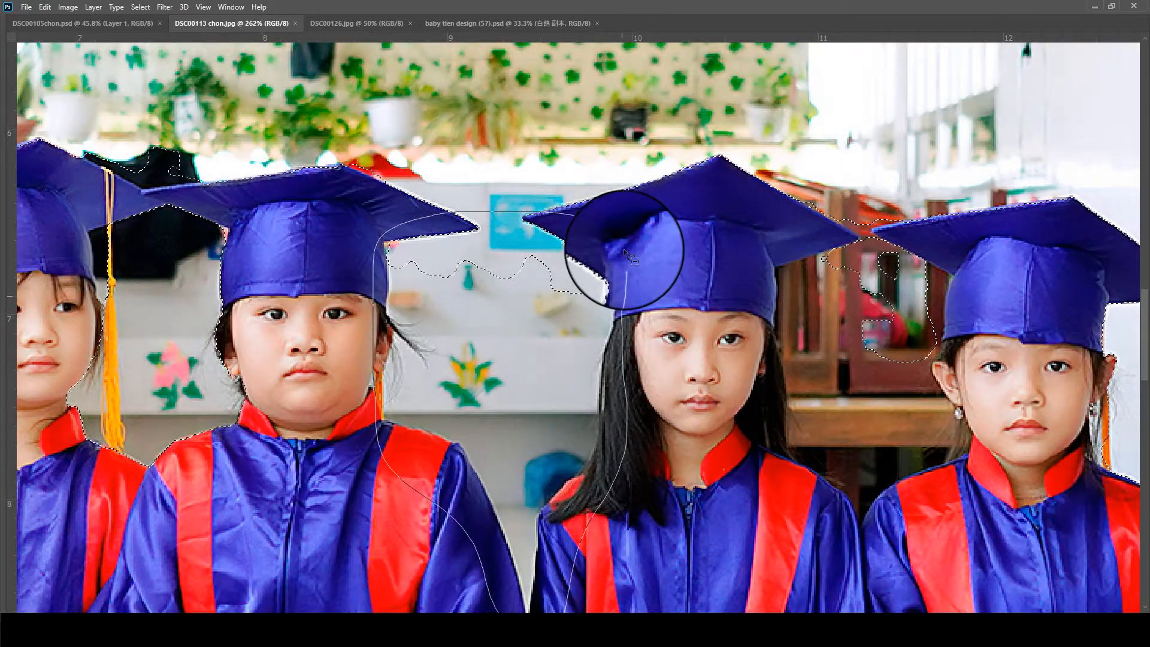
pyautogui.moveTo(775, 297); pyautogui.dragTo(362, 267)
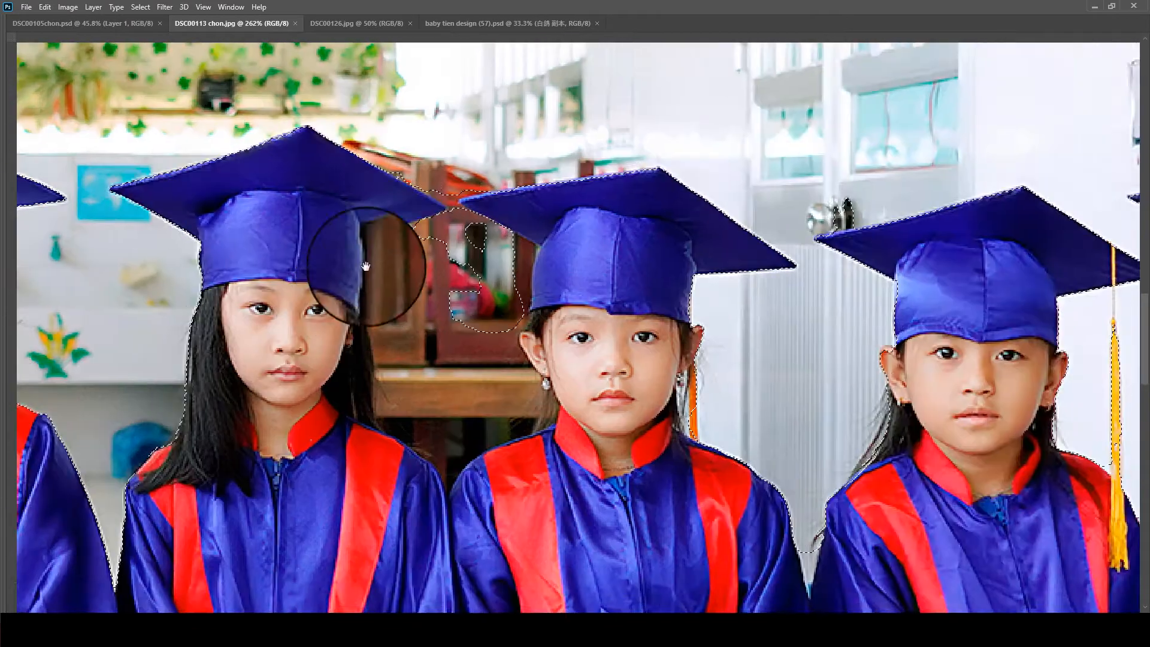
pyautogui.moveTo(454, 201)
pyautogui.mouseDown()
pyautogui.moveTo(344, 223)
pyautogui.moveTo(337, 338)
pyautogui.moveTo(355, 472)
pyautogui.moveTo(494, 529)
pyautogui.moveTo(577, 418)
pyautogui.moveTo(538, 221)
pyautogui.moveTo(502, 211)
pyautogui.mouseUp()
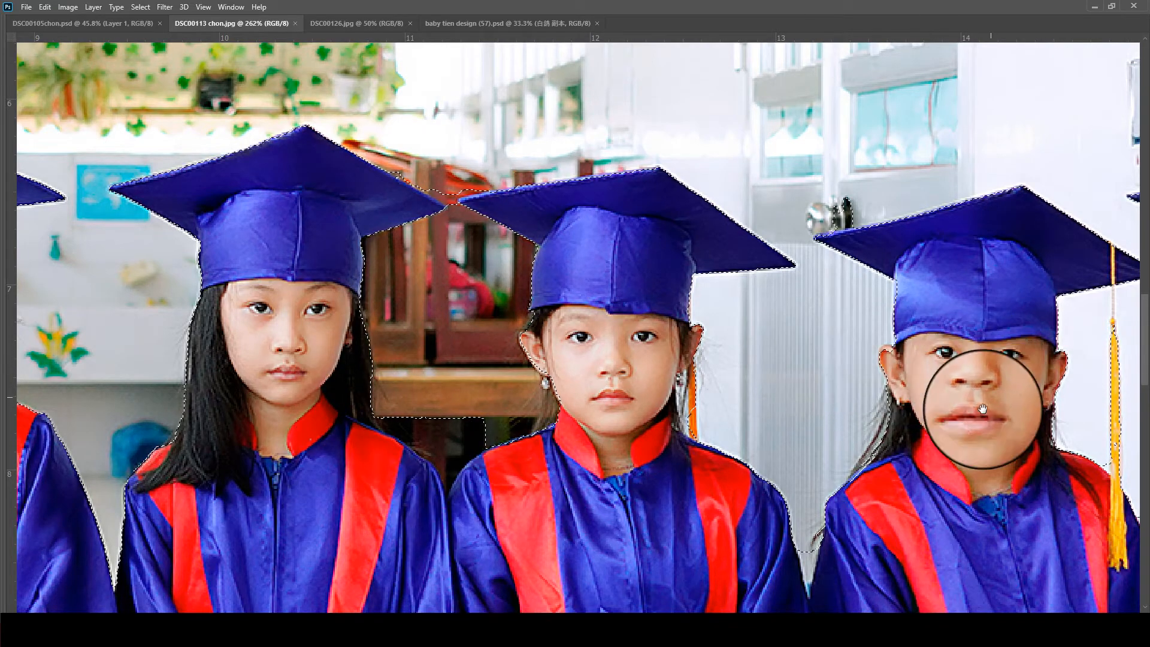
# - On a copy of the Background layer, feather the selection by 1.5 pixels and delete everything around the seated children
pyautogui.moveTo(1090, 490); pyautogui.dragTo(540, 334)
pyautogui.moveTo(667, 314); pyautogui.dragTo(552, 490)
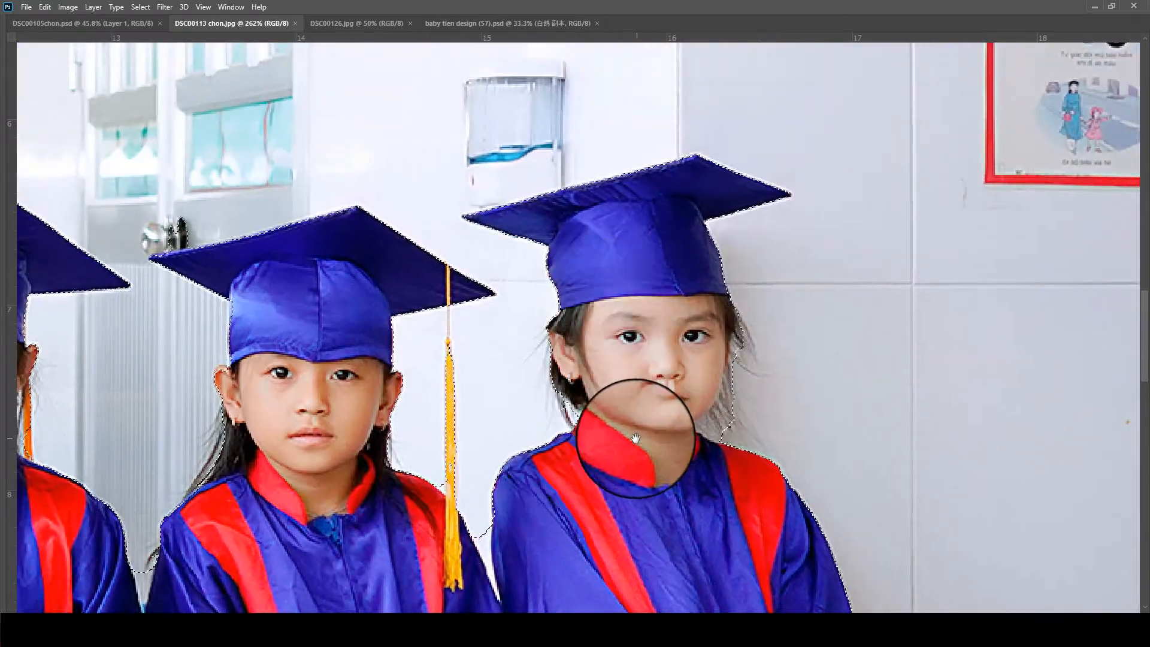
pyautogui.moveTo(658, 483); pyautogui.dragTo(80, 611)
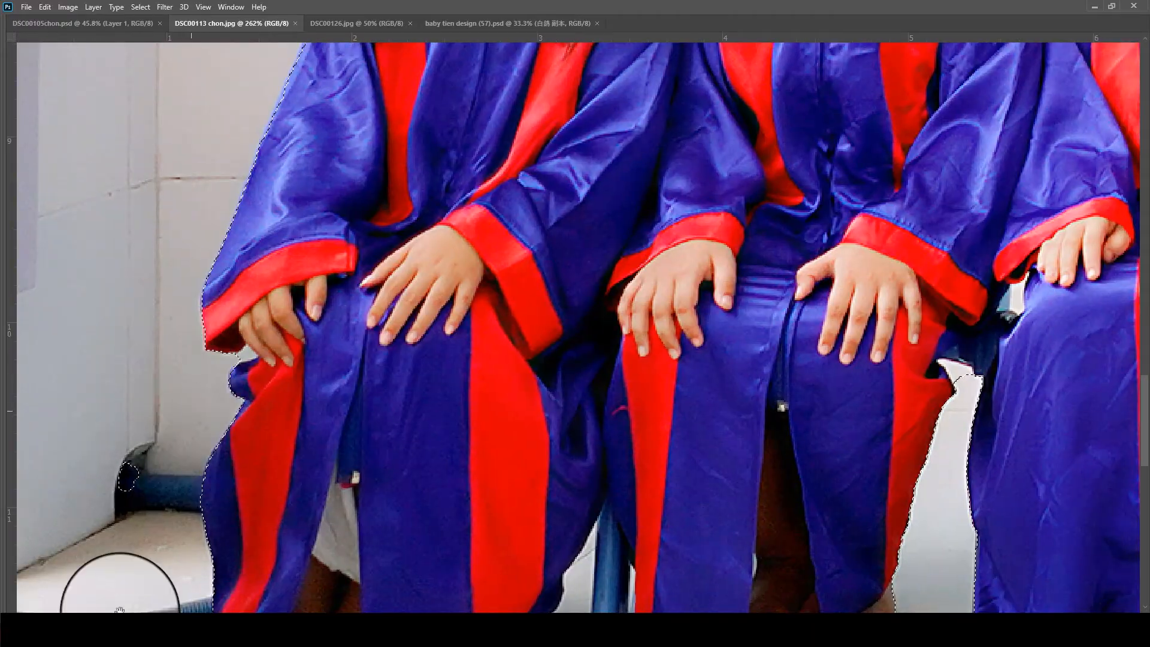
pyautogui.scroll(10, 275, 396)
pyautogui.hotkey('shift', 'F6')
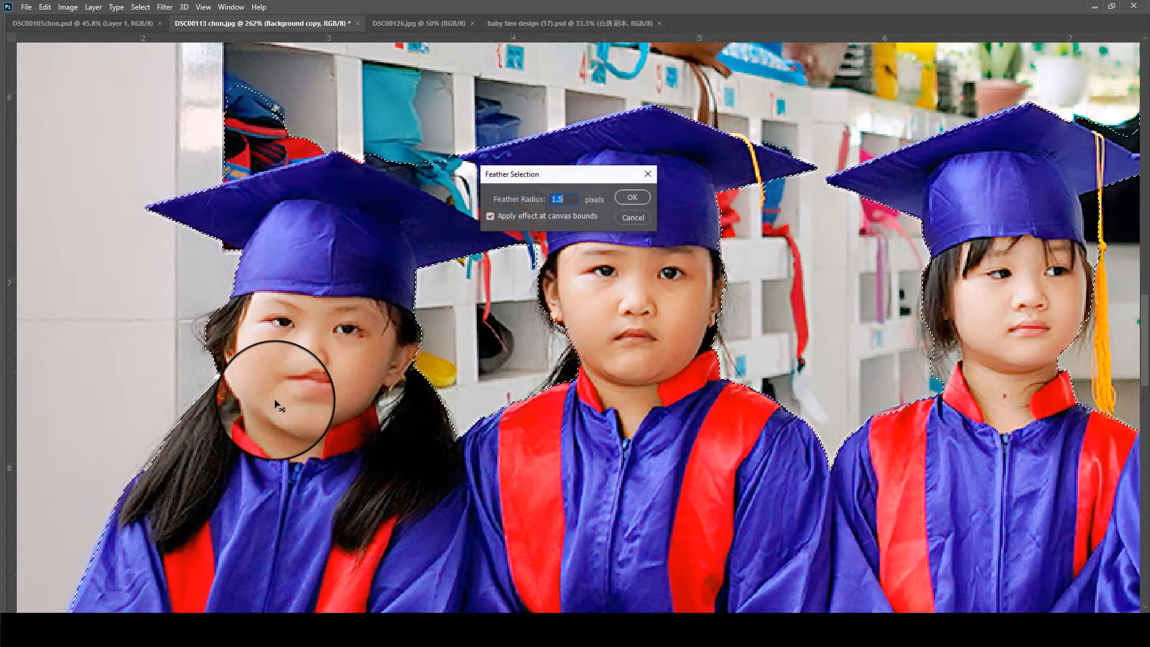
pyautogui.press('Return')
pyautogui.press('Delete')
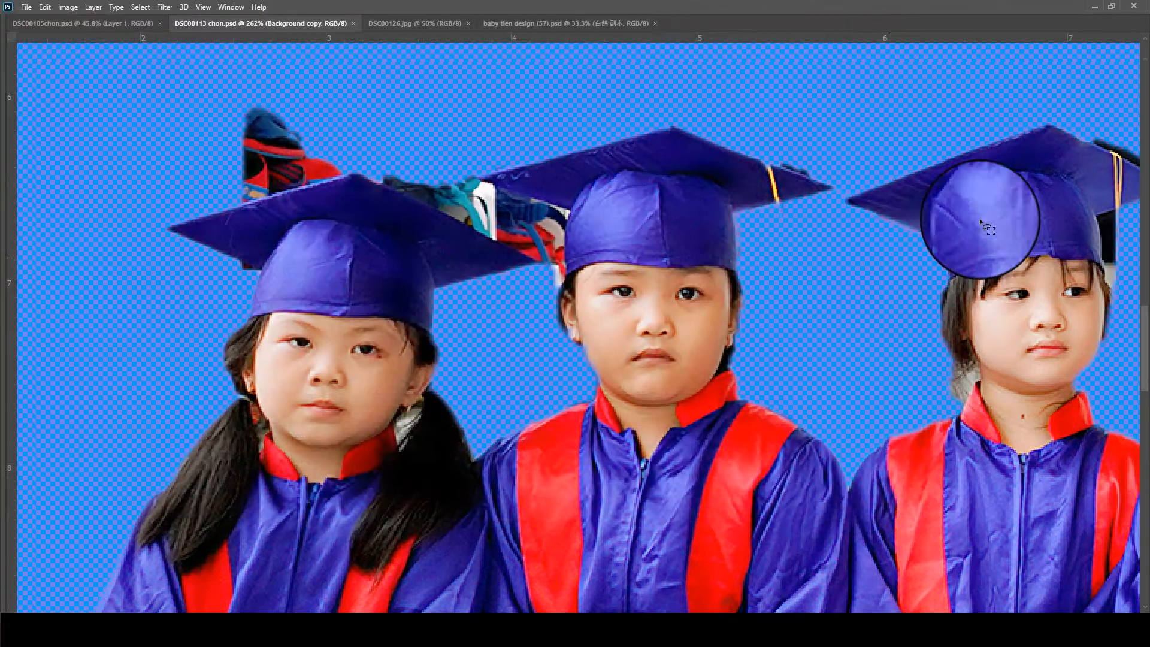
# - Paint back the second child's missing ponytail hair on Background copy with the History Brush, comparing against the original Background layer
pyautogui.click(990, 162)
pyautogui.click(990, 162)
pyautogui.click(990, 163)
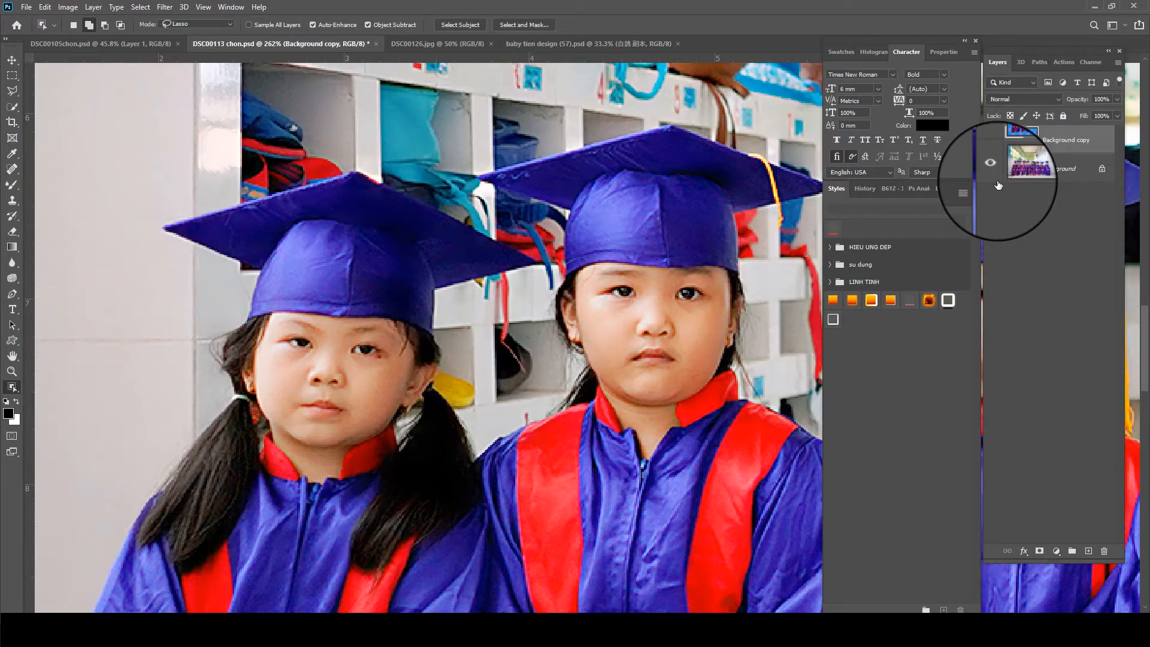
pyautogui.click(992, 166)
pyautogui.scroll(3, 569, 391)
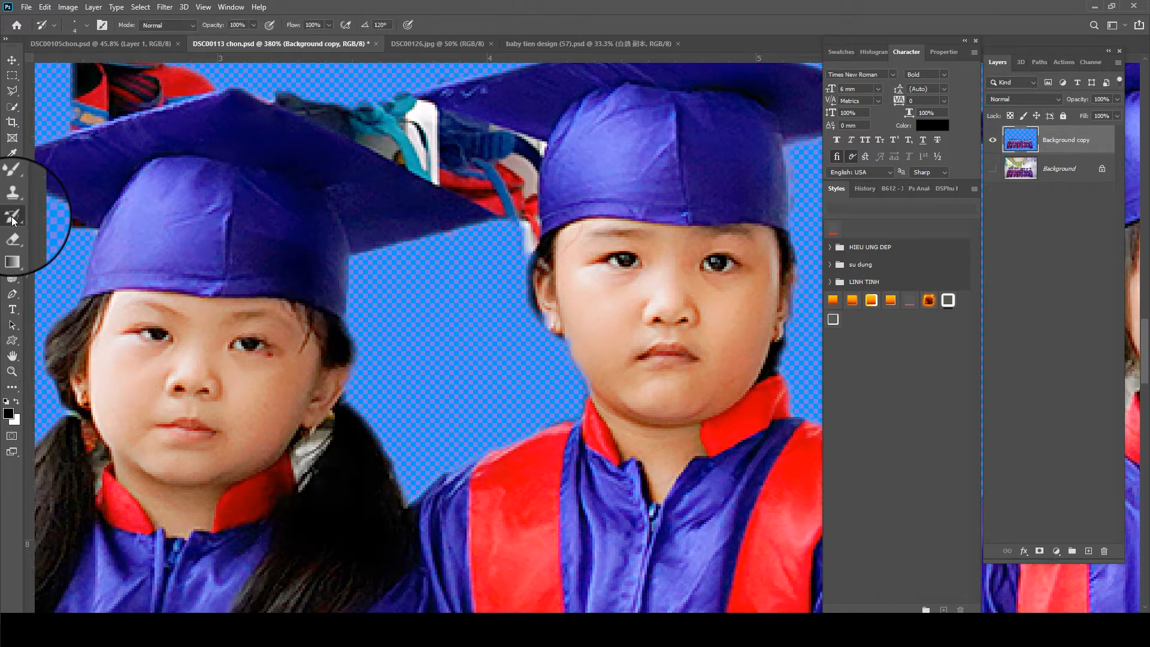
pyautogui.moveTo(595, 377)
pyautogui.mouseDown()
pyautogui.moveTo(562, 421)
pyautogui.moveTo(570, 390)
pyautogui.moveTo(589, 395)
pyautogui.moveTo(576, 413)
pyautogui.moveTo(581, 362)
pyautogui.mouseUp()
pyautogui.press(']')
pyautogui.press(']')
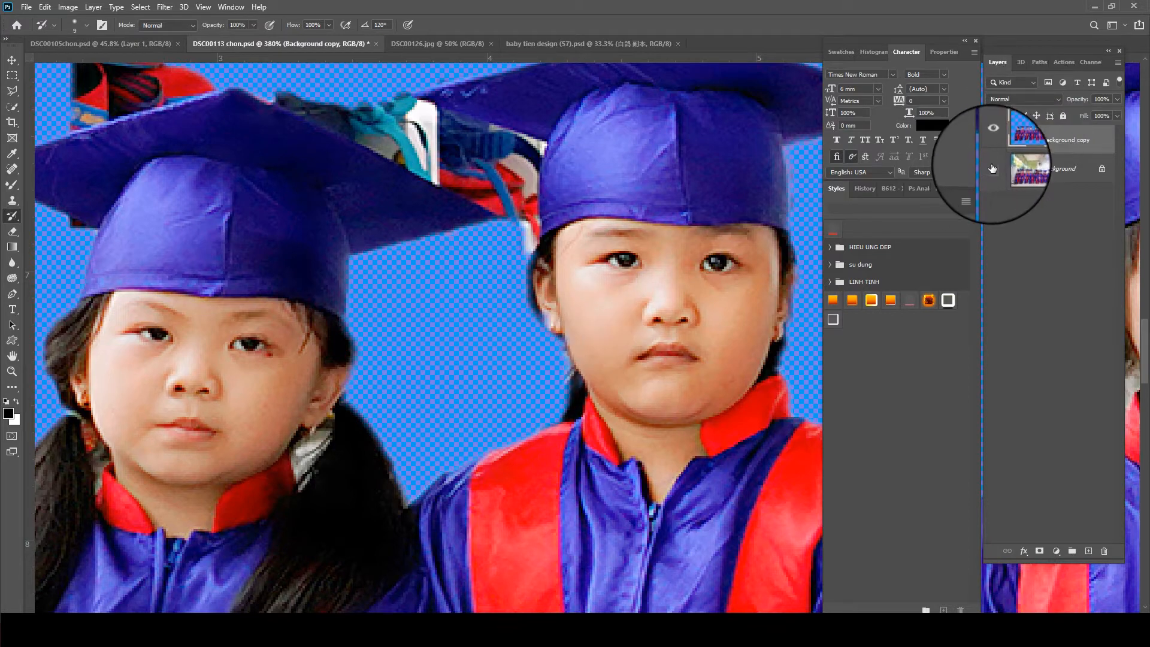
pyautogui.click(993, 168)
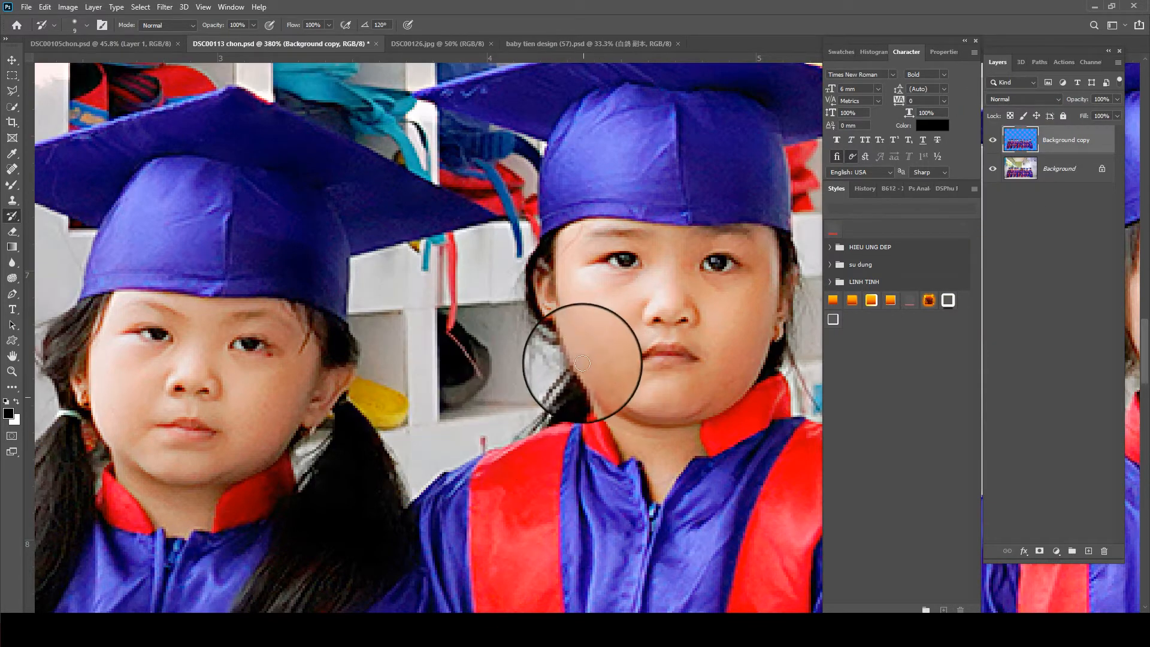
pyautogui.click(993, 140)
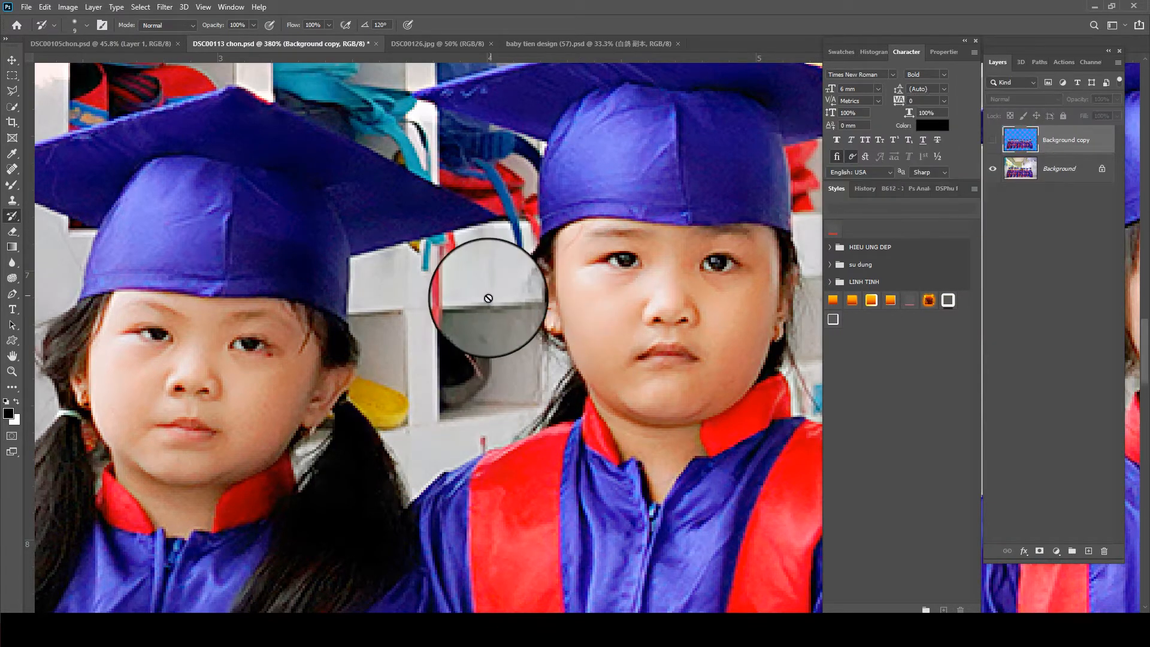
pyautogui.click(992, 170)
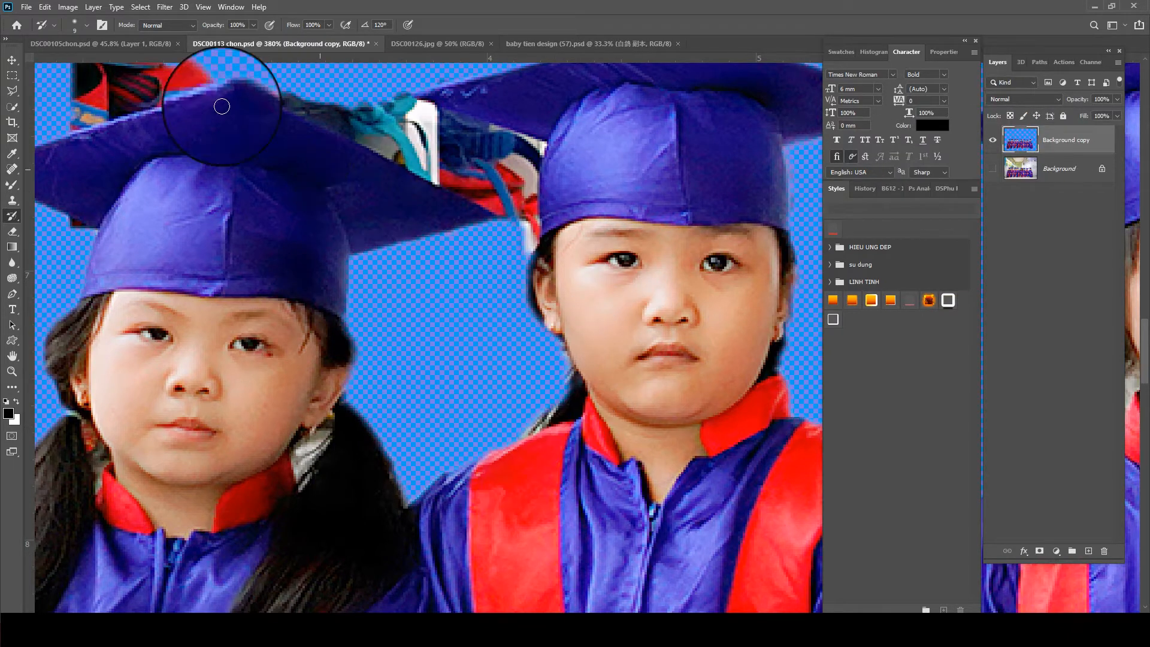
# - Outline and delete the shelf remnants between the first two children's caps and behind the first child's cap with the Polygonal Lasso
pyautogui.press('l')
pyautogui.click(262, 101)
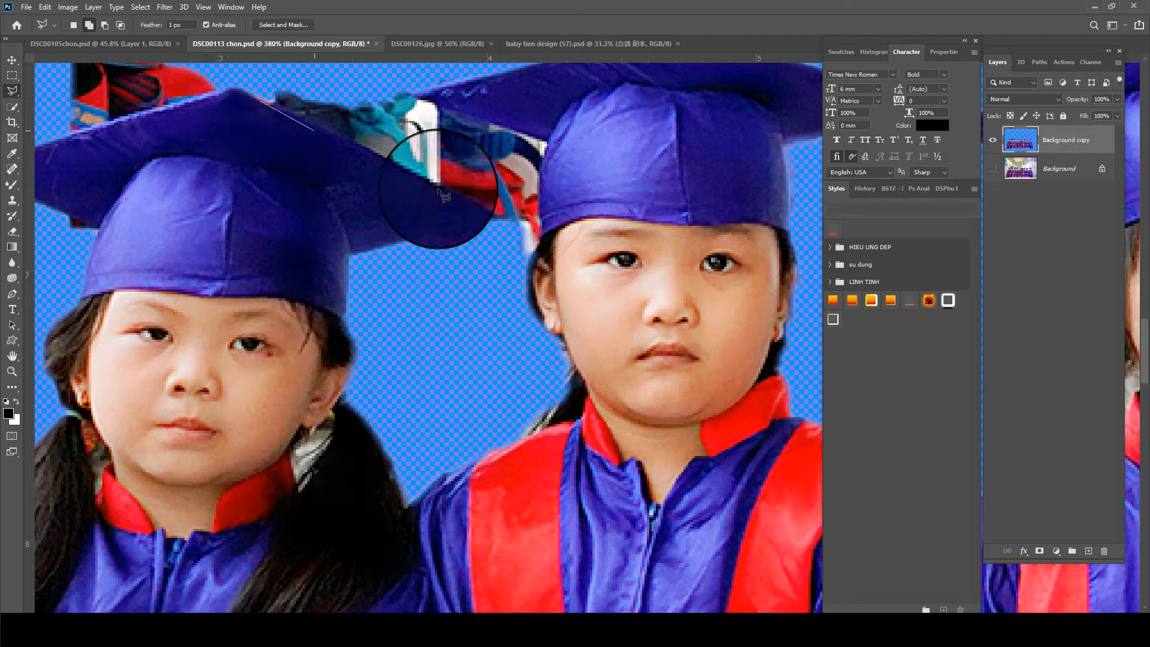
pyautogui.click(510, 224)
pyautogui.click(527, 264)
pyautogui.click(542, 226)
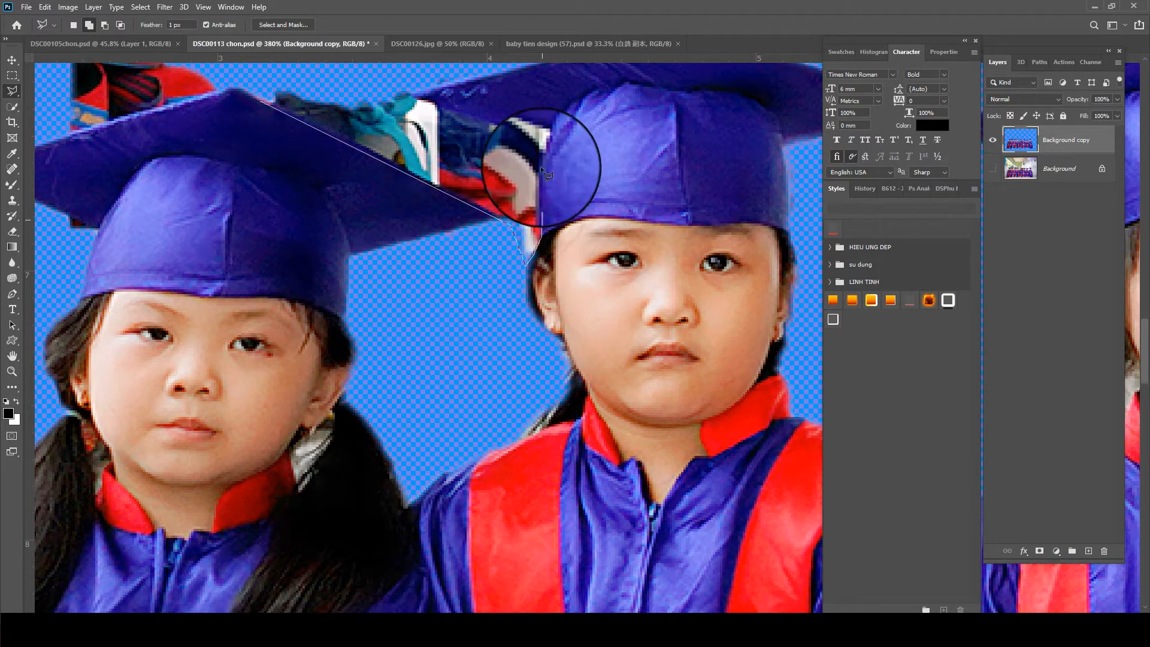
pyautogui.click(546, 138)
pyautogui.click(362, 77)
pyautogui.click(296, 58)
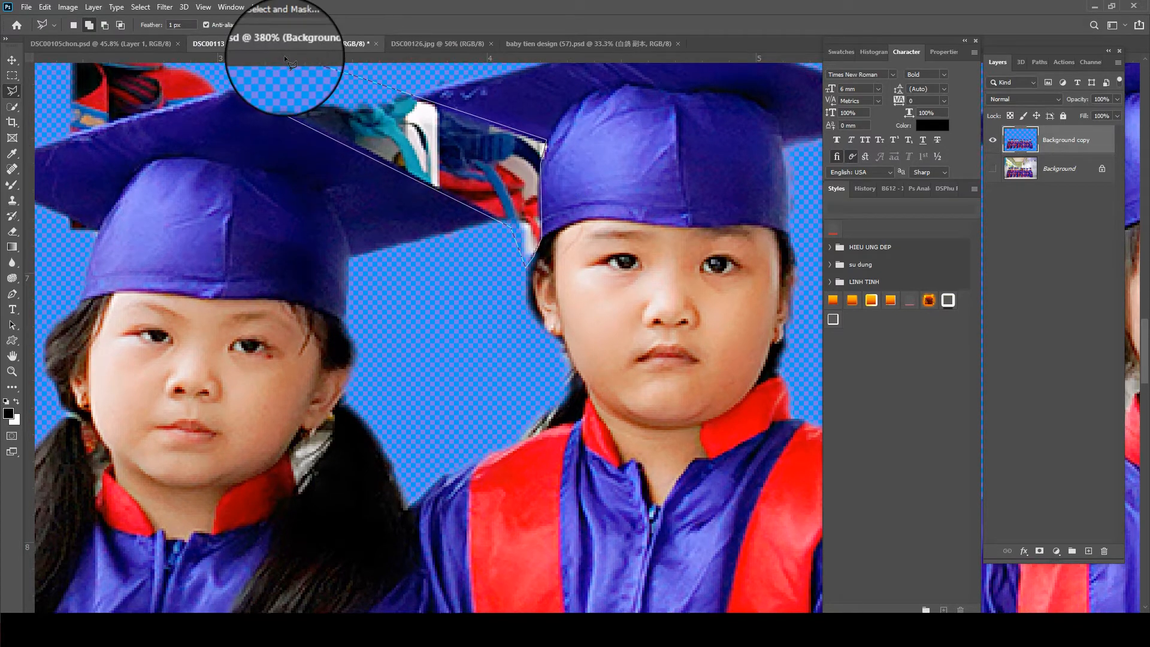
pyautogui.doubleClick(278, 85)
pyautogui.press('Delete')
pyautogui.moveTo(260, 162); pyautogui.dragTo(406, 308)
pyautogui.hotkey('ctrl', 'd')
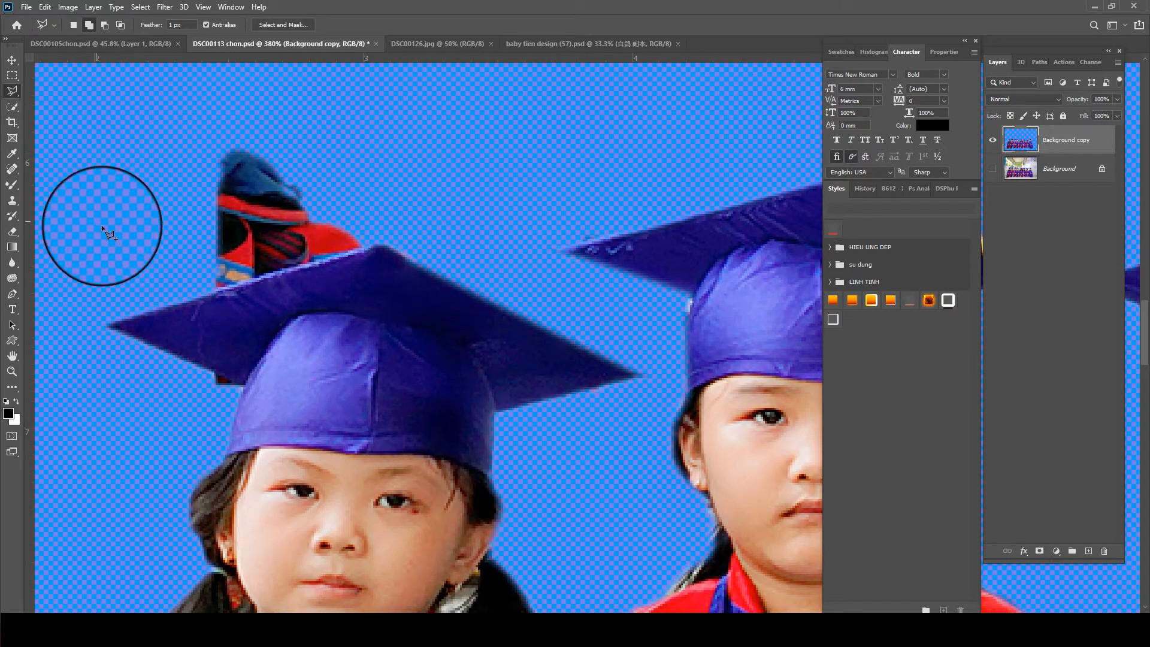
pyautogui.scroll(-5, 102, 218)
pyautogui.scroll(4, 314, 406)
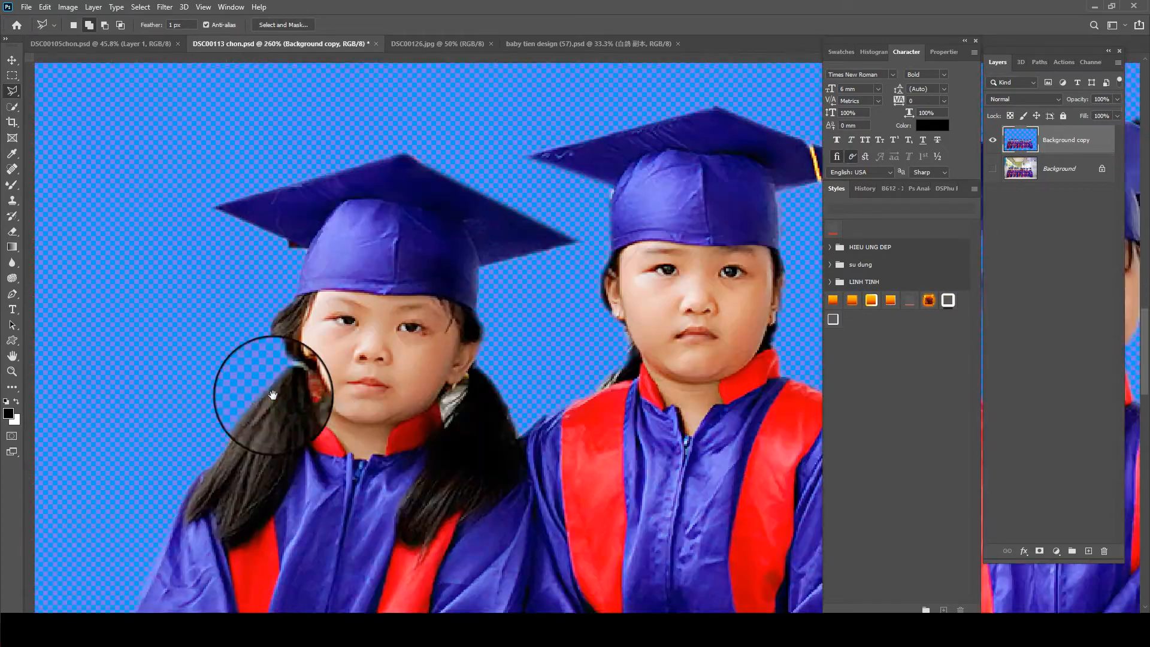
# - Restore the hair beside the second child's ear, toward the third child, using the History Brush at 70% opacity
pyautogui.scroll(-2, 260, 353)
pyautogui.scroll(5, 258, 345)
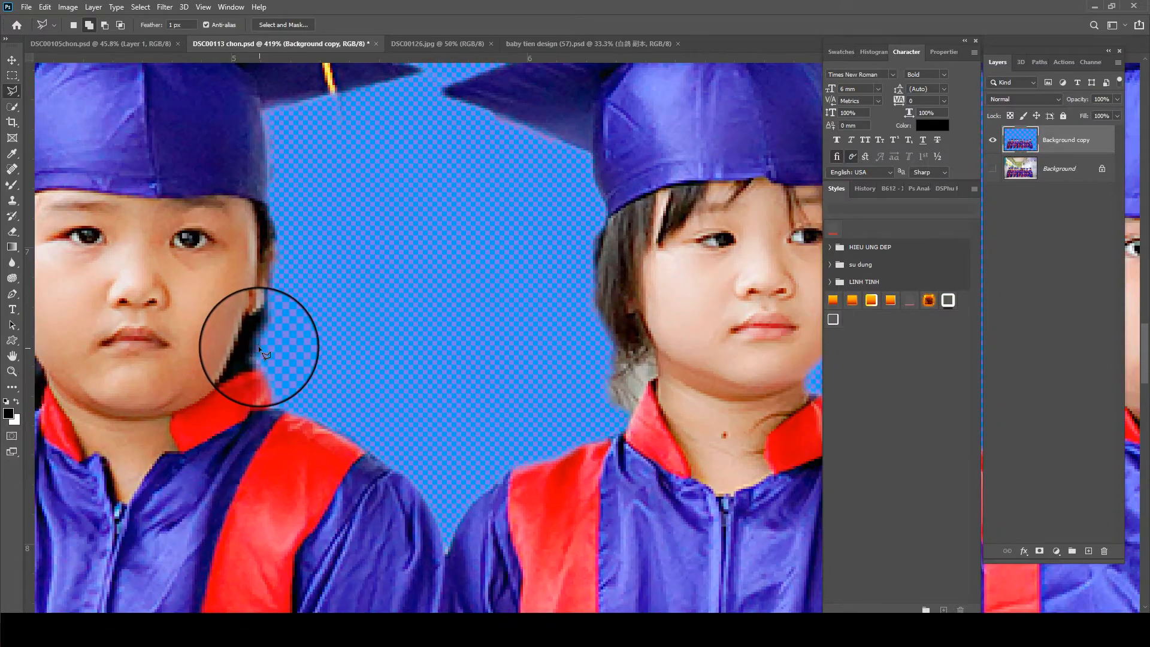
pyautogui.click(12, 218)
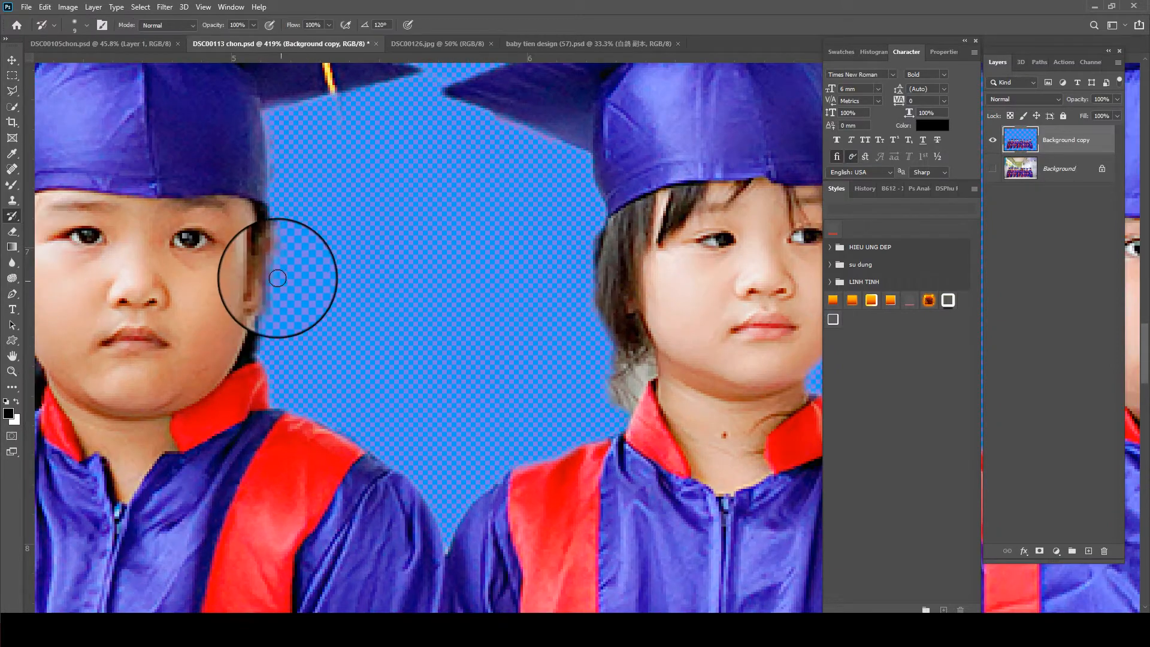
pyautogui.press('7')
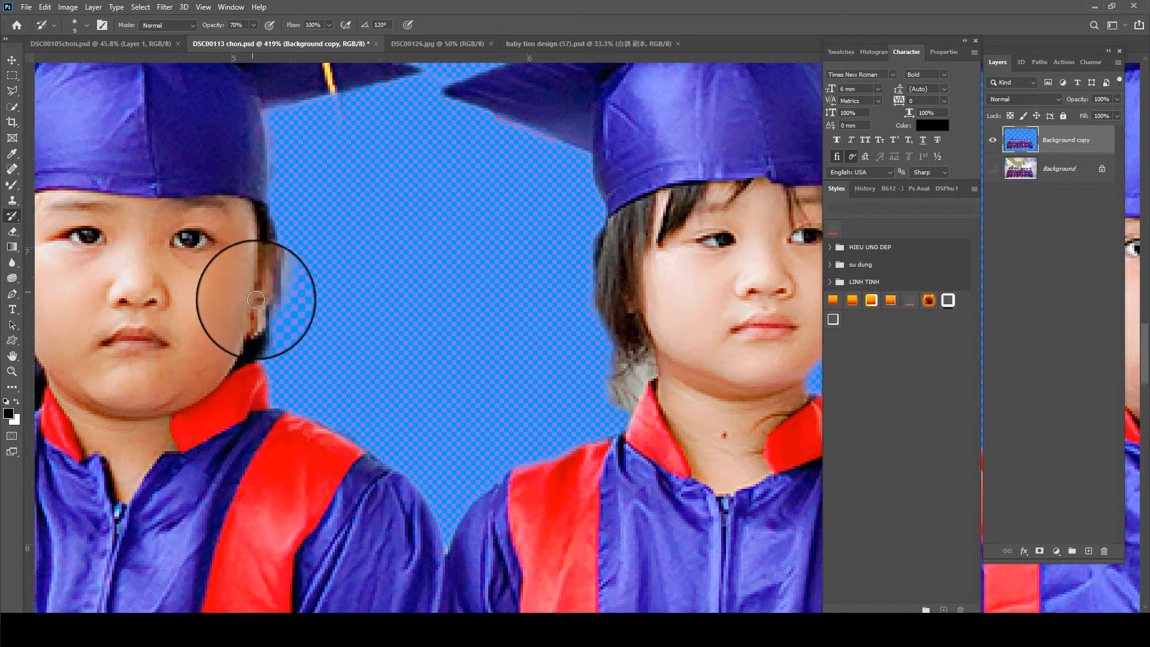
# - Try to restore the third child's hair beside the cheek on the tassel side with the History Brush, and undo the stroke
pyautogui.hscroll(5, 282, 300)
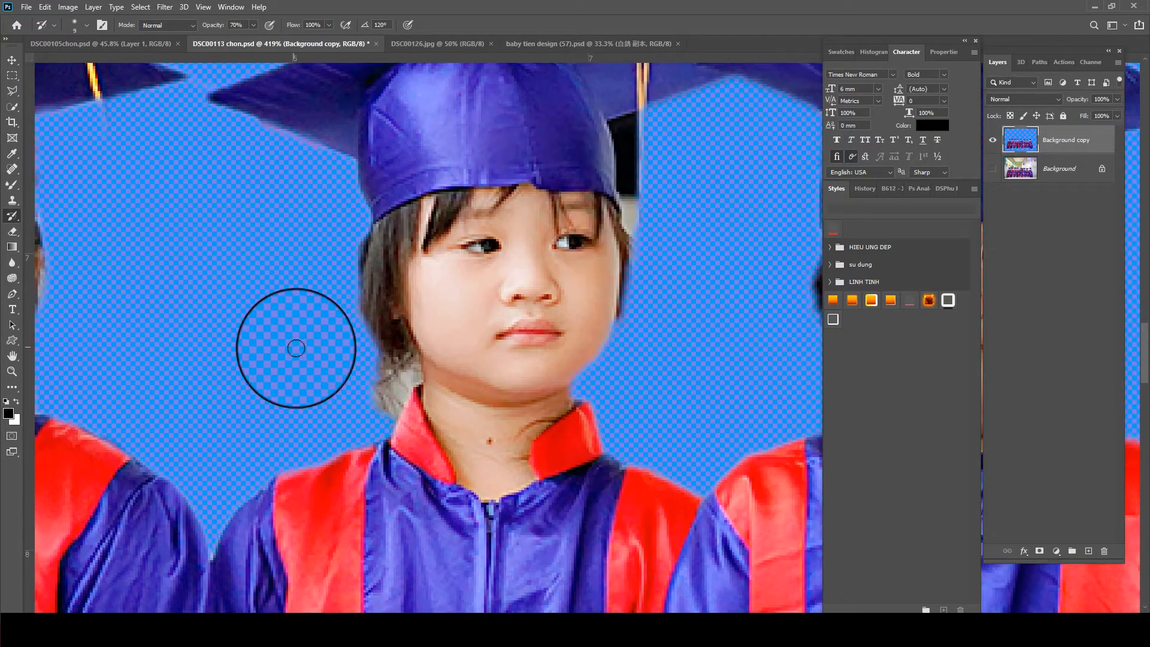
pyautogui.moveTo(620, 312); pyautogui.dragTo(596, 357)
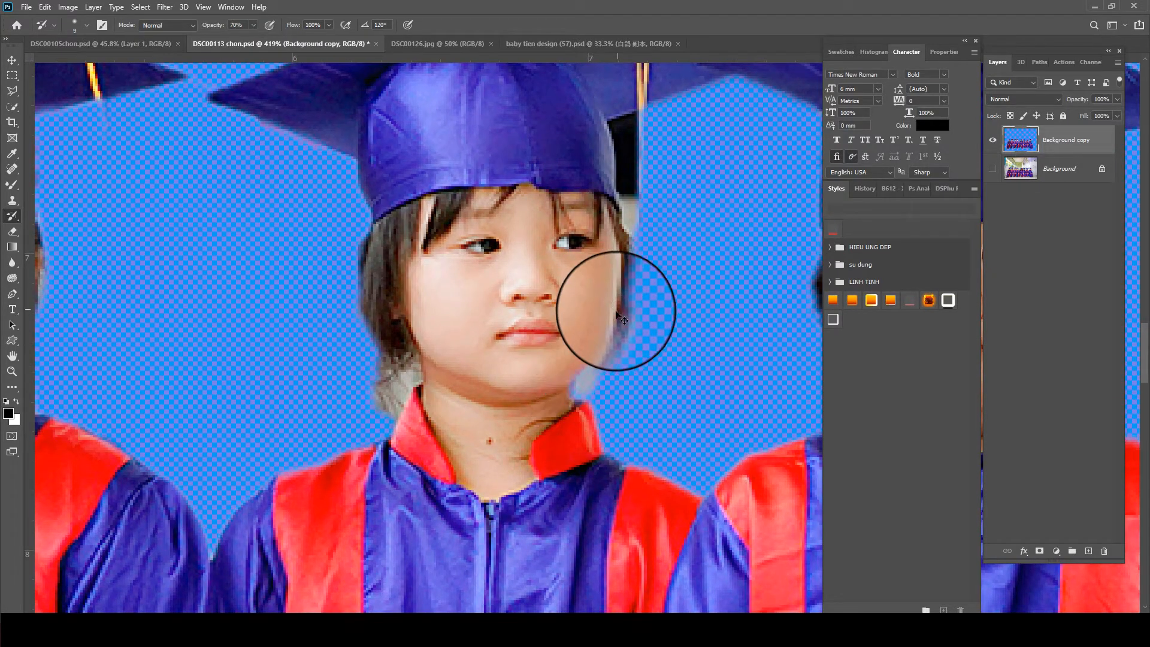
pyautogui.hotkey('ctrl', 'z')
# - Erase the grey background remnants around both sides of the third child's hair, checking the edges against the original Background layer
pyautogui.press('e')
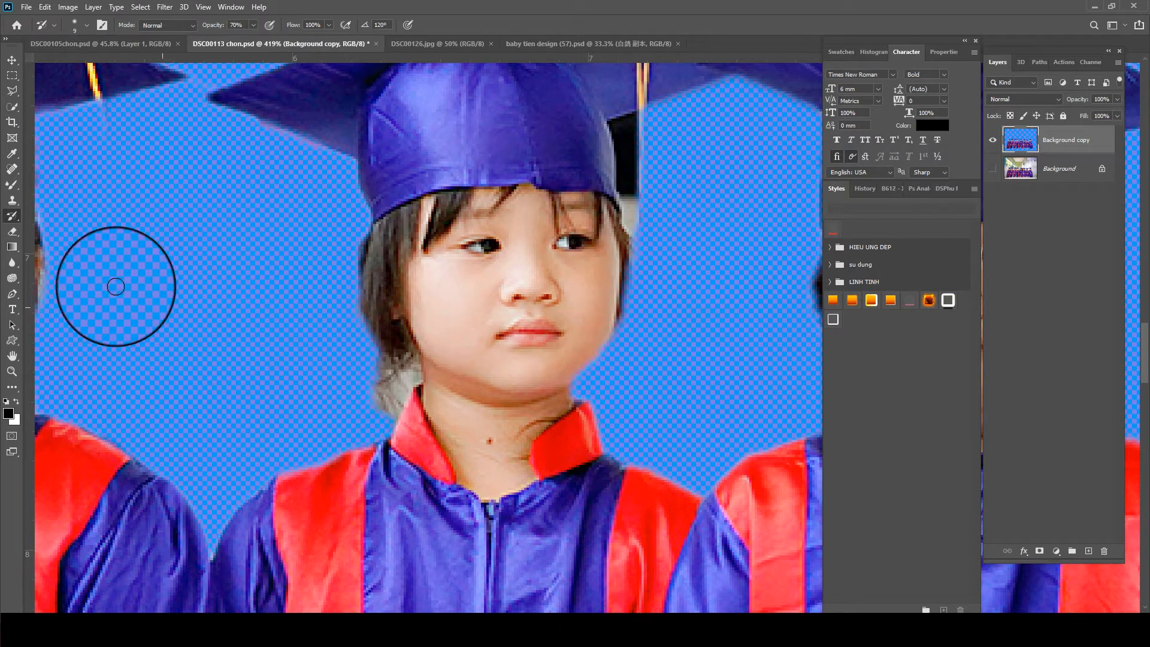
pyautogui.moveTo(353, 225)
pyautogui.mouseDown()
pyautogui.moveTo(360, 337)
pyautogui.moveTo(381, 386)
pyautogui.mouseUp()
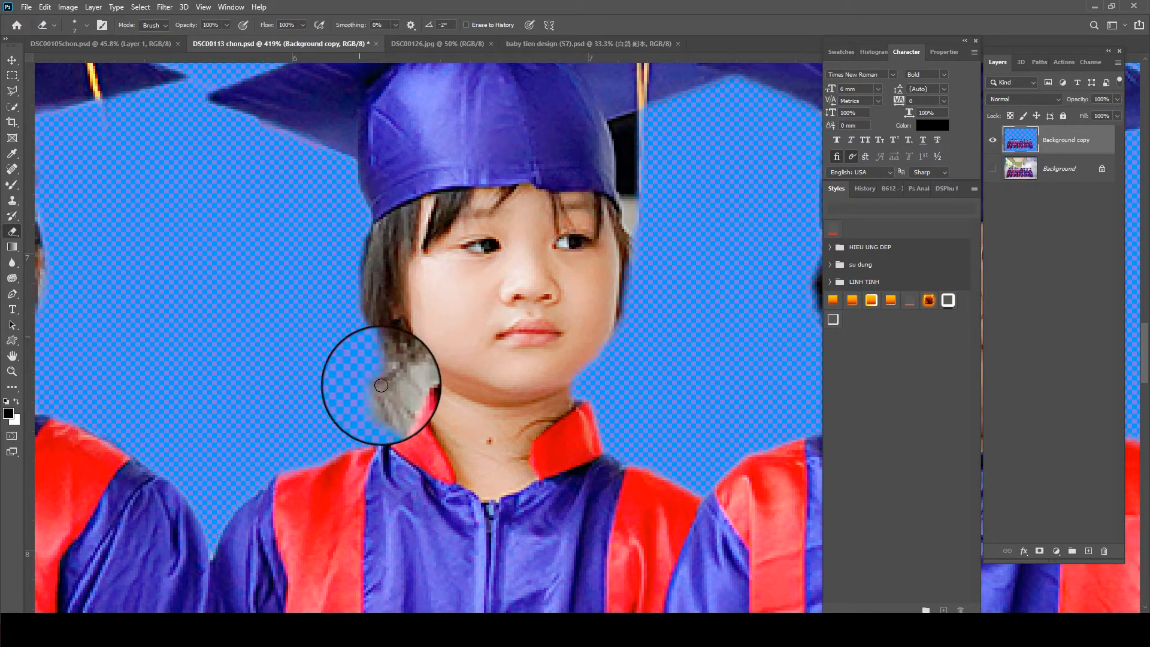
pyautogui.click(993, 168)
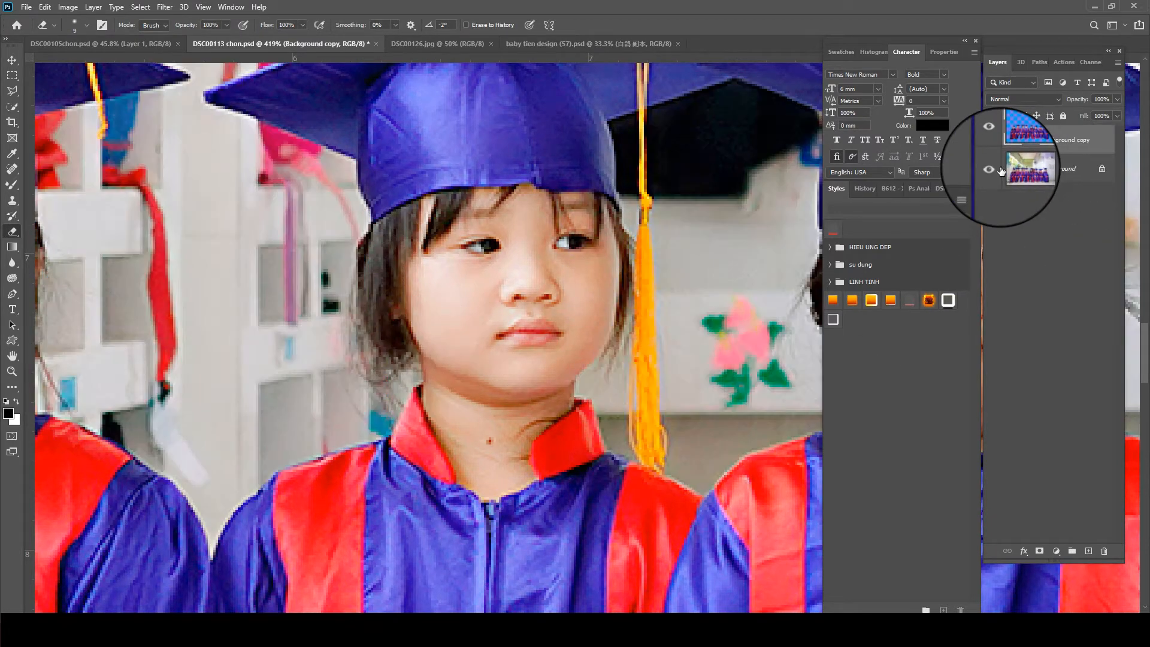
pyautogui.moveTo(423, 379)
pyautogui.mouseDown()
pyautogui.moveTo(387, 416)
pyautogui.moveTo(391, 376)
pyautogui.mouseUp()
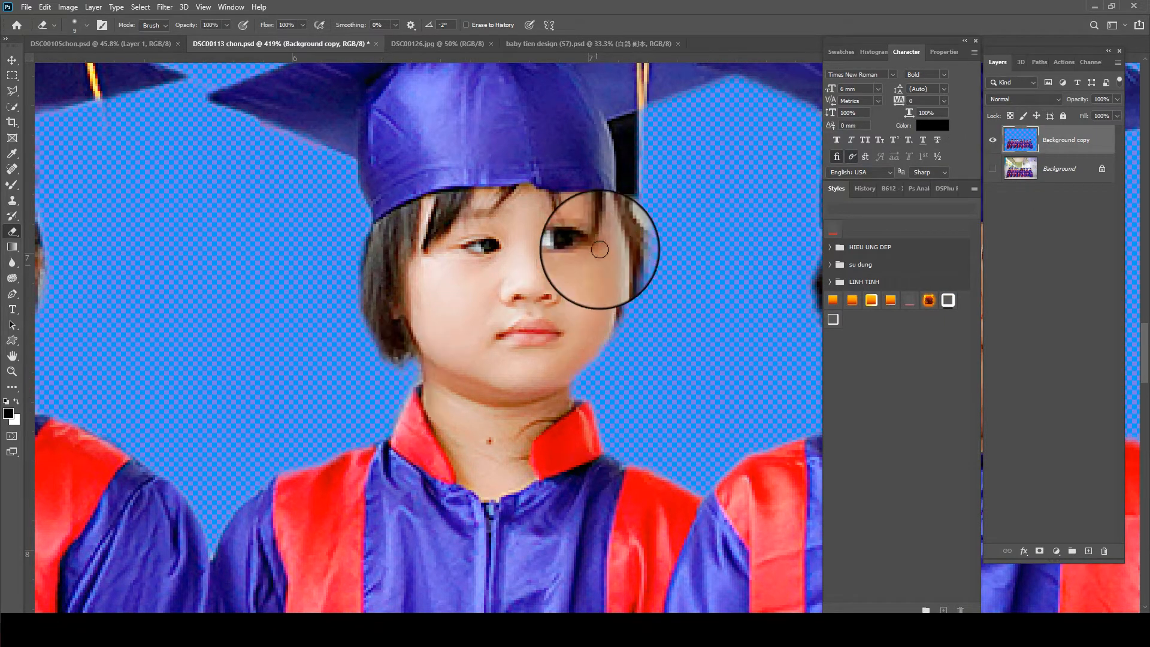
pyautogui.moveTo(644, 231); pyautogui.dragTo(637, 216)
# - Paint back the third child's yellow tassel along its full length with a smaller History Brush, raising its opacity to 80%
pyautogui.moveTo(605, 281); pyautogui.dragTo(391, 414)
pyautogui.click(995, 167)
pyautogui.moveTo(393, 349); pyautogui.dragTo(416, 294)
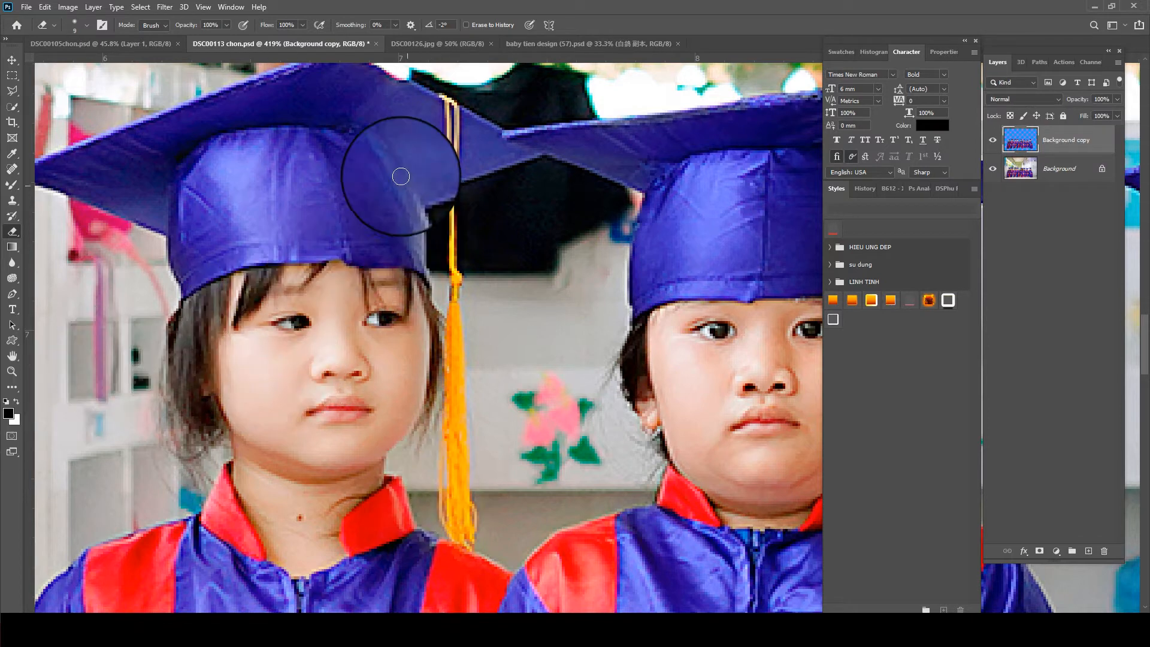
pyautogui.click(13, 217)
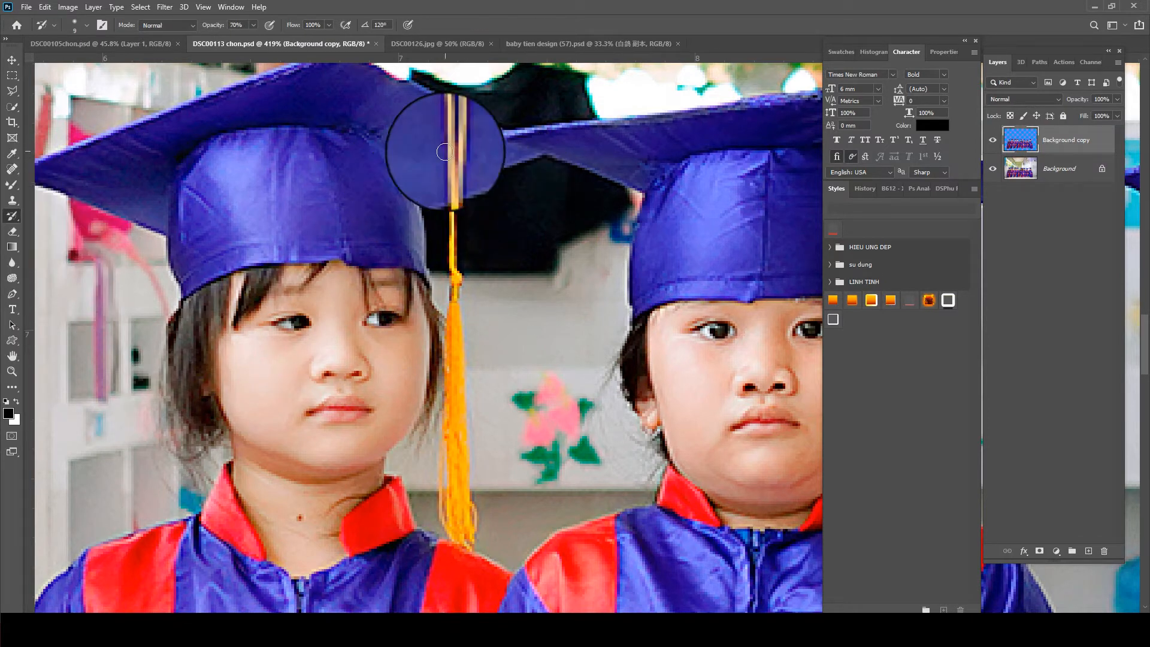
pyautogui.press('[')
pyautogui.press('[')
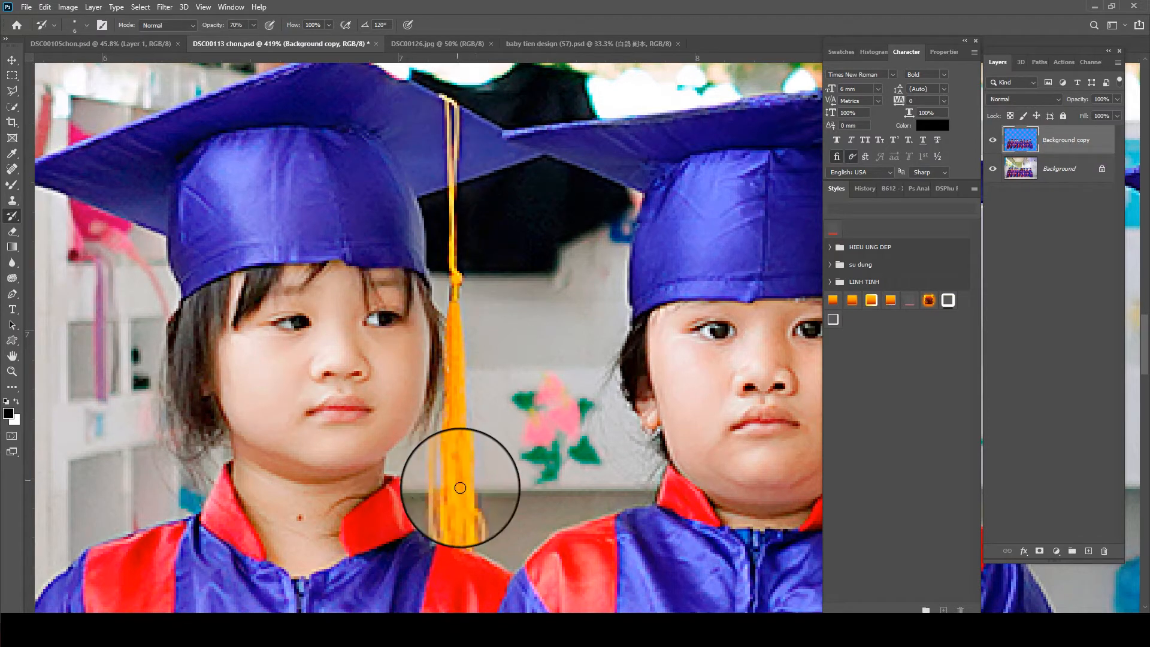
pyautogui.click(994, 175)
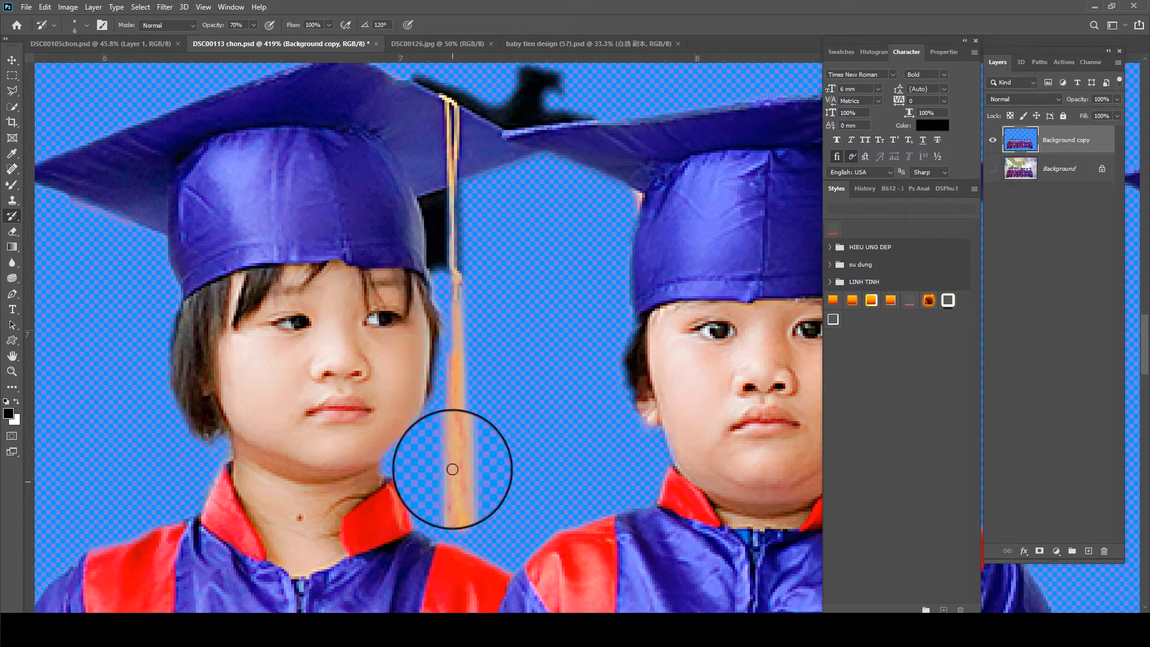
pyautogui.moveTo(461, 451)
pyautogui.mouseDown()
pyautogui.moveTo(460, 506)
pyautogui.moveTo(454, 286)
pyautogui.moveTo(463, 457)
pyautogui.mouseUp()
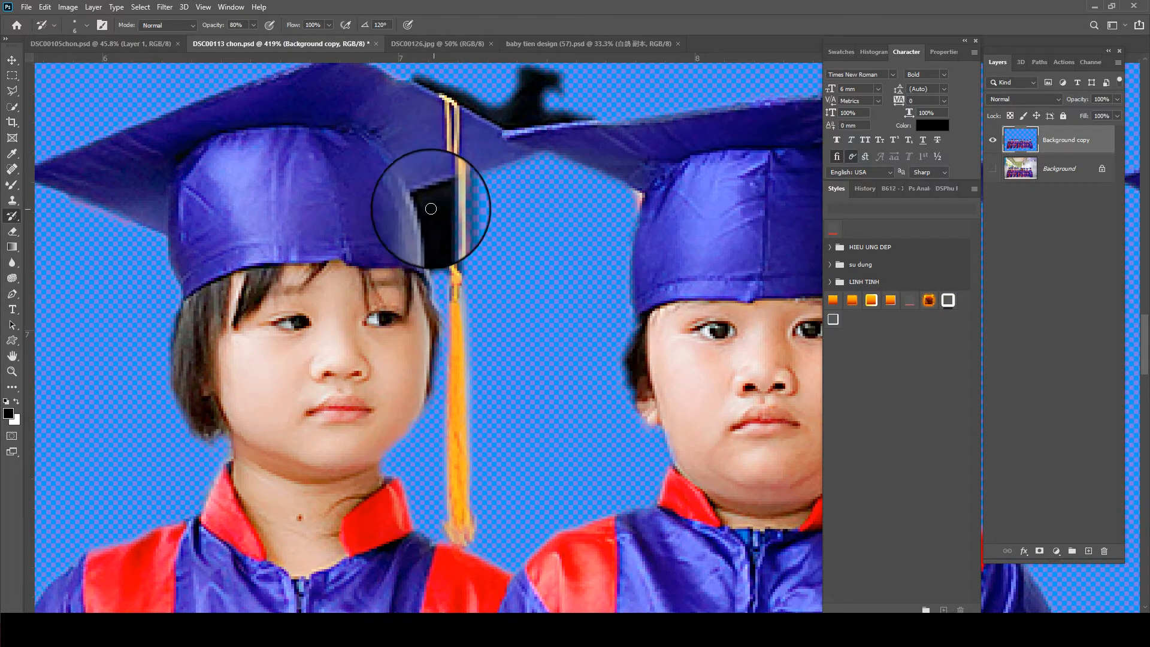
# - Delete the black background remnants beside the third child's tassel and above the adjoining caps using Magic Wand selections, feathering the last one
pyautogui.press('w')
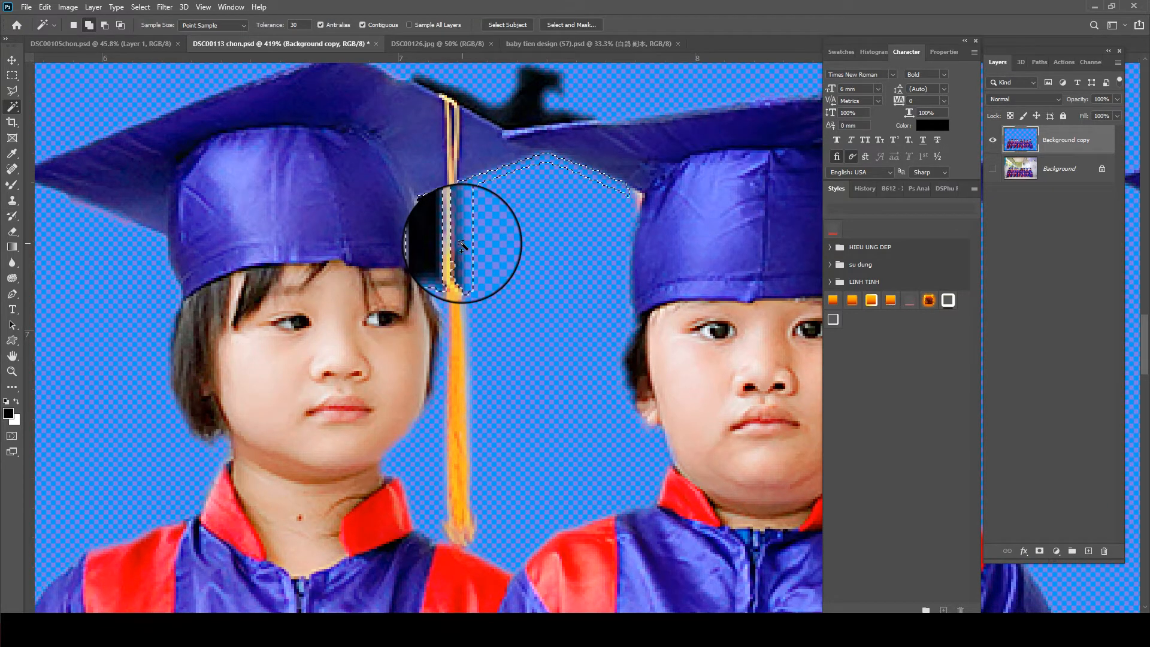
pyautogui.hotkey('ctrl', 'd')
pyautogui.moveTo(665, 279); pyautogui.dragTo(416, 511)
pyautogui.click(272, 342)
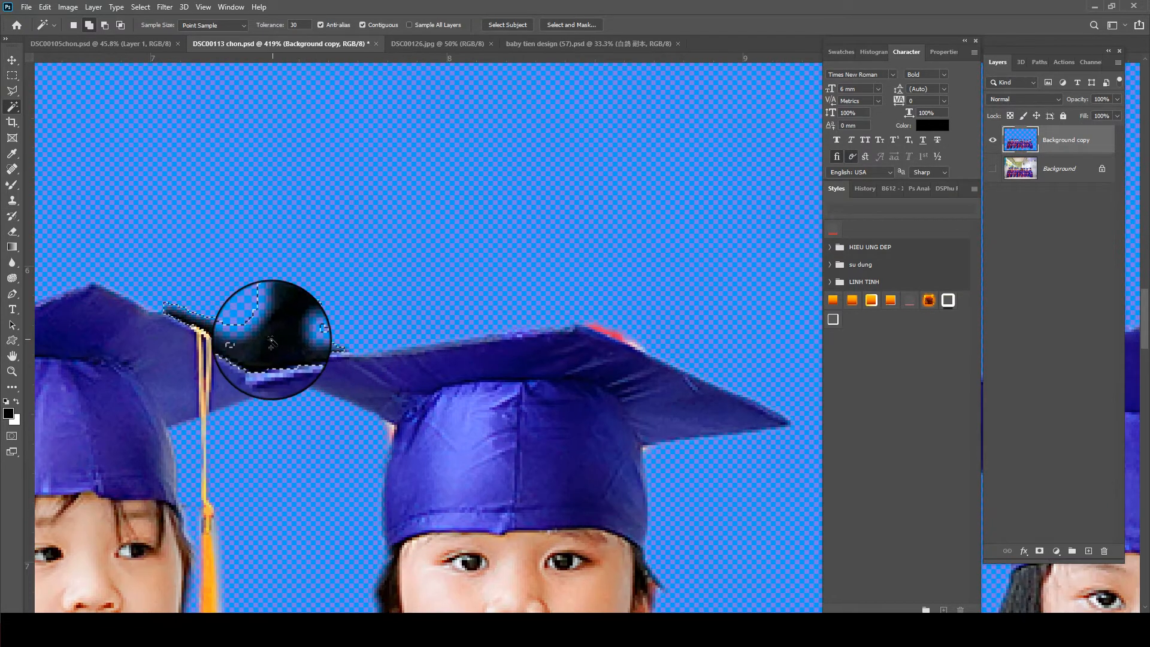
pyautogui.hotkey('shift', 'F6')
pyautogui.press('Return')
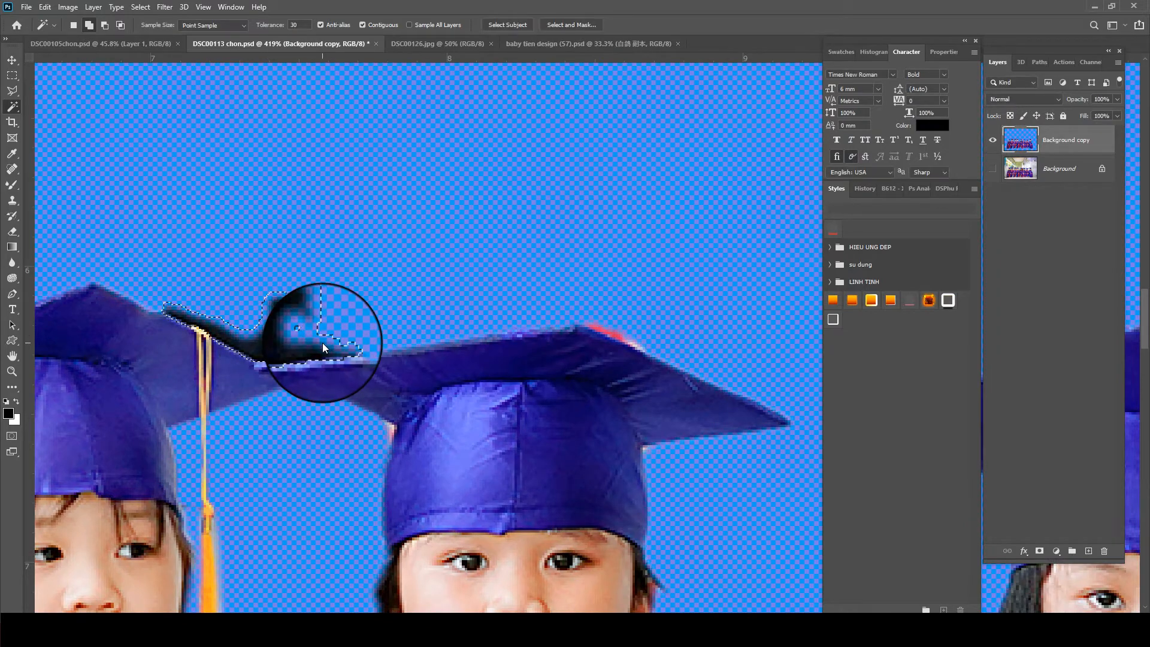
pyautogui.press('Delete')
# - Check the fourth child's hair edges against the original Background layer, and retouch the edge beside the ear with the History Brush
pyautogui.moveTo(668, 398); pyautogui.dragTo(694, 305)
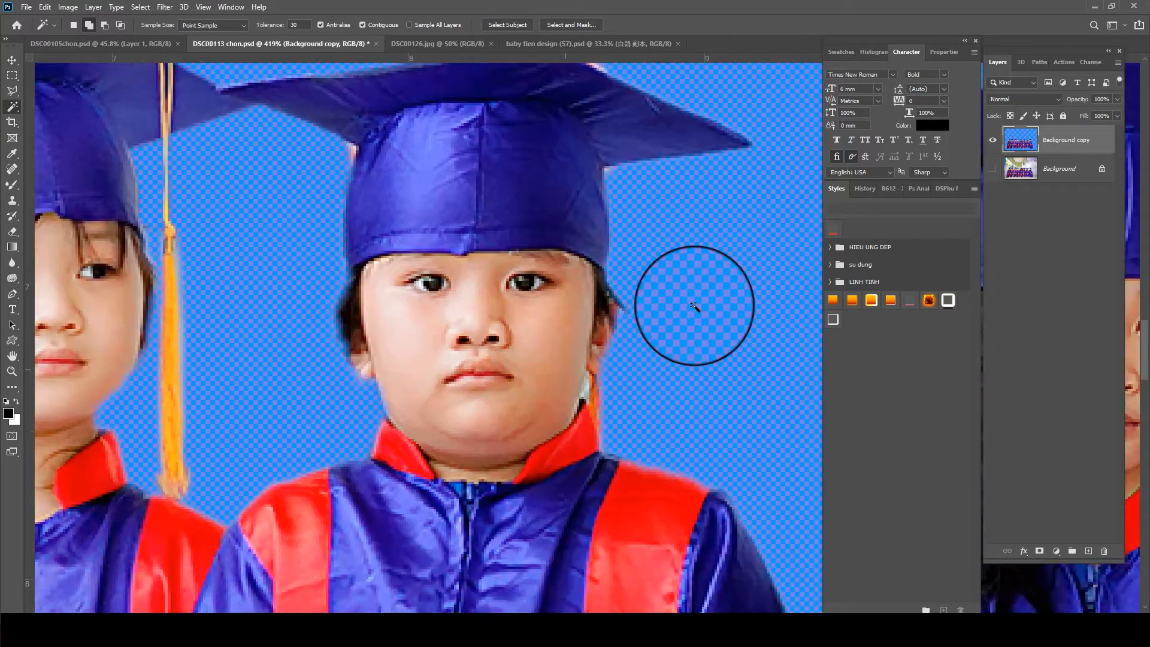
pyautogui.click(993, 170)
pyautogui.click(993, 170)
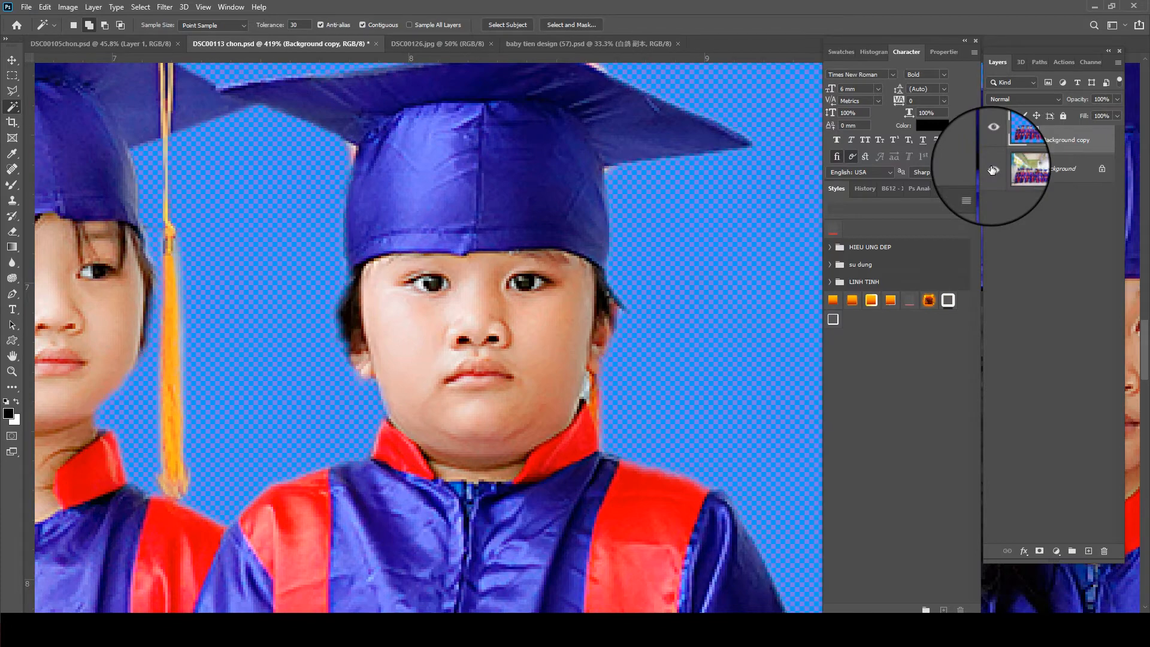
pyautogui.click(993, 170)
pyautogui.click(993, 170)
pyautogui.click(993, 170)
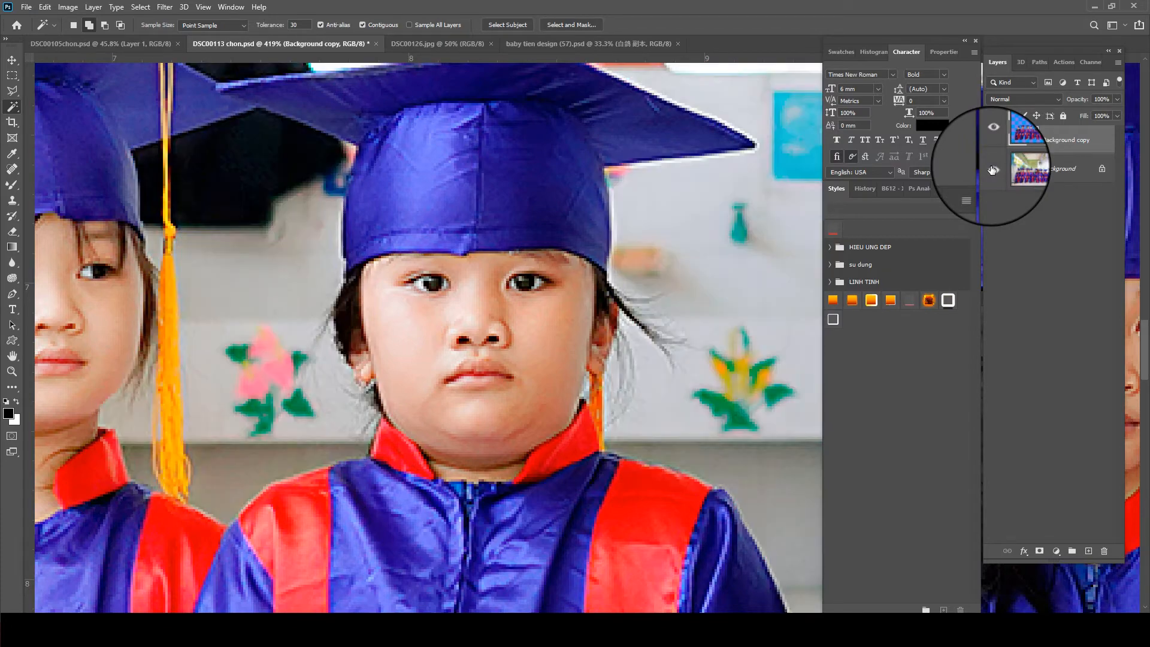
pyautogui.click(993, 170)
pyautogui.scroll(-1, 539, 295)
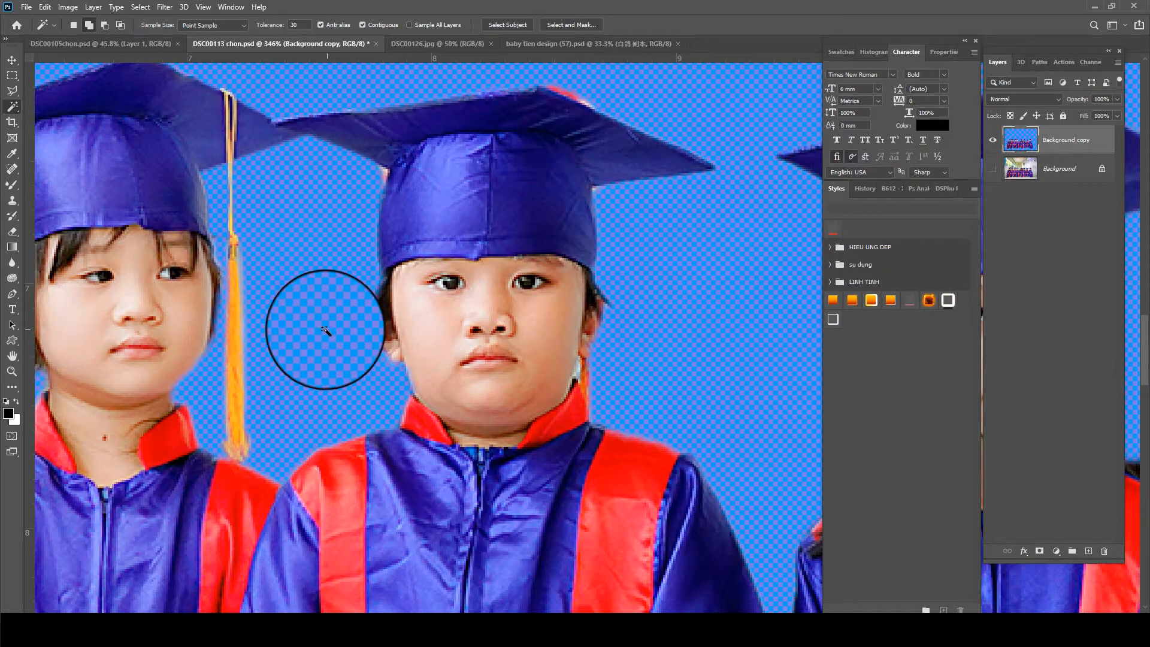
pyautogui.click(12, 216)
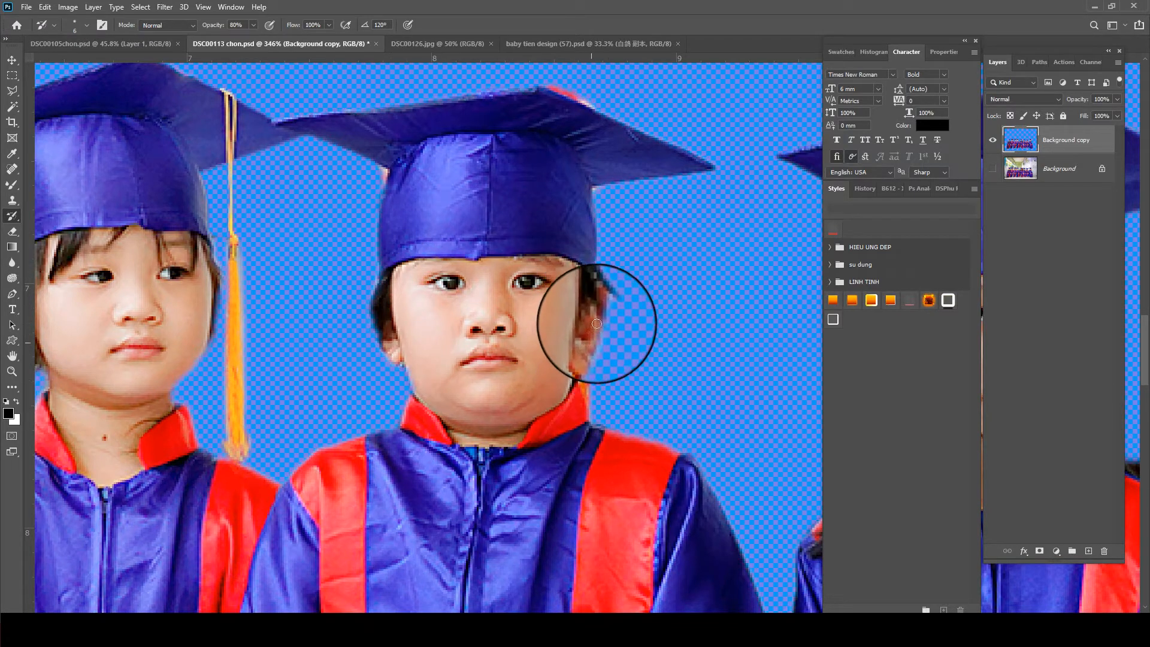
# - Outline the red remnant along the peak of the fourth child's cap with the Polygonal Lasso, and delete it
pyautogui.moveTo(542, 107)
pyautogui.mouseDown()
pyautogui.moveTo(449, 203)
pyautogui.moveTo(532, 231)
pyautogui.mouseUp()
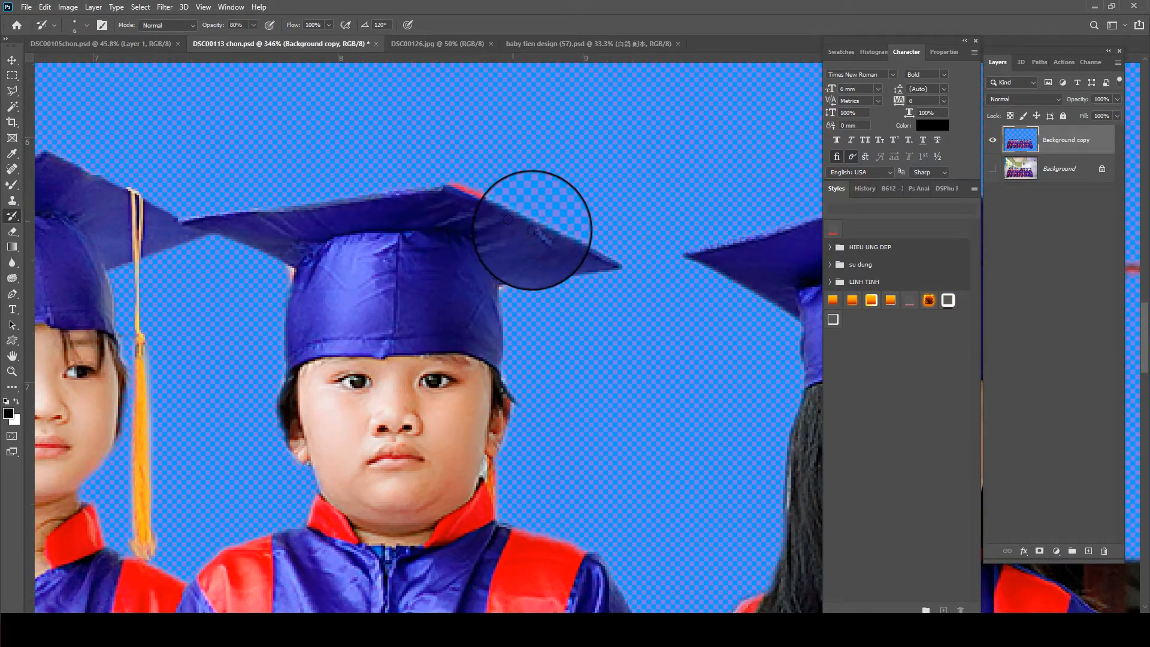
pyautogui.moveTo(668, 280)
pyautogui.mouseDown()
pyautogui.moveTo(299, 163)
pyautogui.moveTo(361, 231)
pyautogui.mouseUp()
pyautogui.press('l')
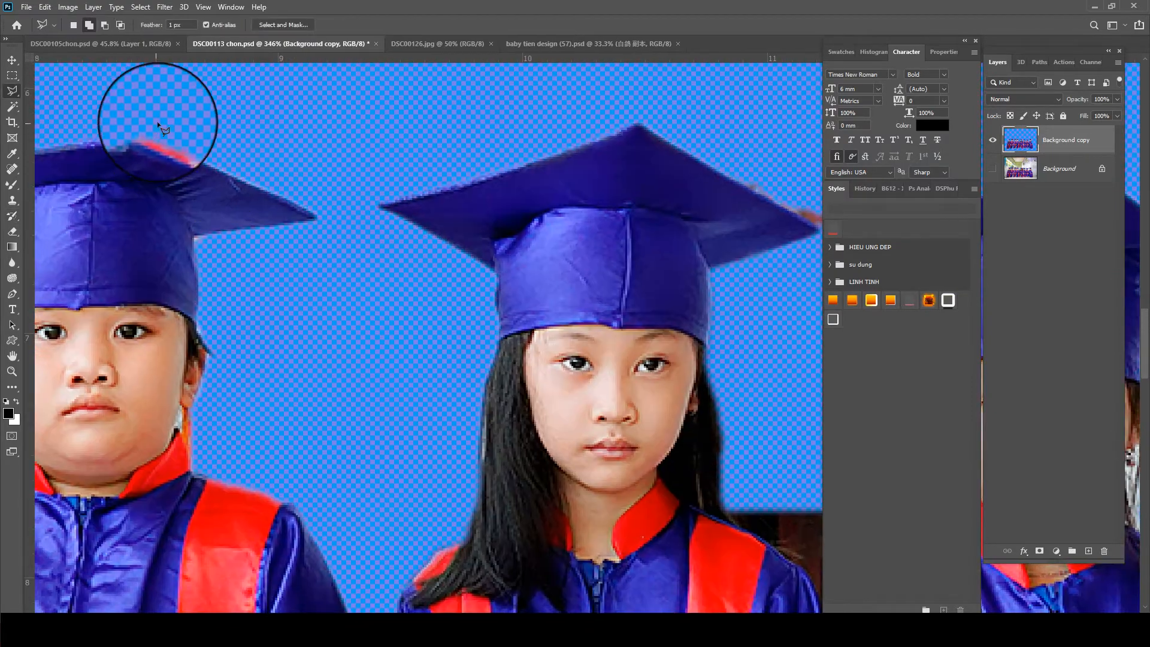
pyautogui.click(126, 131)
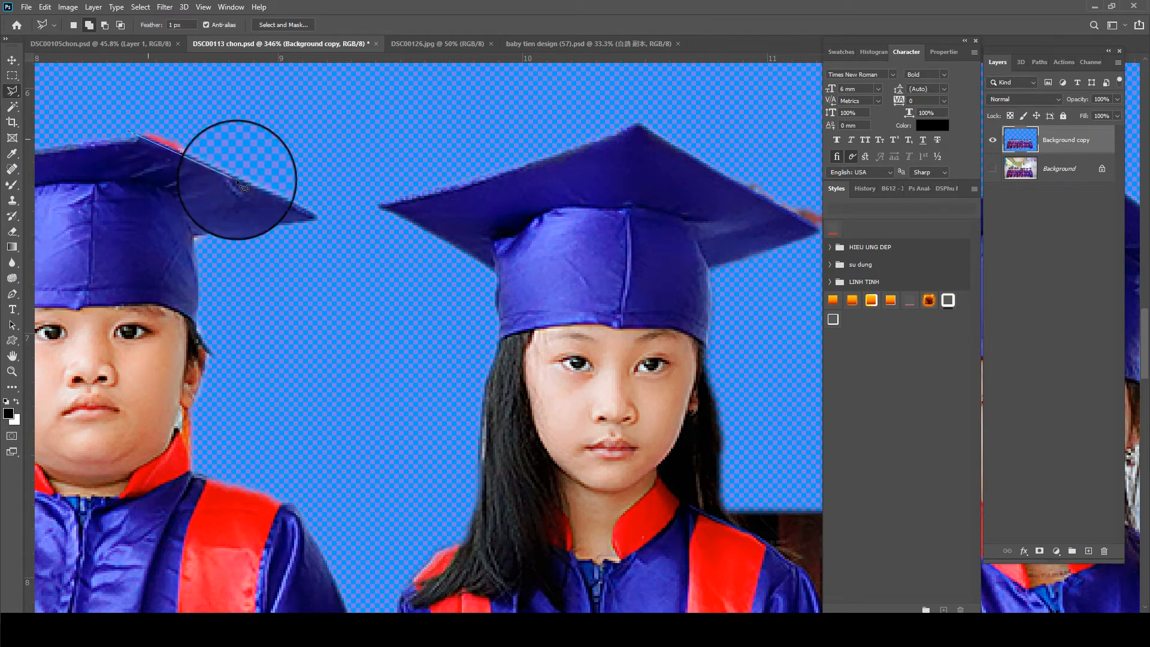
pyautogui.click(242, 180)
pyautogui.doubleClick(58, 61)
pyautogui.press('Delete')
pyautogui.hotkey('ctrl', 'd')
# - Outline the dark background patch between the fifth and sixth children's shoulders with the Polygonal Lasso, and delete it
pyautogui.scroll(-3, 213, 132)
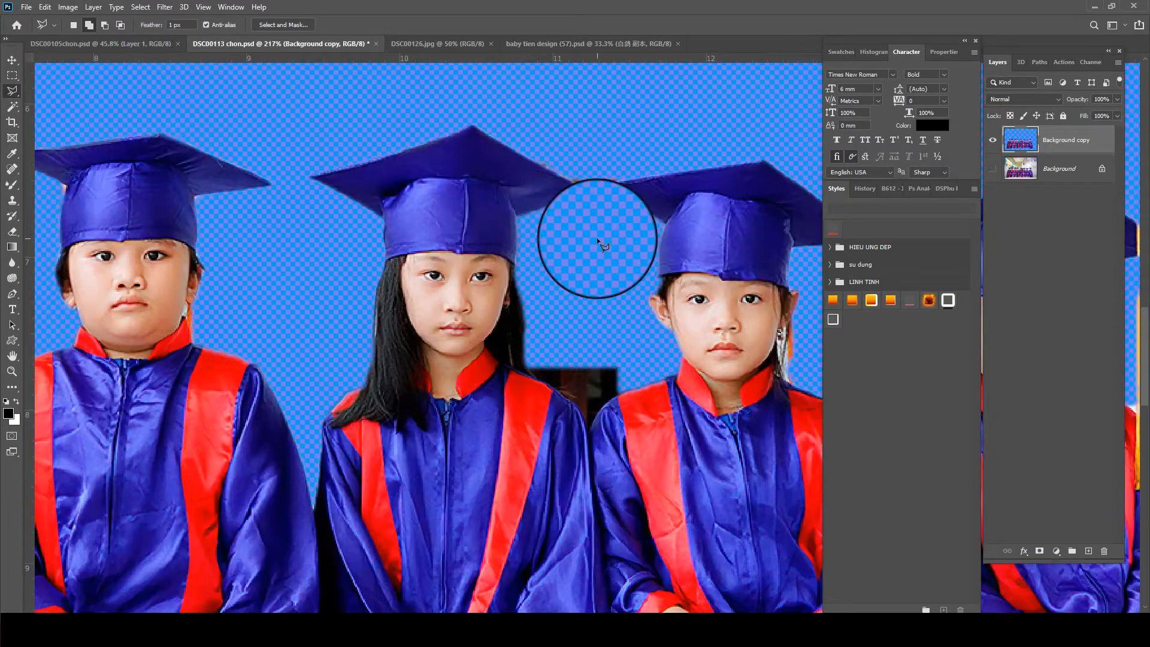
pyautogui.moveTo(602, 367); pyautogui.dragTo(537, 306)
pyautogui.scroll(2, 538, 307)
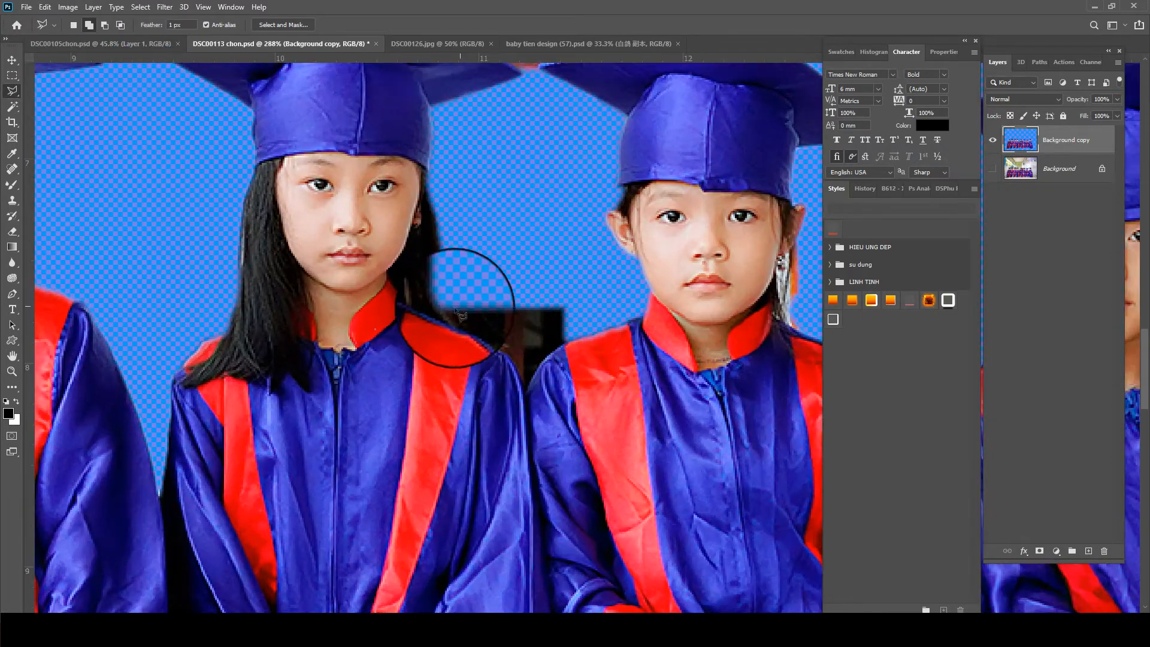
pyautogui.click(490, 339)
pyautogui.click(517, 404)
pyautogui.click(593, 324)
pyautogui.click(615, 273)
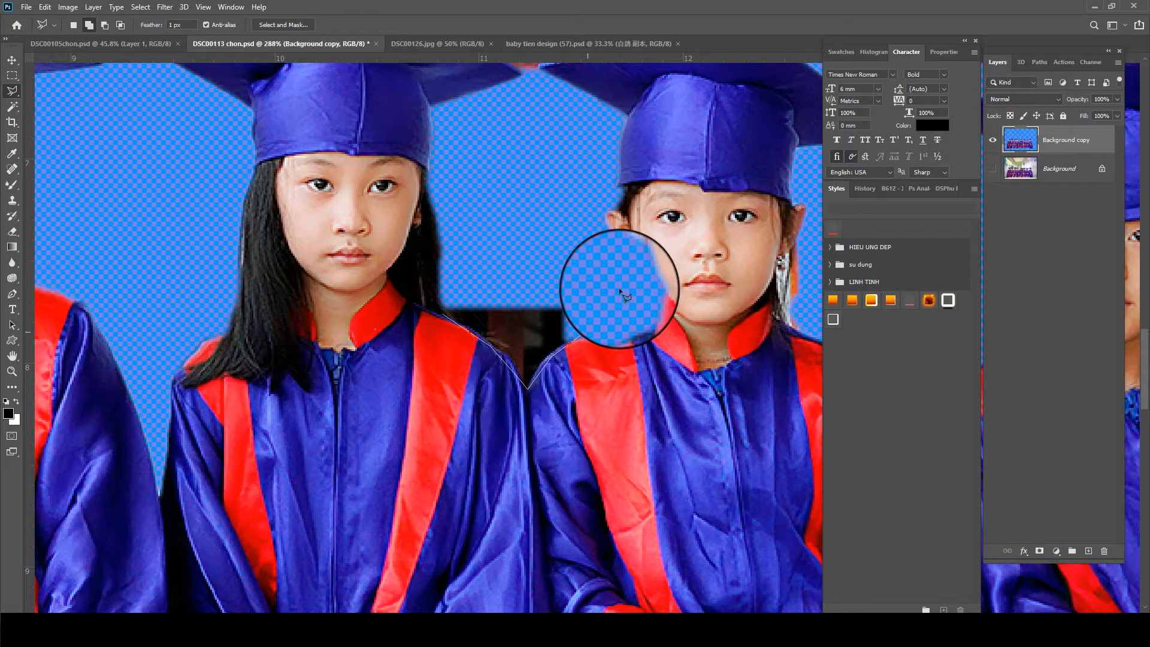
pyautogui.doubleClick(552, 237)
pyautogui.press('Delete')
# - Cut away the red and orange remnants between the fifth and sixth children's caps with the Polygonal Lasso
pyautogui.moveTo(567, 225); pyautogui.dragTo(469, 351)
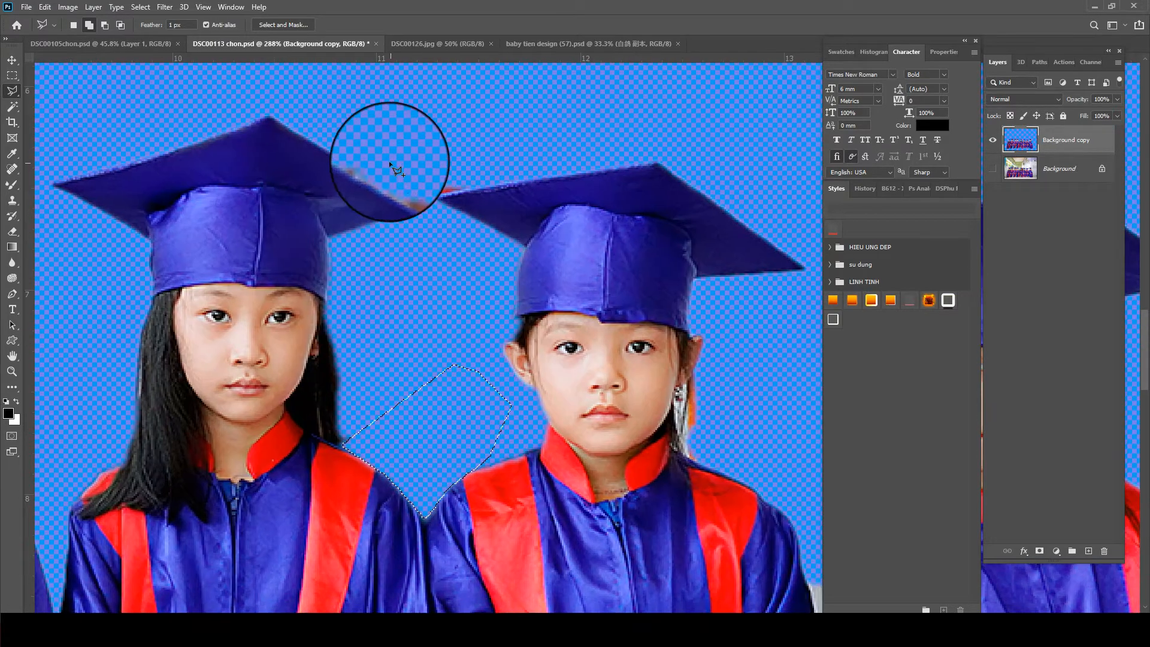
pyautogui.click(306, 126)
pyautogui.click(425, 211)
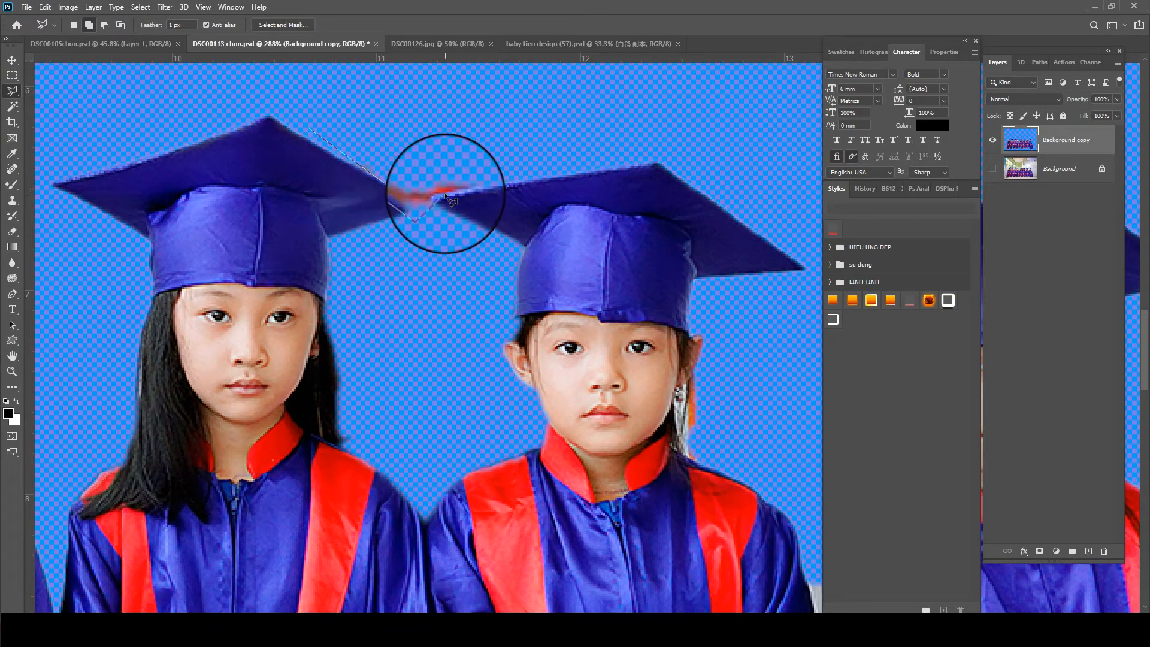
# - Restore the sixth child's hair under the cap with the History Brush, raising its opacity to 100%, and save the document
pyautogui.moveTo(713, 380); pyautogui.dragTo(475, 277)
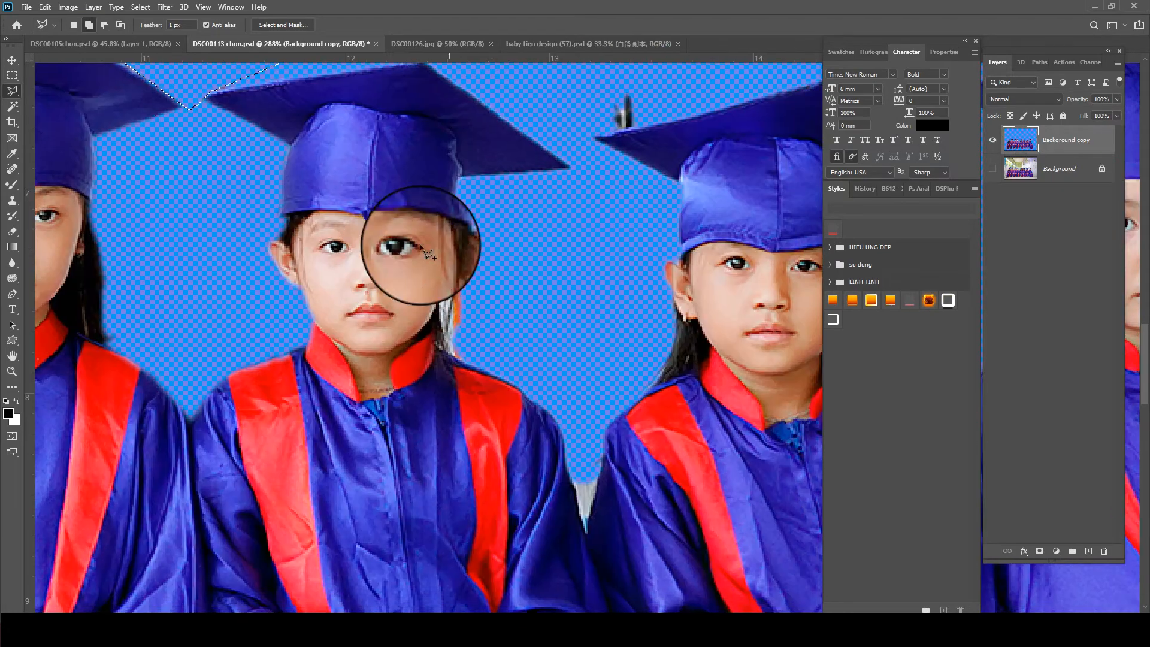
pyautogui.scroll(2, 260, 249)
pyautogui.press('y')
pyautogui.moveTo(257, 221)
pyautogui.mouseDown()
pyautogui.moveTo(286, 231)
pyautogui.moveTo(292, 218)
pyautogui.mouseUp()
pyautogui.press('0')
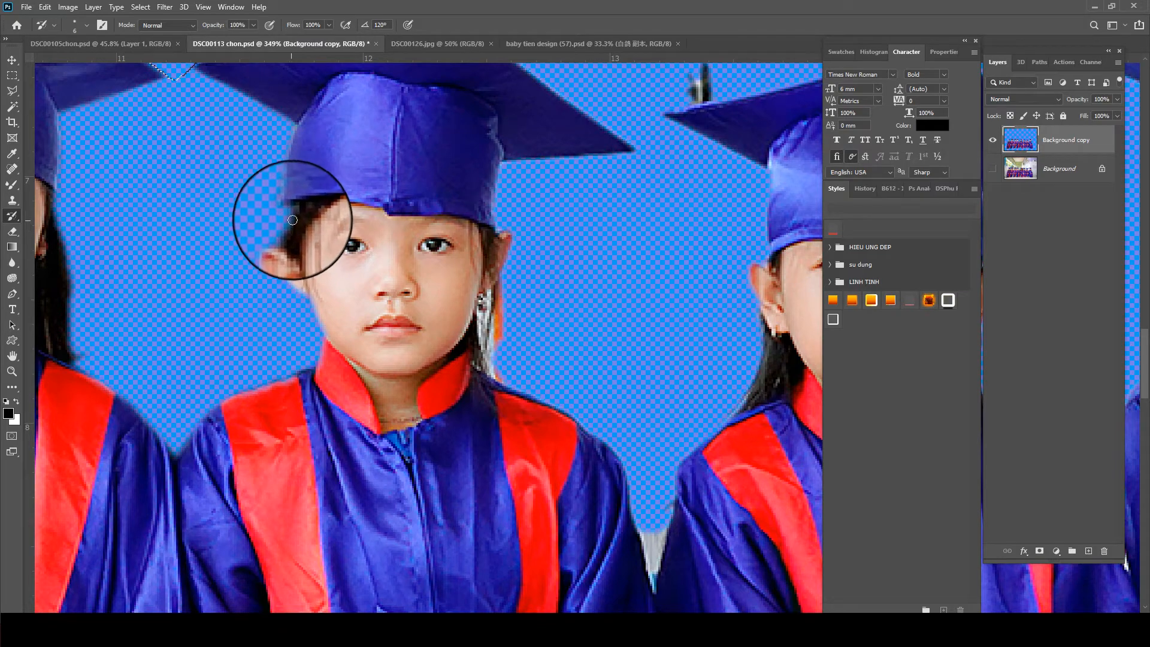
pyautogui.hotkey('ctrl', 's')
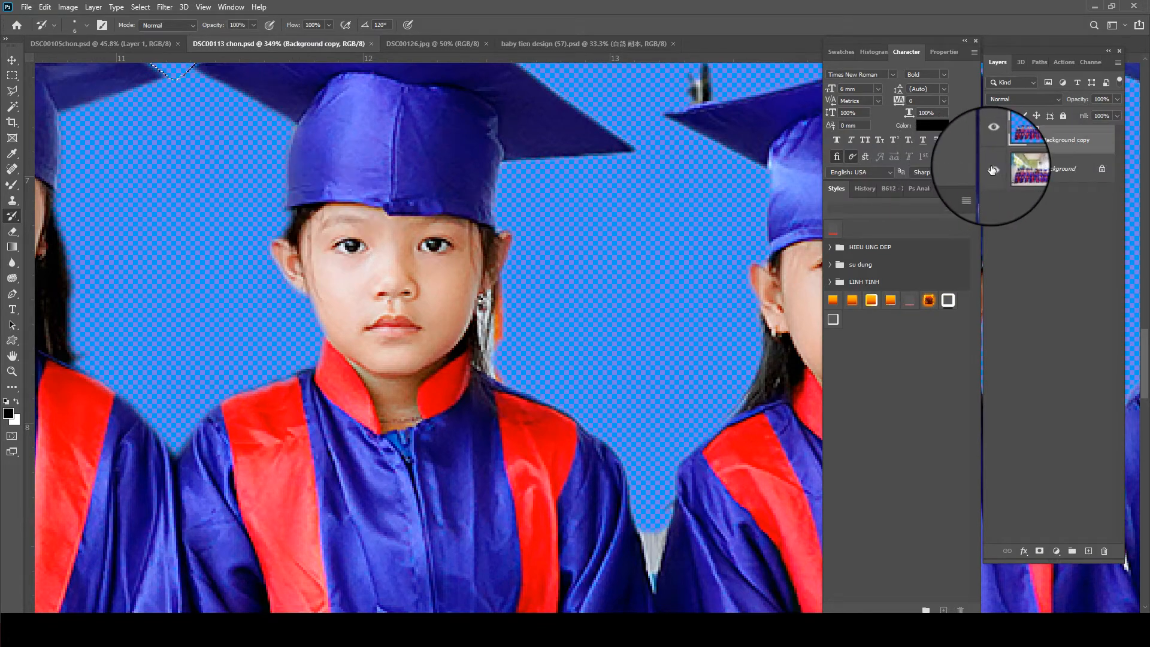
# - Erase the grey and orange remnants beside the sixth child's earring, checking the original Background layer, and restore the opposite ear and cheek edge with the History Brush
pyautogui.click(993, 170)
pyautogui.click(993, 171)
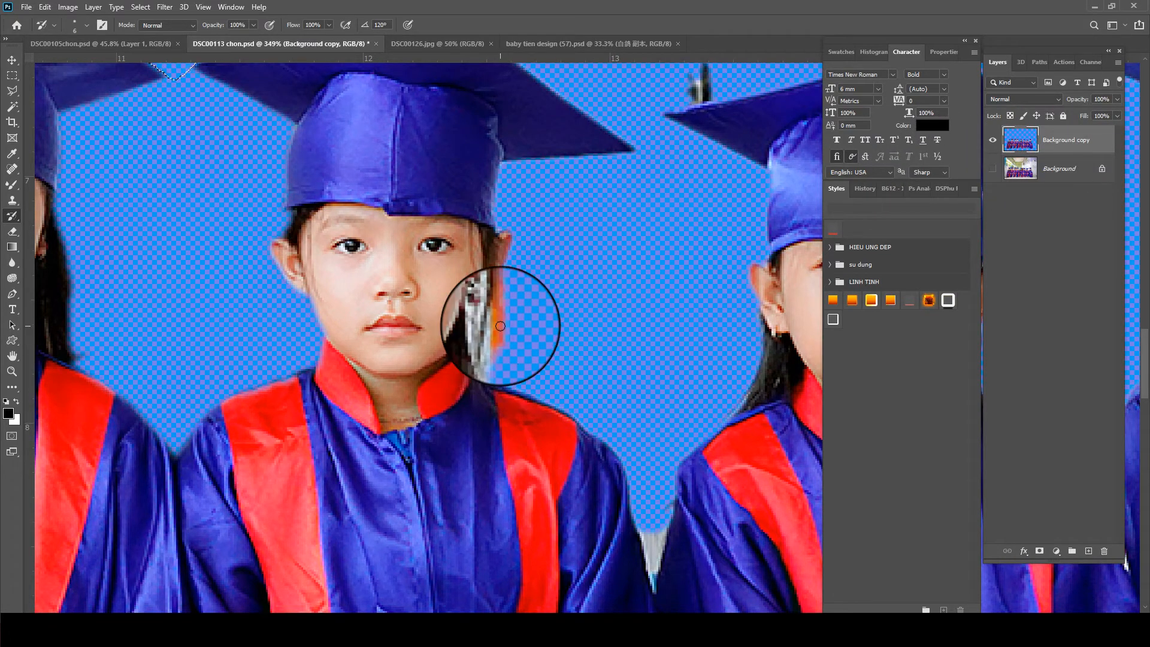
pyautogui.press('e')
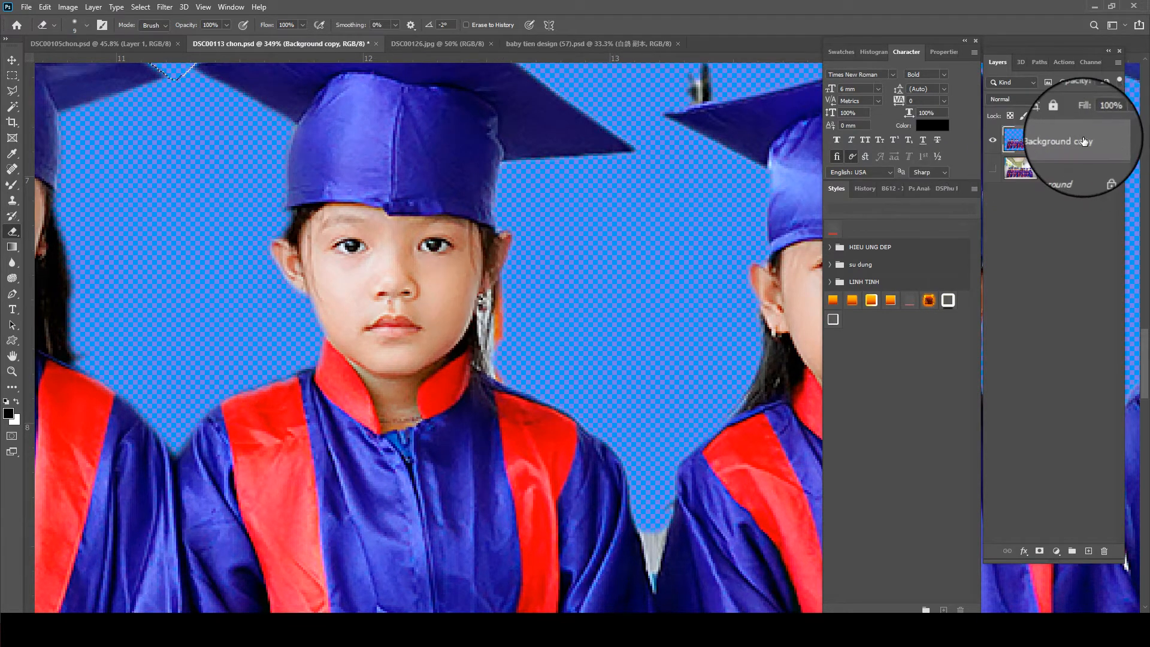
pyautogui.scroll(-4, 497, 309)
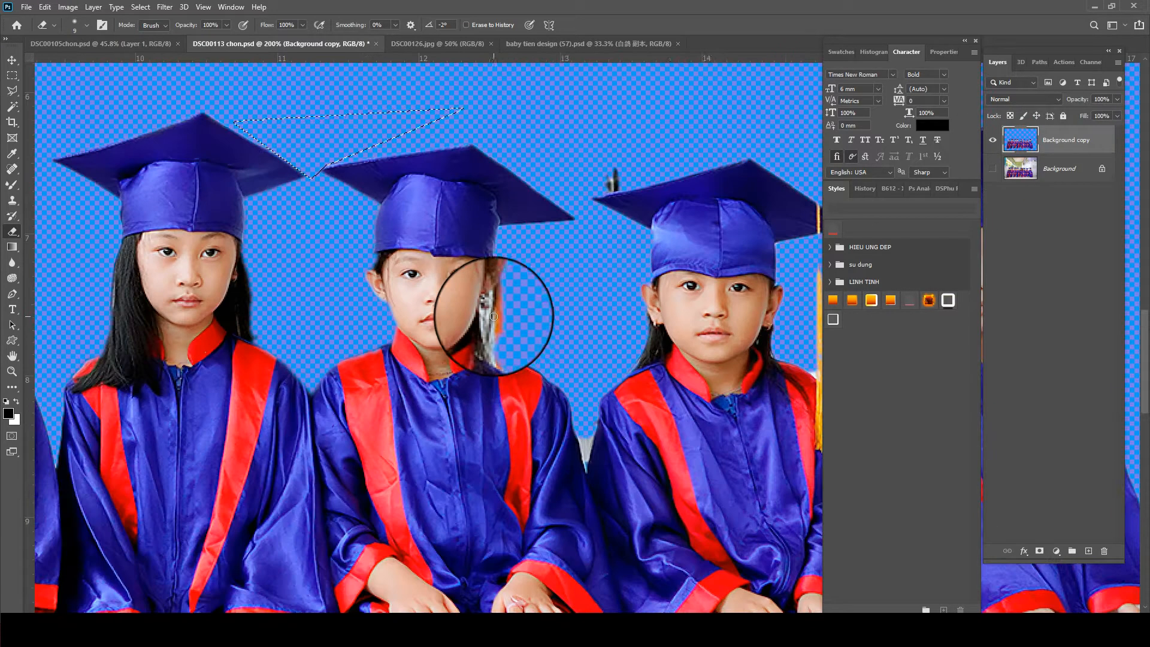
pyautogui.scroll(2, 498, 310)
pyautogui.scroll(1, 499, 313)
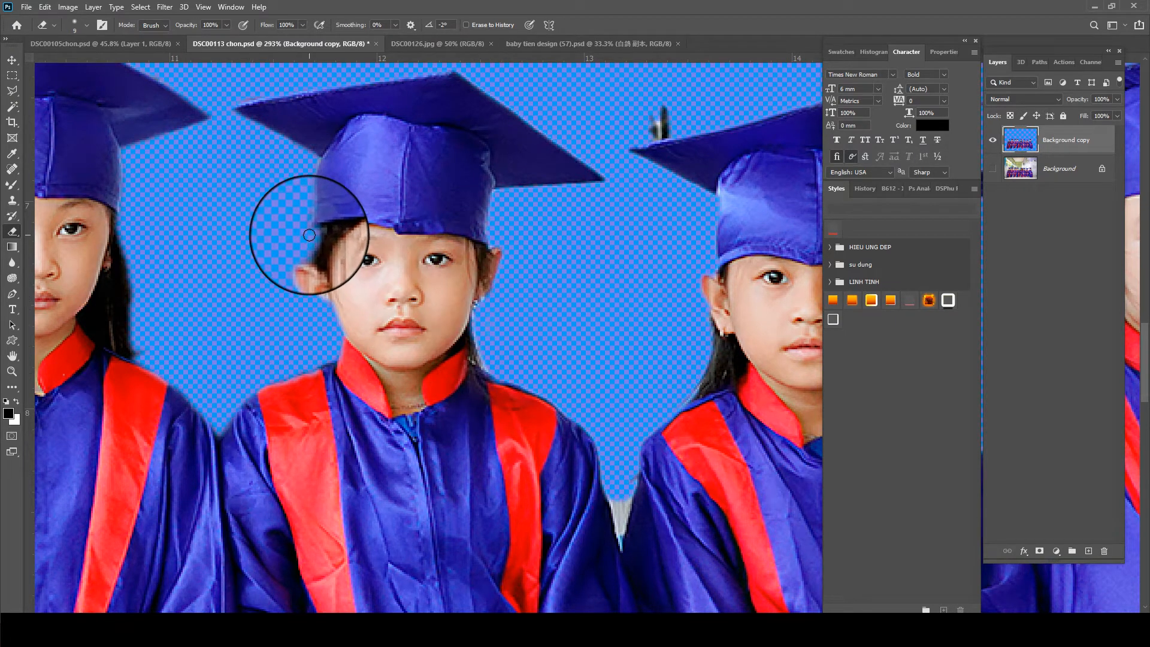
pyautogui.press('y')
pyautogui.moveTo(314, 240); pyautogui.dragTo(356, 340)
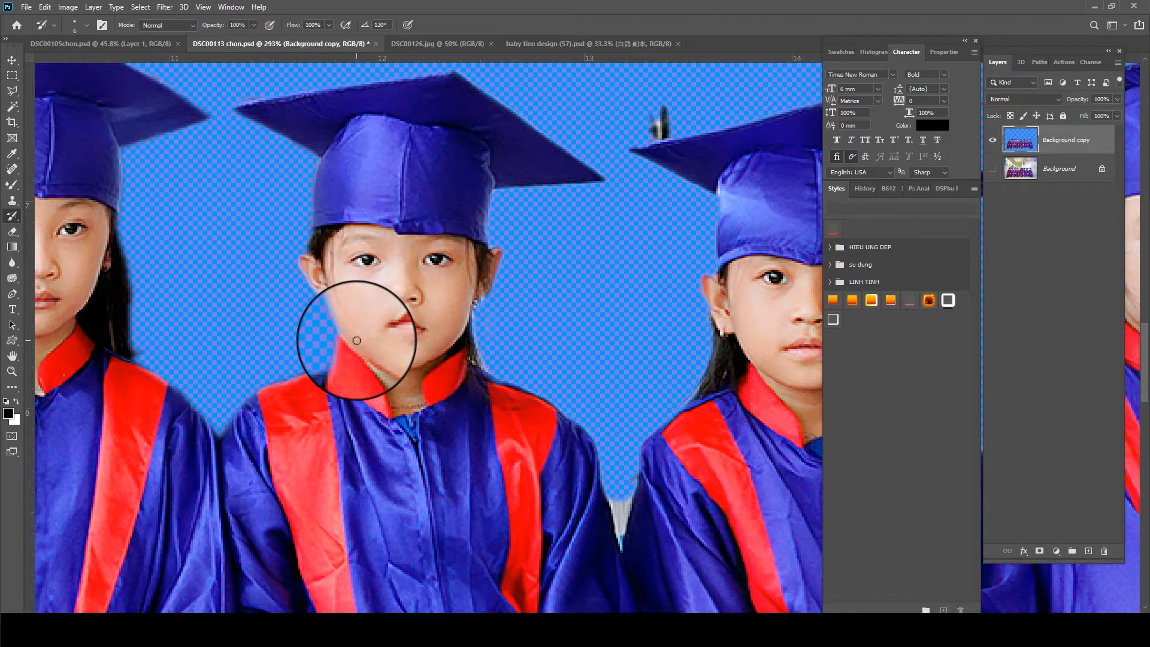
# - Delete the grey background wedge between the sixth and seventh children's sleeves with the Magic Wand
pyautogui.moveTo(659, 507); pyautogui.dragTo(476, 398)
pyautogui.press('w')
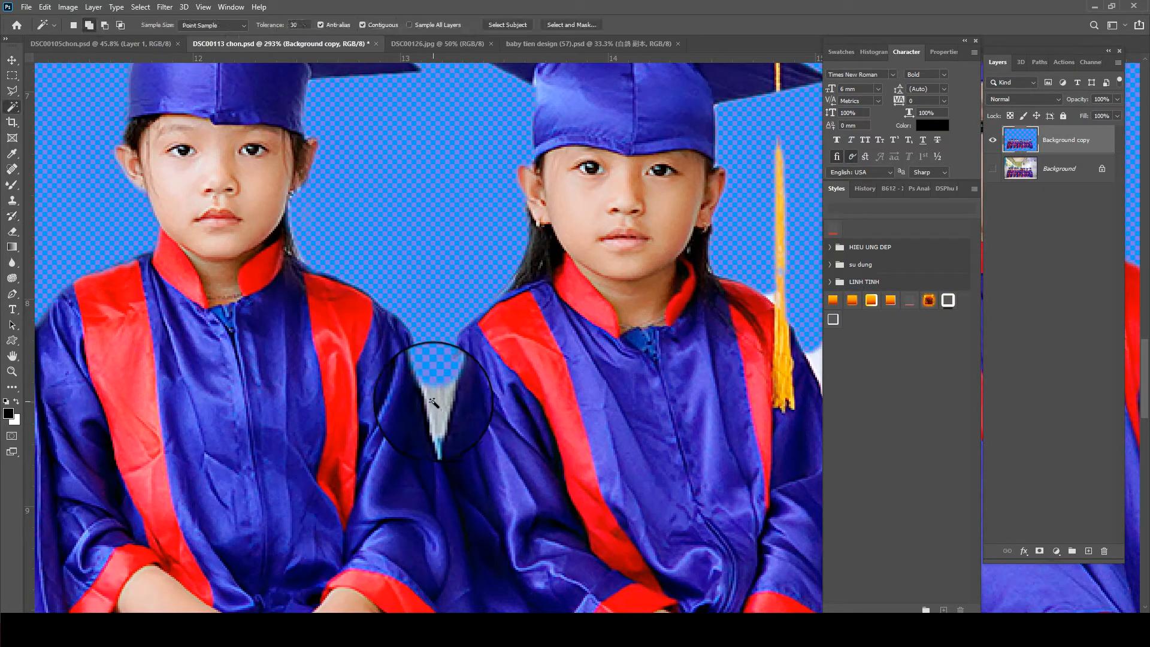
# - Paint back the seventh child's tassel cord between the cap and the yellow fringe with a smaller History Brush
pyautogui.moveTo(684, 234); pyautogui.dragTo(540, 330)
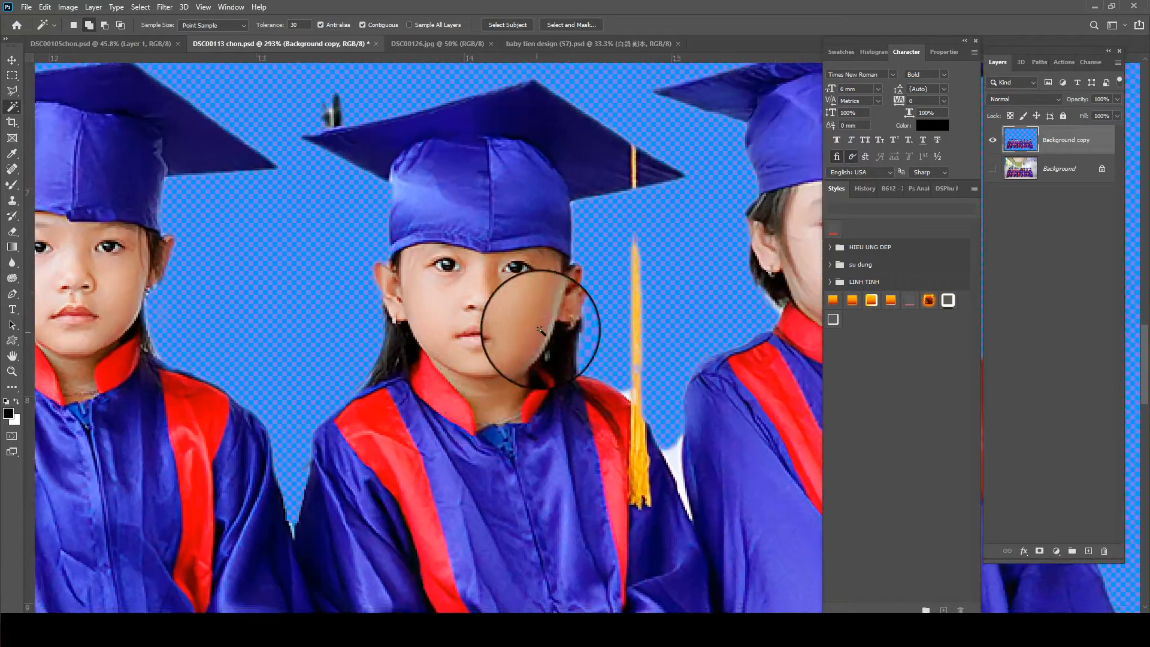
pyautogui.press('y')
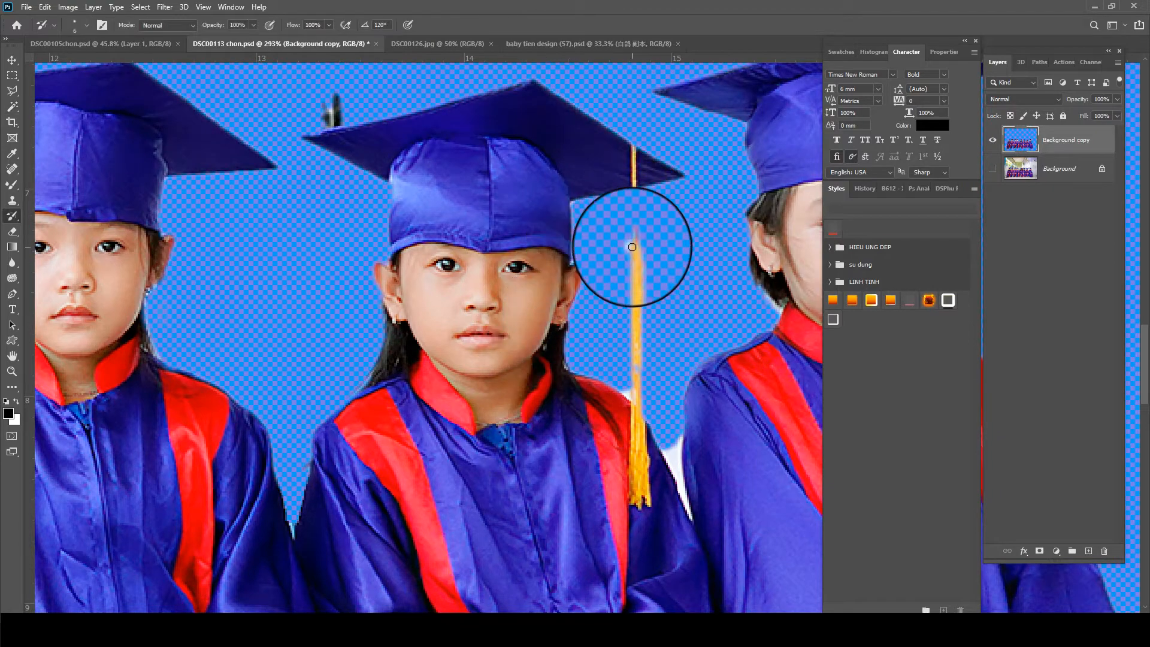
pyautogui.moveTo(633, 180)
pyautogui.mouseDown()
pyautogui.moveTo(630, 299)
pyautogui.moveTo(620, 228)
pyautogui.moveTo(641, 191)
pyautogui.mouseUp()
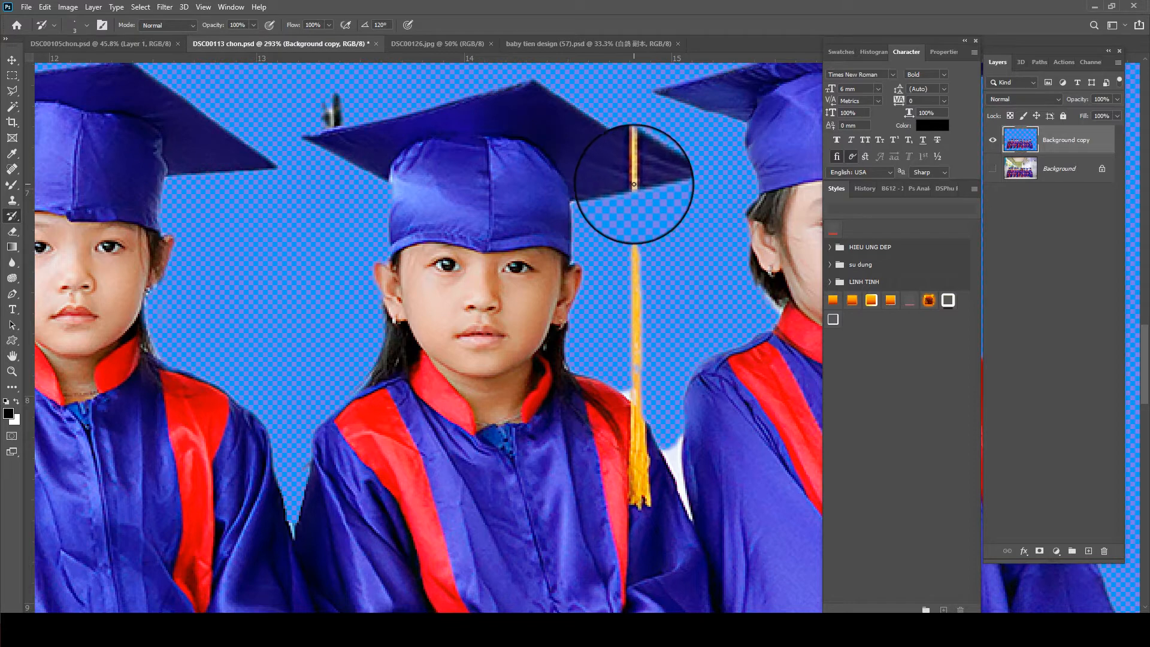
pyautogui.moveTo(636, 257); pyautogui.dragTo(634, 373)
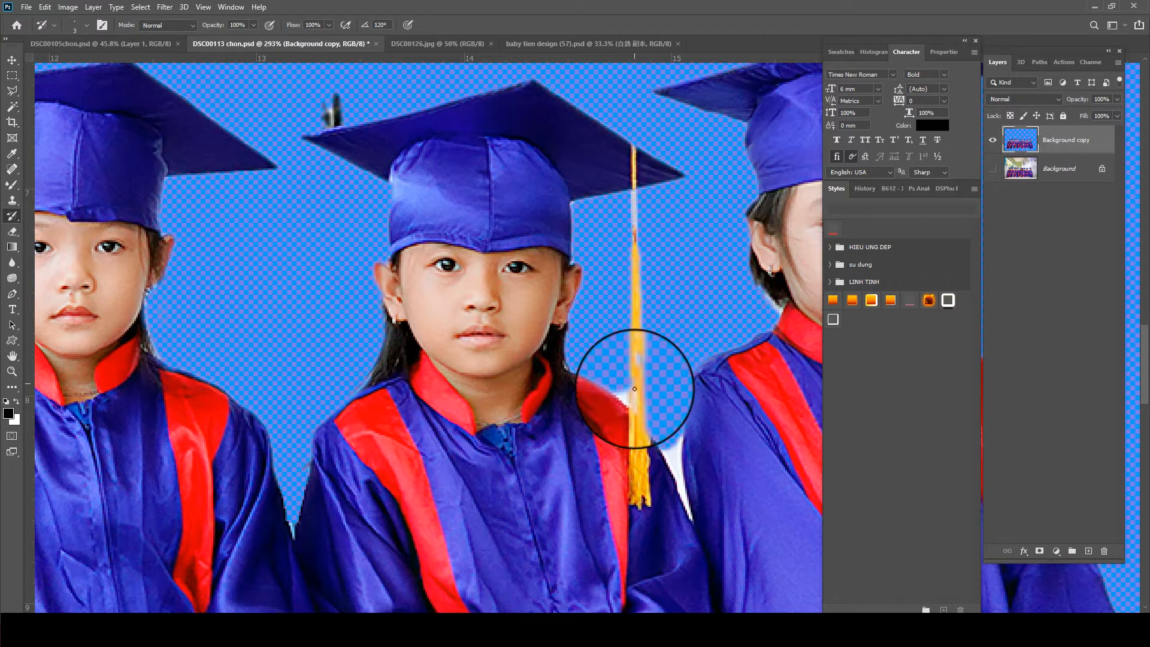
# - Select the white remnants around the seventh child's tassel and shoulder with the Magic Wand, delete them and clear the selection
pyautogui.press('w')
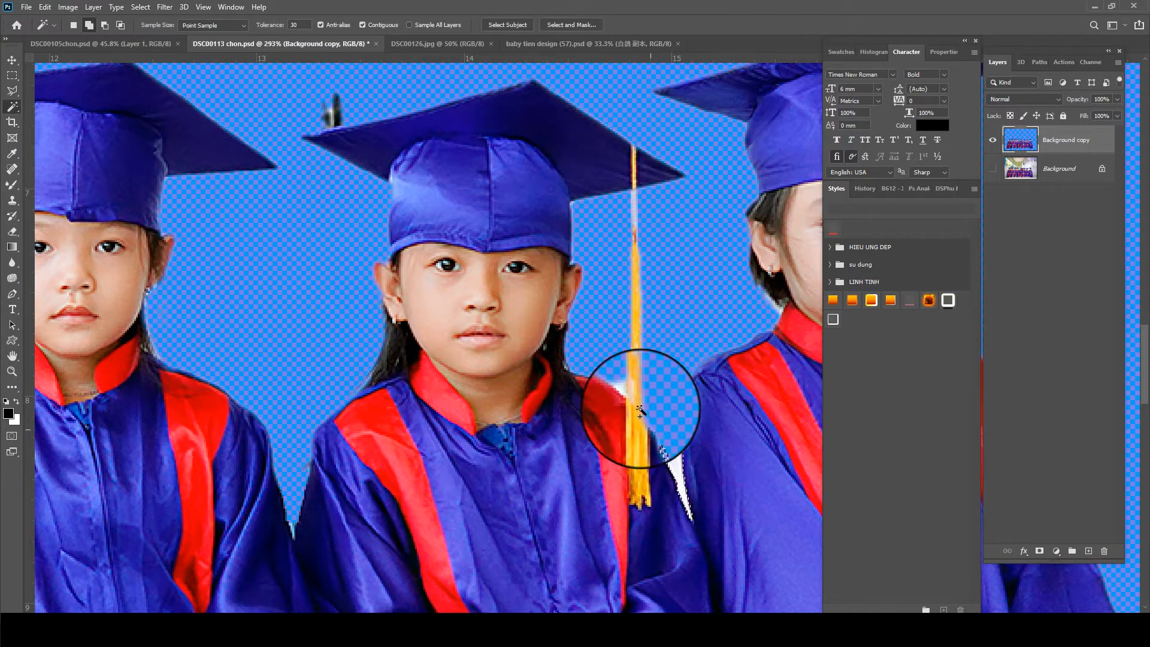
pyautogui.click(627, 395)
pyautogui.hotkey('ctrl', 'd')
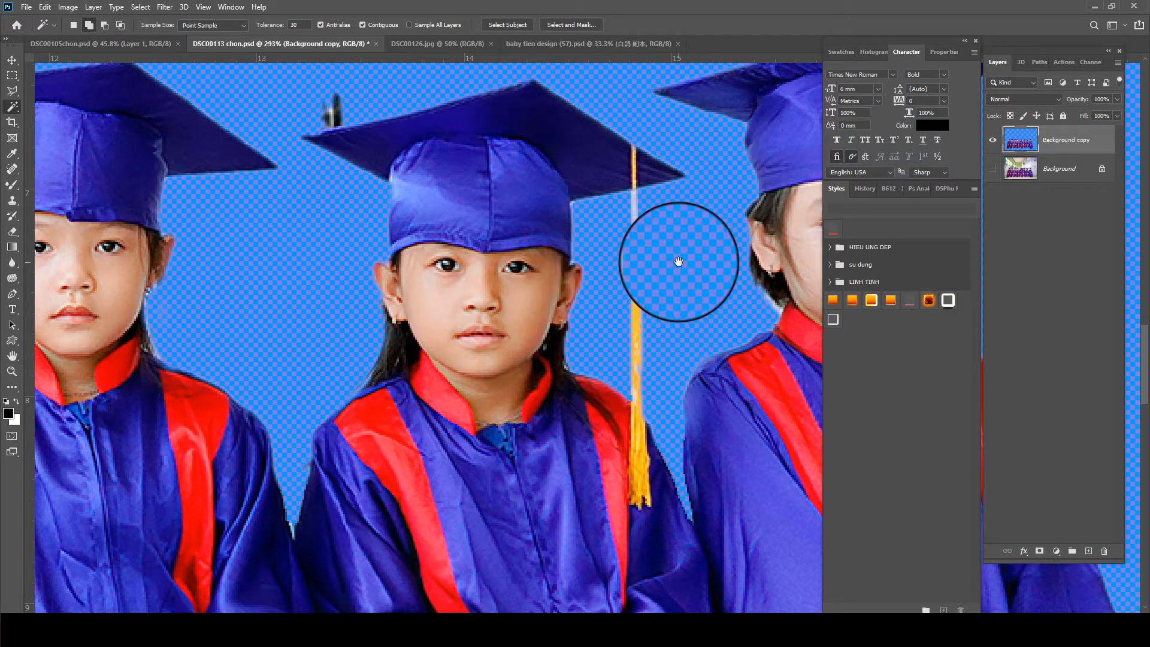
# - Remove the light remnants below the eighth child's earring, and erase the grey fringe along the hair and cheek on the opposite side
pyautogui.moveTo(684, 267); pyautogui.dragTo(355, 303)
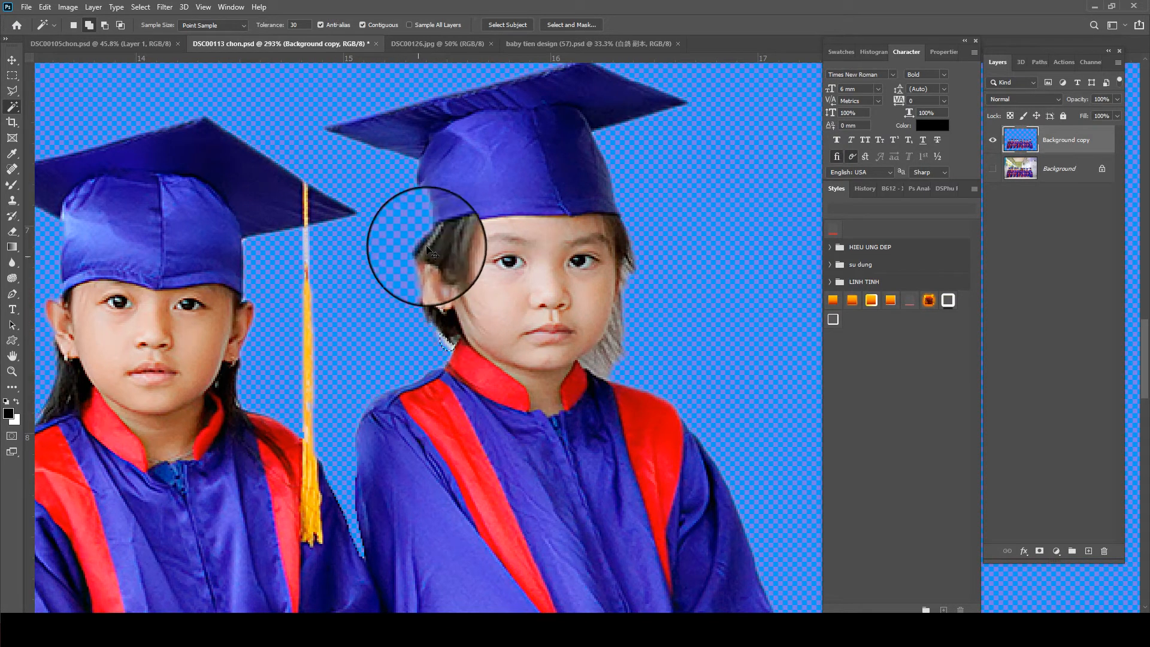
pyautogui.press('e')
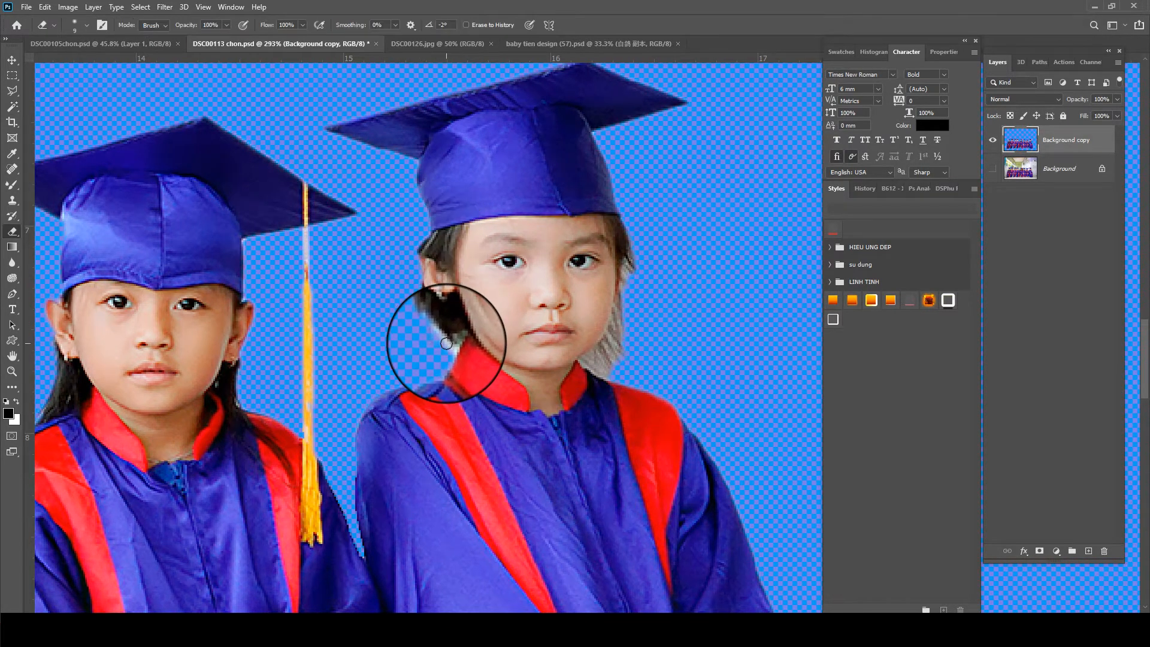
pyautogui.moveTo(442, 343); pyautogui.dragTo(418, 326)
pyautogui.hotkey('ctrl', 'z')
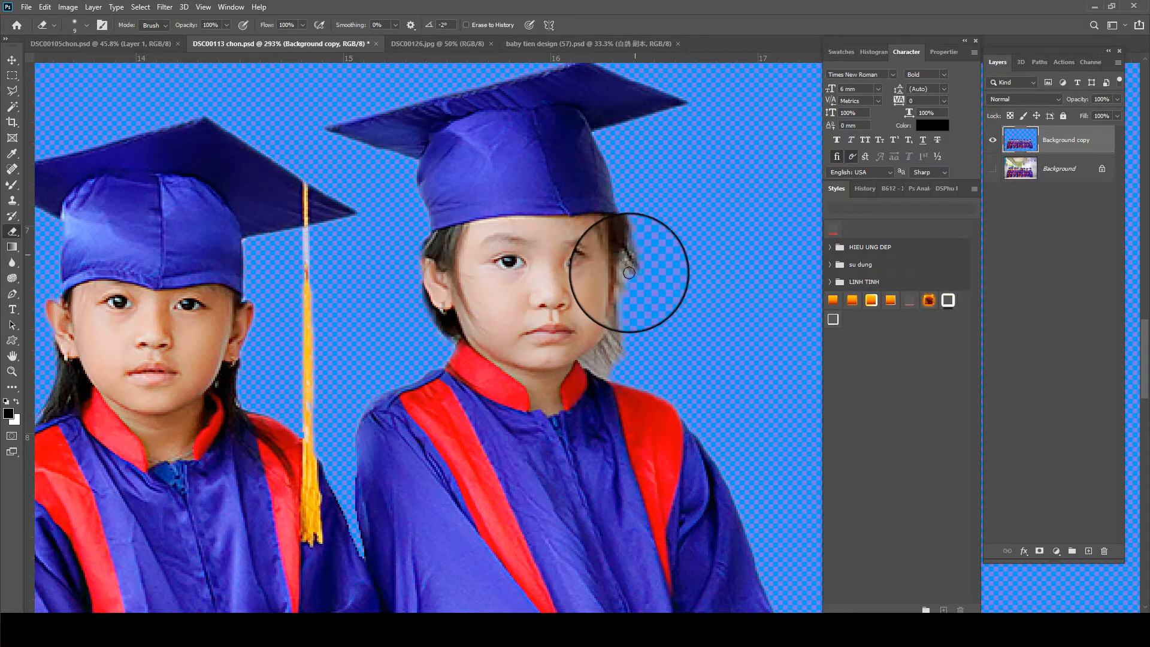
pyautogui.scroll(2, 623, 332)
pyautogui.moveTo(613, 321)
pyautogui.mouseDown()
pyautogui.moveTo(617, 274)
pyautogui.moveTo(589, 349)
pyautogui.moveTo(604, 385)
pyautogui.moveTo(568, 366)
pyautogui.mouseUp()
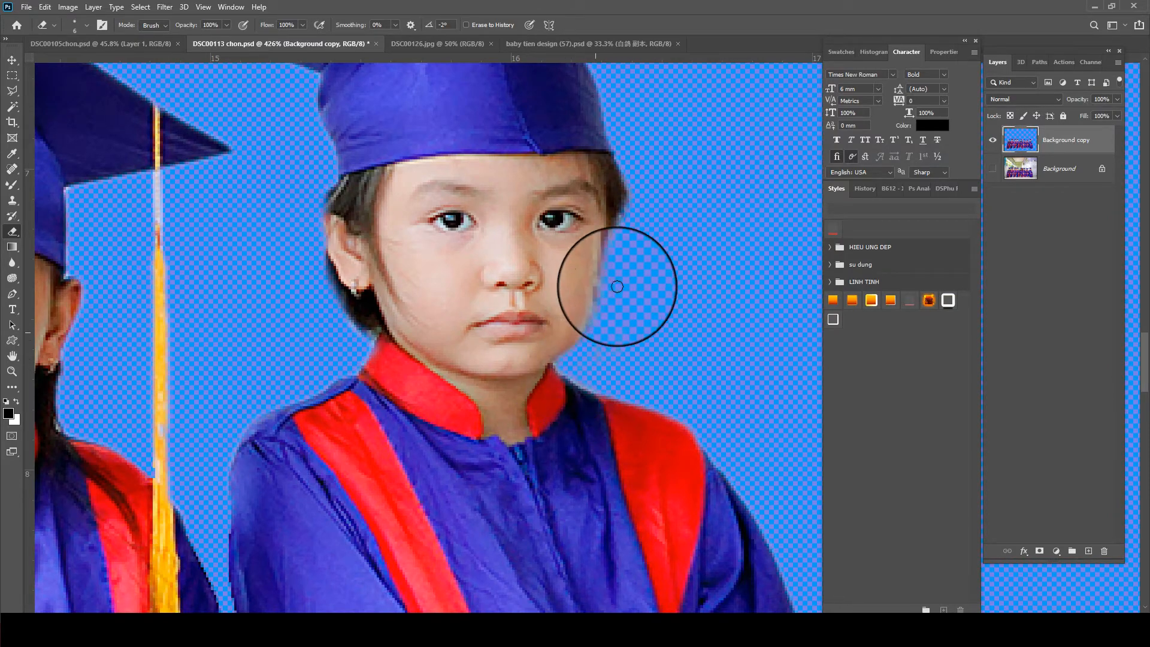
# - Select and delete the white gap and green chair leg between the third and fourth children's robes, and clear the selection
pyautogui.scroll(-8, 596, 321)
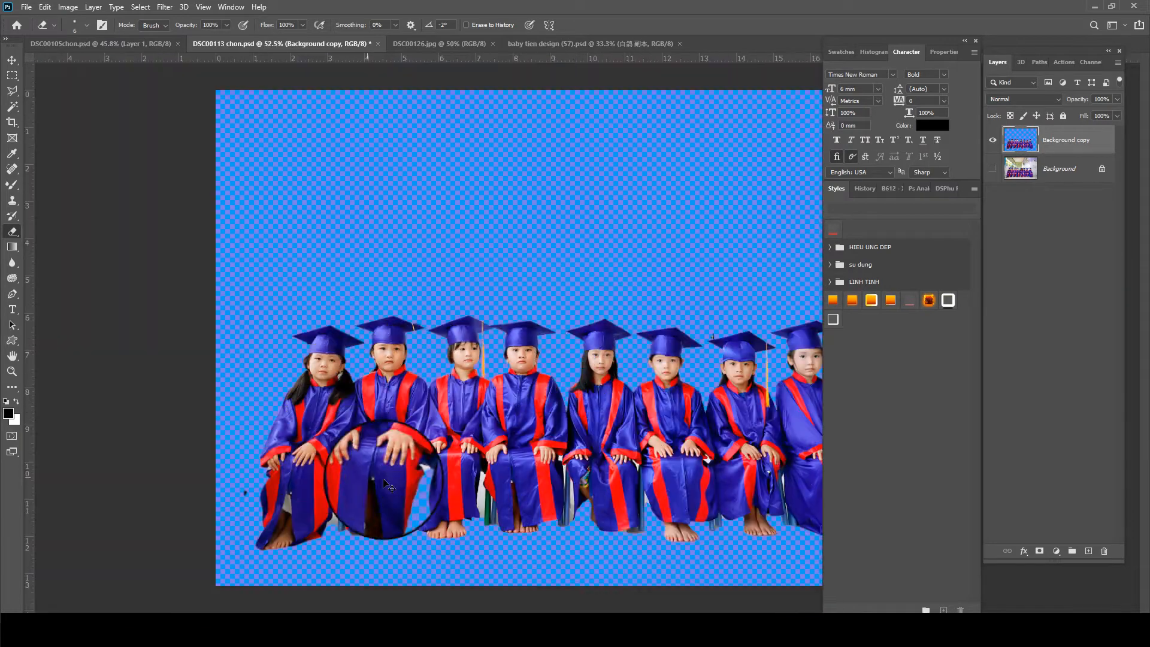
pyautogui.scroll(1, 515, 446)
pyautogui.press('w')
pyautogui.scroll(3, 473, 519)
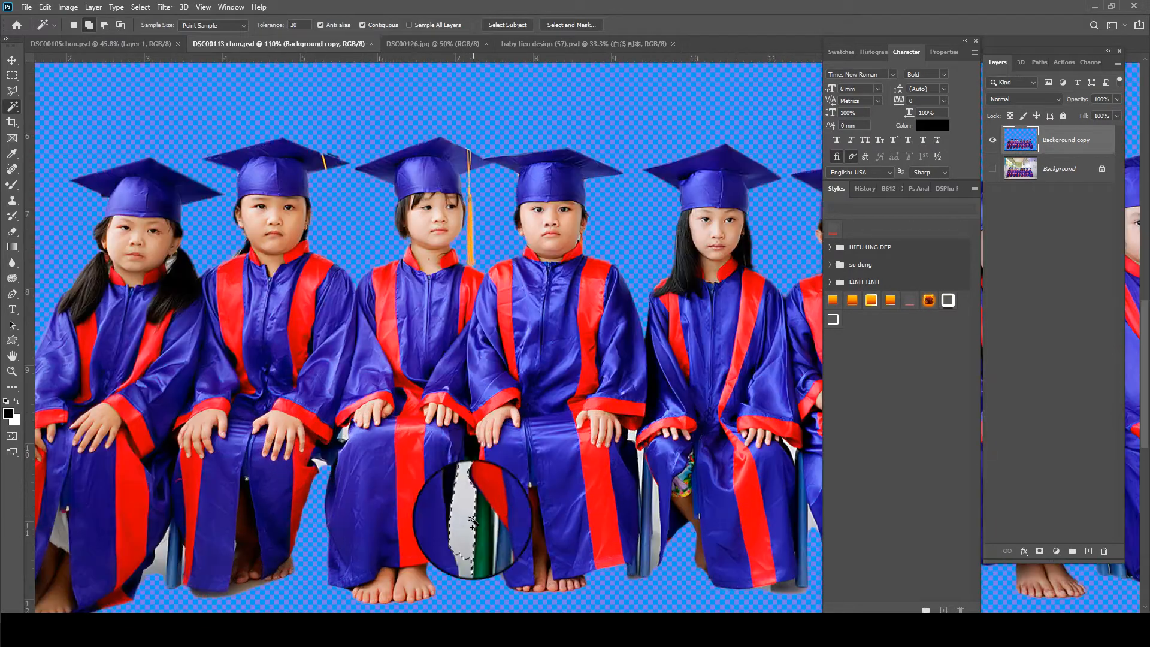
pyautogui.hotkey('shift', 'w')
pyautogui.moveTo(465, 472)
pyautogui.mouseDown()
pyautogui.moveTo(461, 540)
pyautogui.moveTo(473, 554)
pyautogui.moveTo(462, 510)
pyautogui.mouseUp()
pyautogui.hotkey('ctrl', 'd')
pyautogui.hotkey('ctrl', 'd')
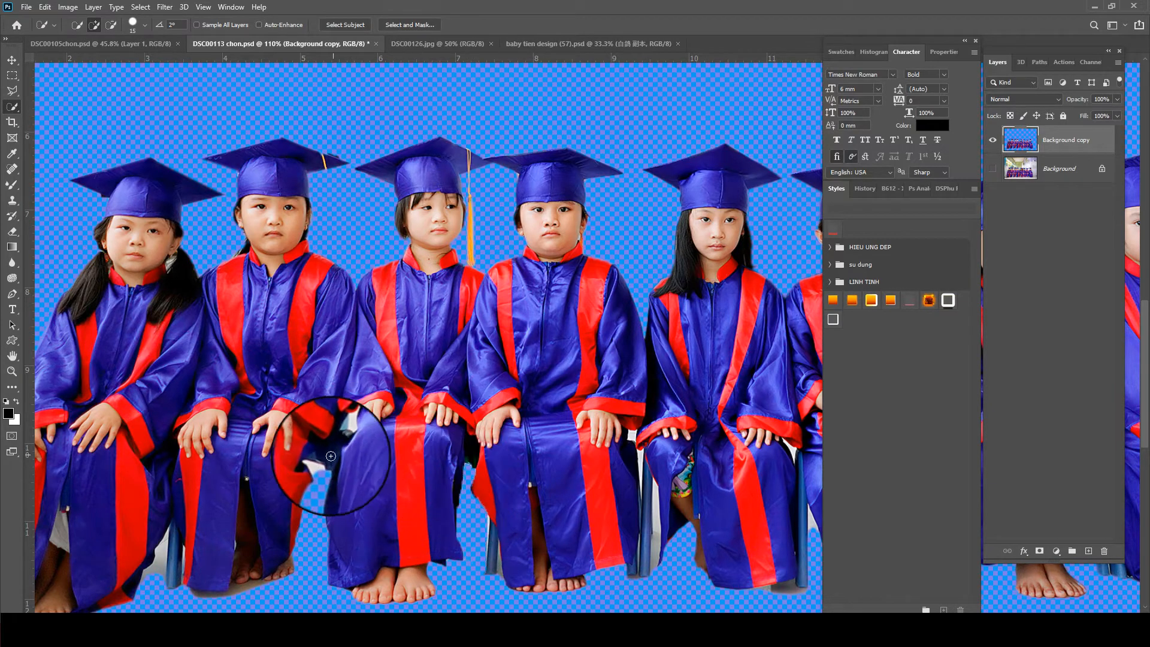
# - Remove the grey remnant beside the chair leg between the first two children and the stray mark beside the seventh child's cap
pyautogui.hotkey('shift', 'w')
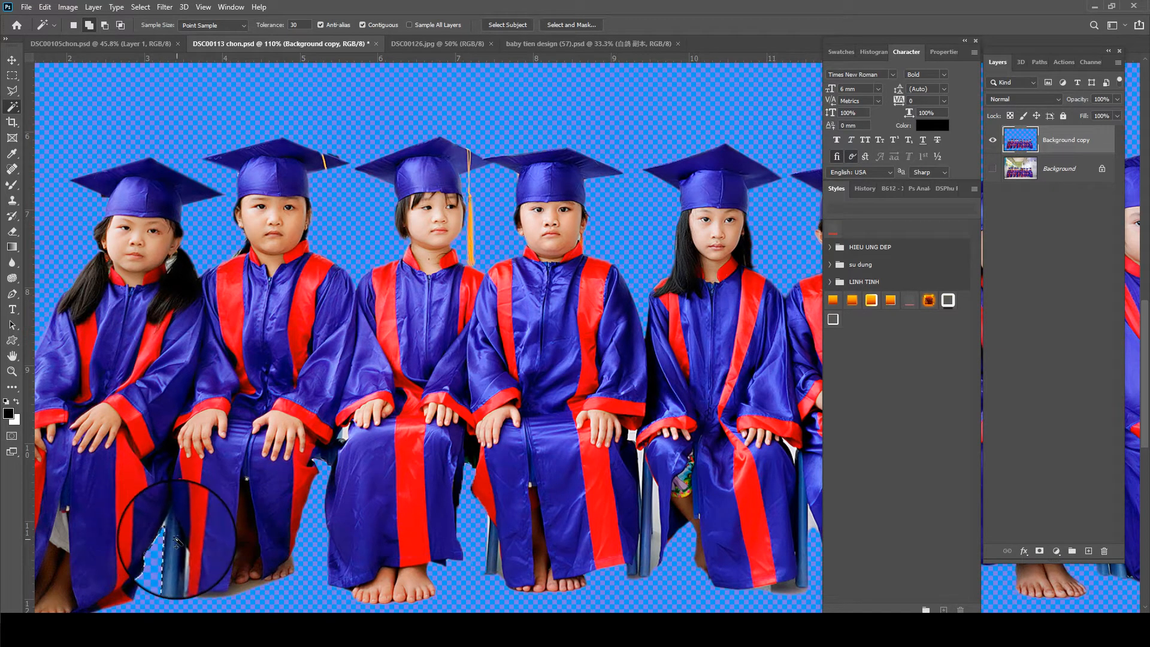
pyautogui.scroll(-4, 175, 541)
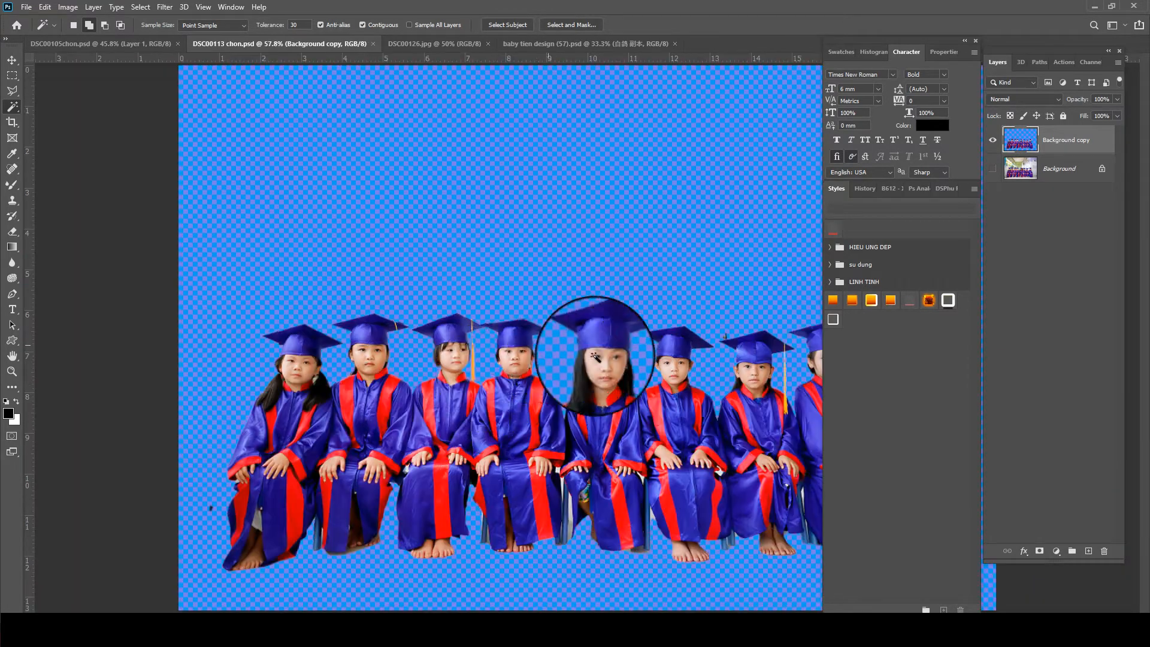
pyautogui.scroll(4, 595, 355)
pyautogui.press('l')
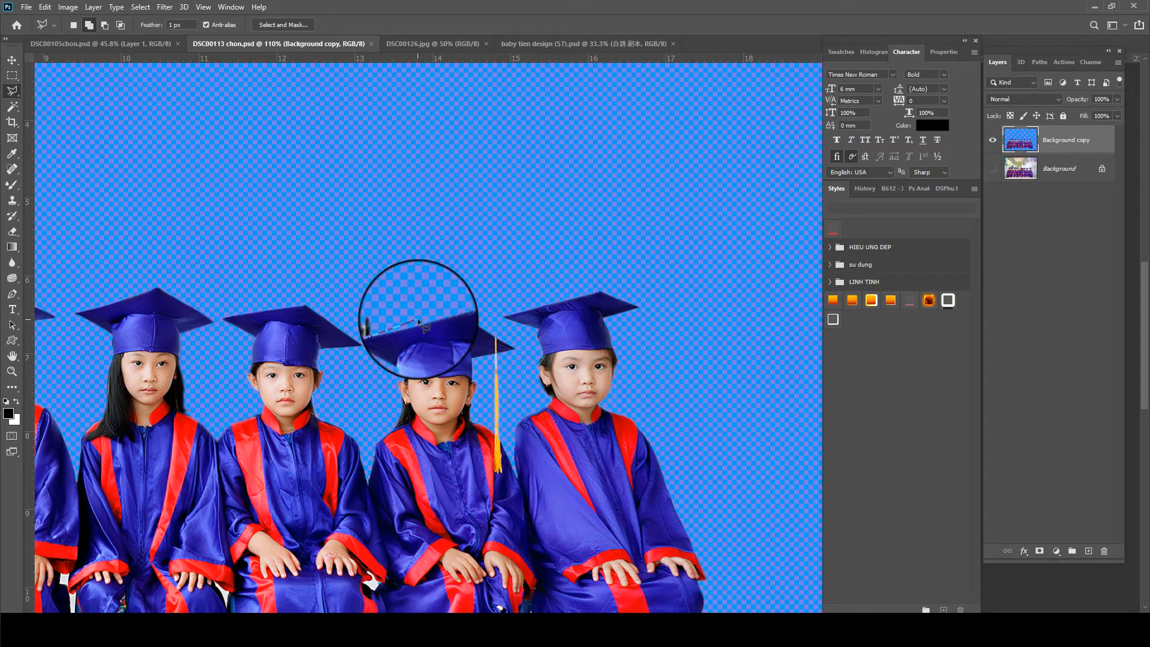
pyautogui.scroll(-3, 329, 249)
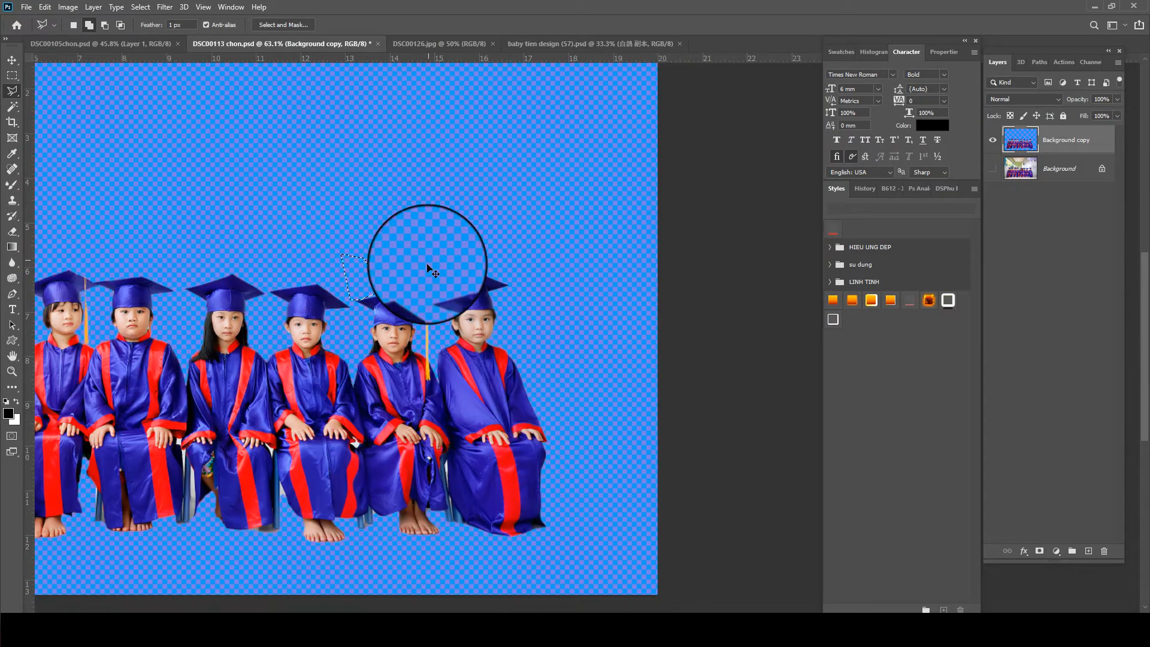
# - Show and hide the original Background layer to compare the cutout with the photo
pyautogui.click(984, 173)
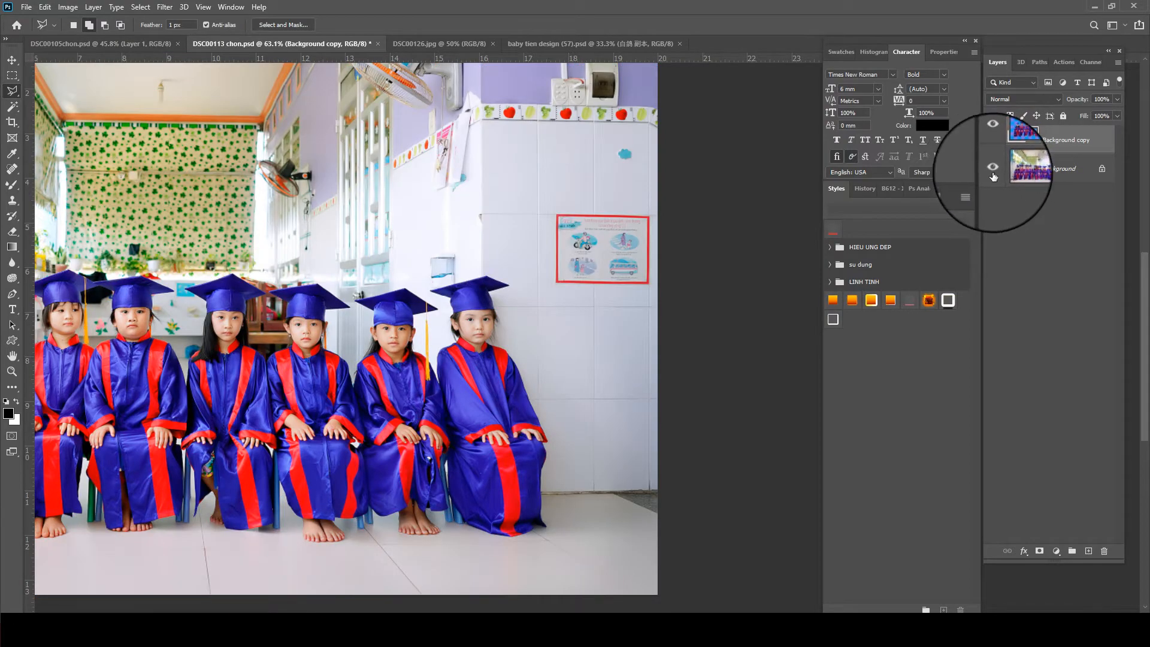
pyautogui.click(993, 173)
pyautogui.click(993, 173)
pyautogui.click(993, 173)
pyautogui.scroll(-3, 475, 250)
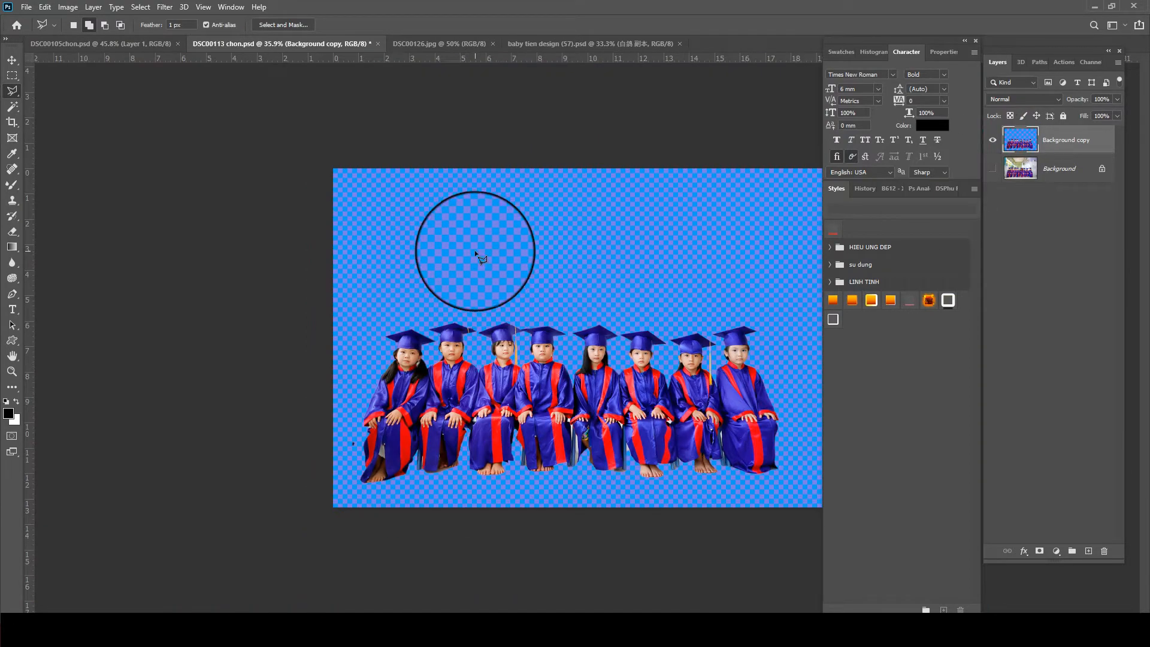
# - Select the three standing children in DSC00126.jpg with Select Subject and open the selection in Select and Mask
pyautogui.click(437, 44)
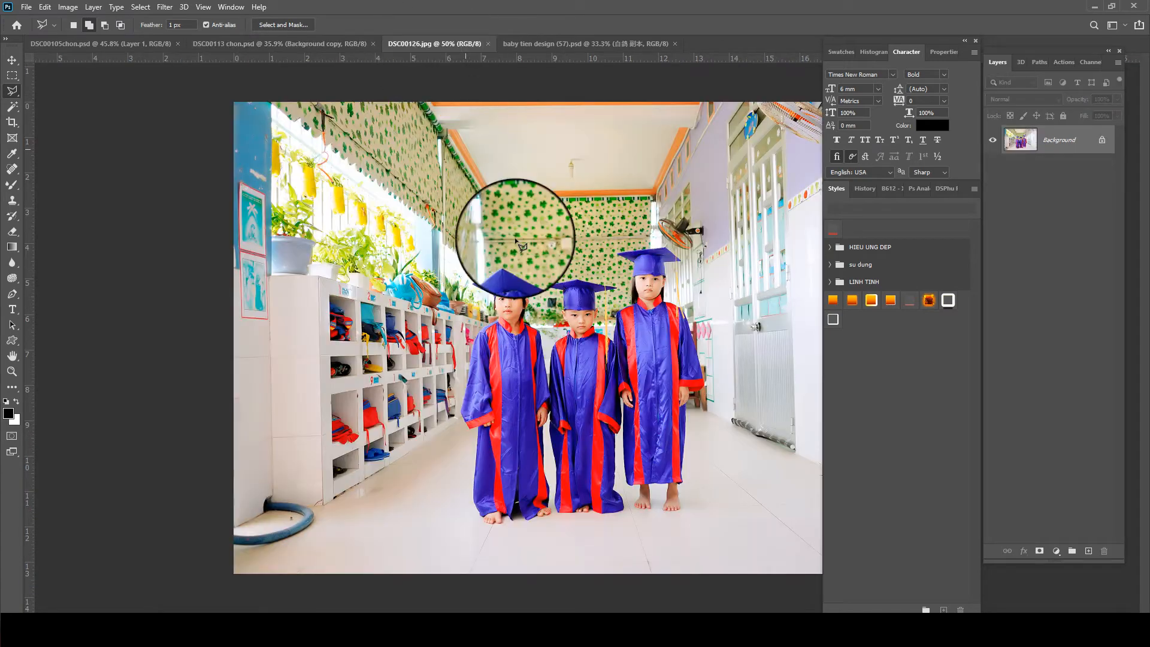
pyautogui.click(142, 9)
pyautogui.click(162, 146)
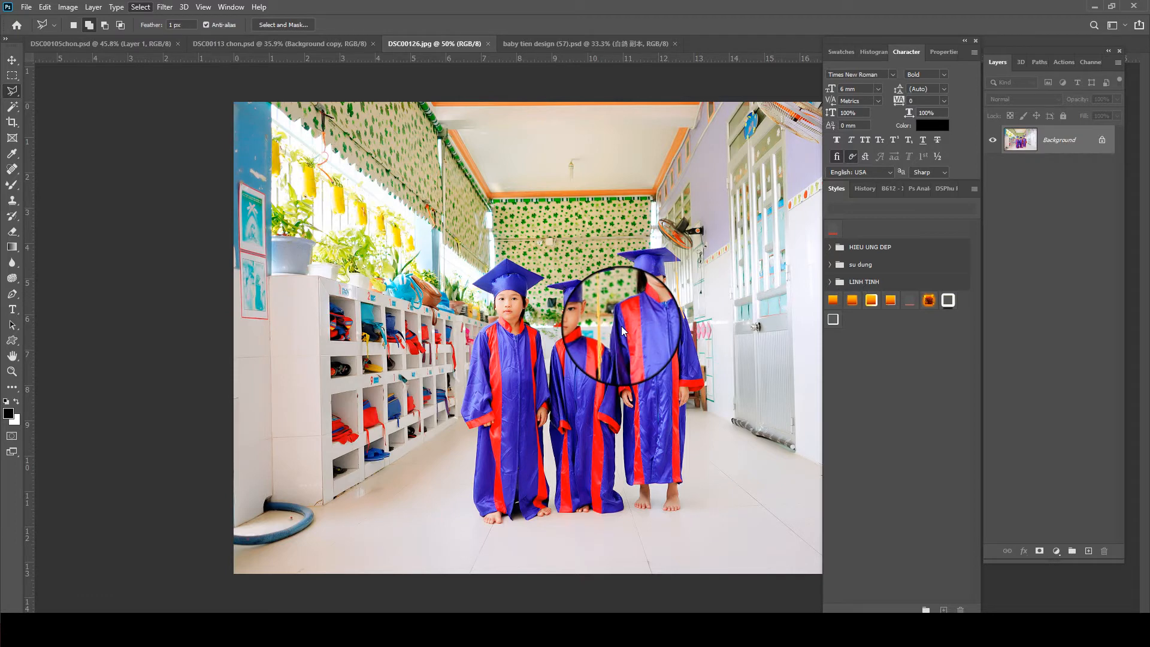
pyautogui.scroll(3, 617, 455)
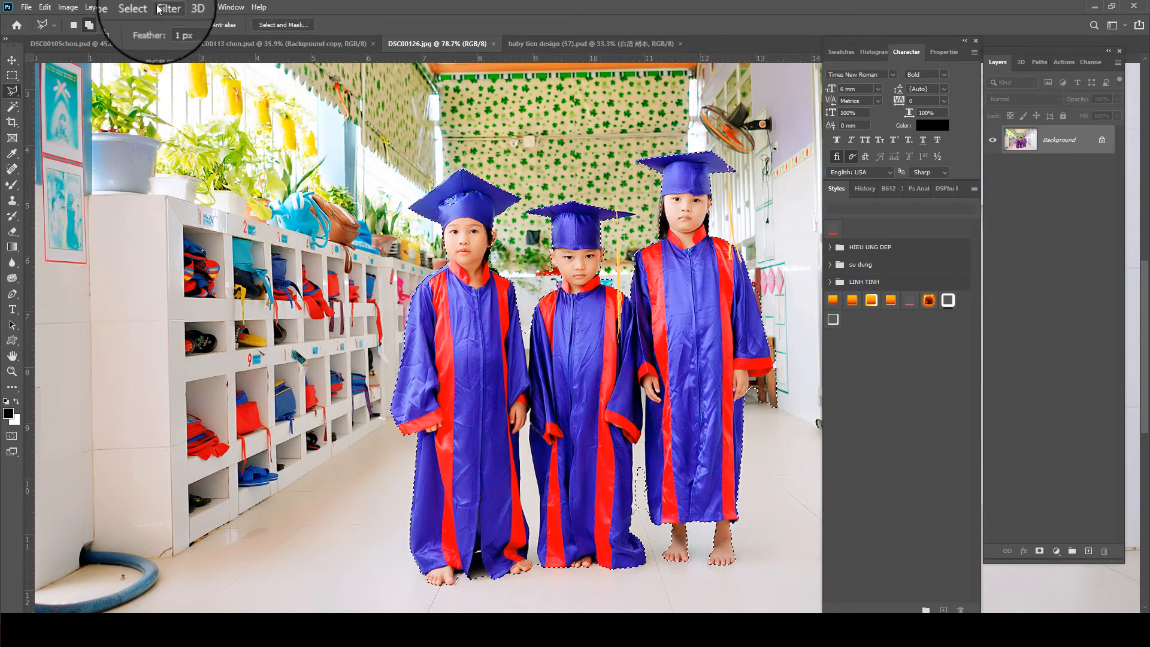
pyautogui.click(141, 7)
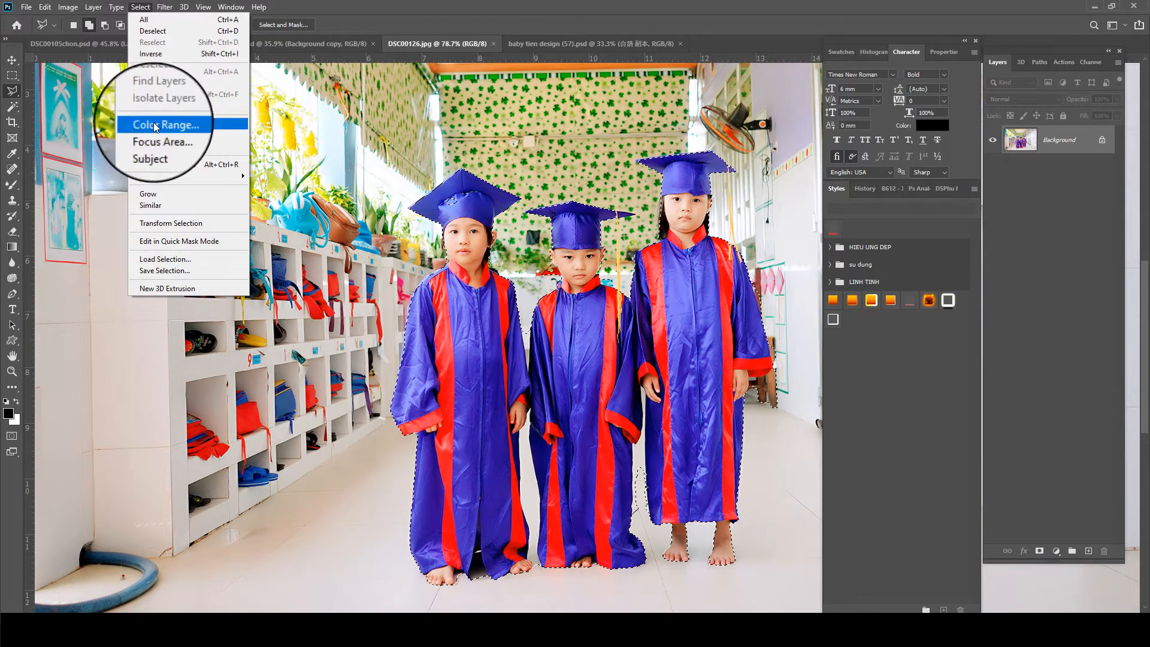
pyautogui.click(151, 165)
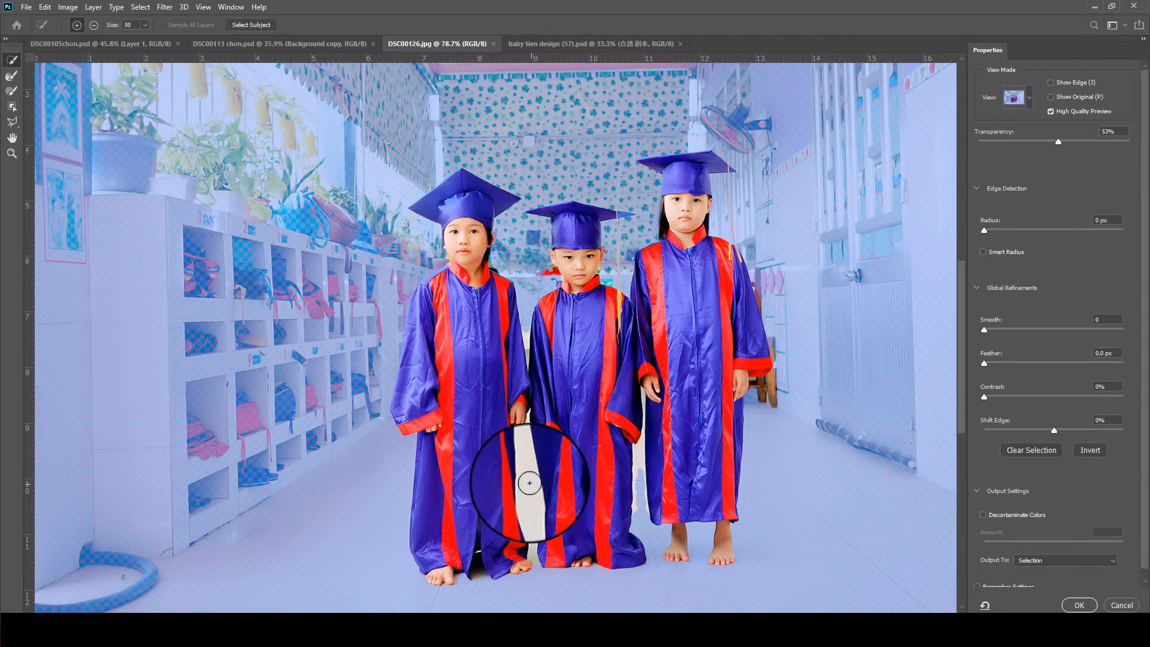
# - Subtract the white floor gap between the first and second children's robes with the Quick Selection brush at size 15
pyautogui.scroll(5, 530, 483)
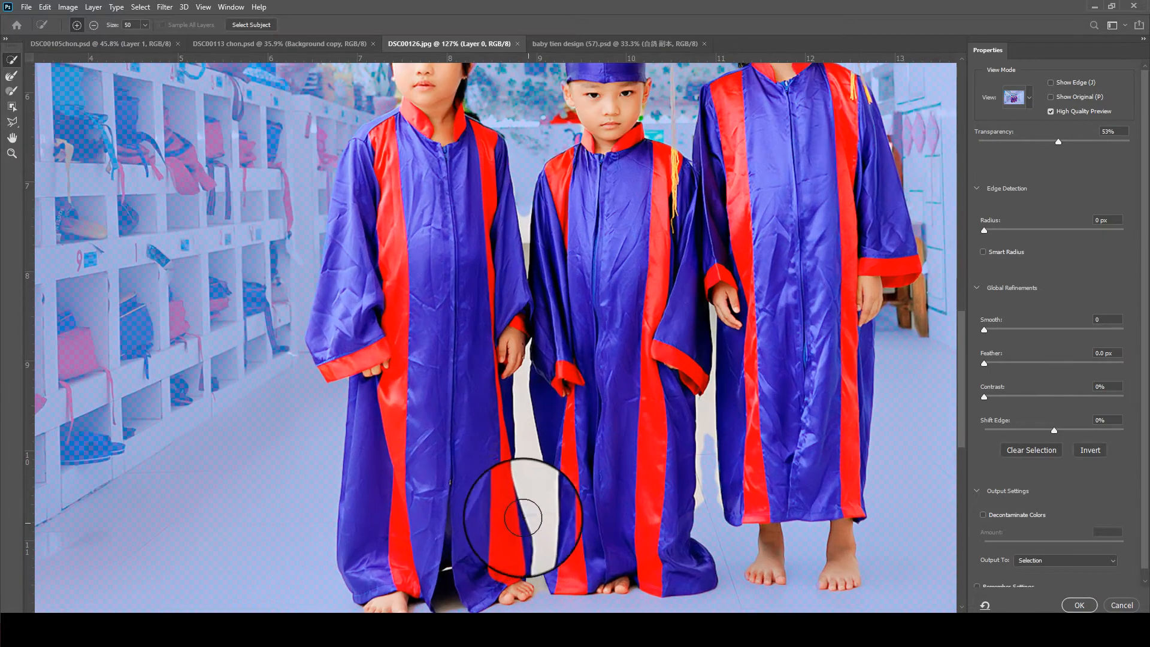
pyautogui.press('[')
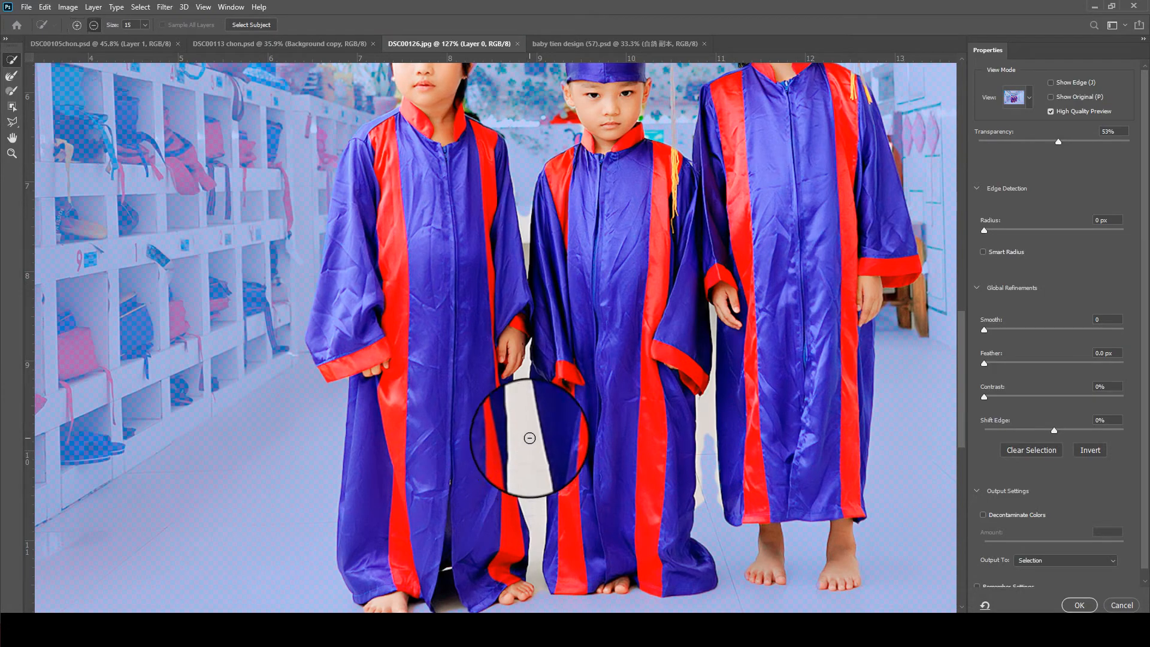
pyautogui.moveTo(530, 438)
pyautogui.mouseDown()
pyautogui.moveTo(533, 527)
pyautogui.moveTo(521, 451)
pyautogui.moveTo(528, 503)
pyautogui.moveTo(529, 457)
pyautogui.moveTo(540, 482)
pyautogui.moveTo(540, 588)
pyautogui.moveTo(540, 540)
pyautogui.mouseUp()
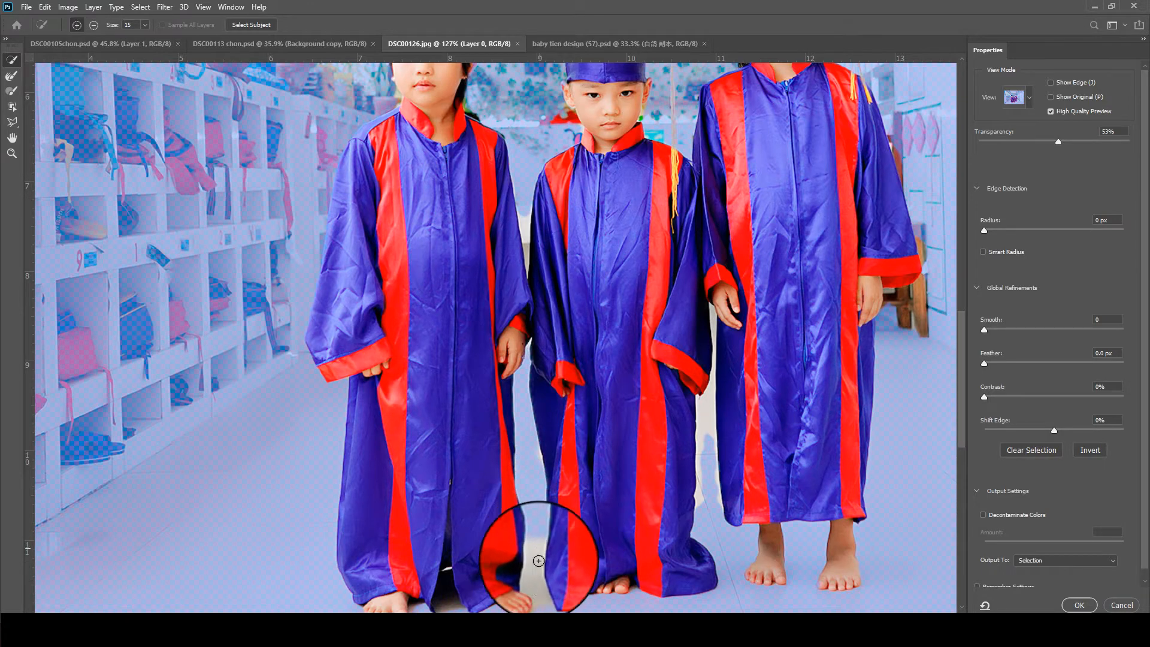
pyautogui.moveTo(538, 564)
pyautogui.mouseDown()
pyautogui.moveTo(537, 580)
pyautogui.moveTo(509, 576)
pyautogui.moveTo(532, 421)
pyautogui.mouseUp()
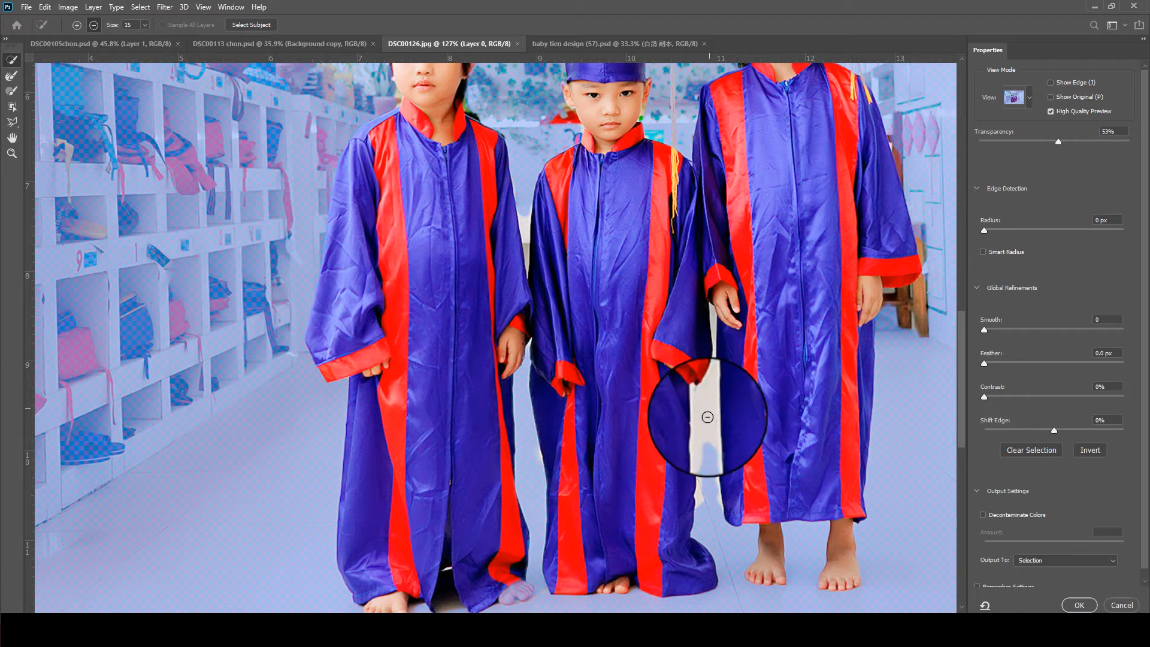
# - Subtract the gap between the second and third children's robes and the one between the first two children's sleeves, using brush size 8
pyautogui.moveTo(708, 417); pyautogui.dragTo(710, 488)
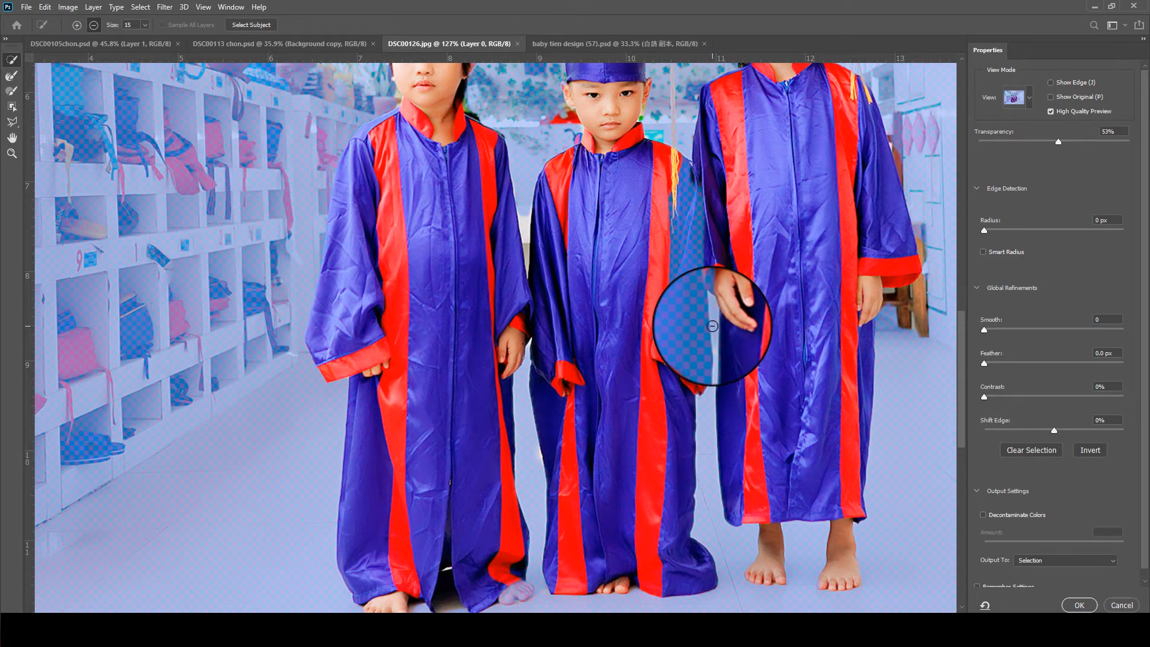
pyautogui.scroll(5, 712, 318)
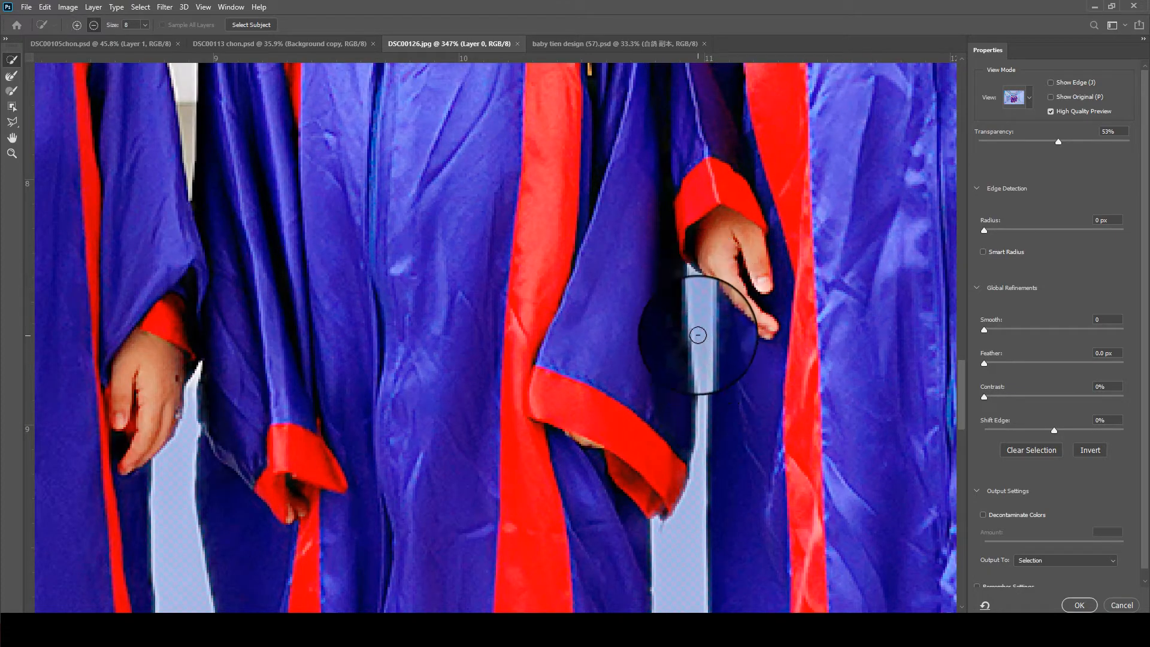
pyautogui.scroll(-5, 695, 264)
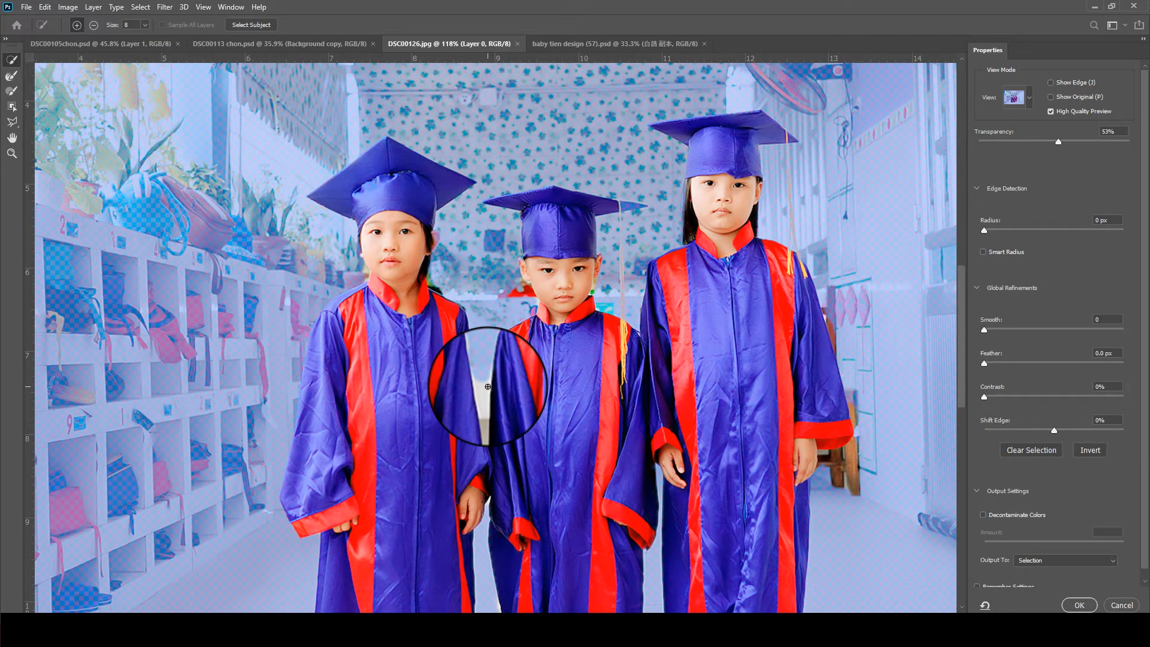
pyautogui.moveTo(484, 391); pyautogui.dragTo(487, 423)
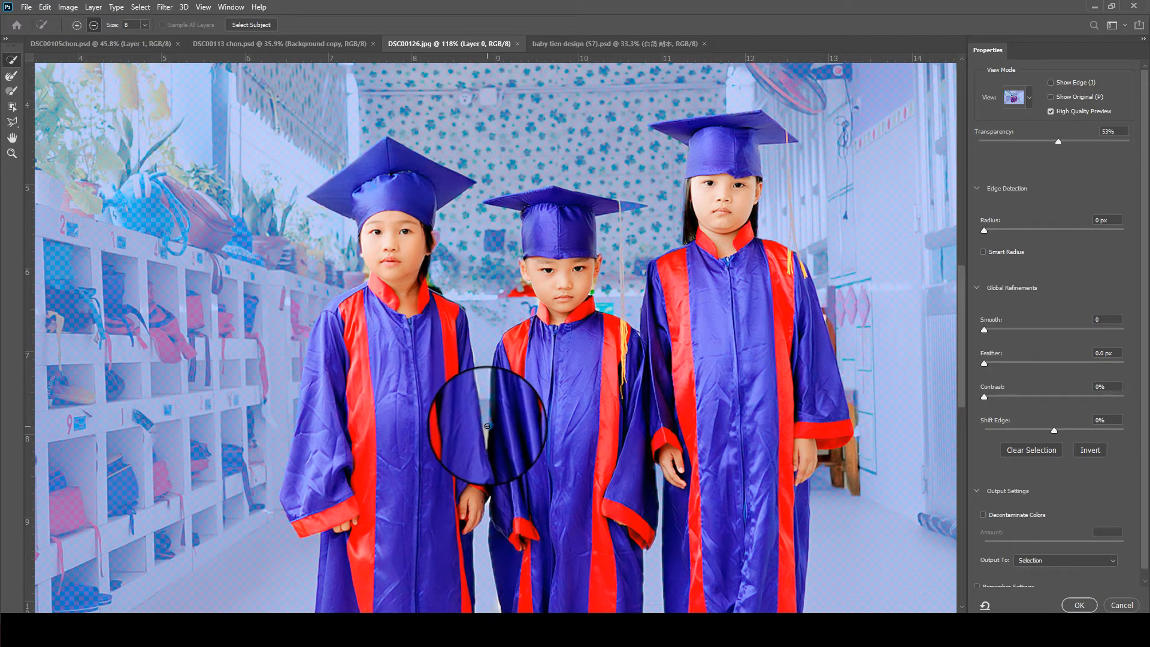
# - Set the mask preview transparency to 68% and switch the Object Selection tool to Lasso mode
pyautogui.moveTo(1041, 141); pyautogui.dragTo(1081, 140)
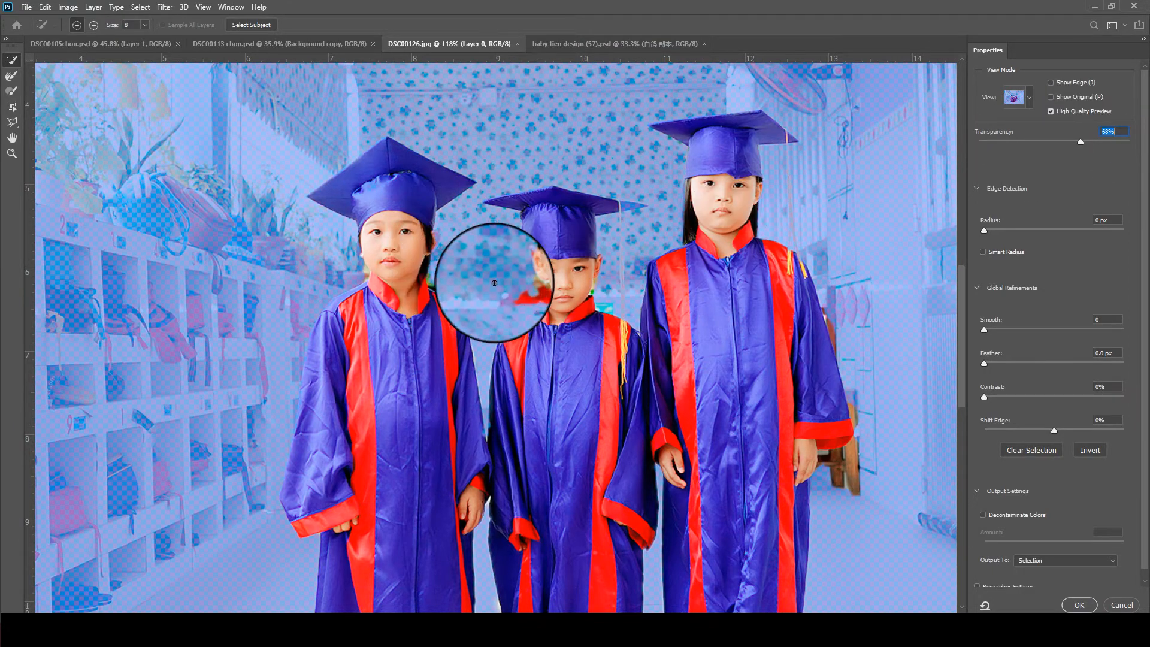
pyautogui.hotkey('ctrl', '+')
pyautogui.hotkey('ctrl', '+')
pyautogui.hotkey('ctrl', '+')
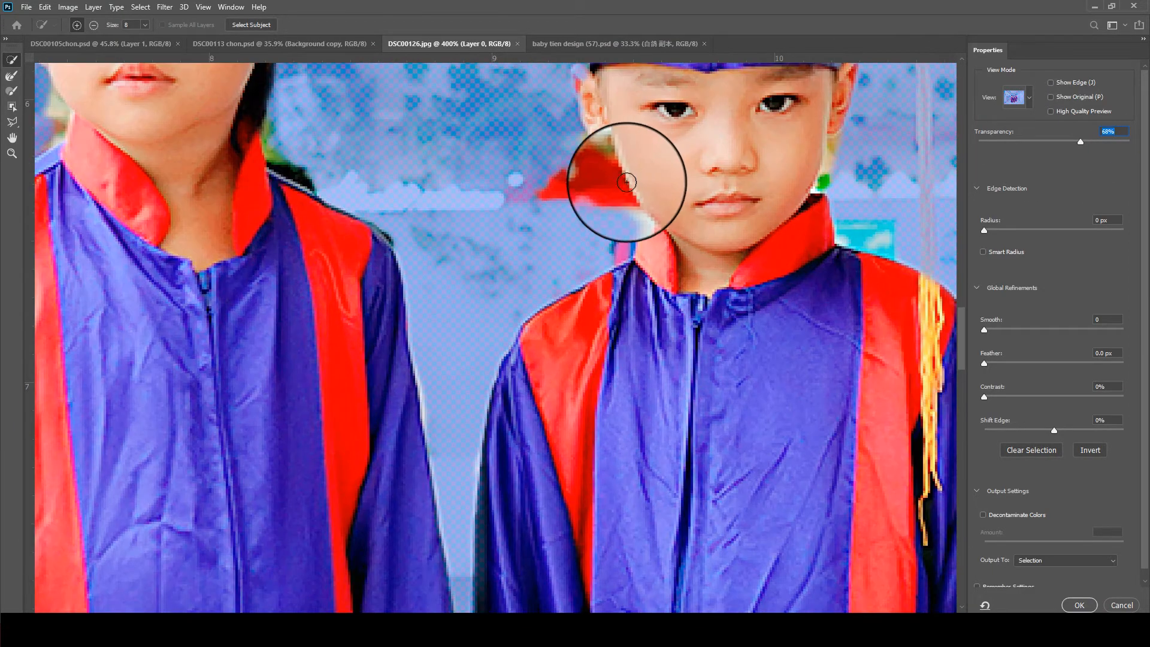
pyautogui.moveTo(702, 175); pyautogui.dragTo(457, 307)
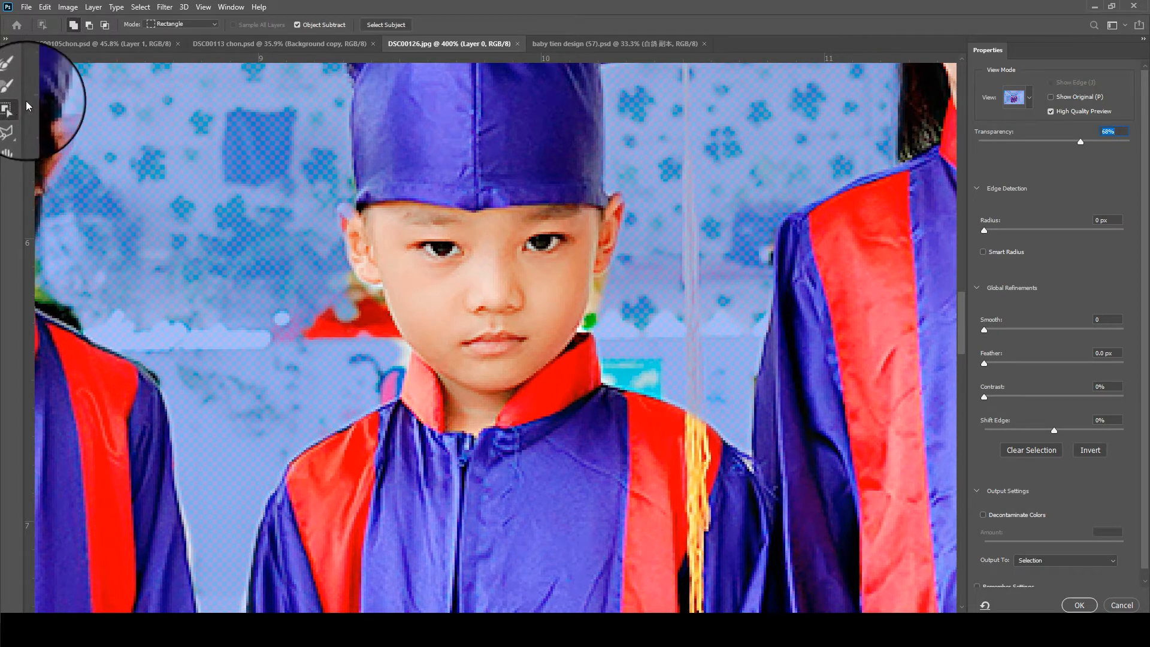
pyautogui.click(182, 24)
pyautogui.click(163, 45)
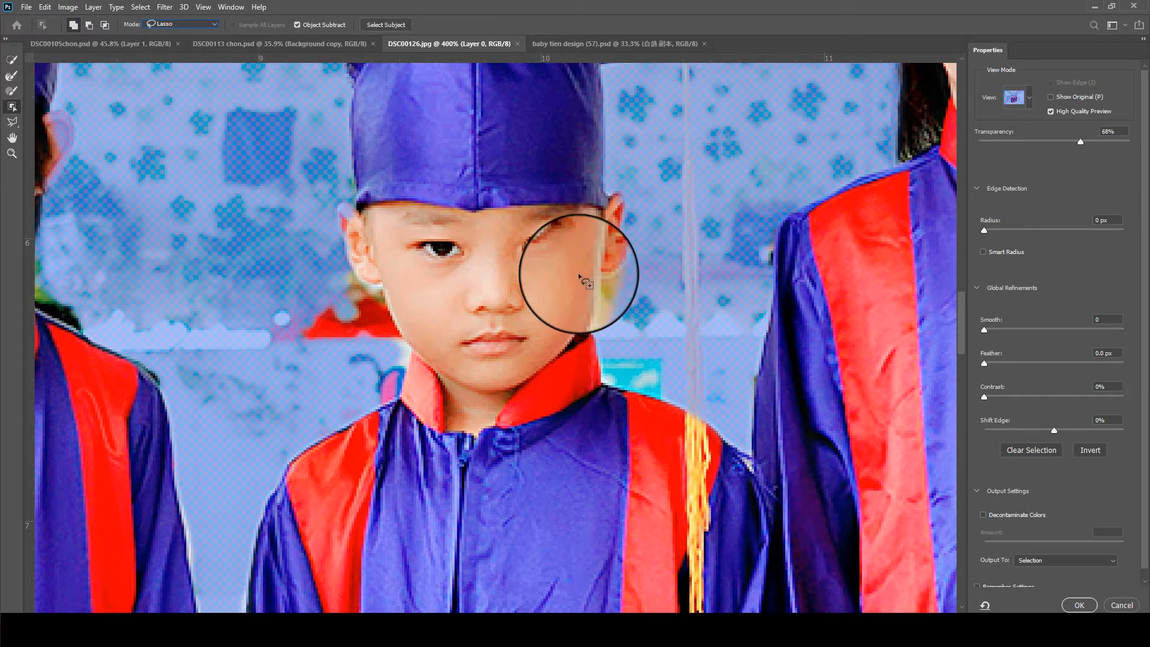
# - Subtract the red and light background remnants on both sides of the second child's face with the Object Selection lasso
pyautogui.moveTo(569, 275)
pyautogui.mouseDown()
pyautogui.moveTo(554, 309)
pyautogui.moveTo(616, 324)
pyautogui.moveTo(600, 229)
pyautogui.moveTo(572, 299)
pyautogui.moveTo(590, 343)
pyautogui.moveTo(625, 243)
pyautogui.moveTo(584, 286)
pyautogui.mouseUp()
pyautogui.moveTo(316, 335)
pyautogui.mouseDown()
pyautogui.moveTo(415, 344)
pyautogui.moveTo(298, 354)
pyautogui.moveTo(355, 380)
pyautogui.mouseUp()
pyautogui.moveTo(241, 334); pyautogui.dragTo(704, 349)
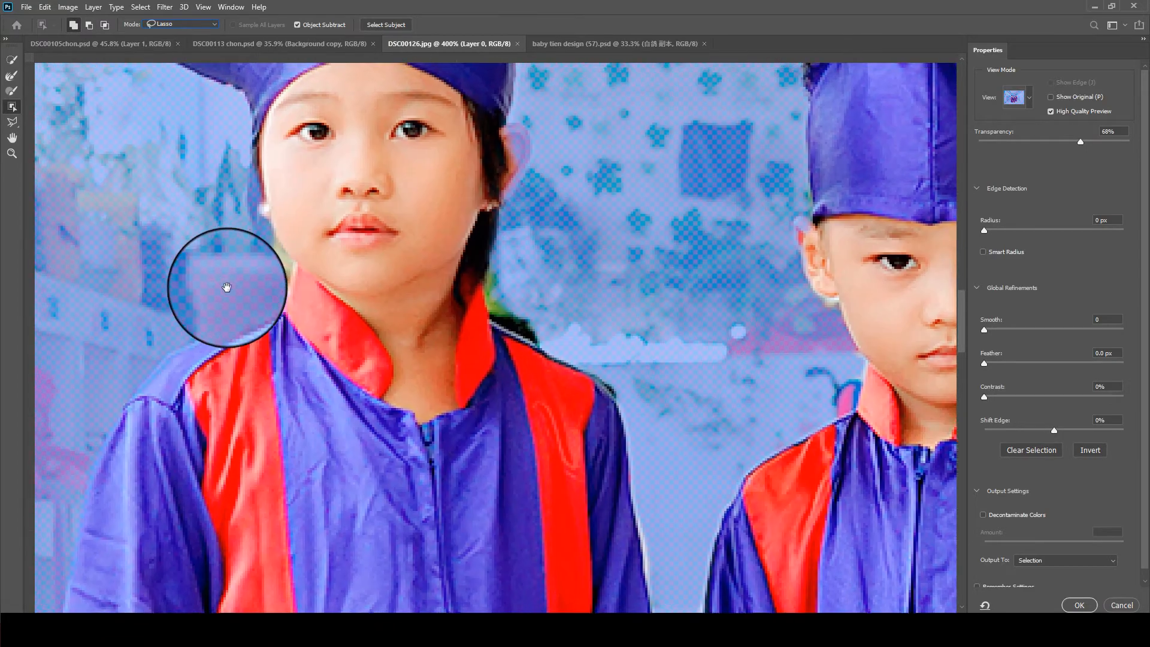
# - Try to trim the light background remnant beside the first child's collar with the lasso, and undo it
pyautogui.moveTo(225, 287)
pyautogui.mouseDown()
pyautogui.moveTo(231, 302)
pyautogui.moveTo(232, 292)
pyautogui.mouseUp()
pyautogui.moveTo(223, 353); pyautogui.dragTo(362, 244)
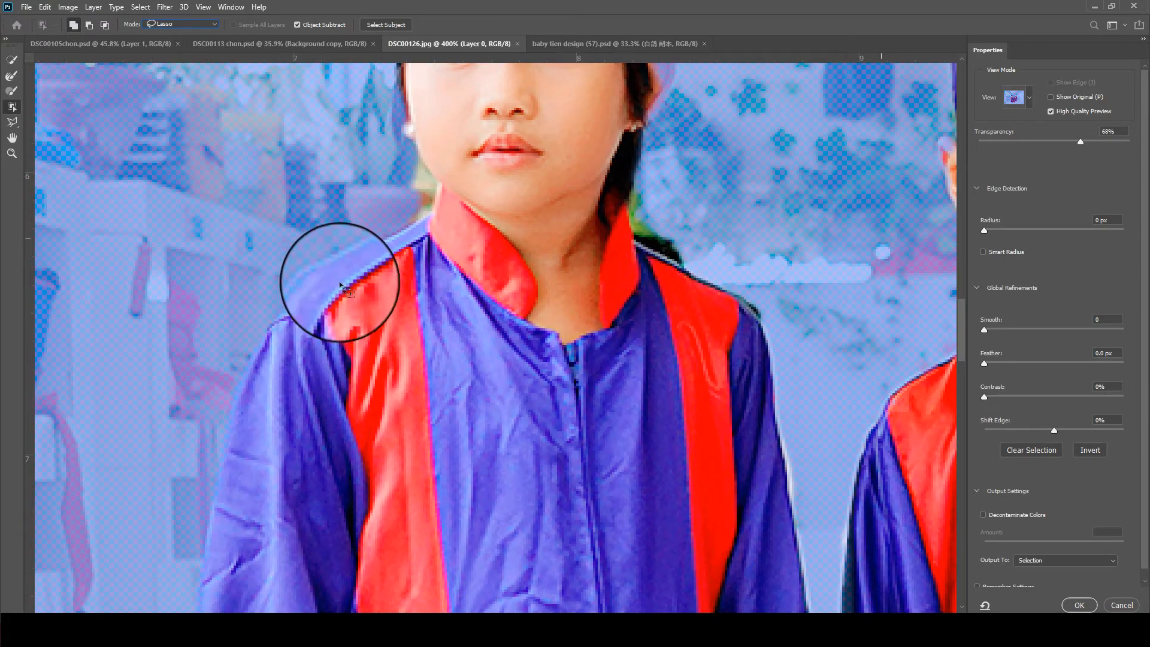
pyautogui.moveTo(450, 208)
pyautogui.mouseDown()
pyautogui.moveTo(315, 251)
pyautogui.moveTo(520, 300)
pyautogui.moveTo(475, 213)
pyautogui.moveTo(461, 222)
pyautogui.mouseUp()
pyautogui.hotkey('ctrl', 'z')
# - Examine the selection edges along the three children's robes, sleeves and hands
pyautogui.moveTo(462, 182)
pyautogui.mouseDown()
pyautogui.moveTo(247, 366)
pyautogui.moveTo(552, 198)
pyautogui.moveTo(524, 185)
pyautogui.mouseUp()
pyautogui.moveTo(437, 396); pyautogui.dragTo(457, 239)
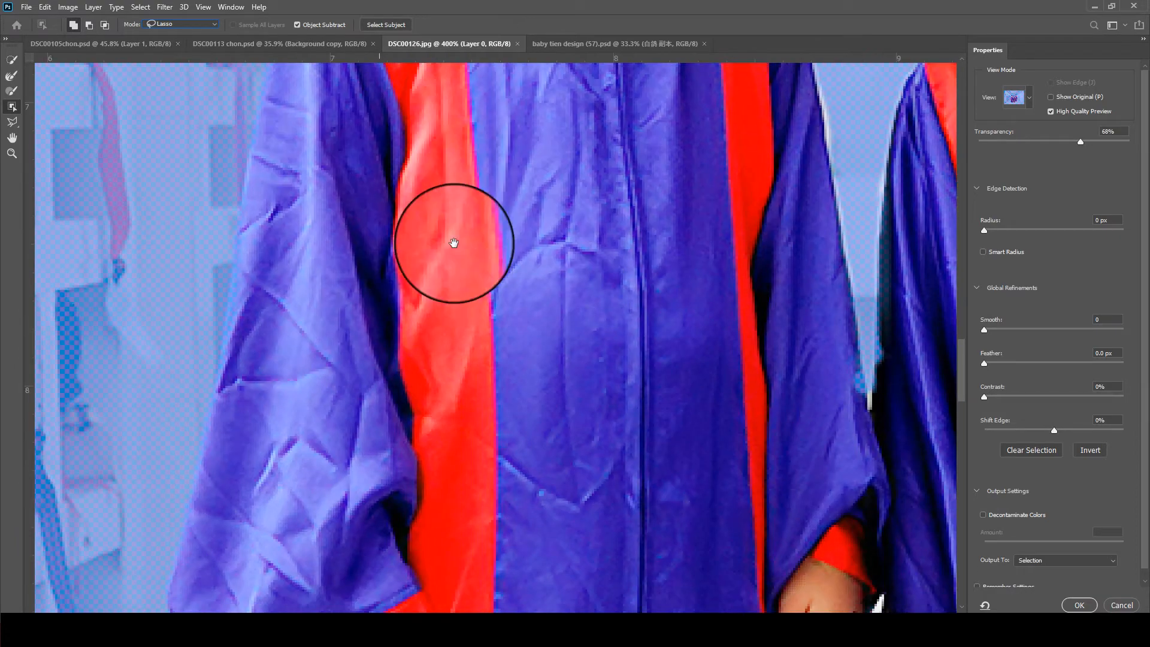
pyautogui.moveTo(513, 347); pyautogui.dragTo(469, 113)
pyautogui.moveTo(838, 204); pyautogui.dragTo(475, 231)
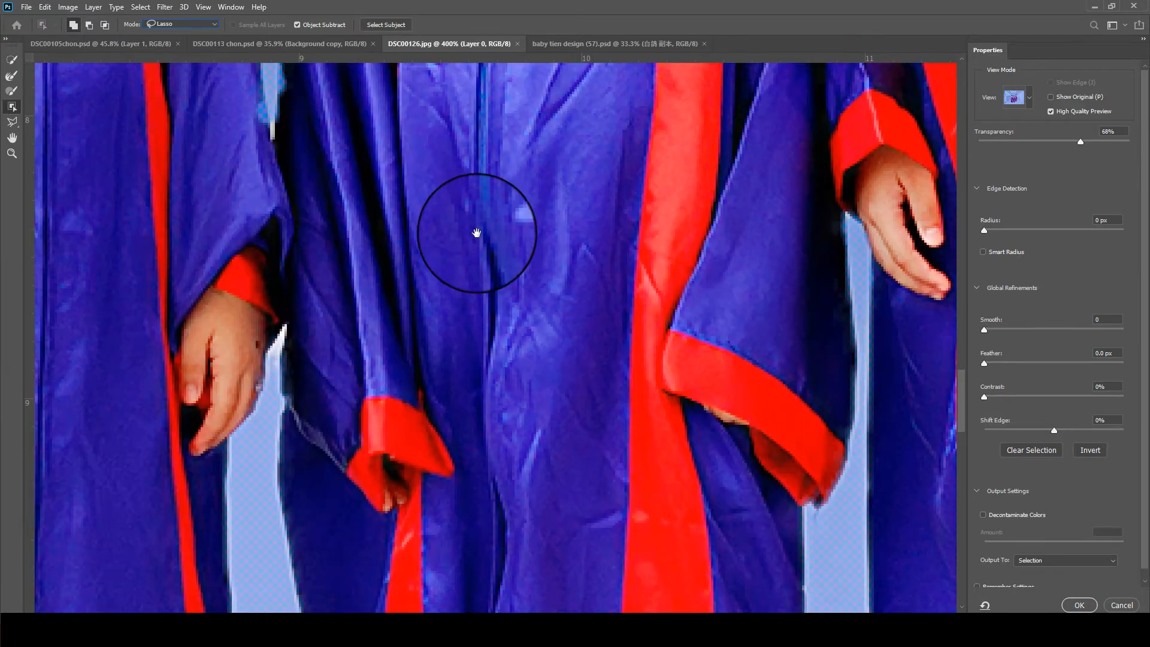
pyautogui.hotkey('ctrl', '-')
pyautogui.hotkey('ctrl', '-')
pyautogui.hotkey('ctrl', '-')
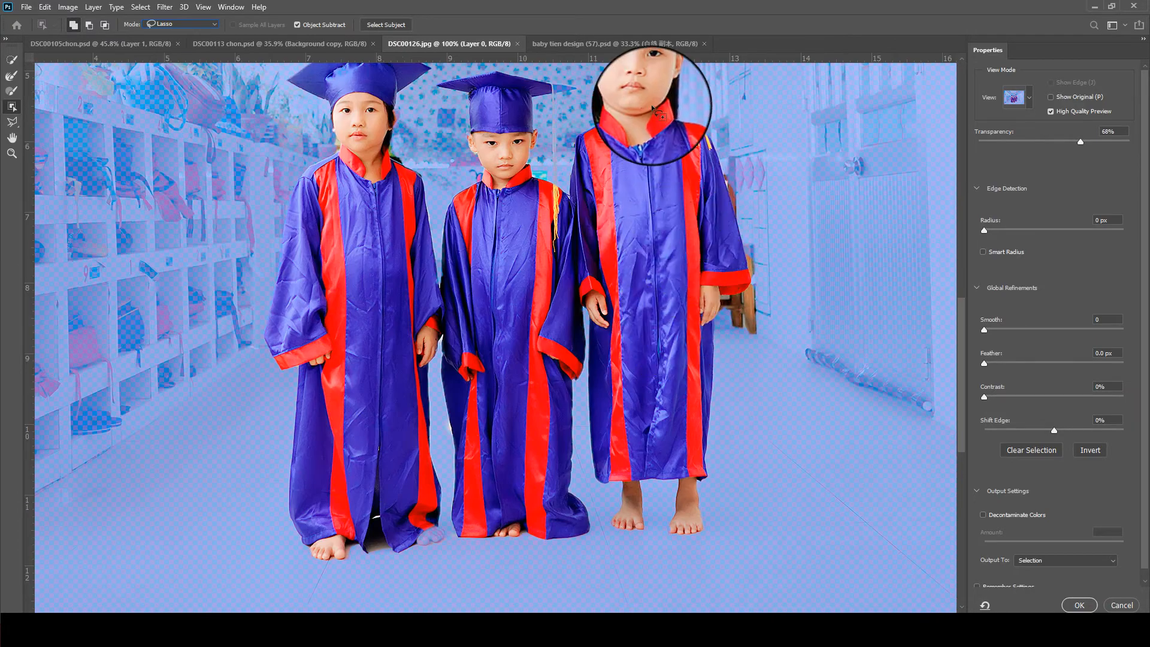
pyautogui.moveTo(653, 106); pyautogui.dragTo(667, 276)
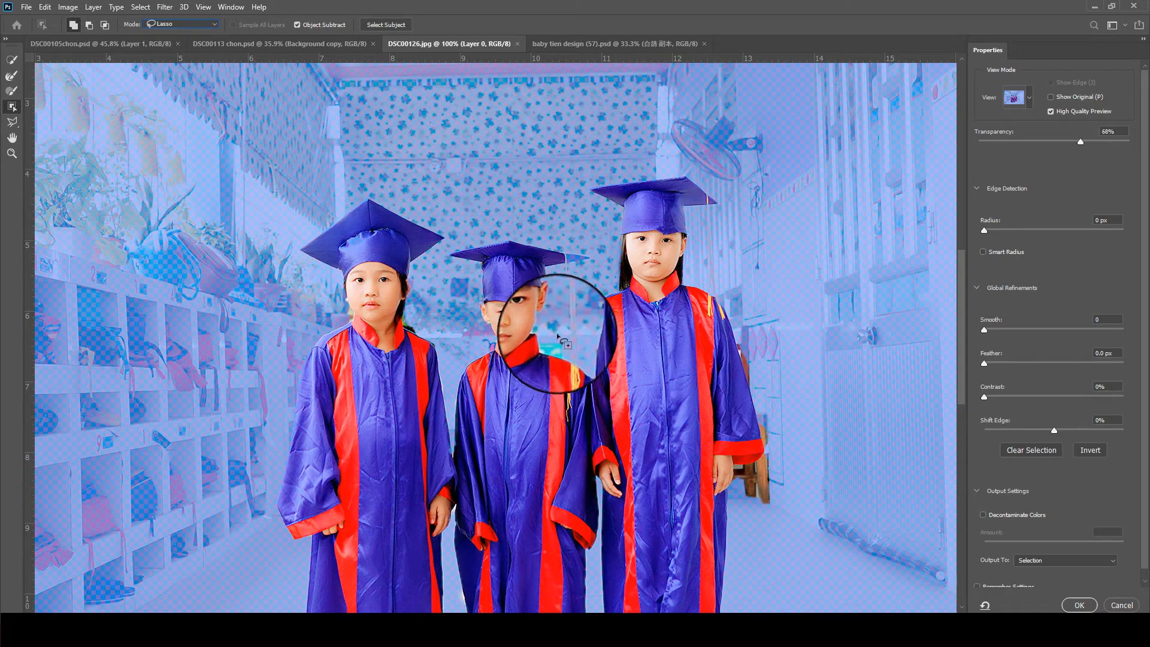
# - Subtract the teal background patch between the second child's collar and shoulder with the Object Selection lasso
pyautogui.hotkey('ctrl', '+')
pyautogui.hotkey('ctrl', '+')
pyautogui.hotkey('ctrl', '+')
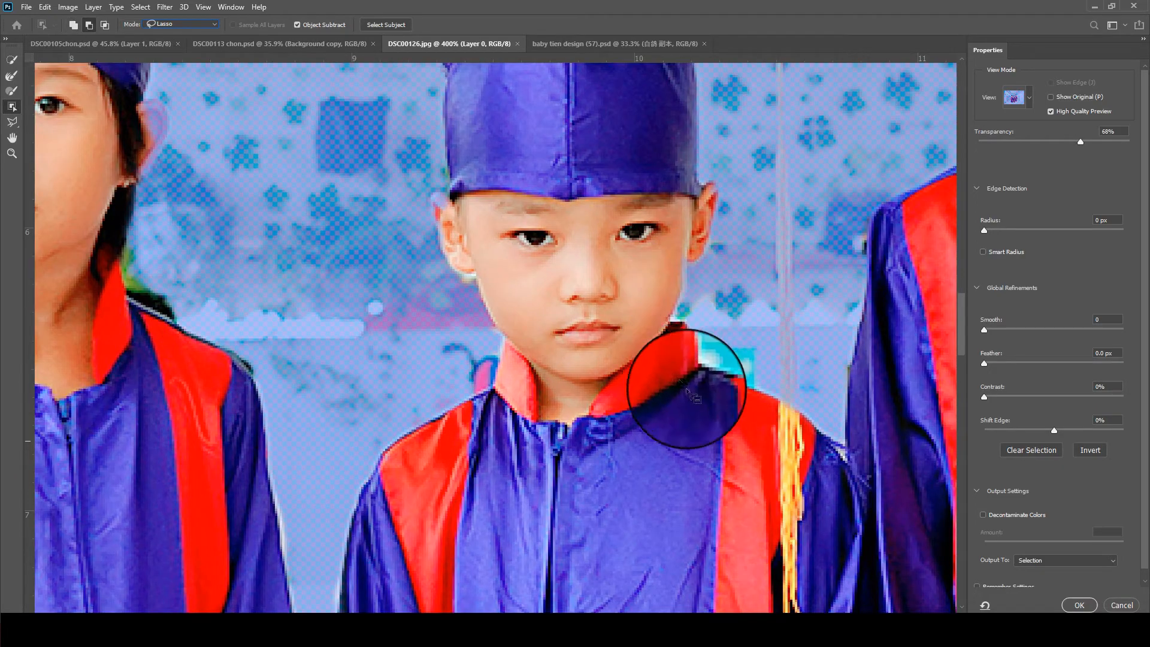
pyautogui.moveTo(686, 392)
pyautogui.mouseDown()
pyautogui.moveTo(778, 355)
pyautogui.moveTo(702, 261)
pyautogui.moveTo(630, 269)
pyautogui.mouseUp()
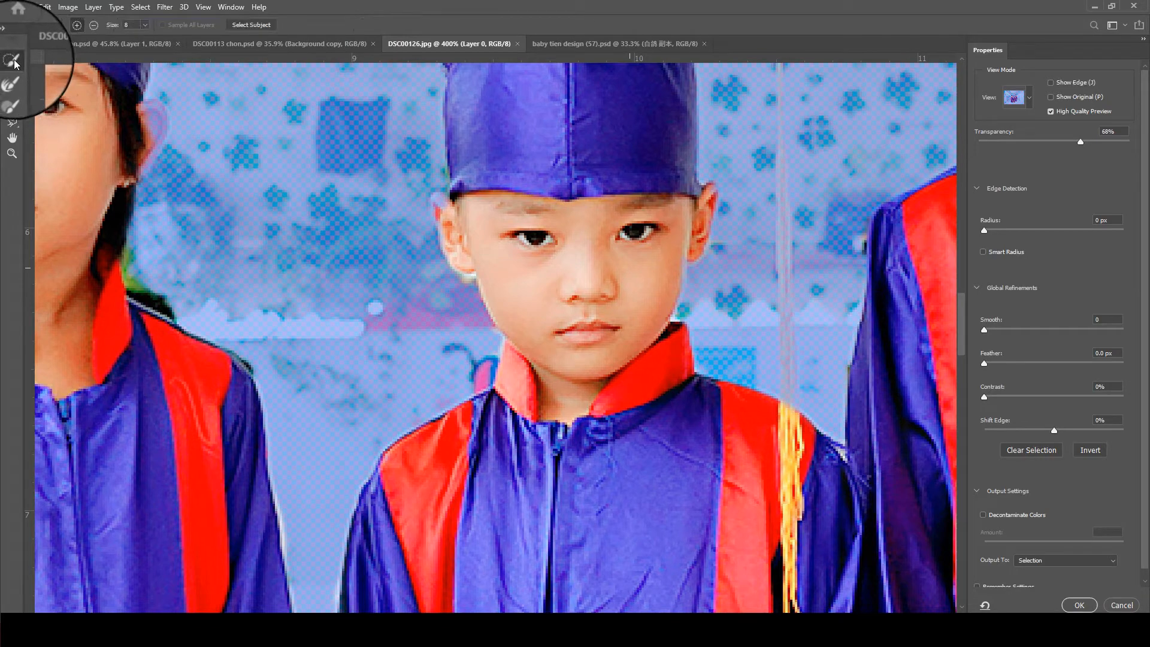
# - Add the second child's missing cap tip and hanging tassel to the selection with the Polygonal Lasso
pyautogui.click(15, 122)
pyautogui.moveTo(813, 131); pyautogui.dragTo(672, 280)
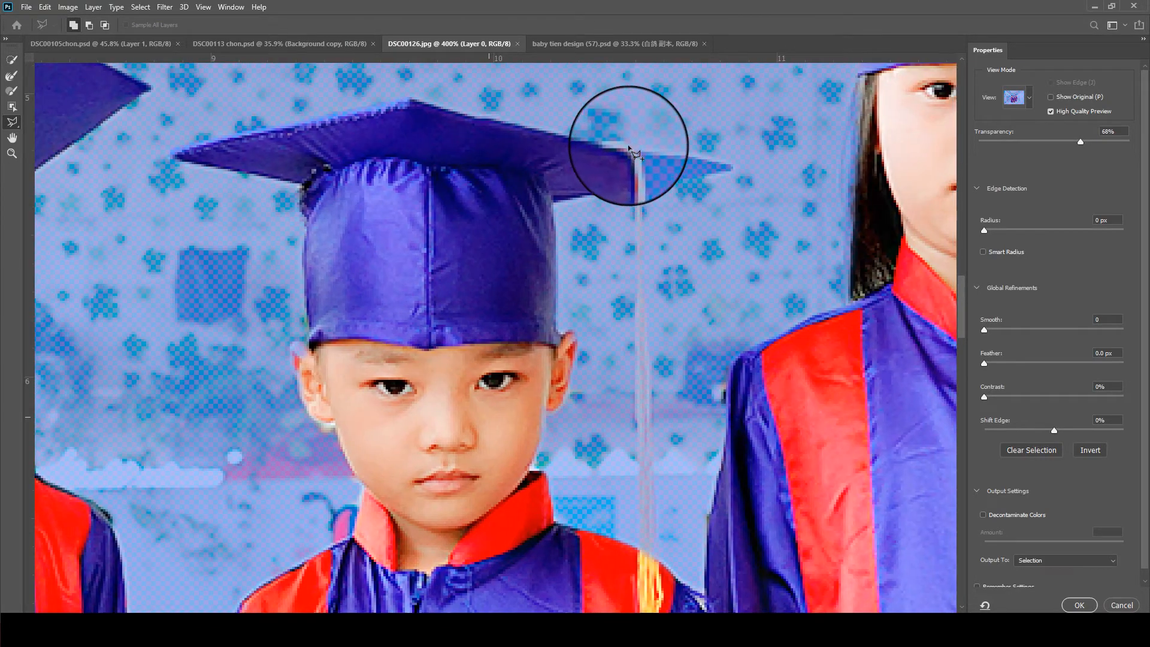
pyautogui.click(601, 145)
pyautogui.click(733, 165)
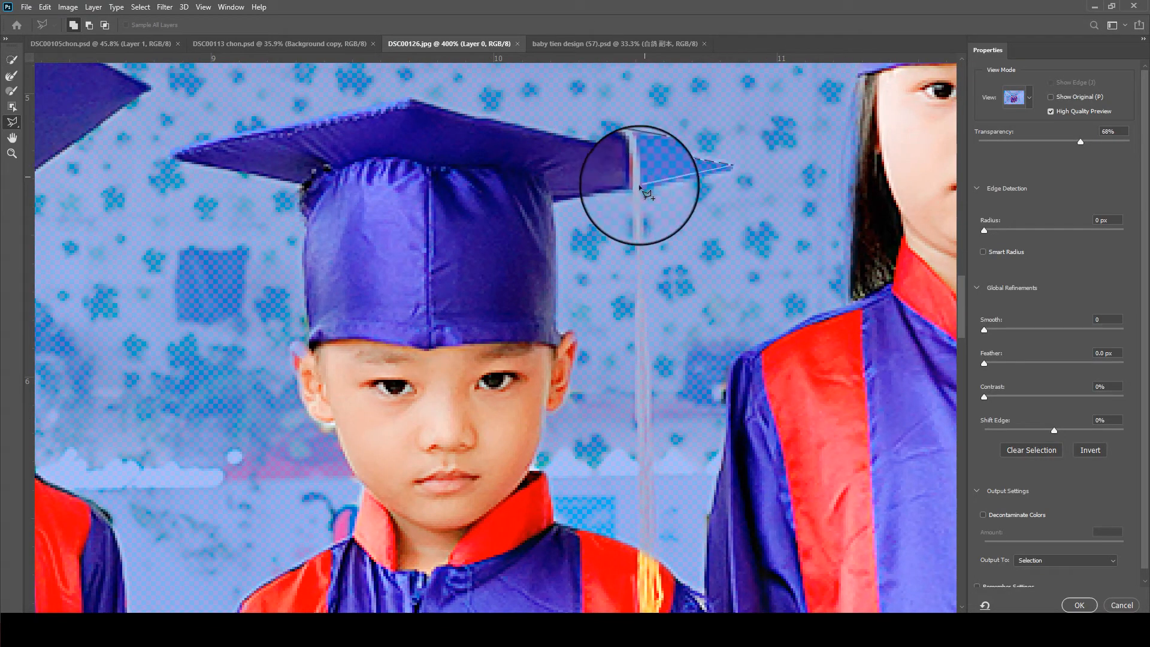
pyautogui.click(642, 186)
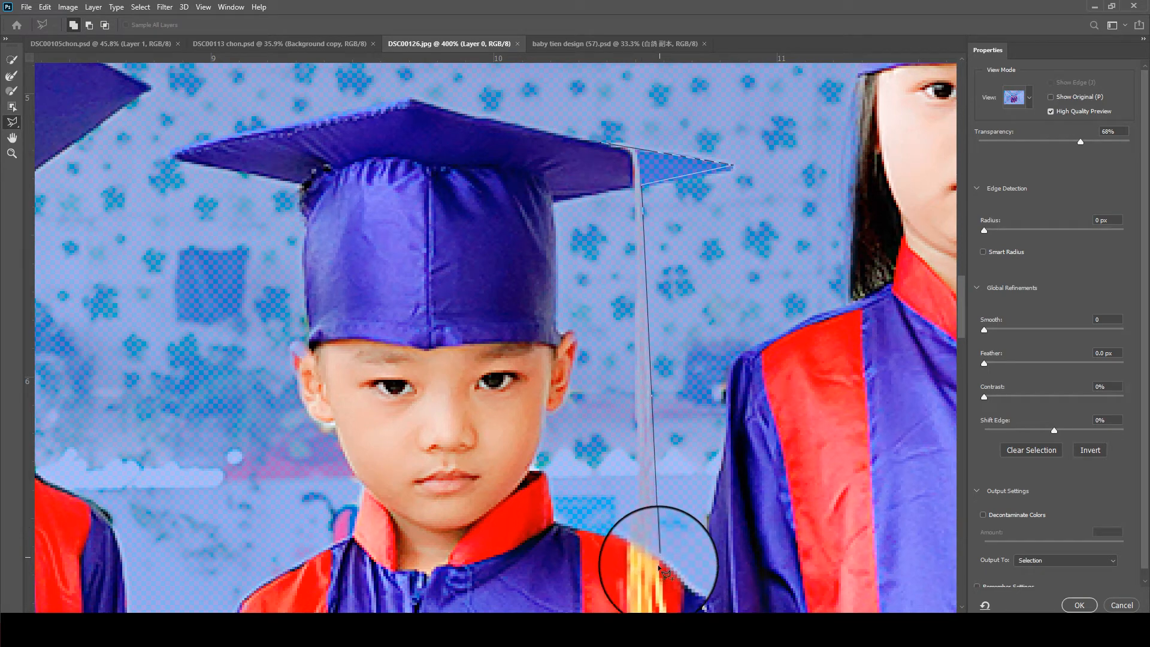
pyautogui.click(655, 567)
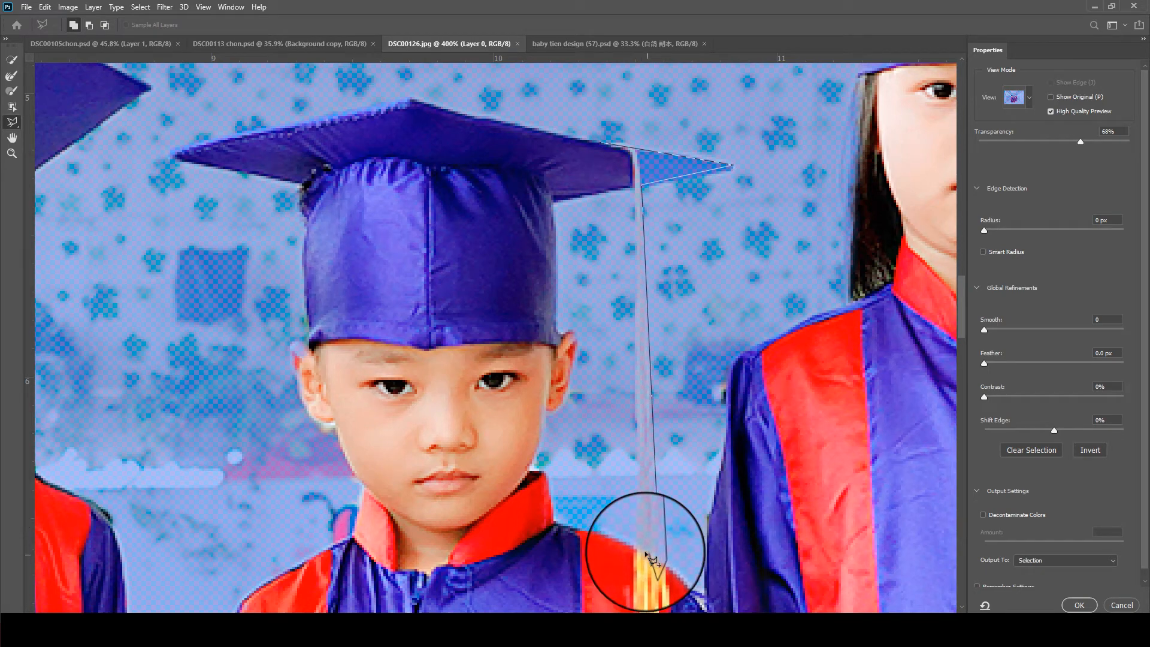
pyautogui.click(635, 193)
pyautogui.doubleClick(627, 156)
pyautogui.scroll(-6, 628, 158)
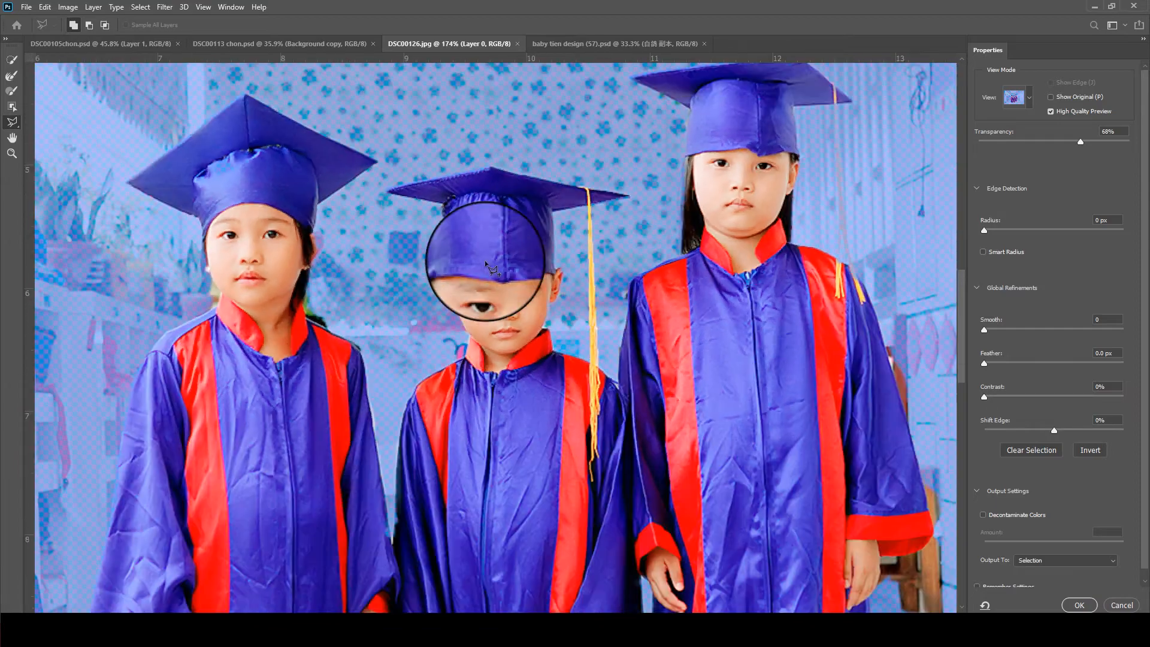
# - Add the first child's unselected ear beside the long hair to the selection with the Polygonal Lasso
pyautogui.scroll(6, 285, 225)
pyautogui.click(322, 262)
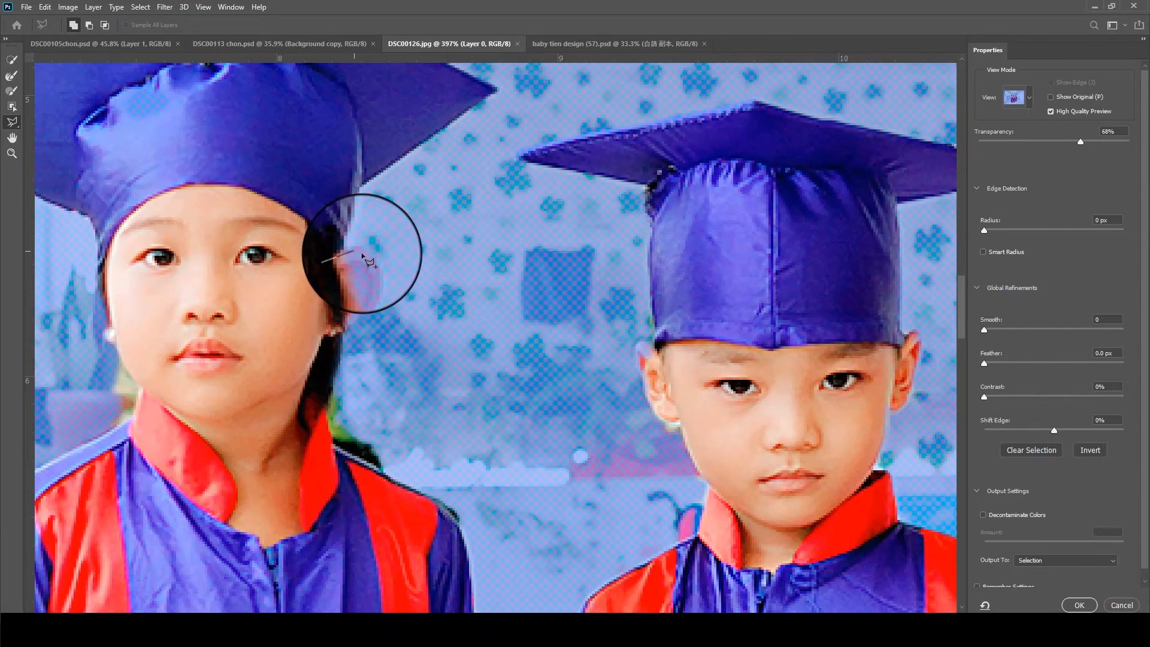
pyautogui.click(372, 262)
pyautogui.click(377, 272)
pyautogui.doubleClick(339, 338)
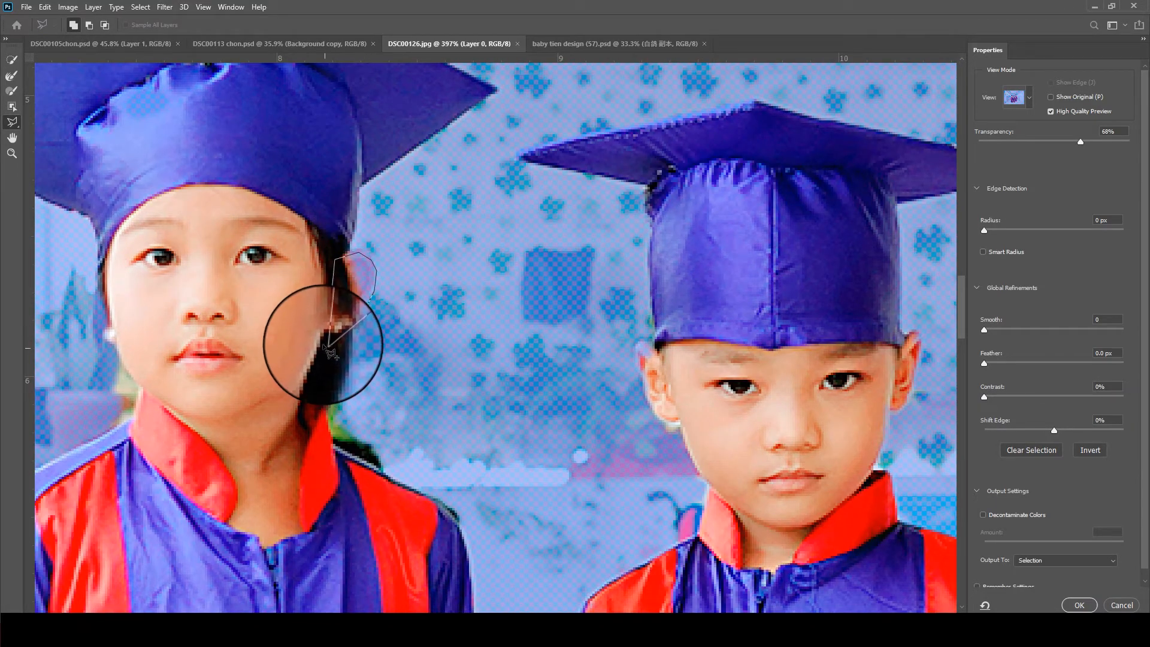
# - Subtract the background remnant between the first child's jaw, outer collar edge and shoulder with the Polygonal Lasso
pyautogui.scroll(-5, 319, 320)
pyautogui.scroll(3, 347, 321)
pyautogui.scroll(2, 216, 376)
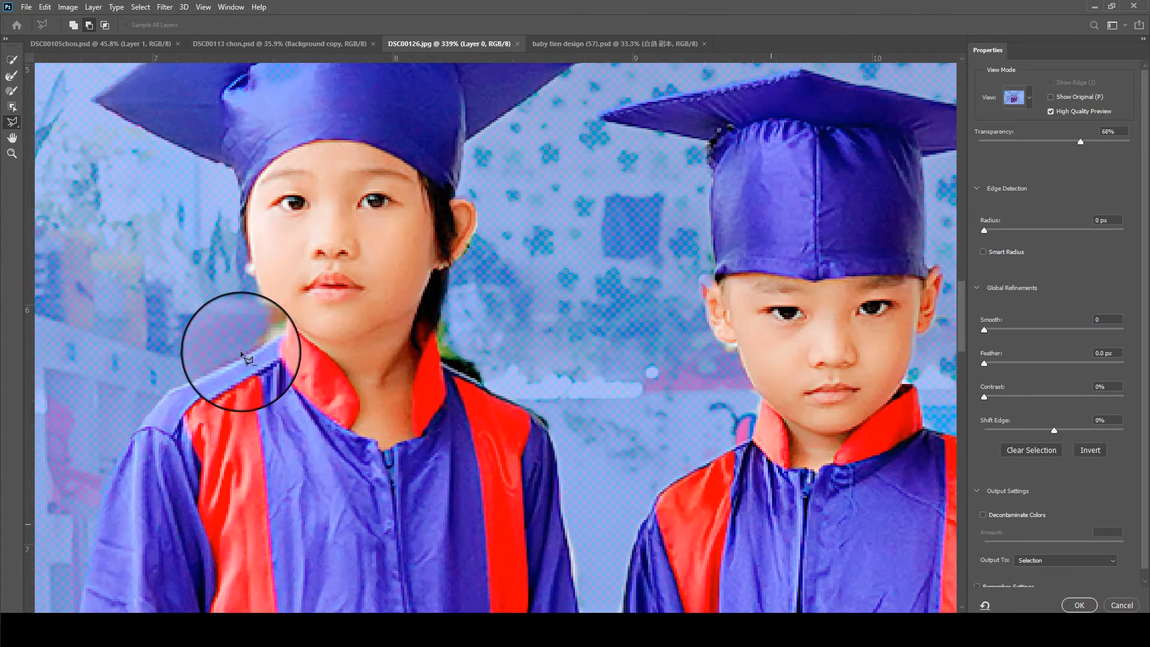
pyautogui.click(263, 360)
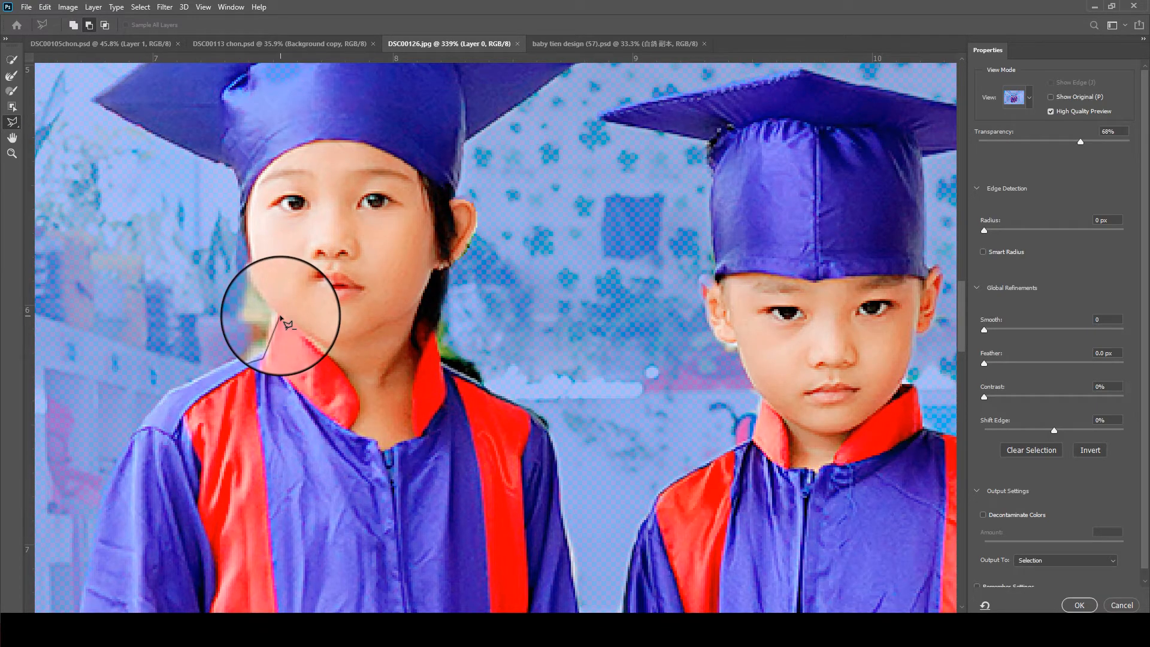
pyautogui.click(281, 316)
pyautogui.click(248, 269)
pyautogui.doubleClick(153, 330)
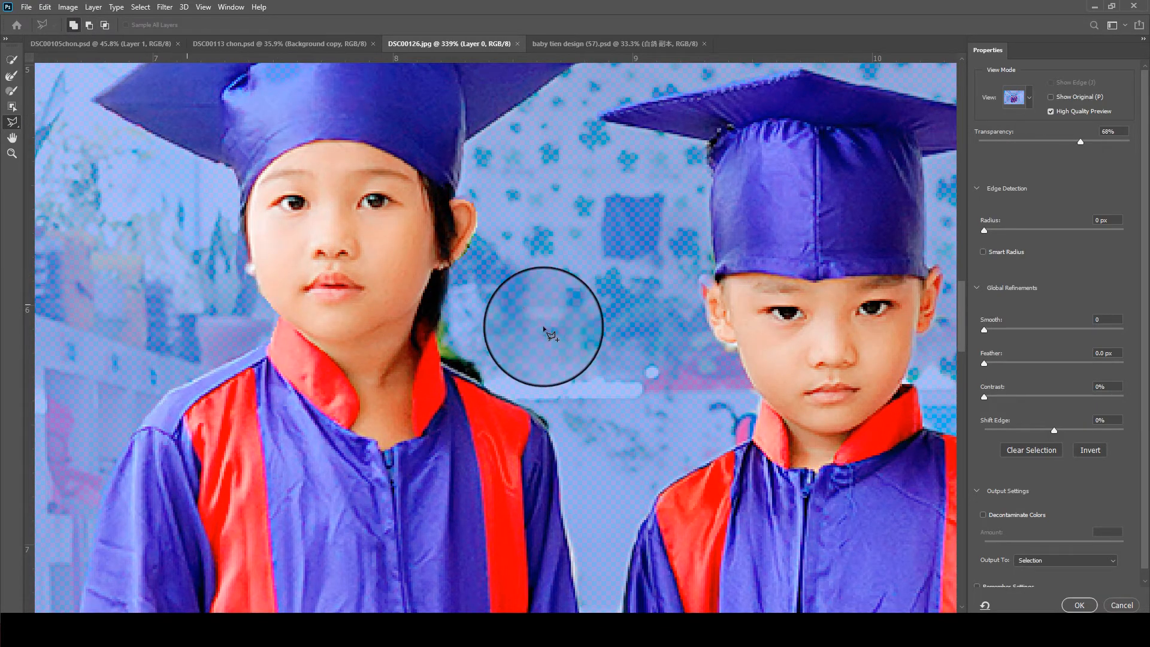
# - Subtract the green background remnant beside the first child's hair and inner collar with the Polygonal Lasso
pyautogui.click(463, 275)
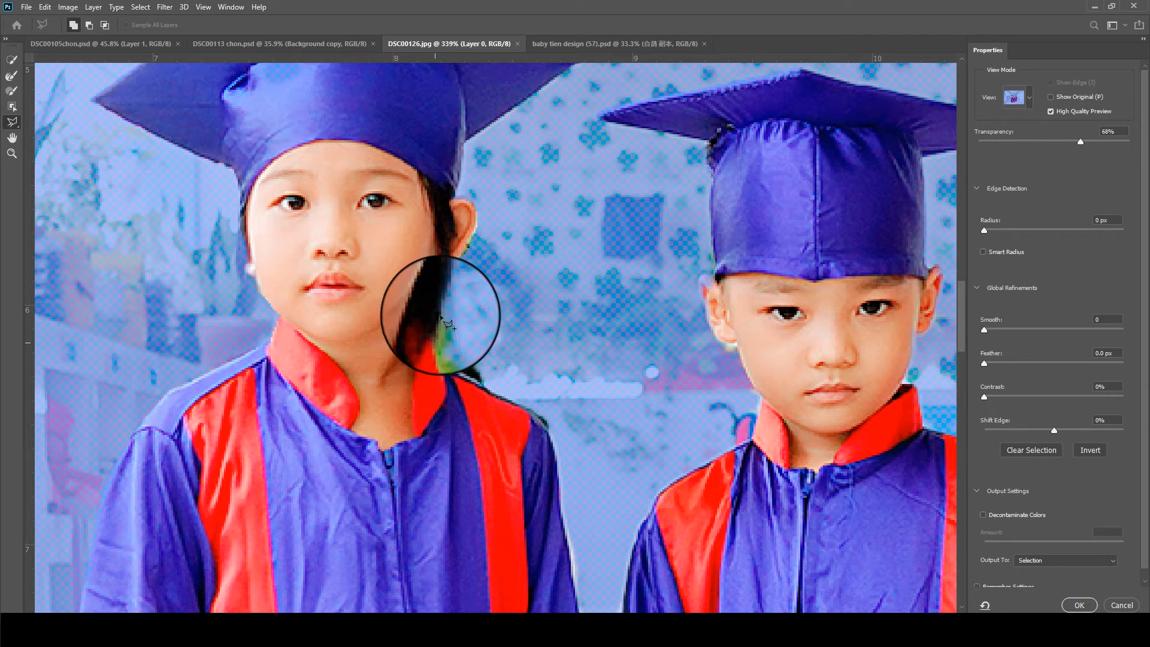
pyautogui.click(427, 337)
pyautogui.doubleClick(469, 385)
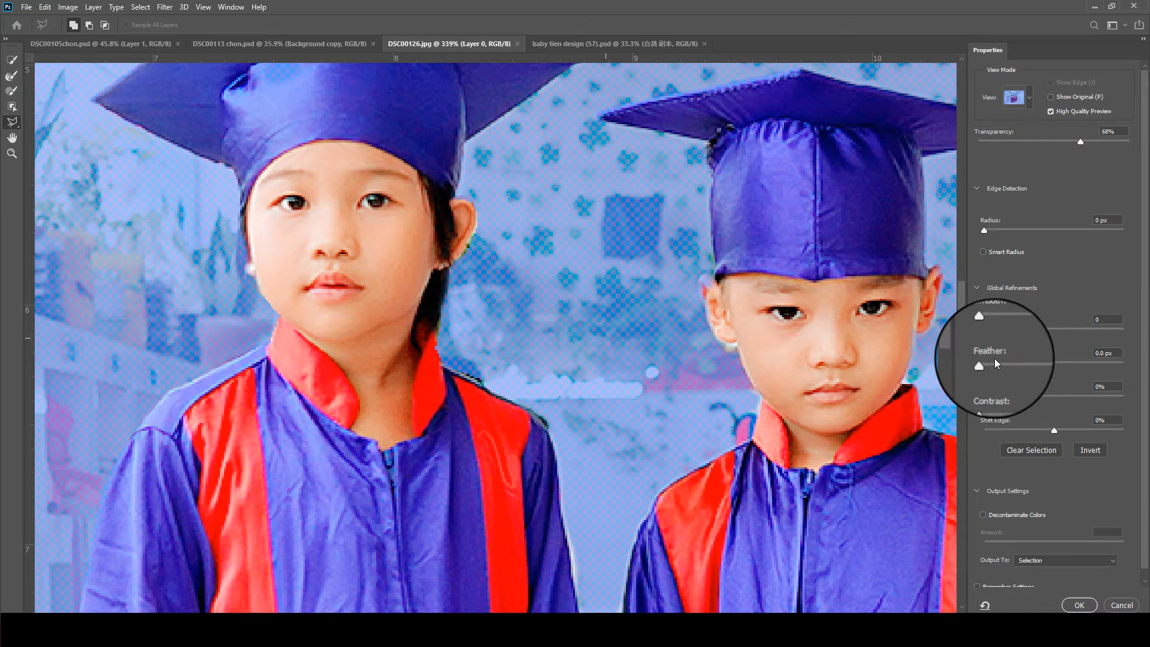
# - Feather the refined selection by 0.7 px and output it to a new layer
pyautogui.moveTo(993, 363); pyautogui.dragTo(990, 361)
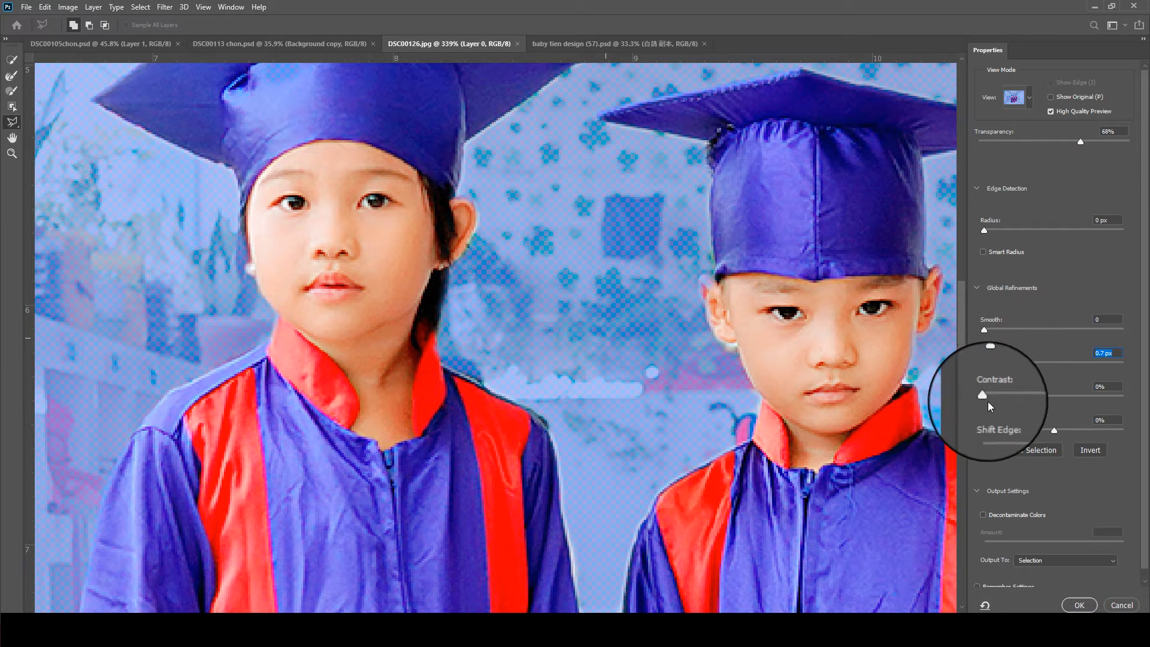
pyautogui.moveTo(991, 332)
pyautogui.mouseDown()
pyautogui.moveTo(977, 331)
pyautogui.moveTo(1018, 331)
pyautogui.moveTo(976, 330)
pyautogui.mouseUp()
pyautogui.click(1023, 562)
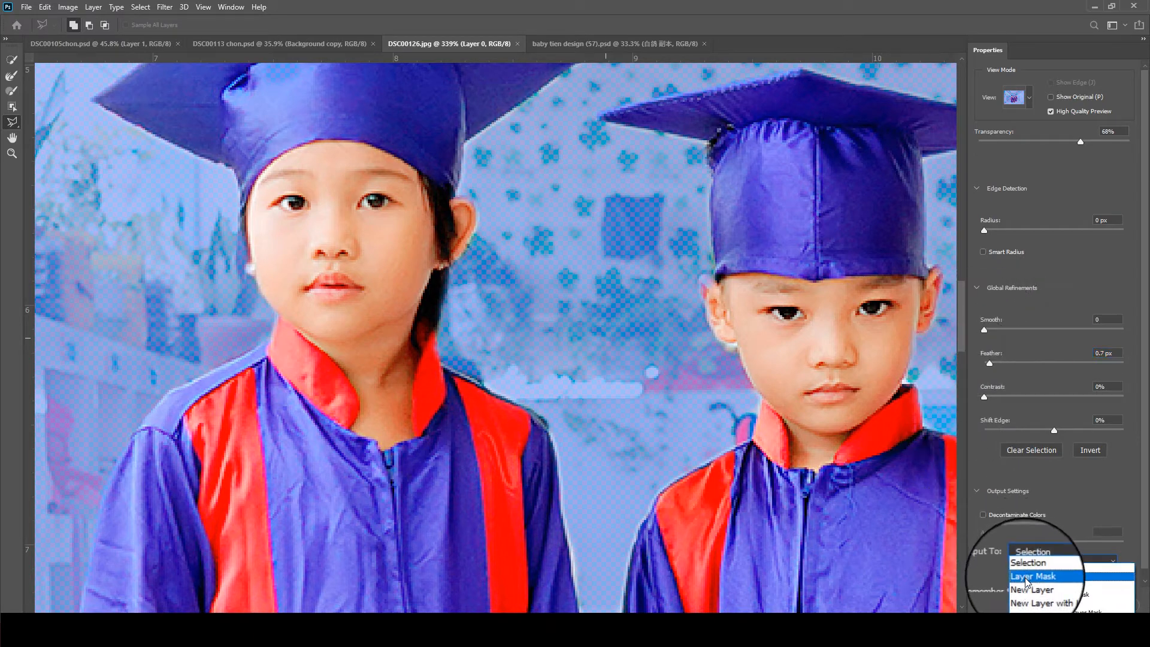
pyautogui.click(1030, 587)
pyautogui.click(1074, 607)
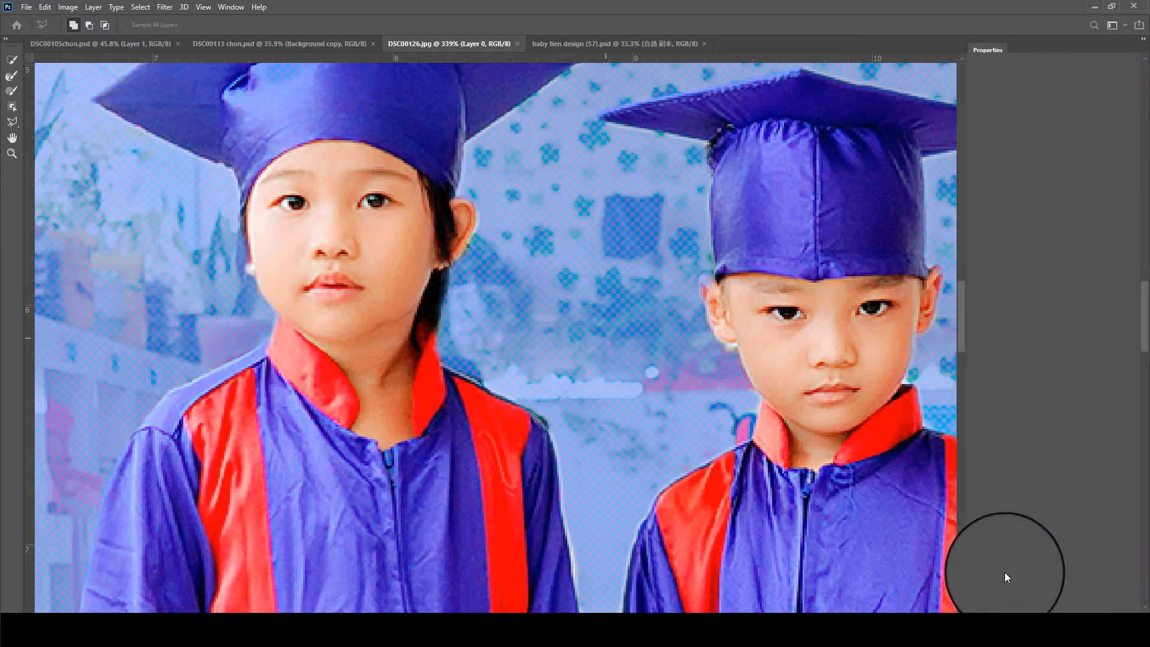
# - Outline the leftover wooden chair beside the tallest child's sleeve and hand with the Polygonal Lasso and delete it
pyautogui.scroll(-5, 468, 252)
pyautogui.scroll(-3, 473, 257)
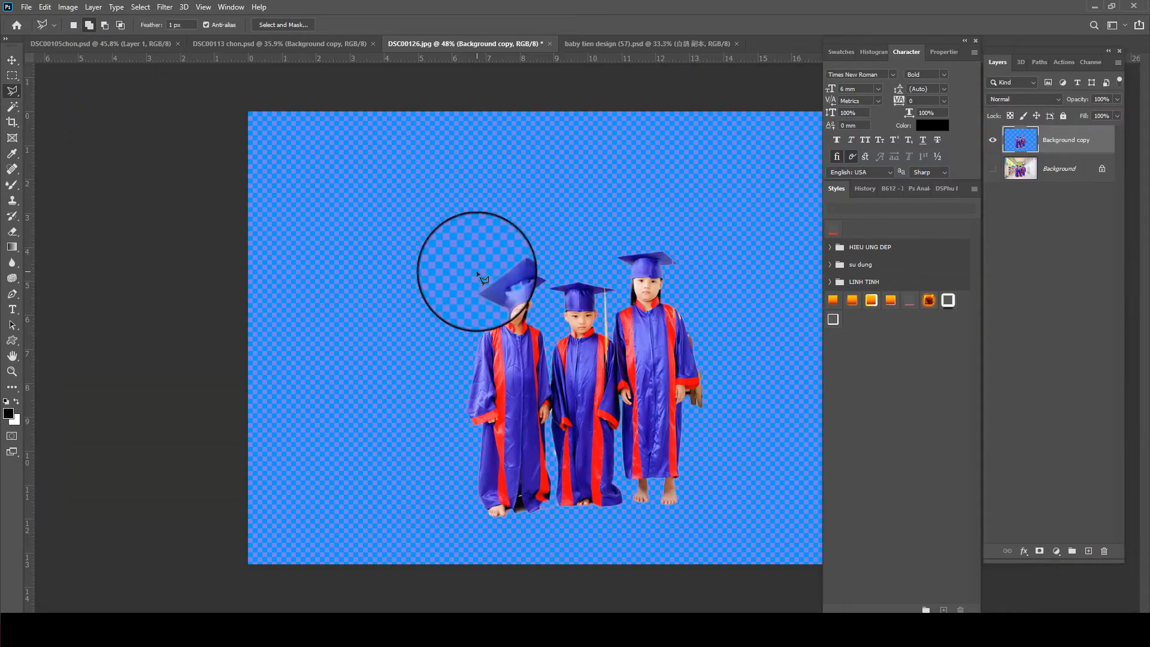
pyautogui.scroll(6, 739, 385)
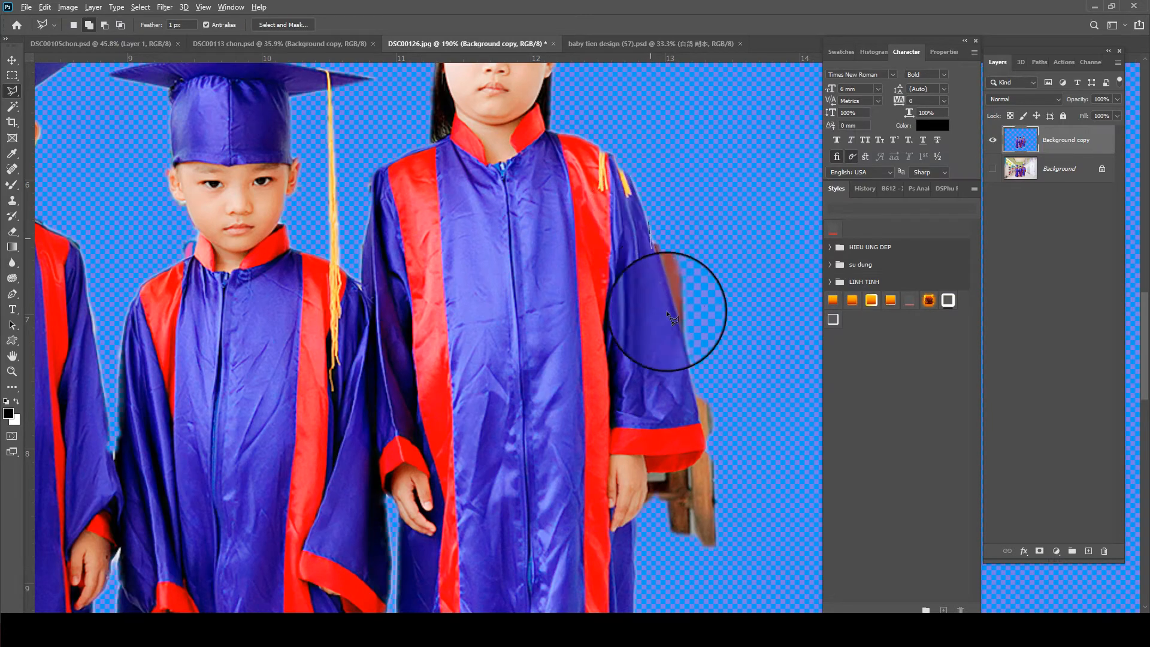
pyautogui.click(690, 462)
pyautogui.click(666, 468)
pyautogui.click(647, 471)
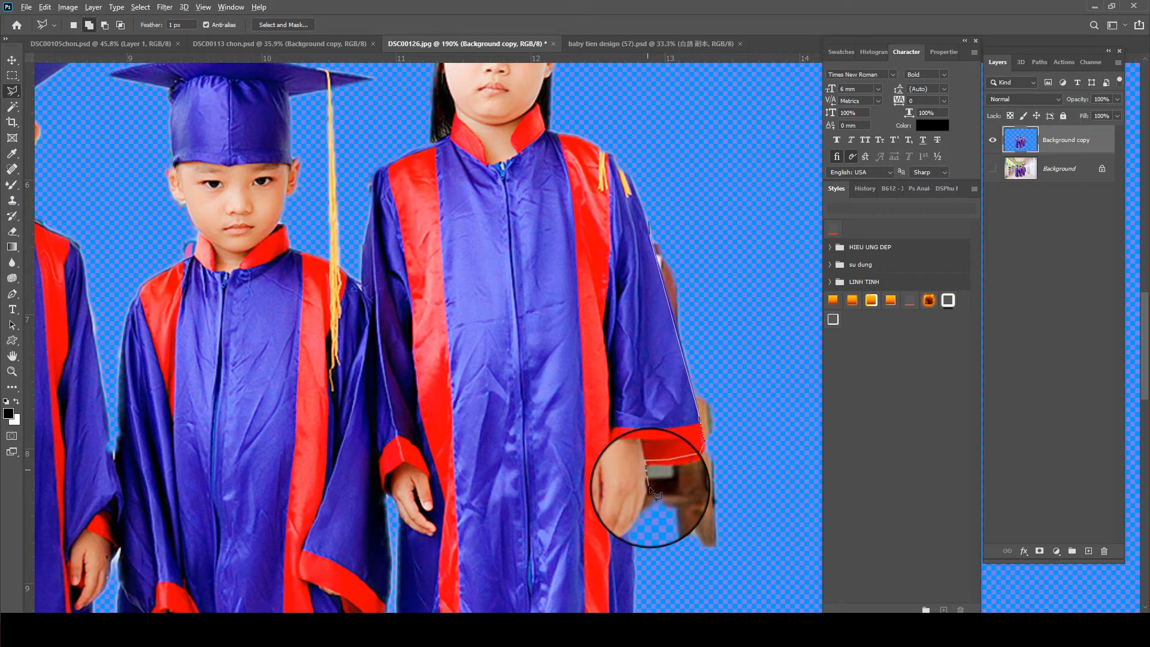
pyautogui.click(644, 512)
pyautogui.click(656, 544)
pyautogui.click(710, 586)
pyautogui.click(781, 551)
pyautogui.click(800, 443)
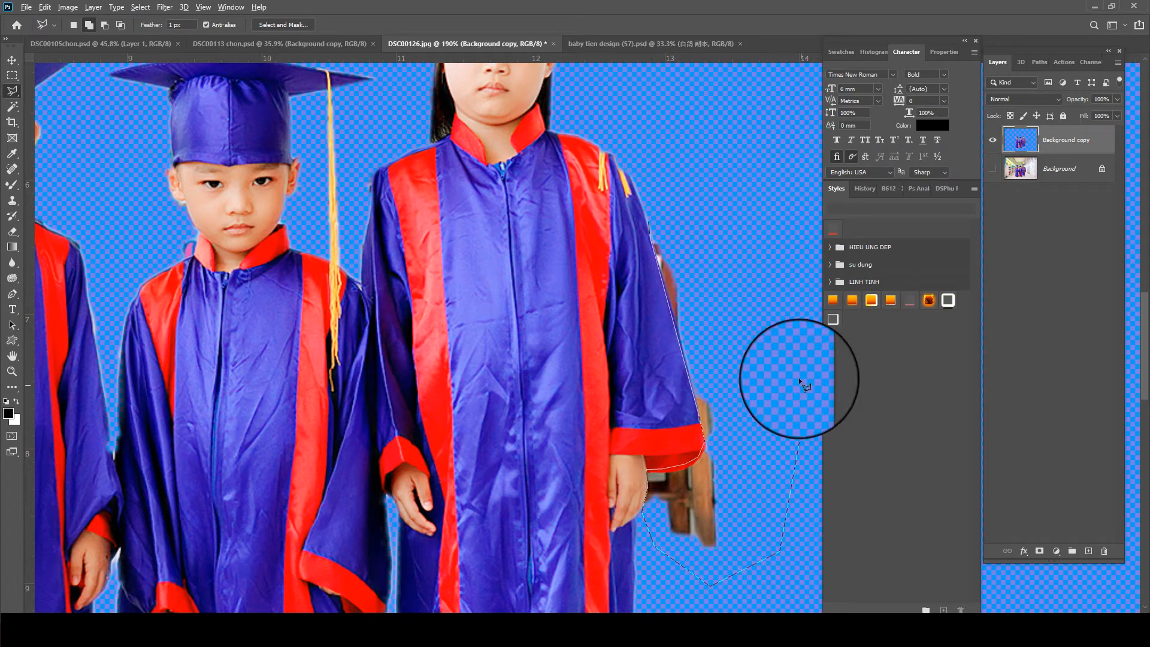
pyautogui.press('Delete')
pyautogui.scroll(-6, 766, 177)
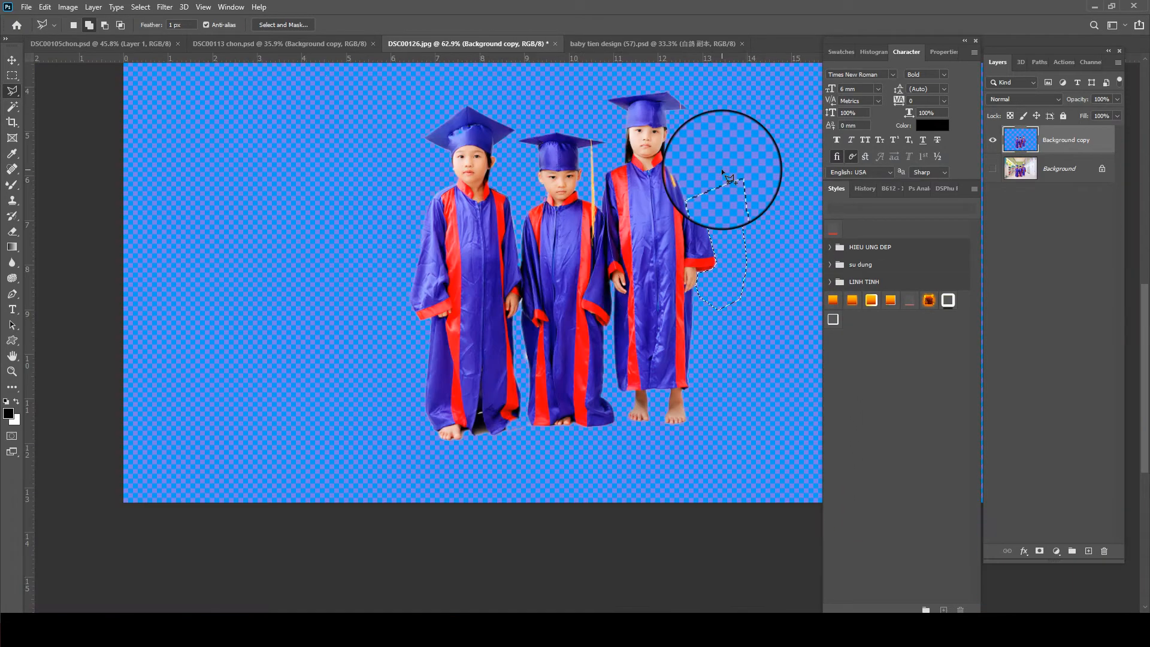
# - Deselect the cleared area and save the cut-out as DSC00126.psd
pyautogui.hotkey('ctrl', 'd')
pyautogui.hotkey('ctrl', 's')
pyautogui.press('Return')
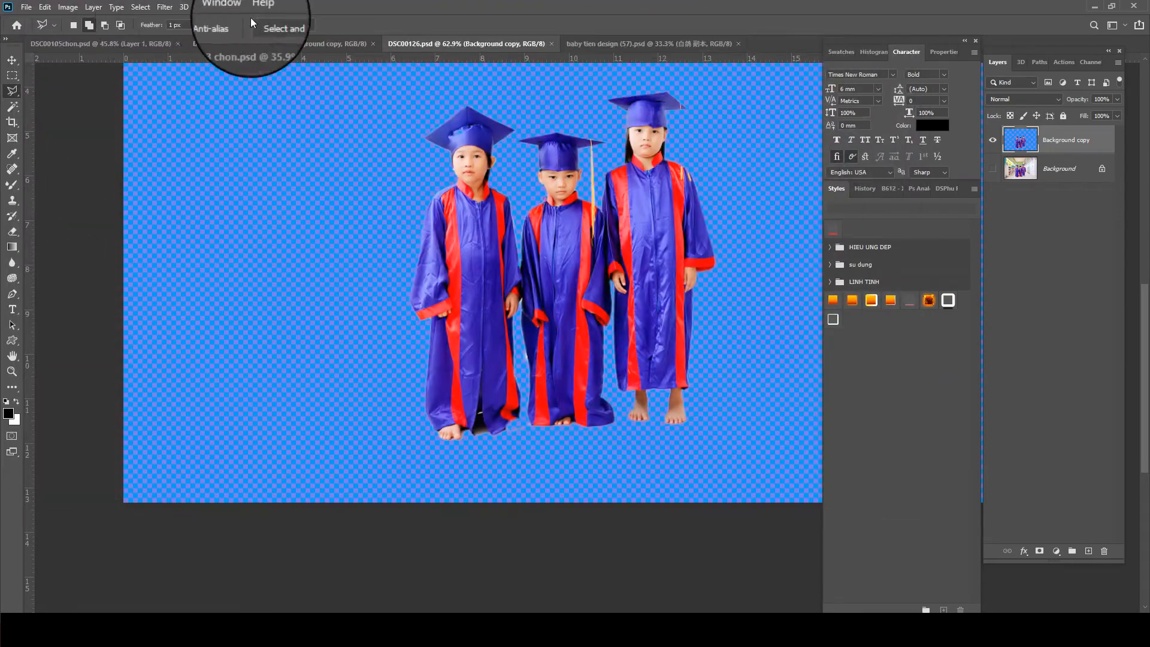
# - Float baby tien design (57).psd in its own window over the cut-out documents and hide the interface panels
pyautogui.moveTo(659, 41); pyautogui.dragTo(578, 70)
pyautogui.press('Tab')
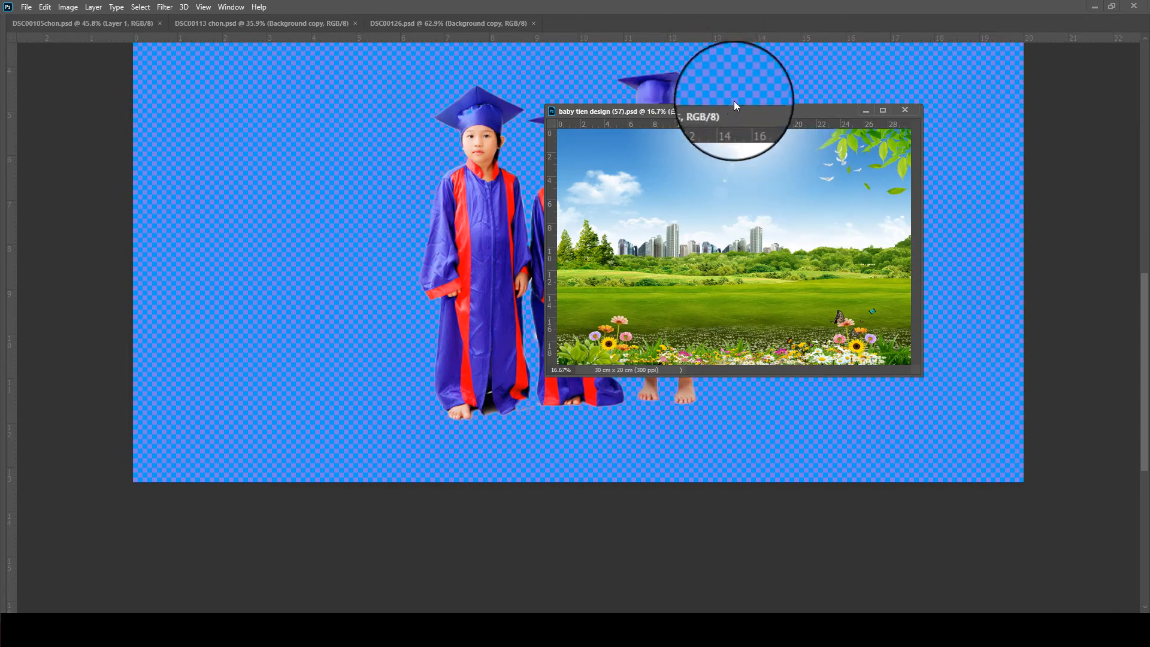
pyautogui.moveTo(729, 110); pyautogui.dragTo(728, 160)
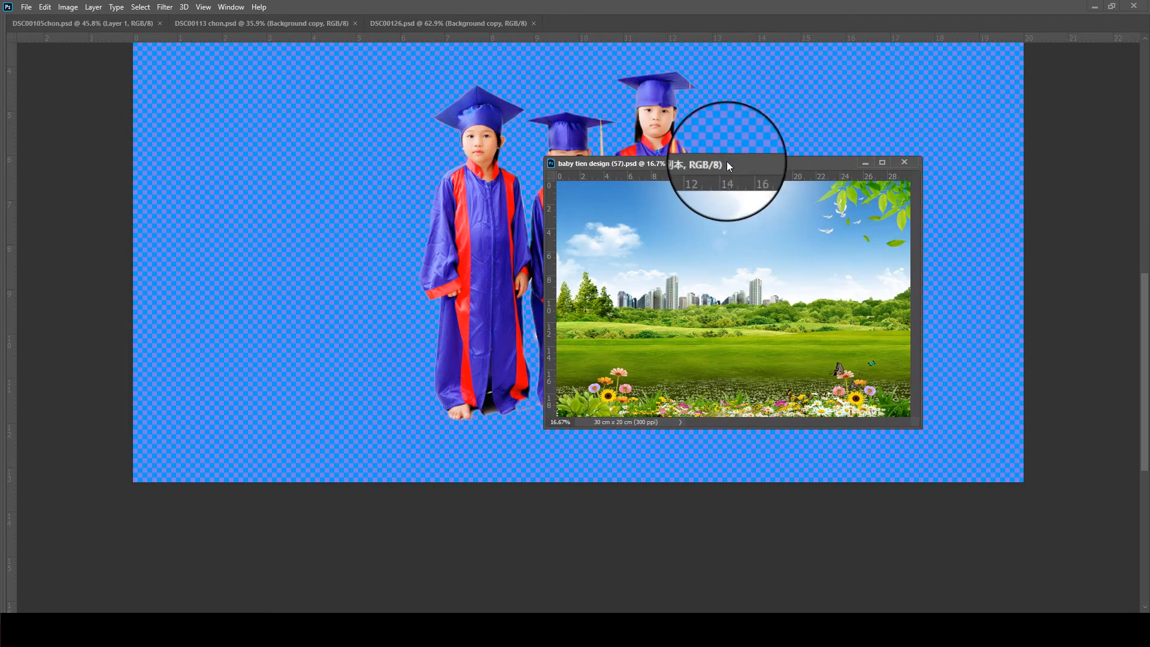
# - Place the seated group from DSC00113 chon.psd enlarged across the landscape's foreground in baby tien design (57).psd, and close the source file
pyautogui.click(240, 23)
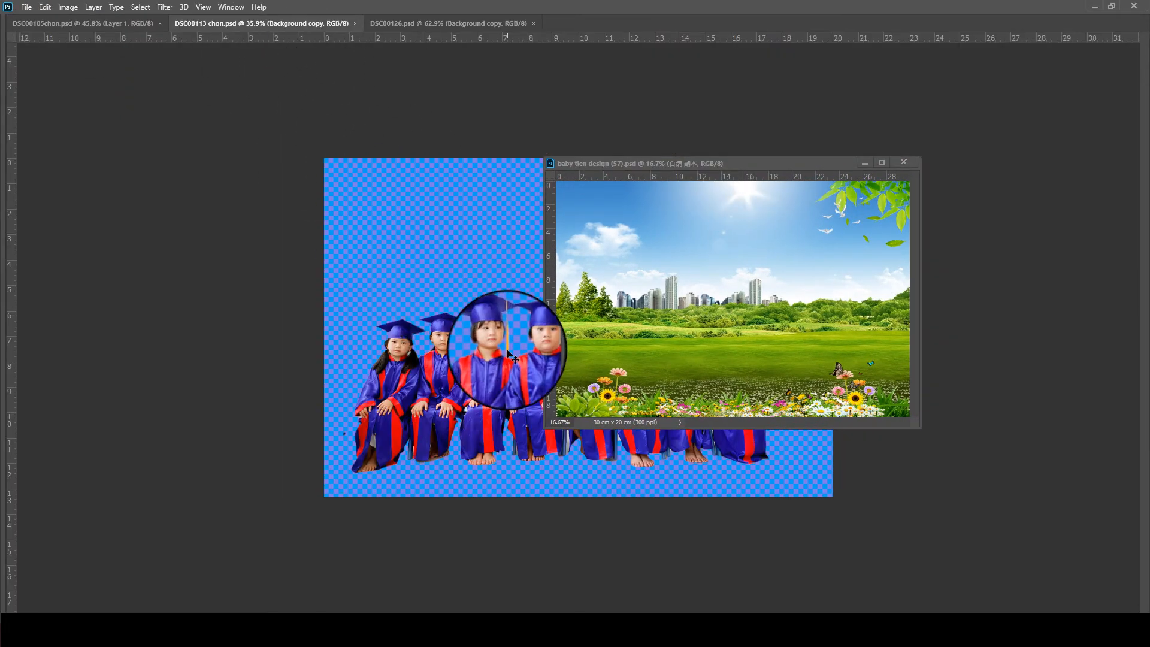
pyautogui.moveTo(508, 353); pyautogui.dragTo(782, 362)
pyautogui.hotkey('ctrl', 't')
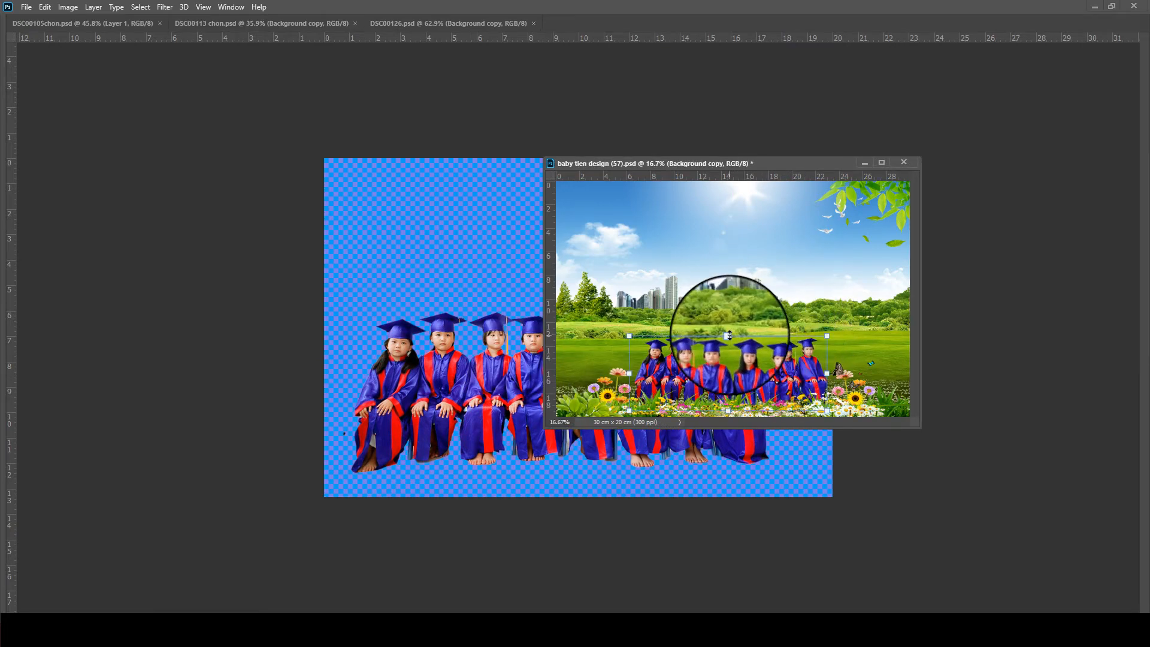
pyautogui.moveTo(730, 335); pyautogui.dragTo(767, 344)
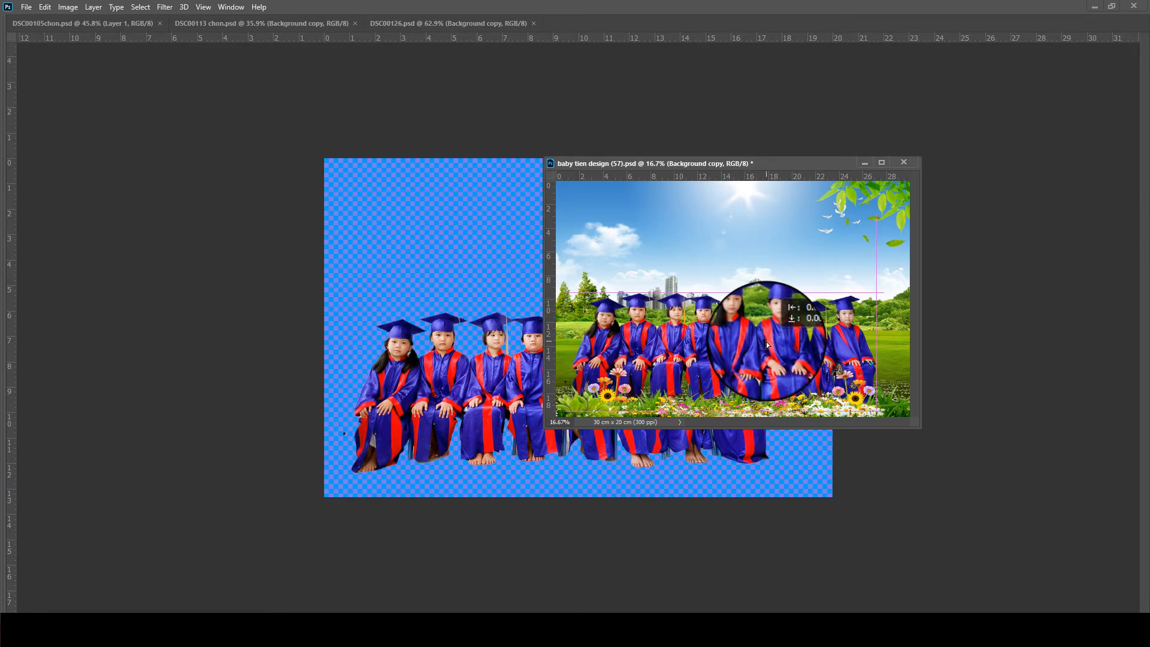
pyautogui.click(381, 351)
pyautogui.hotkey('ctrl', 'w')
# - Place the three standing children from DSC00126.psd, resized, behind the left end of the seated row, and close the source file
pyautogui.moveTo(471, 206)
pyautogui.mouseDown()
pyautogui.moveTo(483, 293)
pyautogui.moveTo(694, 284)
pyautogui.moveTo(676, 262)
pyautogui.moveTo(647, 327)
pyautogui.mouseUp()
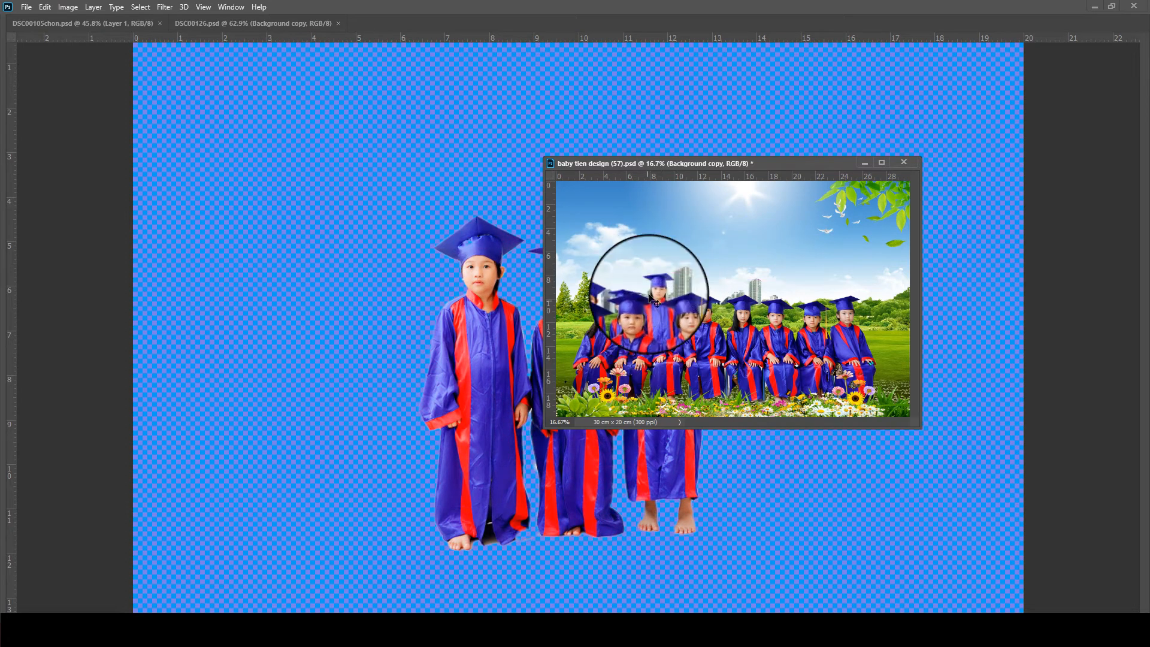
pyautogui.hotkey('ctrl', 't')
pyautogui.moveTo(620, 266)
pyautogui.mouseDown()
pyautogui.moveTo(618, 257)
pyautogui.moveTo(626, 288)
pyautogui.moveTo(625, 257)
pyautogui.mouseUp()
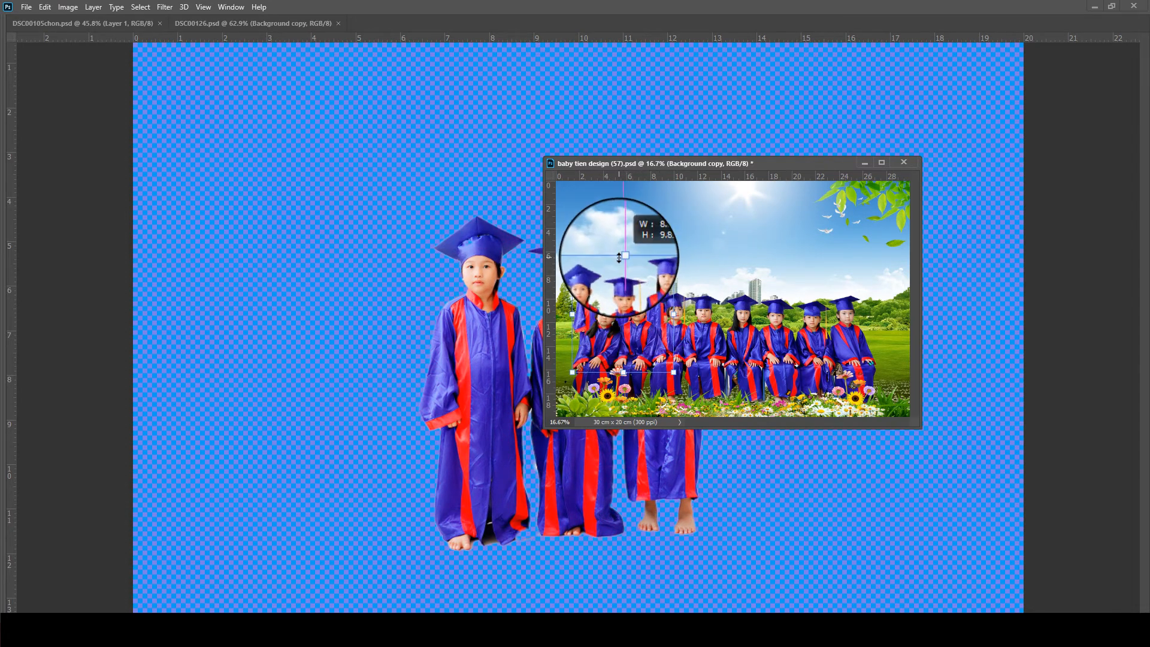
pyautogui.press('Return')
pyautogui.click(391, 301)
pyautogui.hotkey('ctrl', 'w')
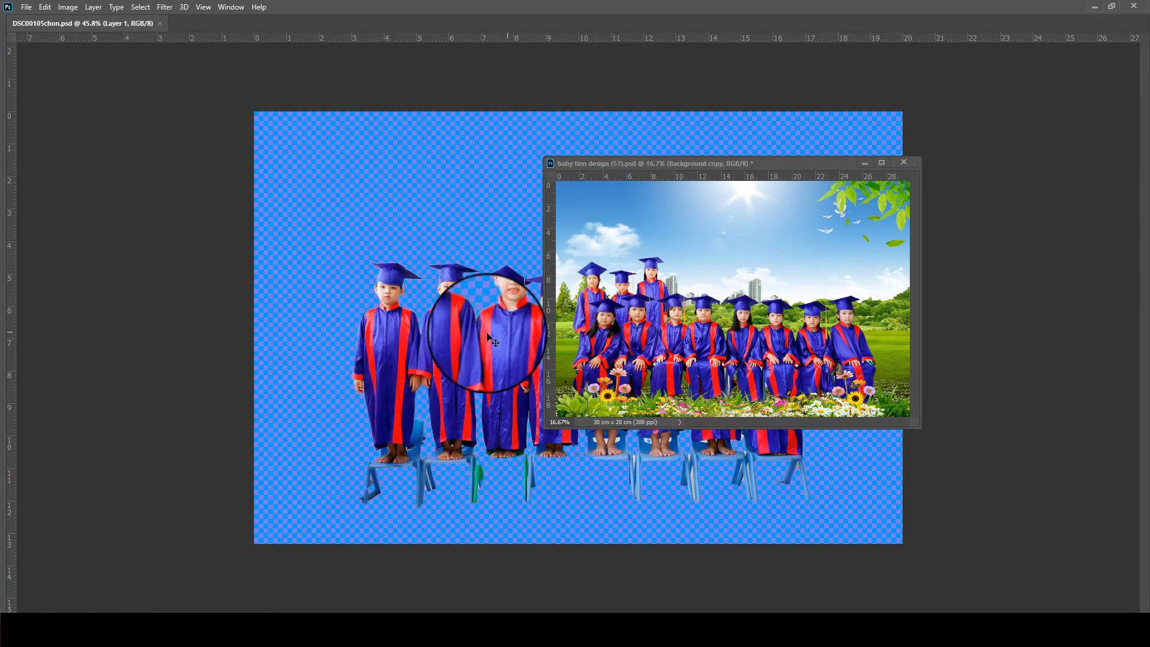
# - Place the standing group from DSC00105chon.psd behind the seated row, dock the design window and enlarge the group beside the three children
pyautogui.moveTo(488, 337); pyautogui.dragTo(770, 316)
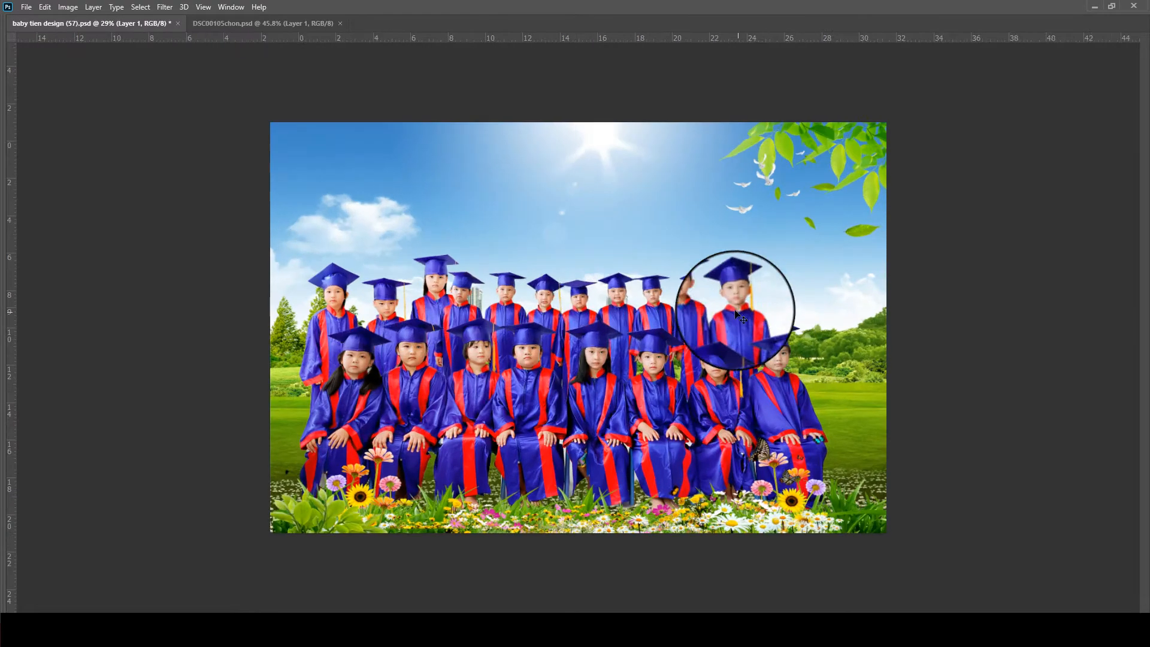
pyautogui.scroll(3, 740, 303)
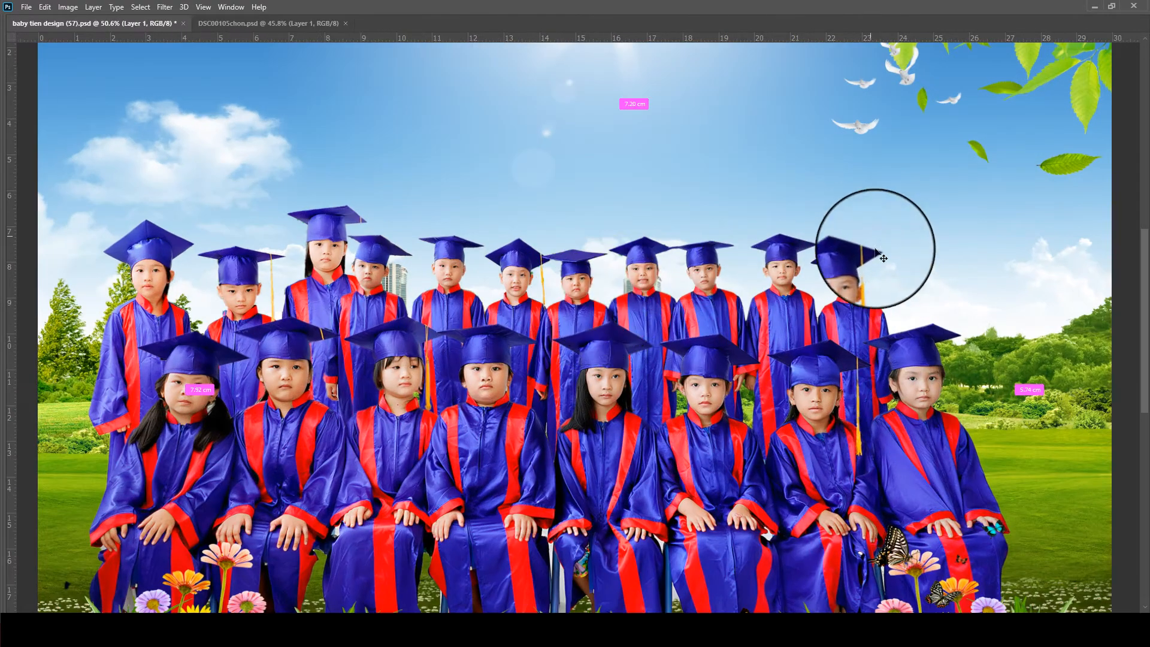
pyautogui.moveTo(907, 234); pyautogui.dragTo(949, 198)
pyautogui.moveTo(566, 314); pyautogui.dragTo(595, 318)
pyautogui.scroll(-2, 567, 310)
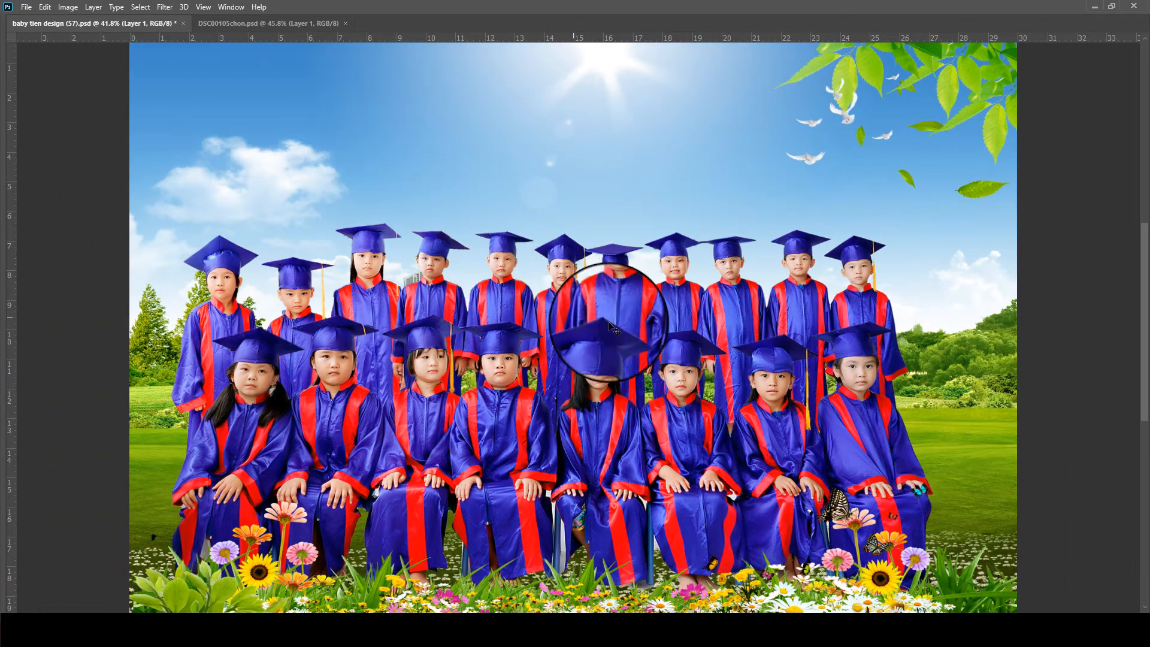
# - Enlarge and stretch the larger standing group upward, apply the transform and align it behind the seated row beside the three standing children
pyautogui.moveTo(767, 370); pyautogui.dragTo(765, 405)
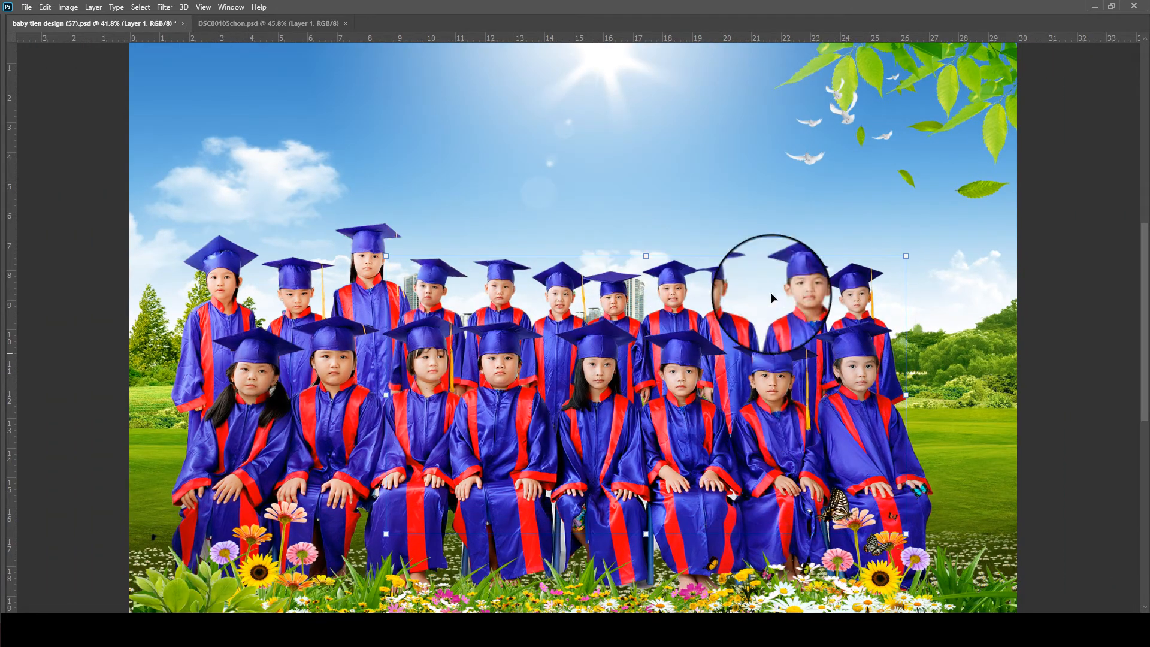
pyautogui.moveTo(648, 256); pyautogui.dragTo(648, 245)
pyautogui.moveTo(724, 323); pyautogui.dragTo(727, 339)
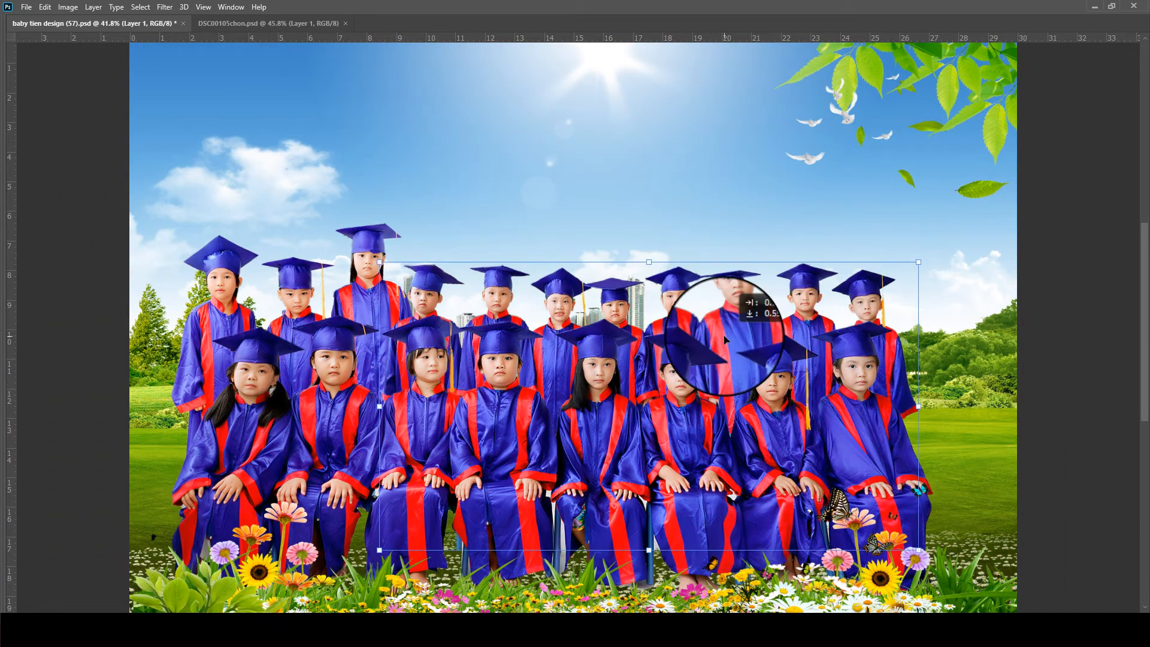
pyautogui.moveTo(657, 253); pyautogui.dragTo(657, 239)
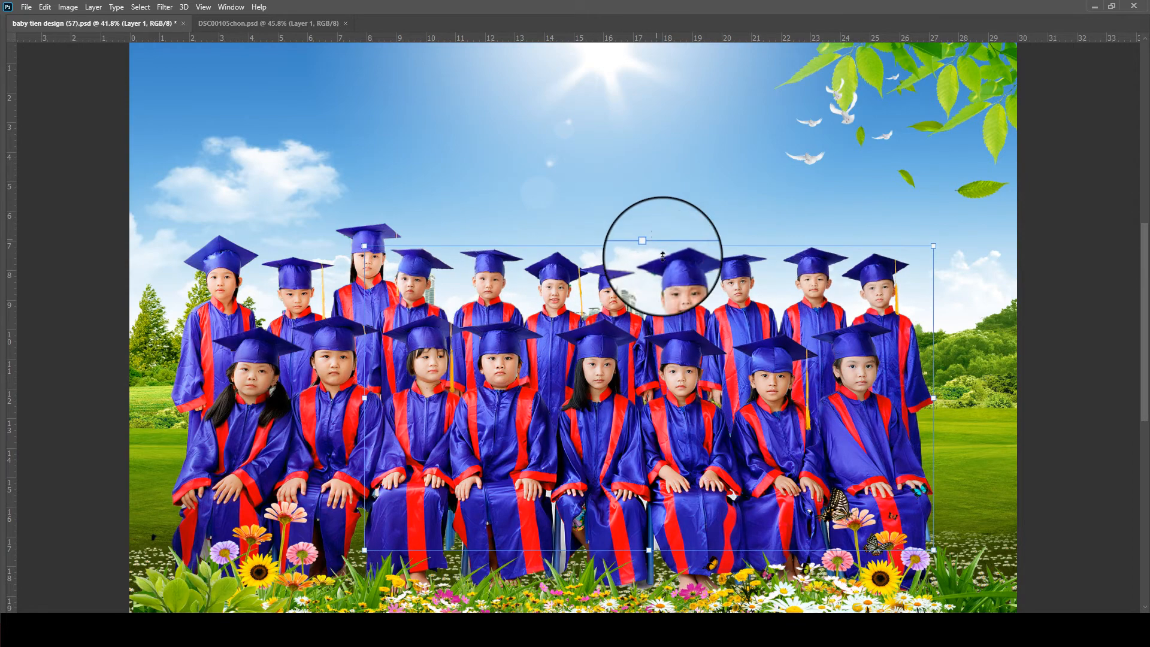
pyautogui.moveTo(684, 327)
pyautogui.mouseDown()
pyautogui.moveTo(705, 327)
pyautogui.moveTo(694, 330)
pyautogui.mouseUp()
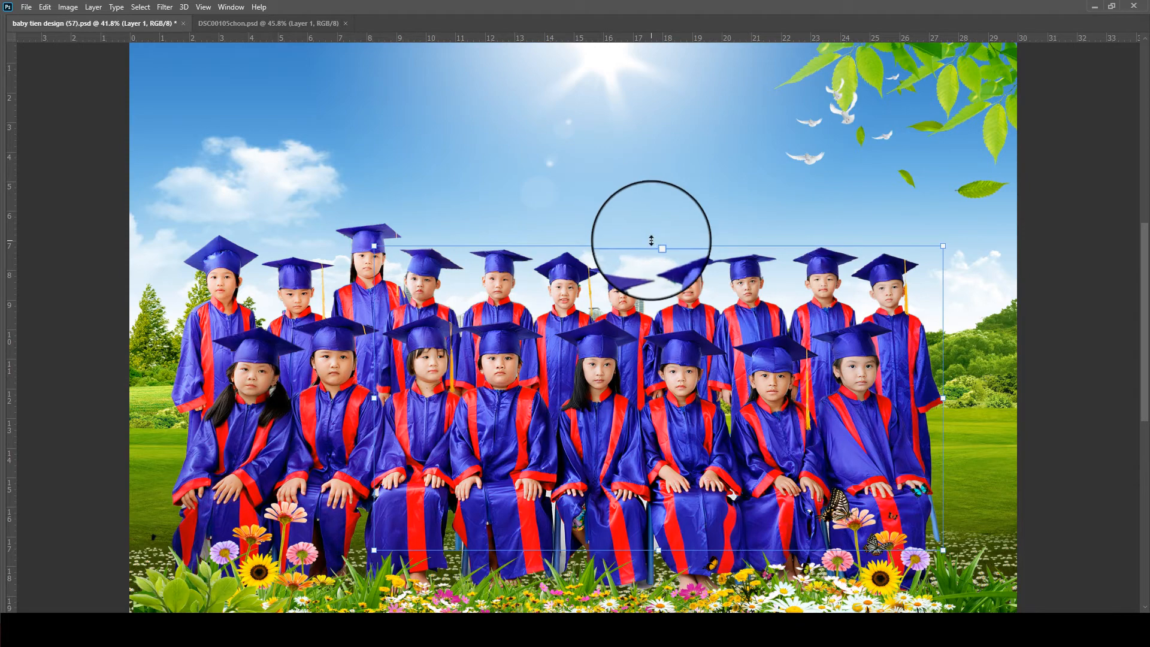
pyautogui.moveTo(651, 240); pyautogui.dragTo(651, 231)
pyautogui.press('Return')
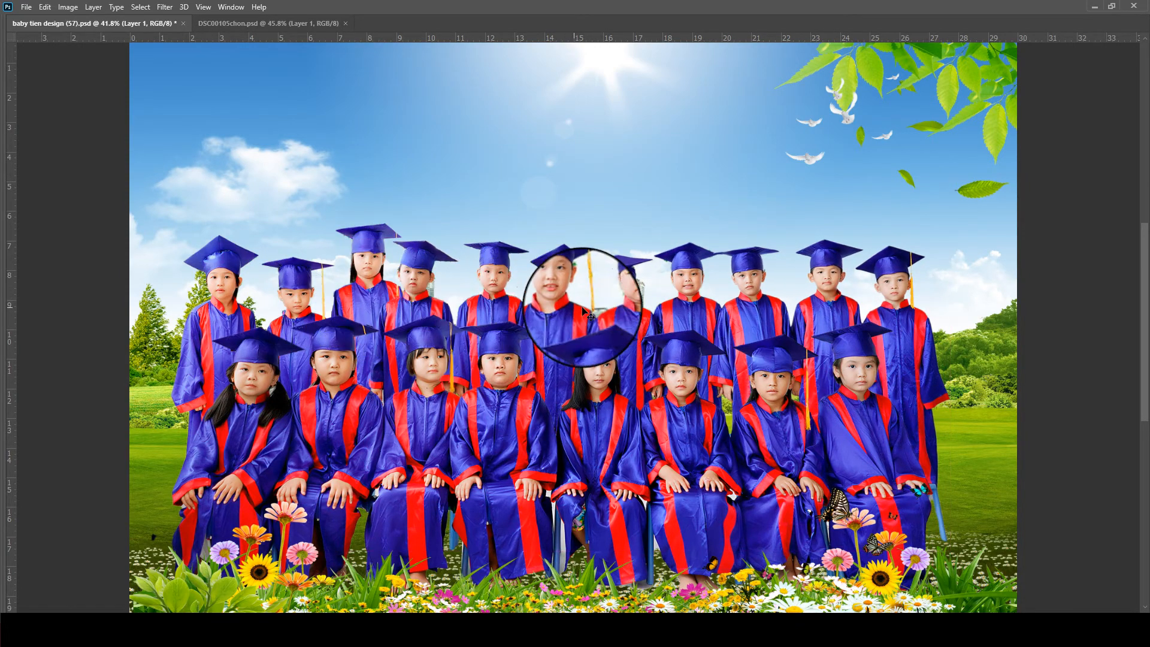
pyautogui.moveTo(851, 380); pyautogui.dragTo(887, 372)
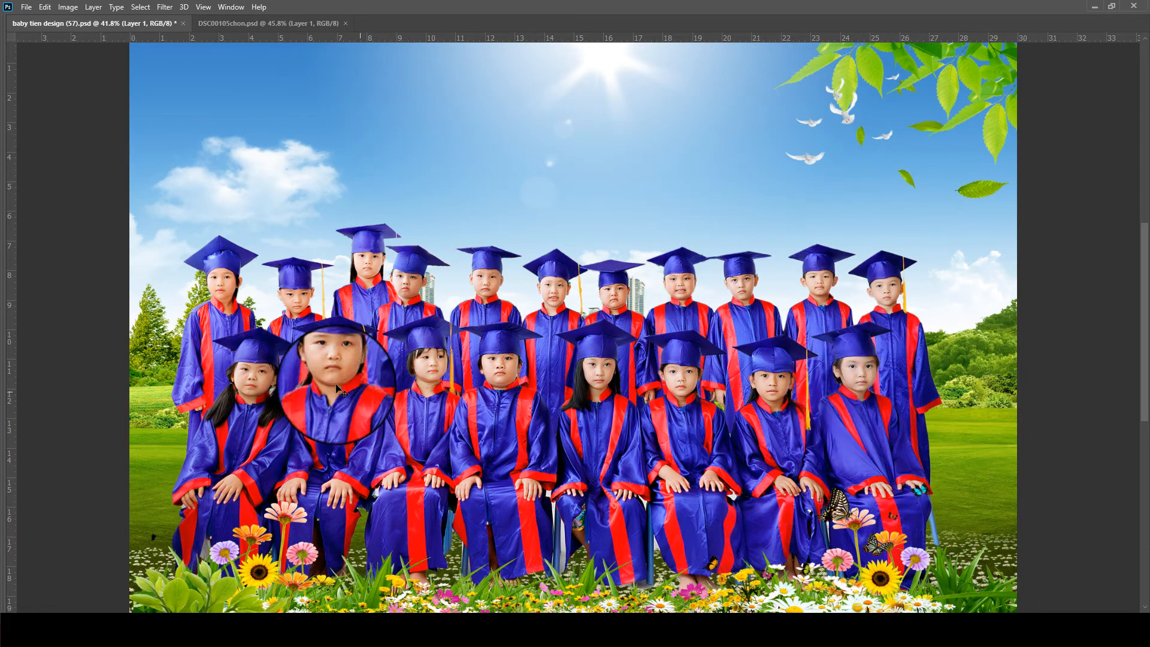
# - Move the three standing children slightly outward and down to spread the back row, and nudge the larger standing group slightly up
pyautogui.rightClick(316, 312)
pyautogui.click(315, 312)
pyautogui.moveTo(316, 312); pyautogui.dragTo(289, 318)
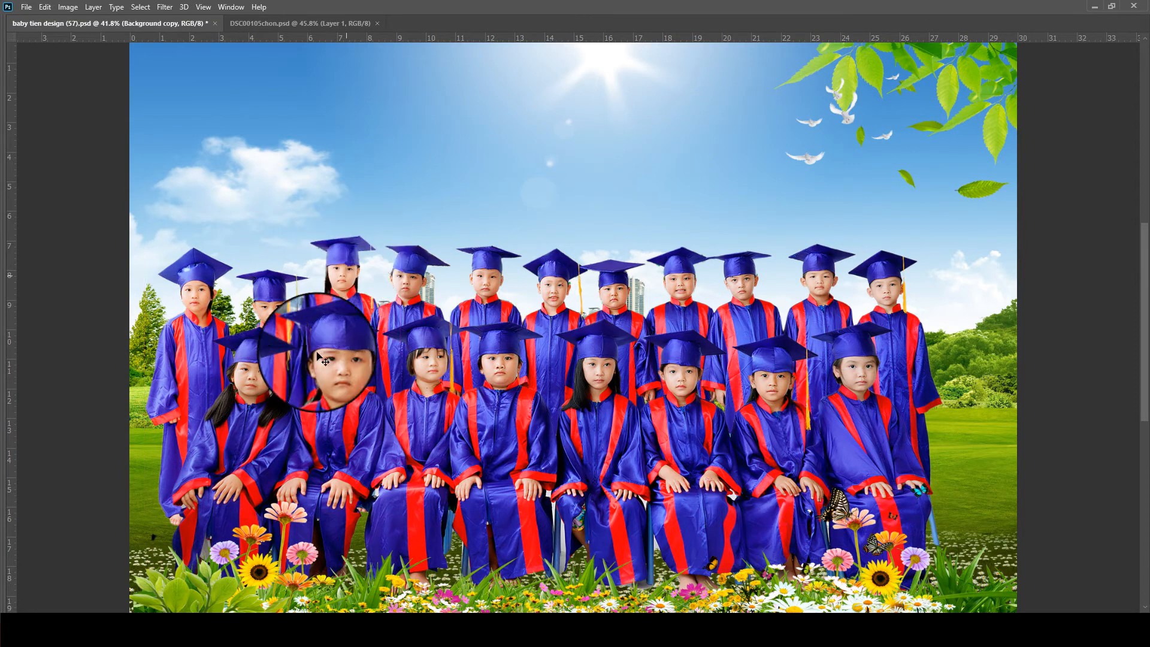
pyautogui.hotkey('ctrl', 't')
pyautogui.press('Return')
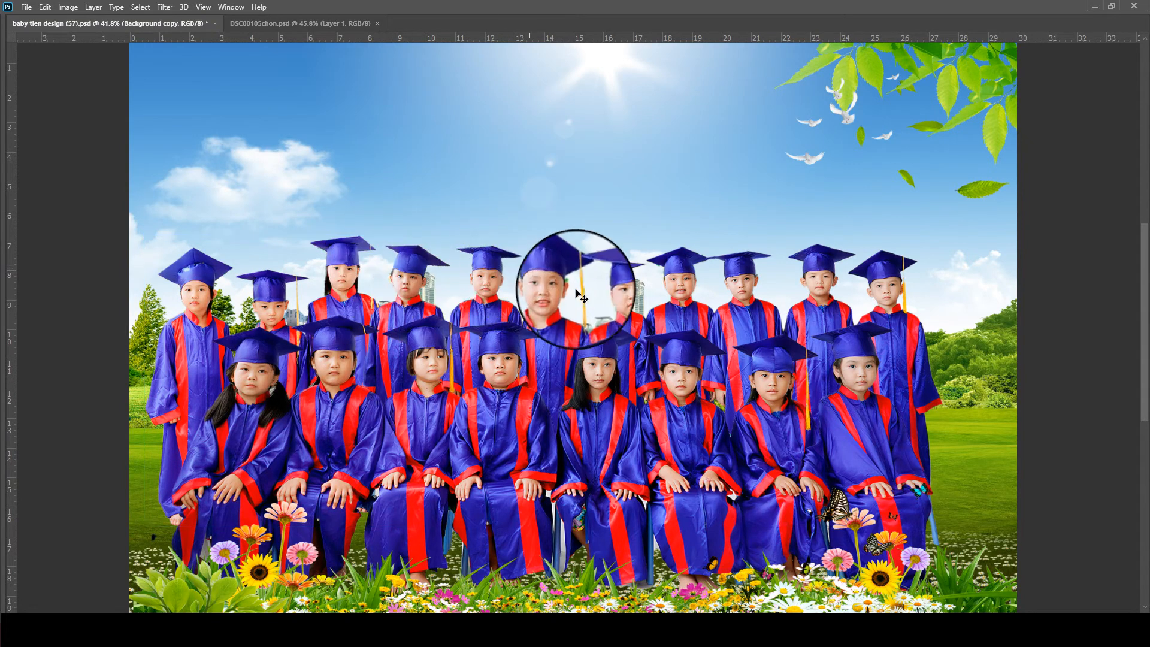
pyautogui.click(564, 292)
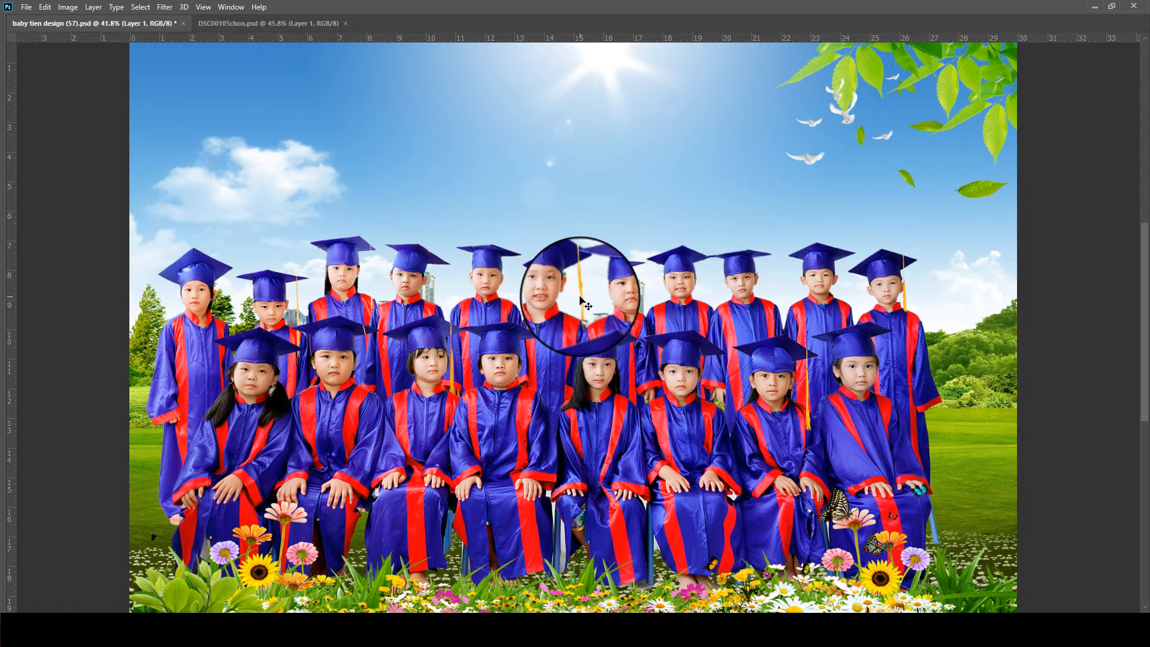
# - Select all the children's layers together, shift the whole class group right to centre it on the landscape, and save the document
pyautogui.scroll(-2, 580, 300)
pyautogui.press('Tab')
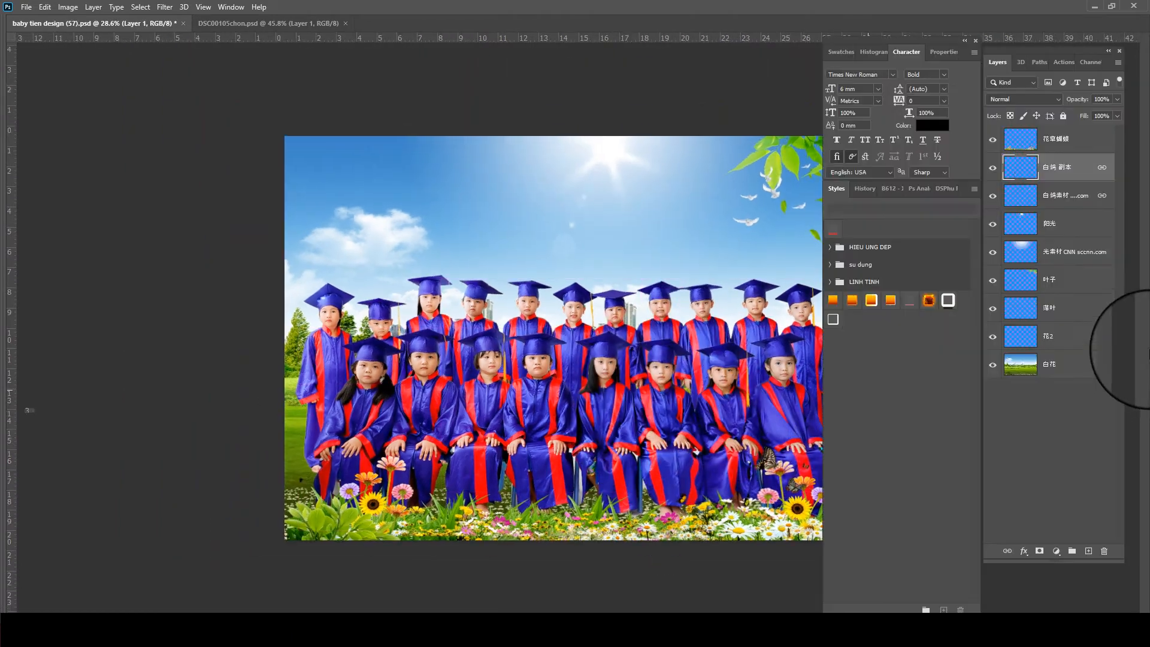
pyautogui.click(1080, 180)
pyautogui.press('Tab')
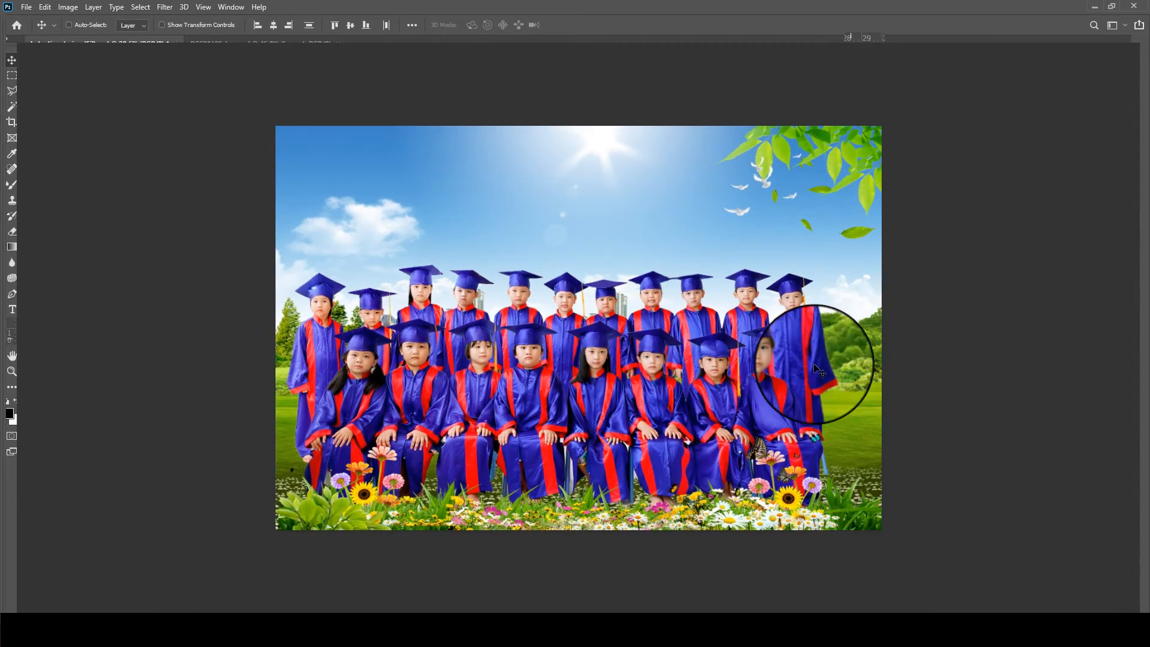
pyautogui.moveTo(737, 447); pyautogui.dragTo(753, 448)
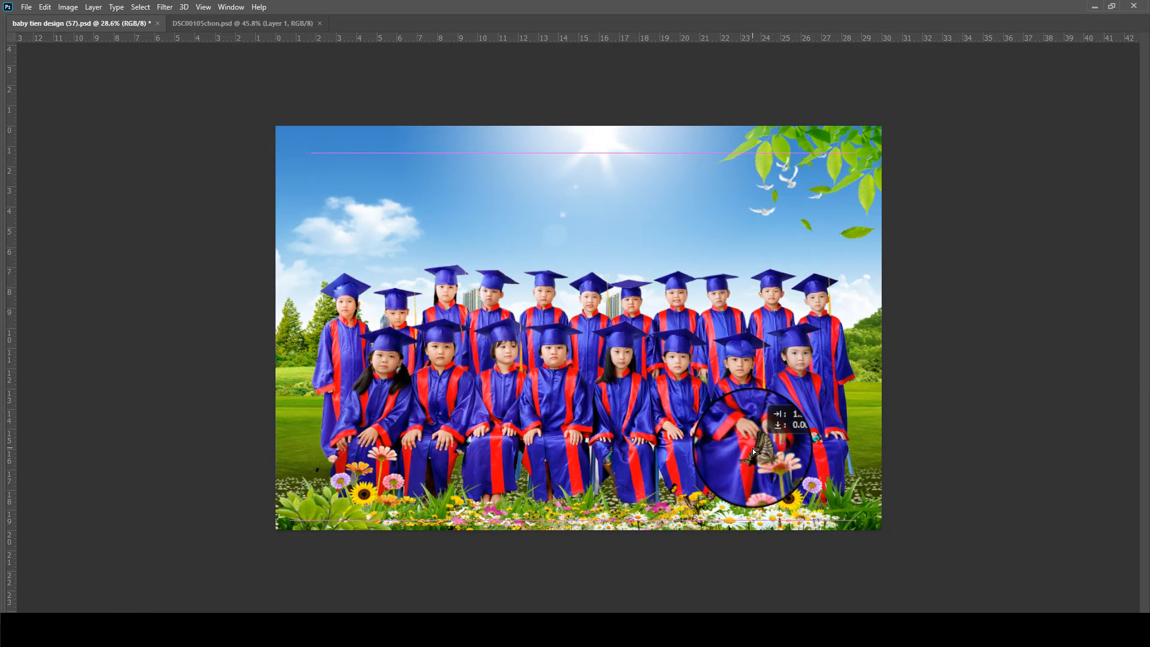
pyautogui.scroll(2, 653, 367)
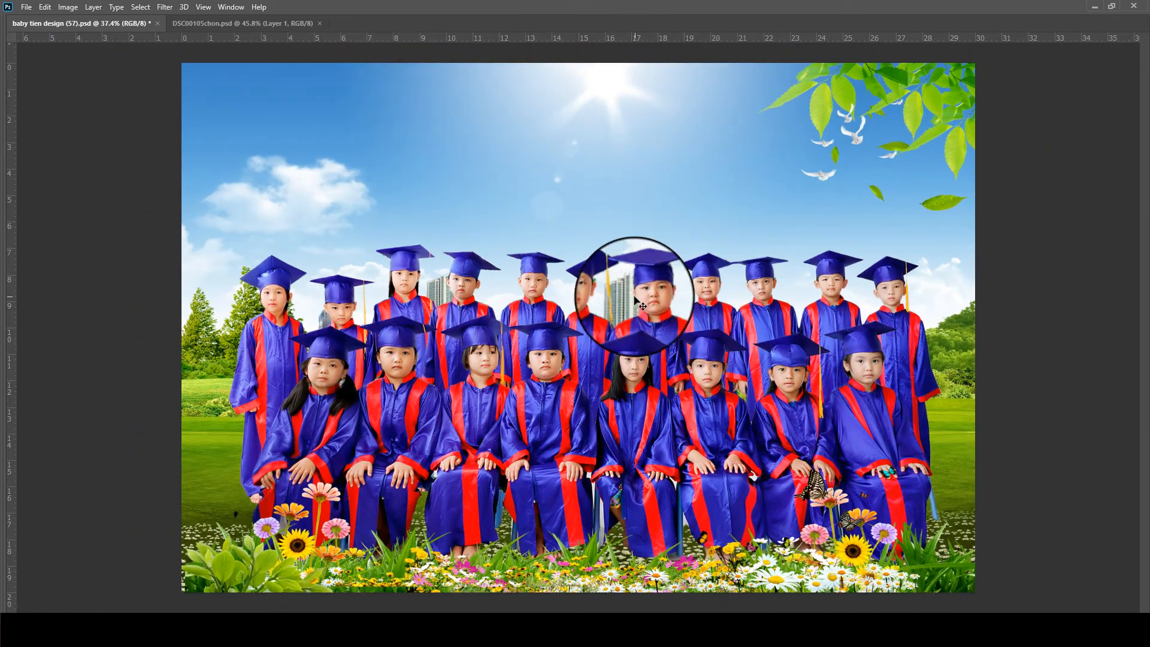
pyautogui.hotkey('ctrl', 's')
# - Check the cut-out edges along the back row and select Layer 1 for erasing the green remnant beside the boy's ear
pyautogui.scroll(3, 355, 297)
pyautogui.scroll(5, 384, 302)
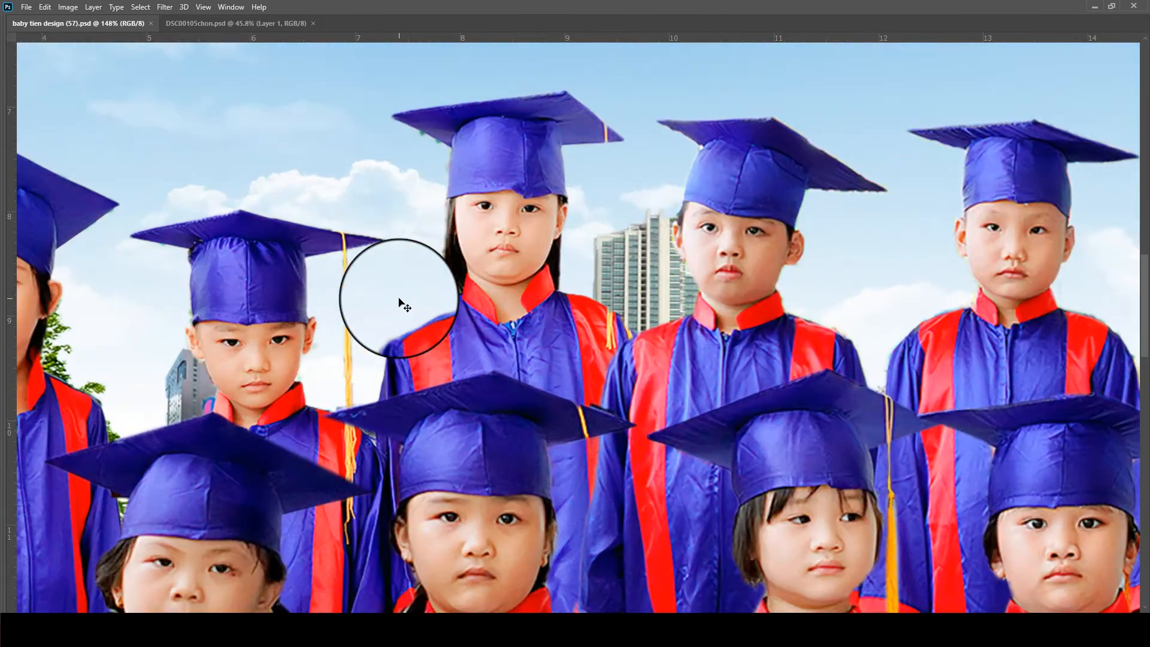
pyautogui.hscroll(6, 719, 347)
pyautogui.hscroll(5, 605, 243)
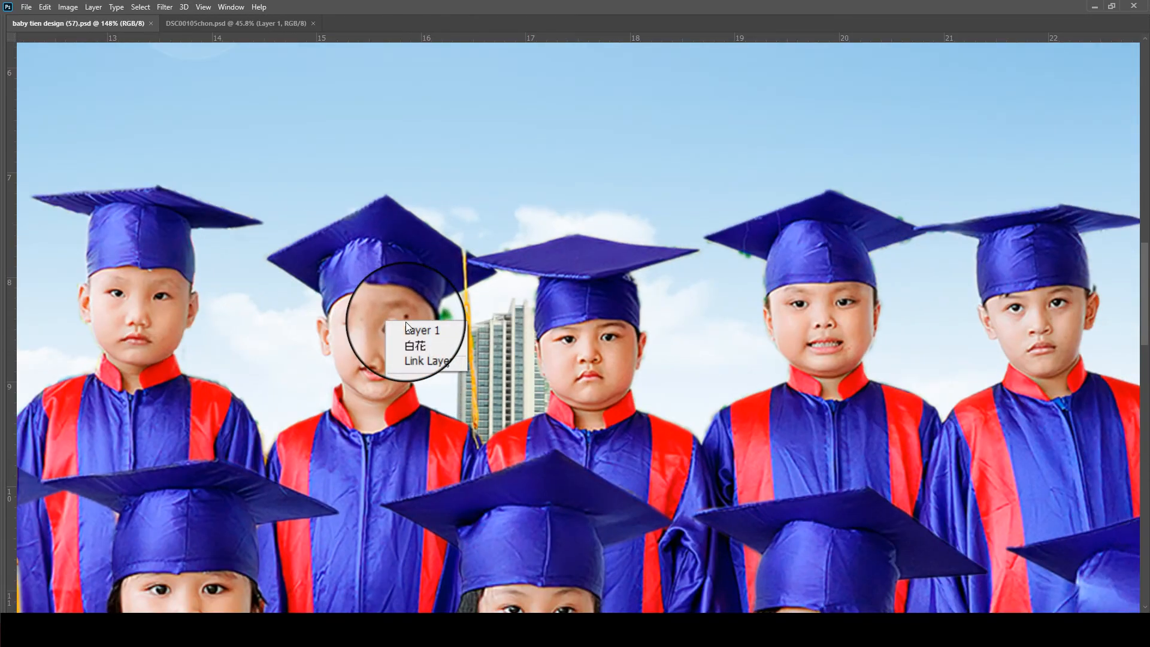
pyautogui.click(414, 330)
pyautogui.scroll(3, 420, 317)
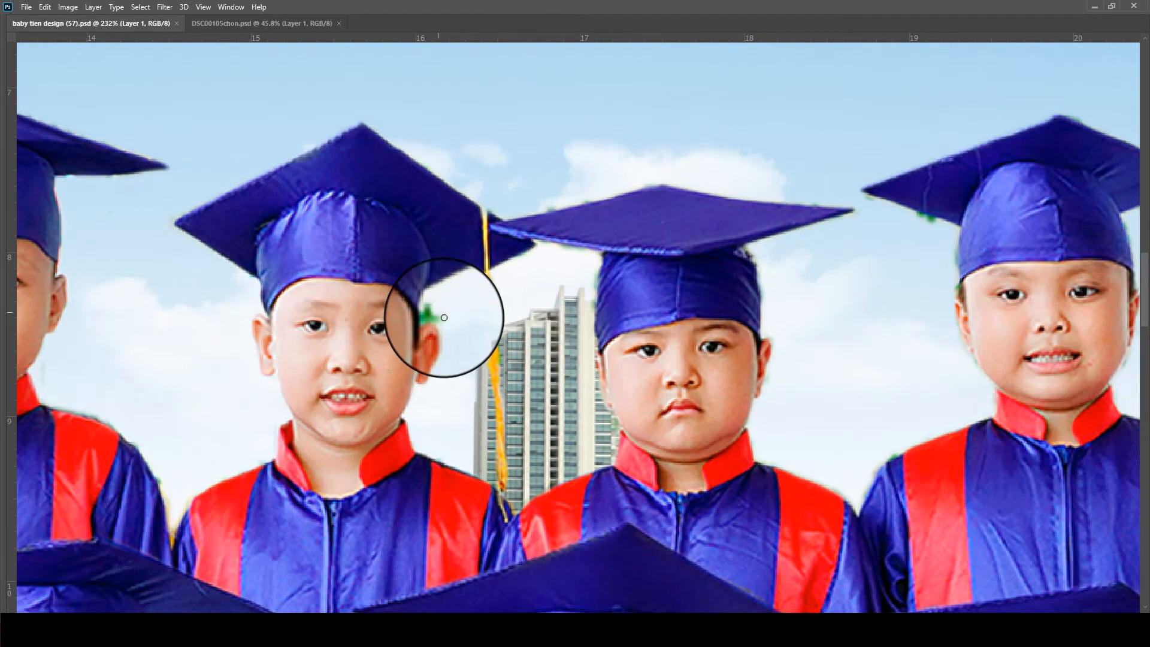
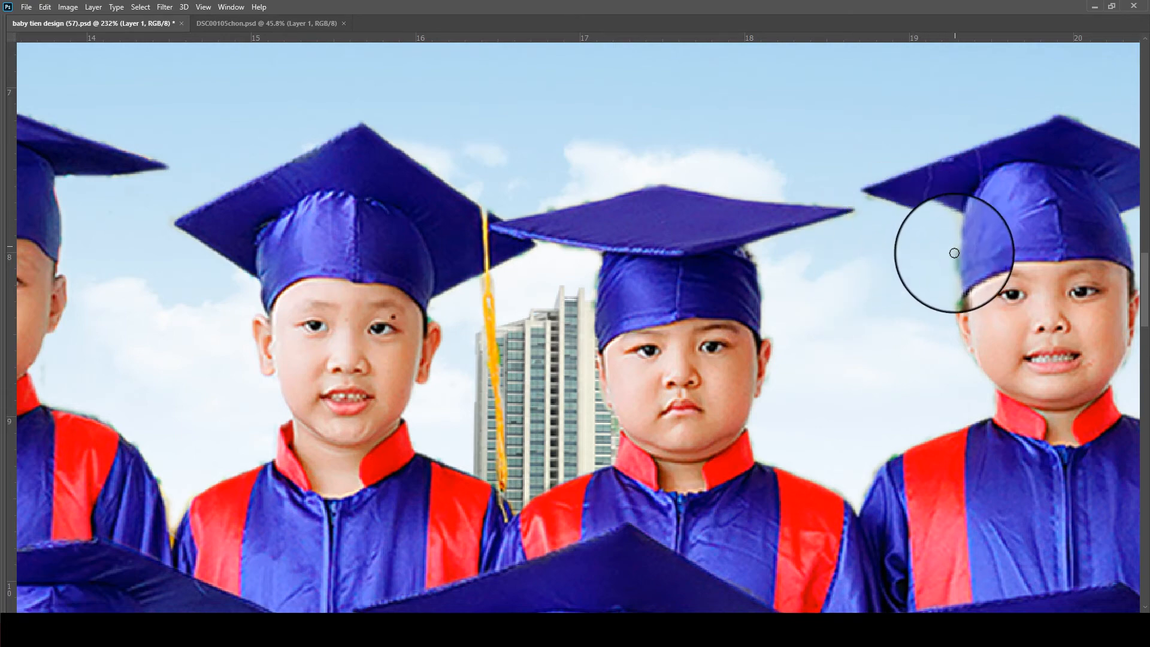
# - Examine the cut-out edges of caps, faces and gowns along the back row, from the boys at the far end back to the tall girl
pyautogui.moveTo(1054, 386); pyautogui.dragTo(383, 319)
pyautogui.moveTo(1057, 280); pyautogui.dragTo(253, 310)
pyautogui.moveTo(750, 345); pyautogui.dragTo(477, 289)
pyautogui.scroll(-5, 592, 352)
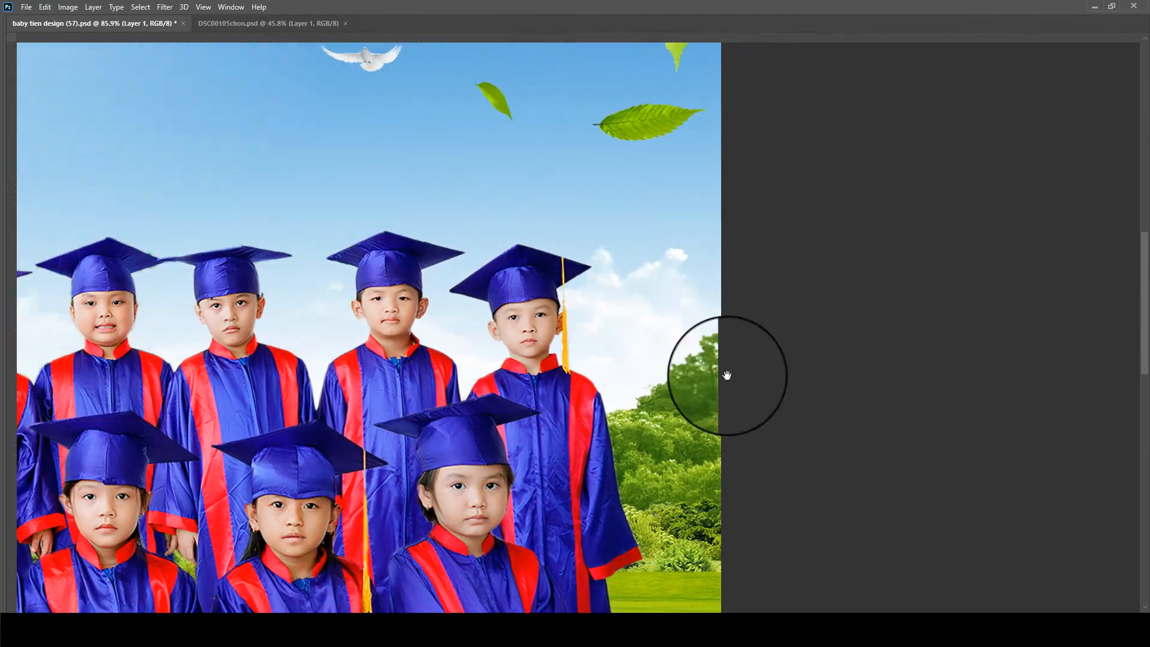
pyautogui.moveTo(727, 375); pyautogui.dragTo(1129, 383)
pyautogui.moveTo(347, 359); pyautogui.dragTo(1133, 366)
pyautogui.moveTo(459, 354); pyautogui.dragTo(531, 347)
pyautogui.scroll(5, 770, 251)
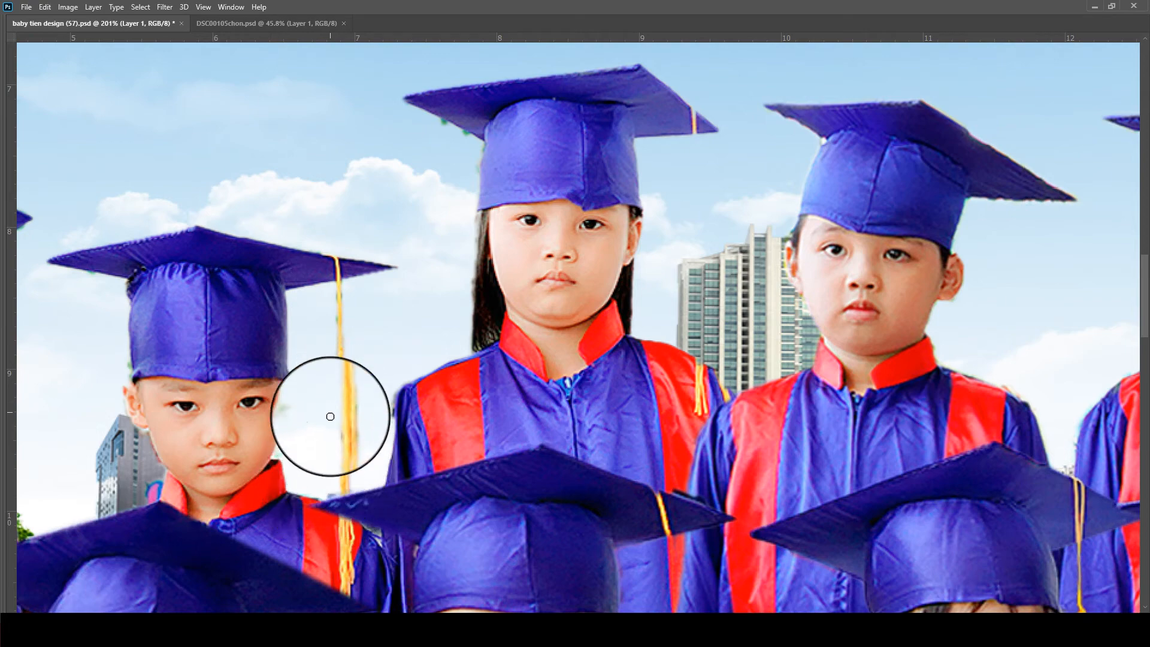
pyautogui.scroll(-2, 329, 411)
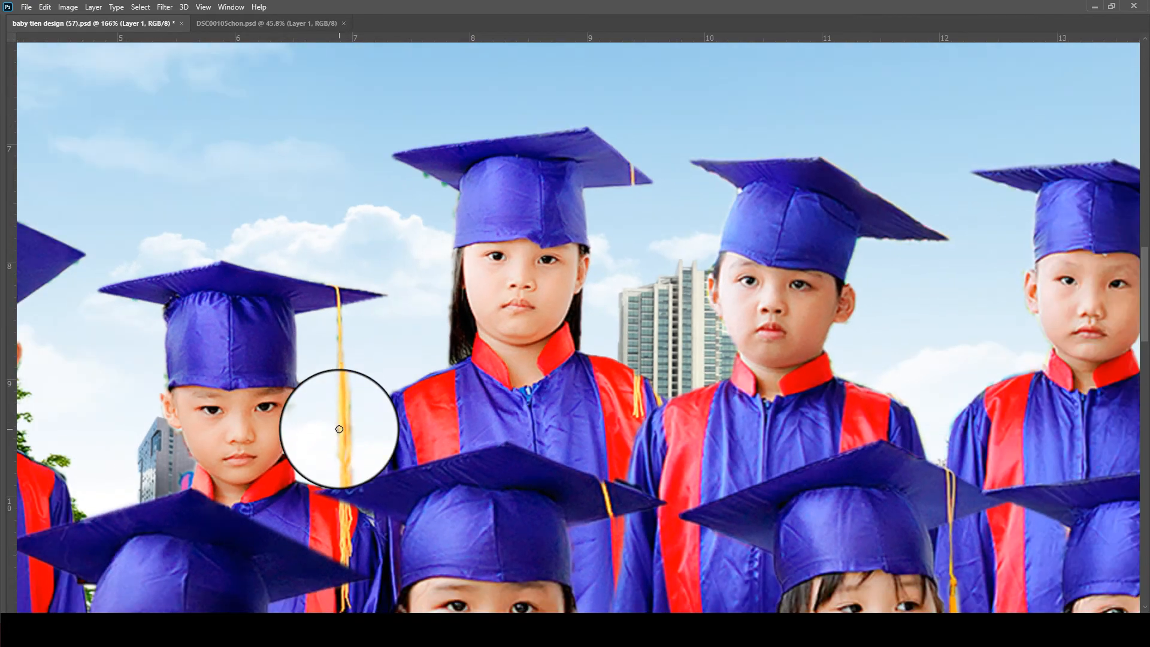
# - Erase the edge remnant beside the tall girl's sleeve on the three standing children's Background copy layer and save the document
pyautogui.keyDown('ctrl'); pyautogui.rightClick(414, 420); pyautogui.keyUp('ctrl')
pyautogui.click(425, 422)
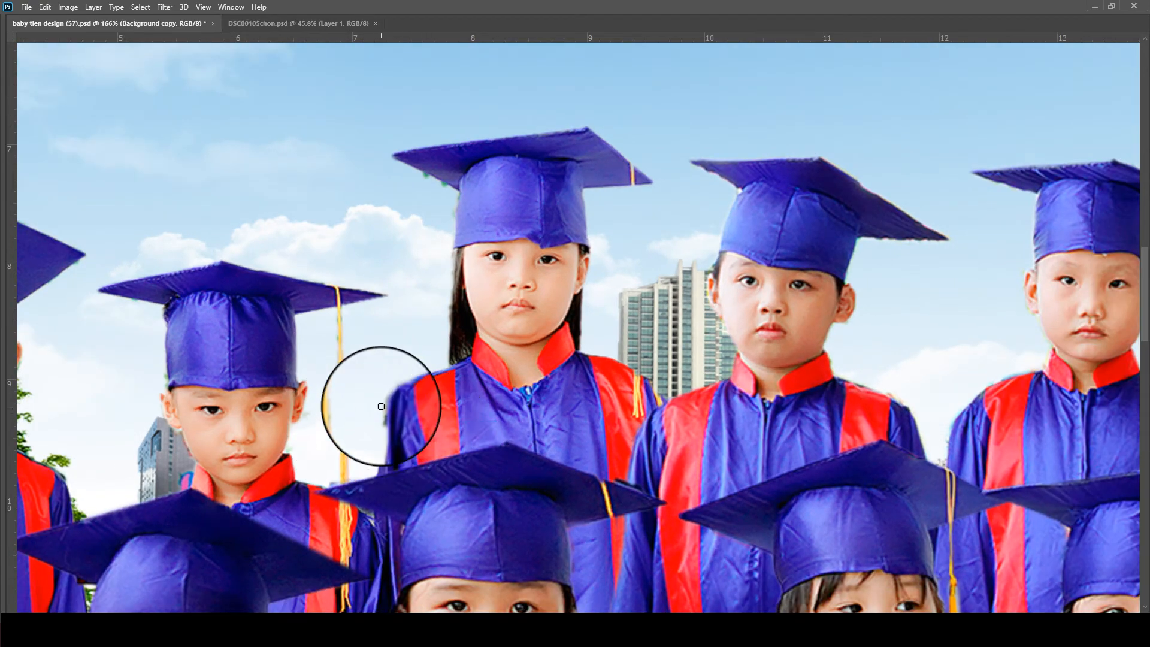
pyautogui.scroll(-3, 362, 370)
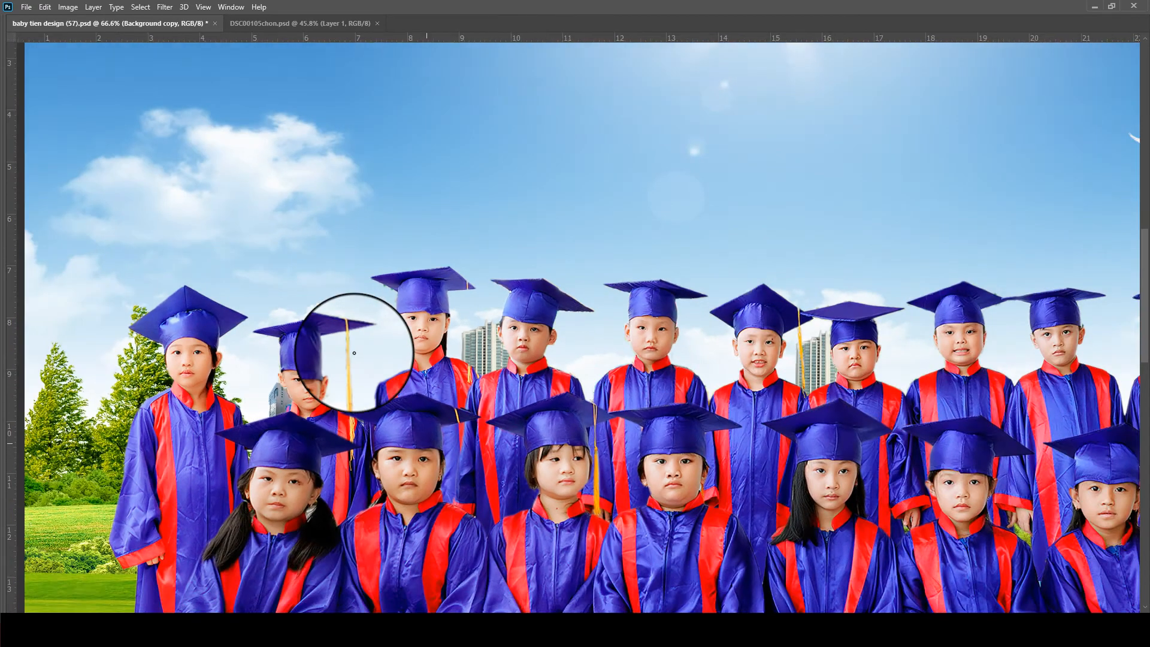
# - Copy the neighbouring boy's yellow cap tassel to a new layer using a lasso selection, place it on the tall girl's cap, and save
pyautogui.scroll(3, 336, 380)
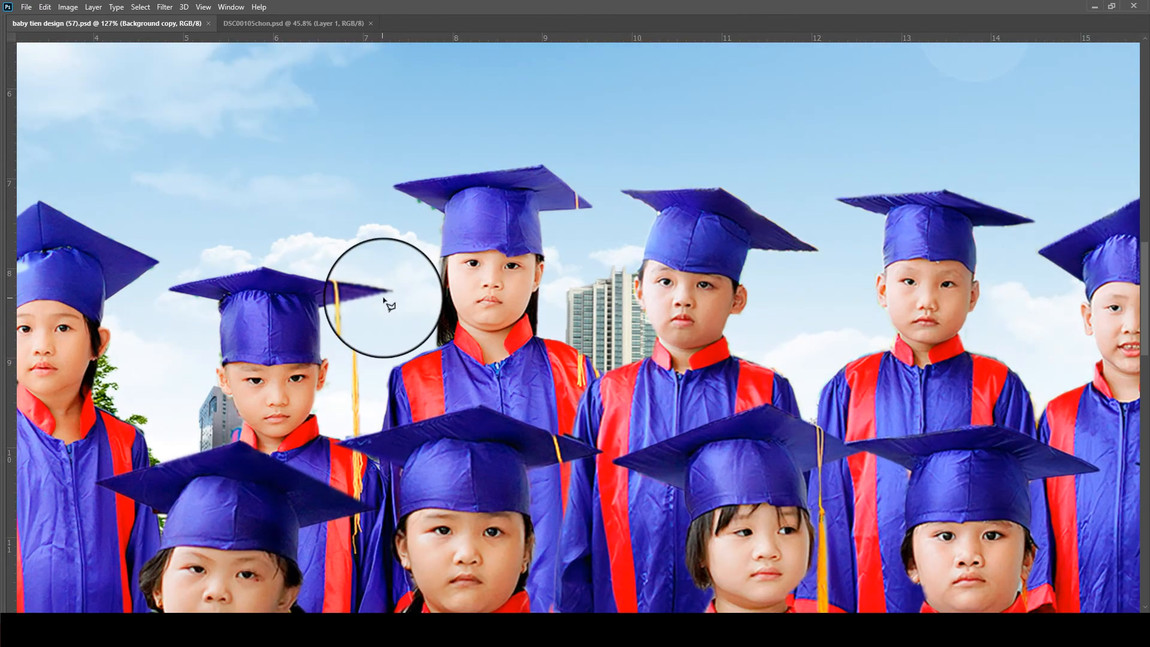
pyautogui.click(360, 431)
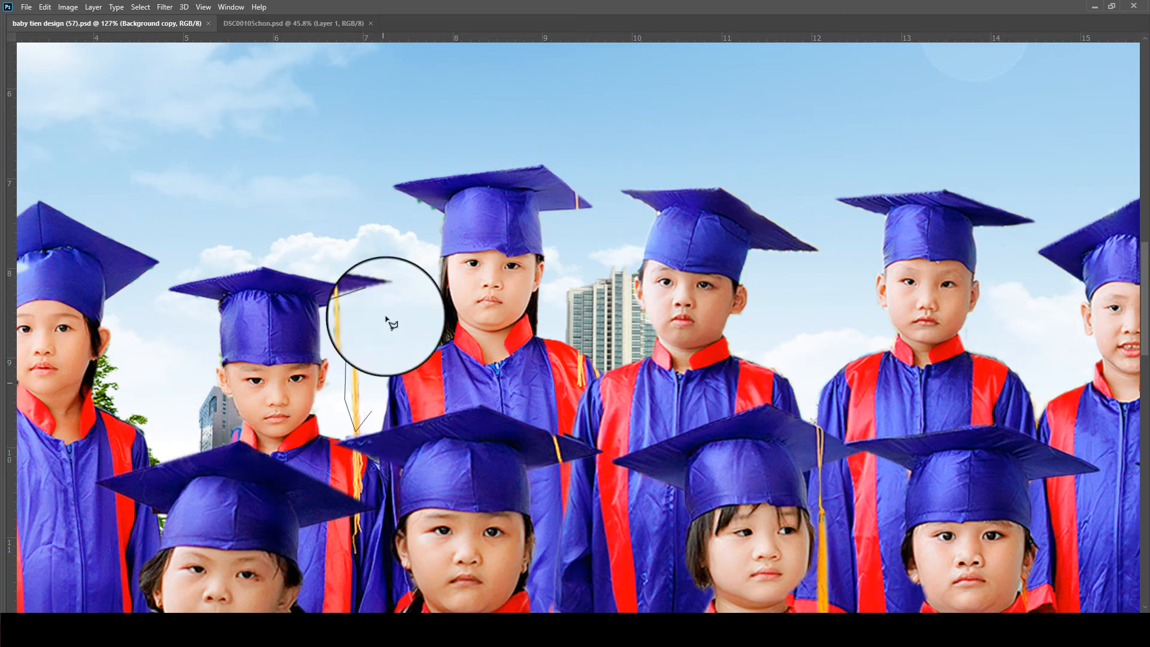
pyautogui.moveTo(359, 382); pyautogui.dragTo(582, 302)
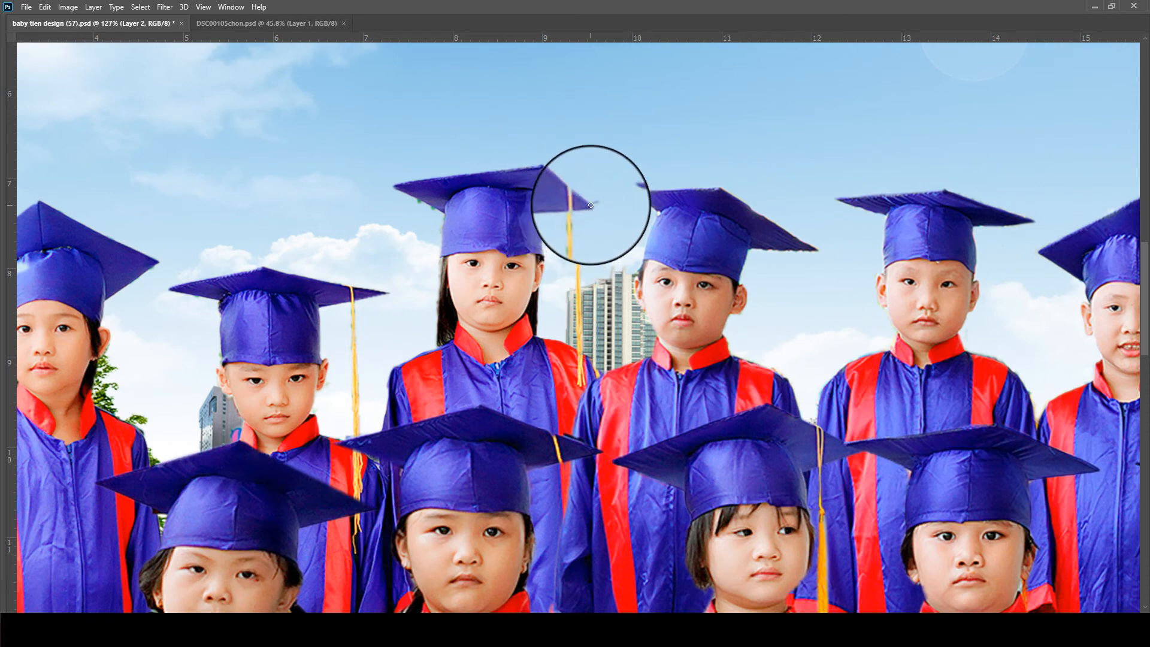
pyautogui.hotkey('ctrl', '0')
pyautogui.hotkey('ctrl', 's')
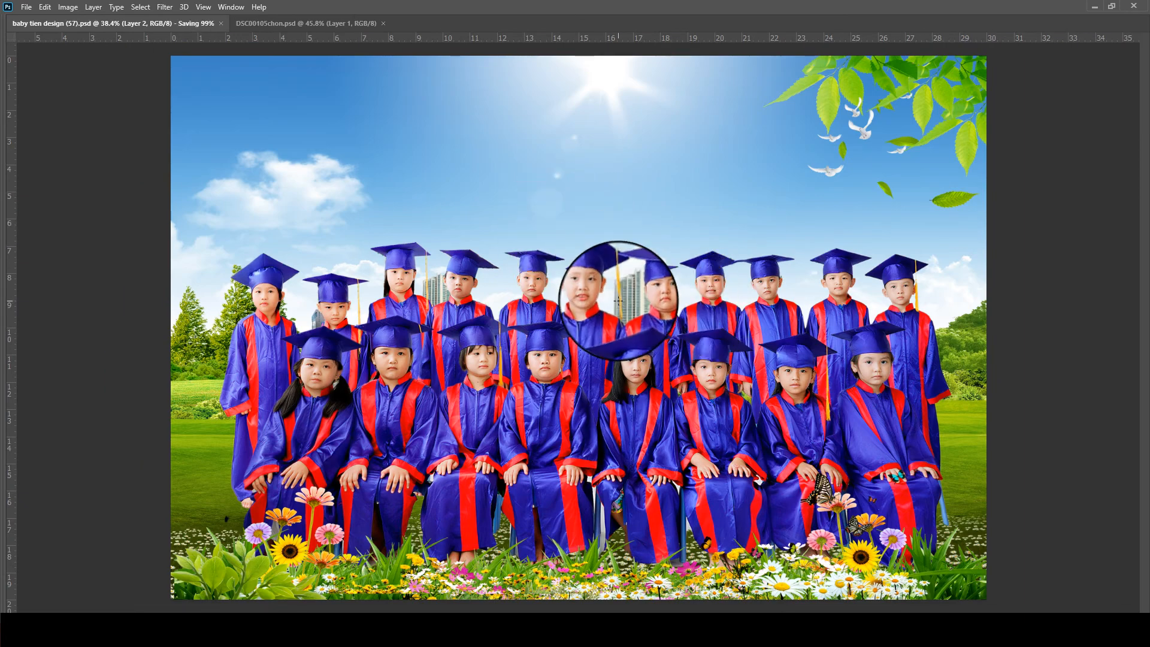
# - Erase the leftover hand remnant between the seated children's knees on the three standing children's Background copy layer with a 10-pixel eraser, and save
pyautogui.scroll(-2, 595, 257)
pyautogui.scroll(7, 403, 471)
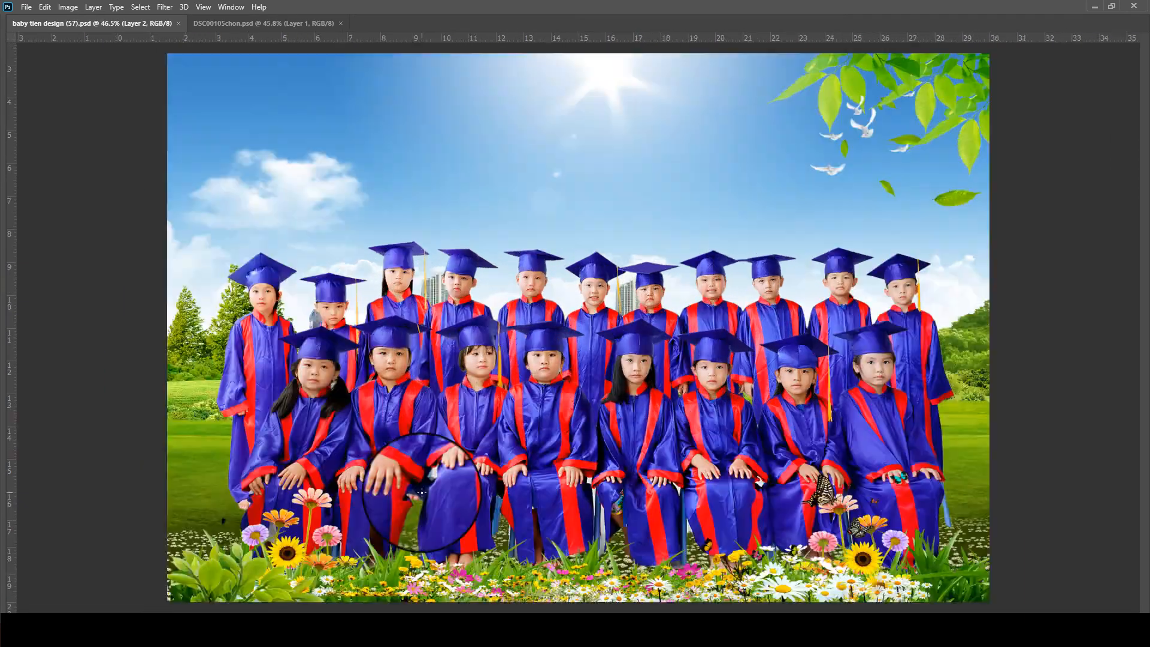
pyautogui.scroll(2, 401, 517)
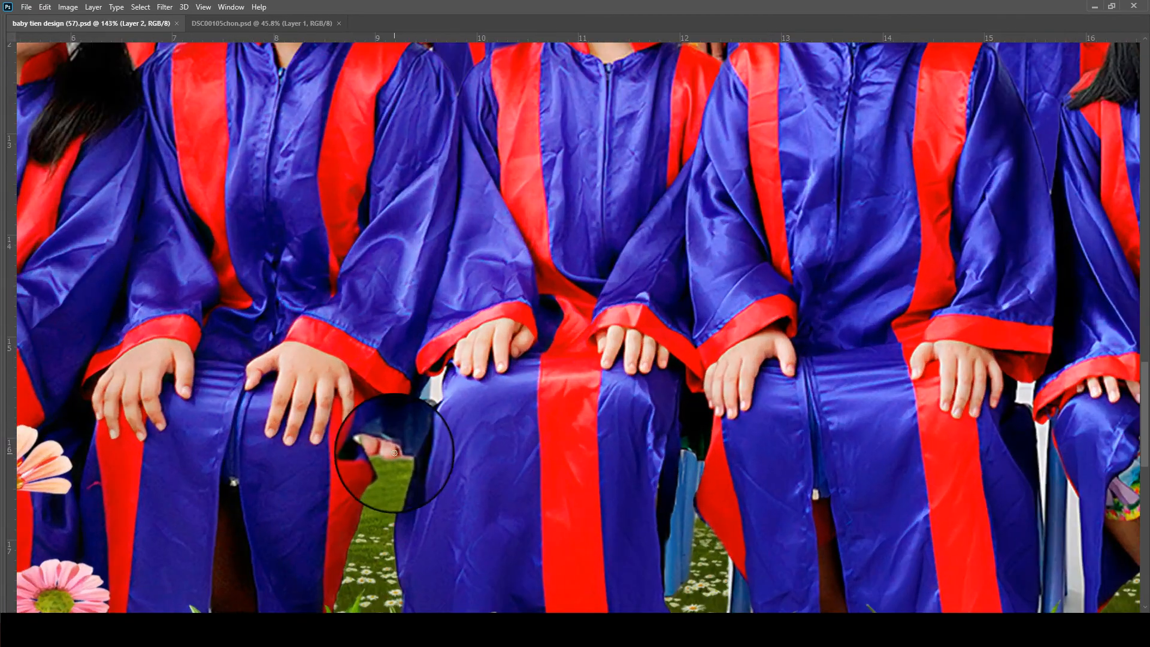
pyautogui.click(403, 451)
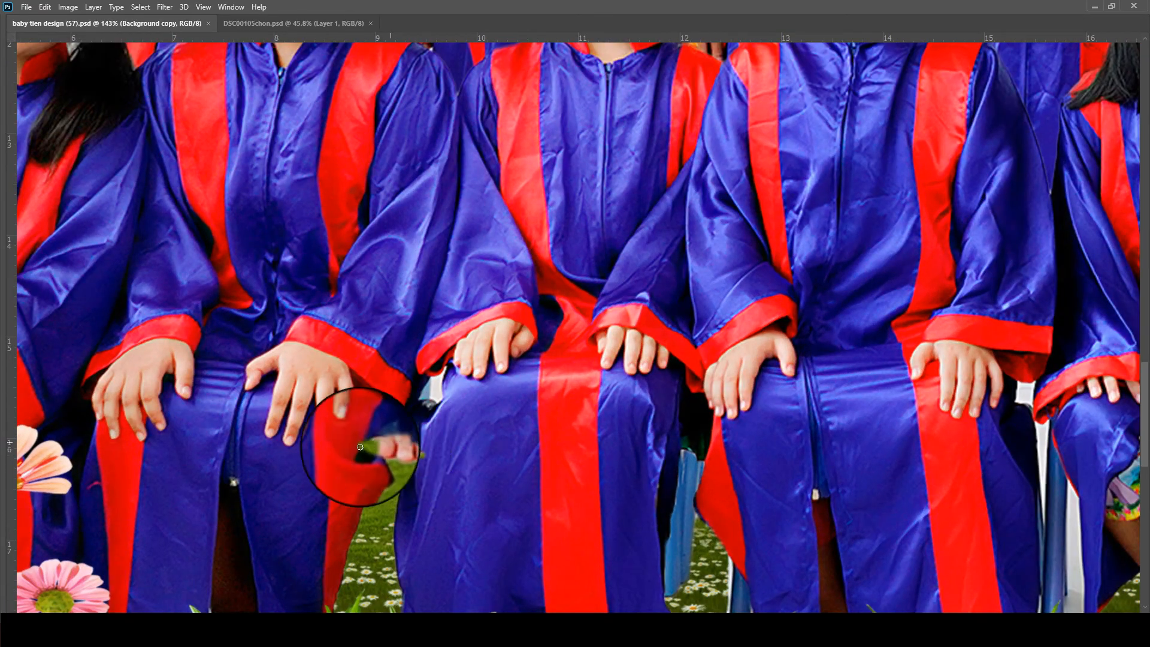
pyautogui.press('Tab')
pyautogui.click(1053, 229)
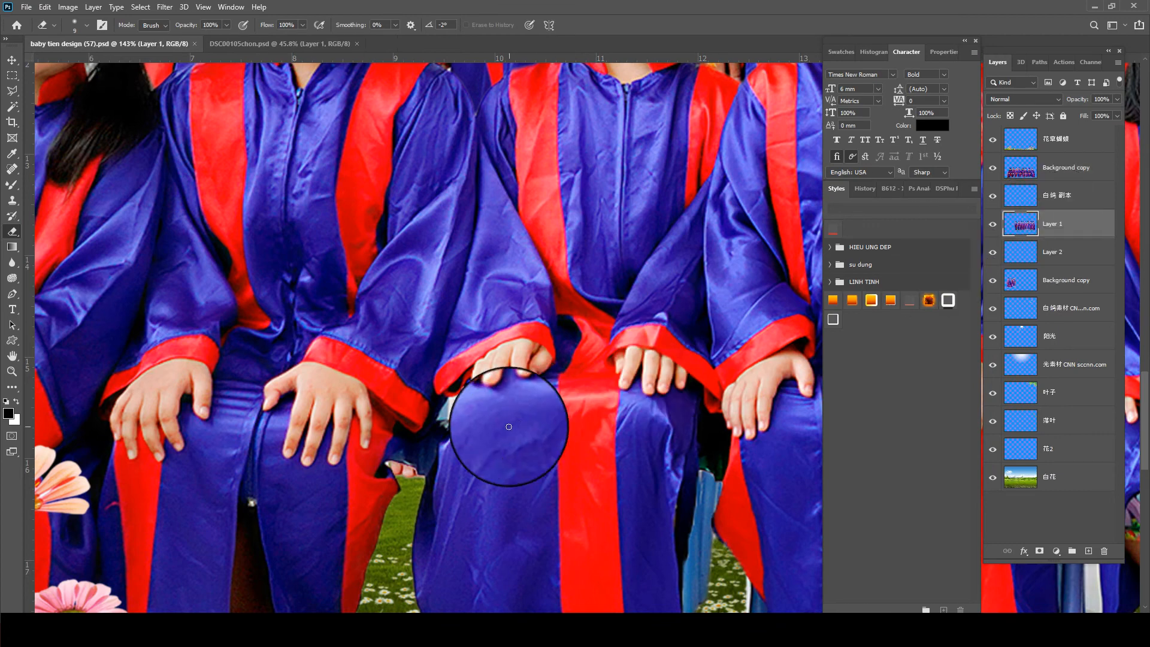
pyautogui.click(1043, 282)
pyautogui.press(']')
pyautogui.press(']')
pyautogui.press(']')
pyautogui.press(']')
pyautogui.press(']')
pyautogui.press(']')
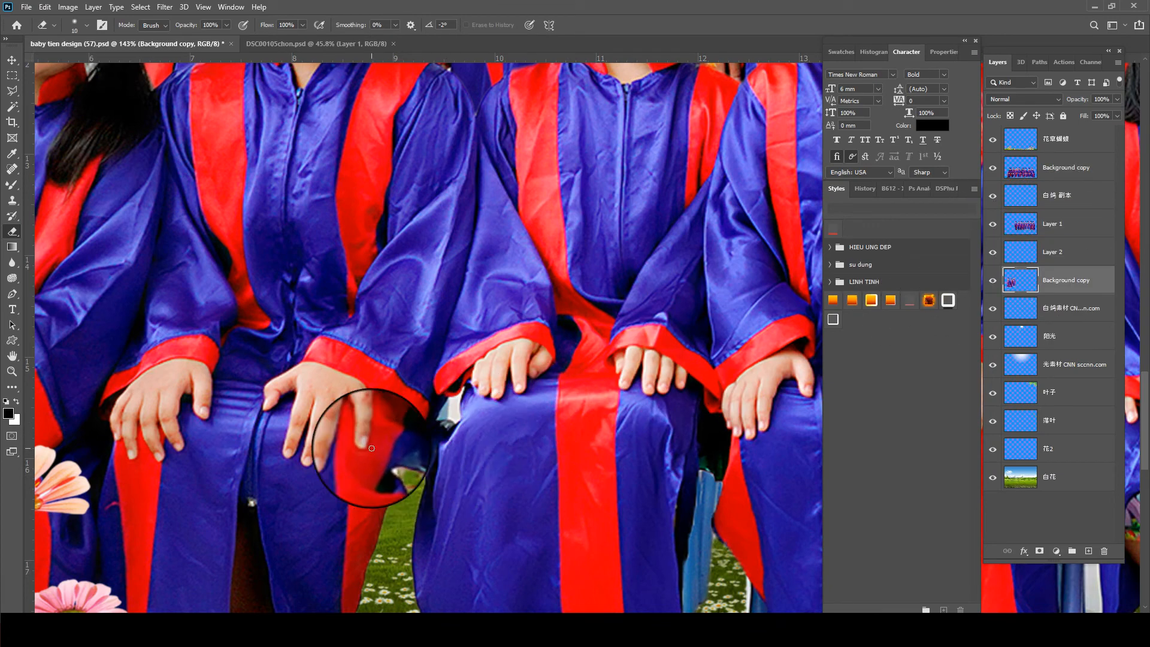
pyautogui.scroll(-8, 402, 479)
pyautogui.press('Tab')
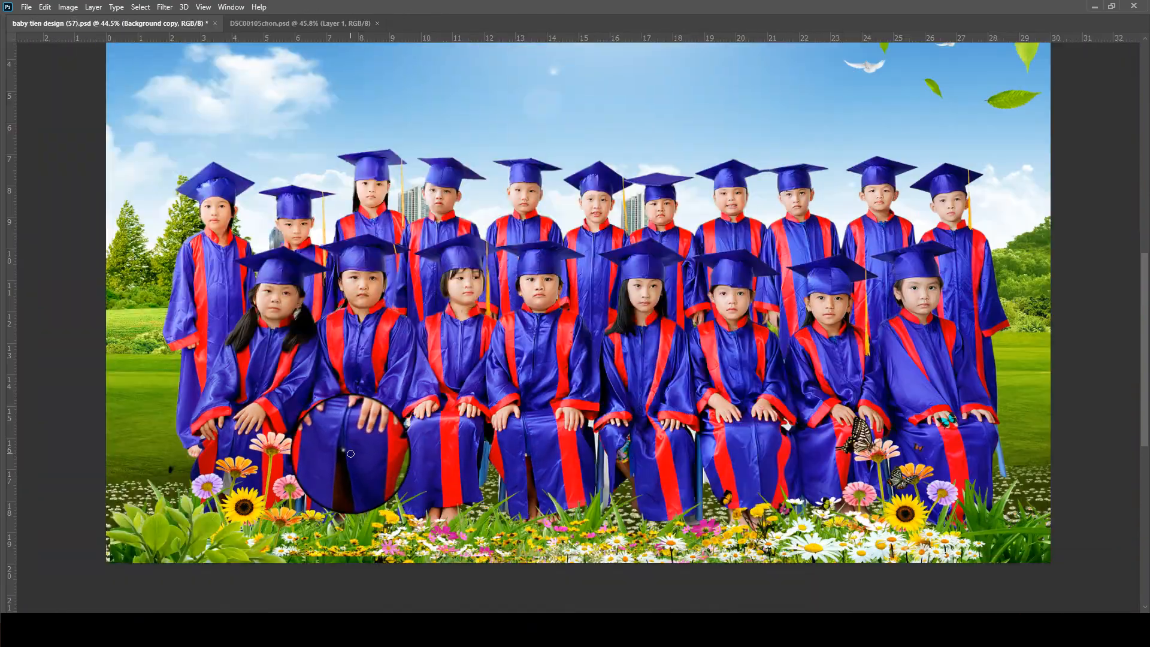
pyautogui.hotkey('ctrl', 's')
pyautogui.scroll(5, 665, 330)
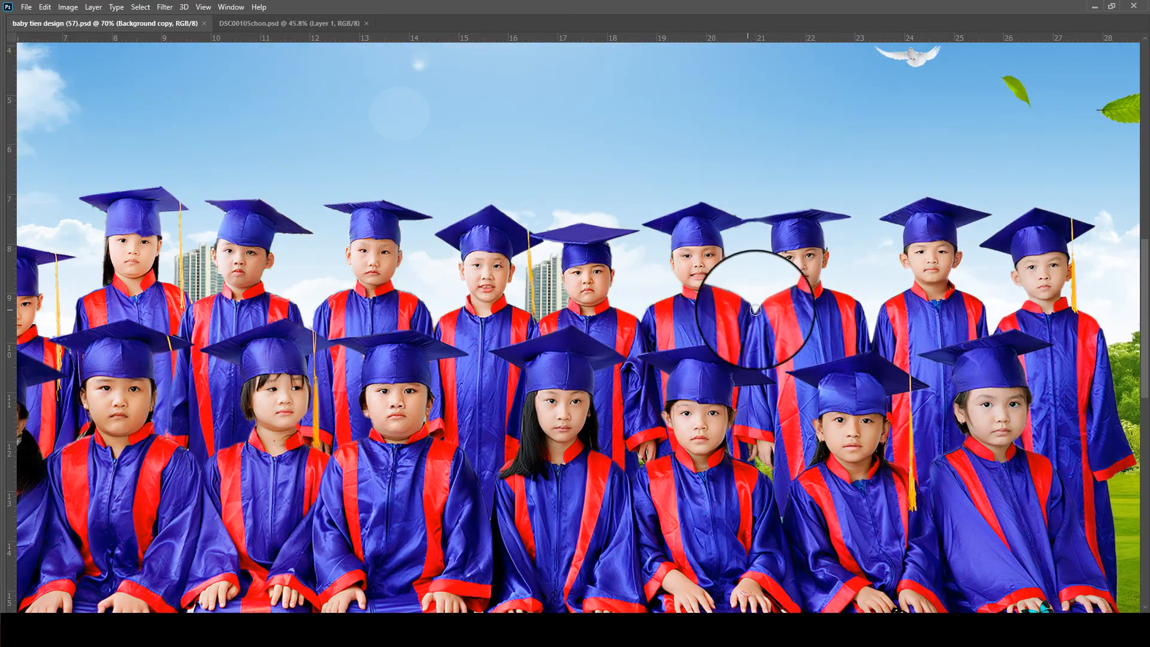
pyautogui.scroll(-3, 833, 323)
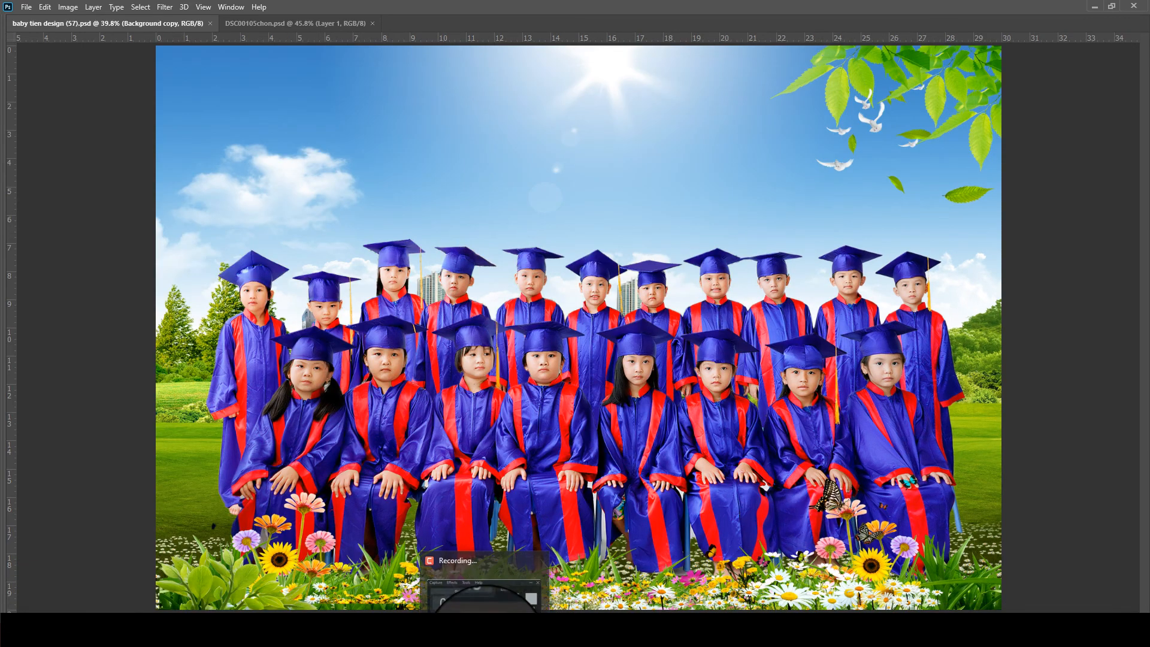
pyautogui.click(486, 640)
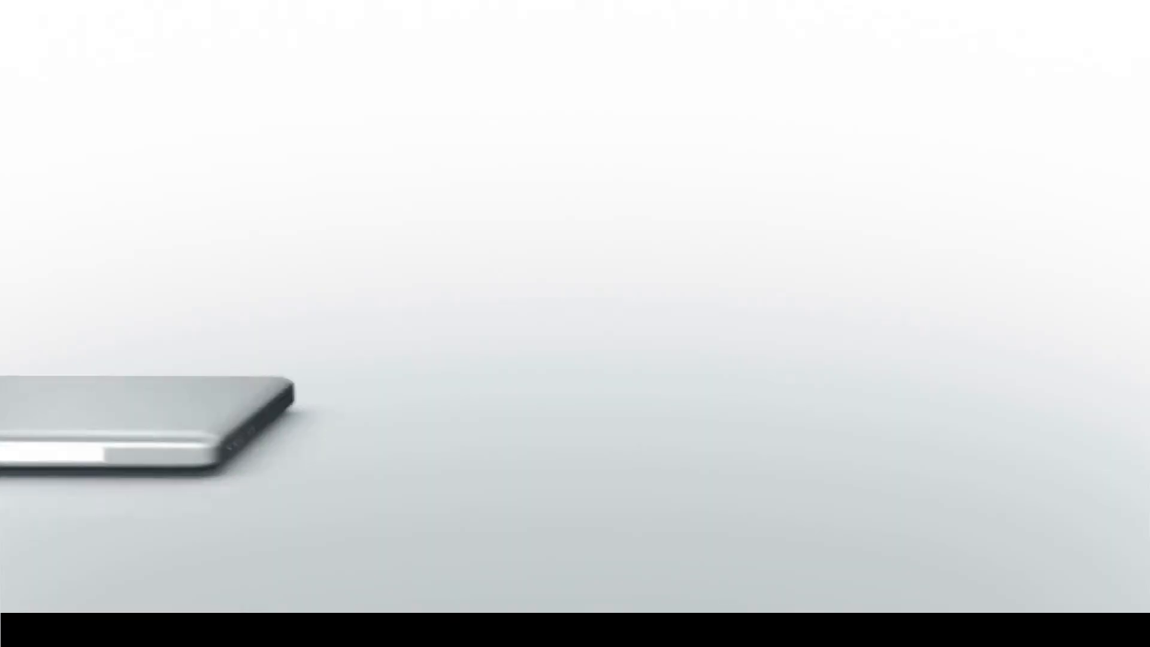